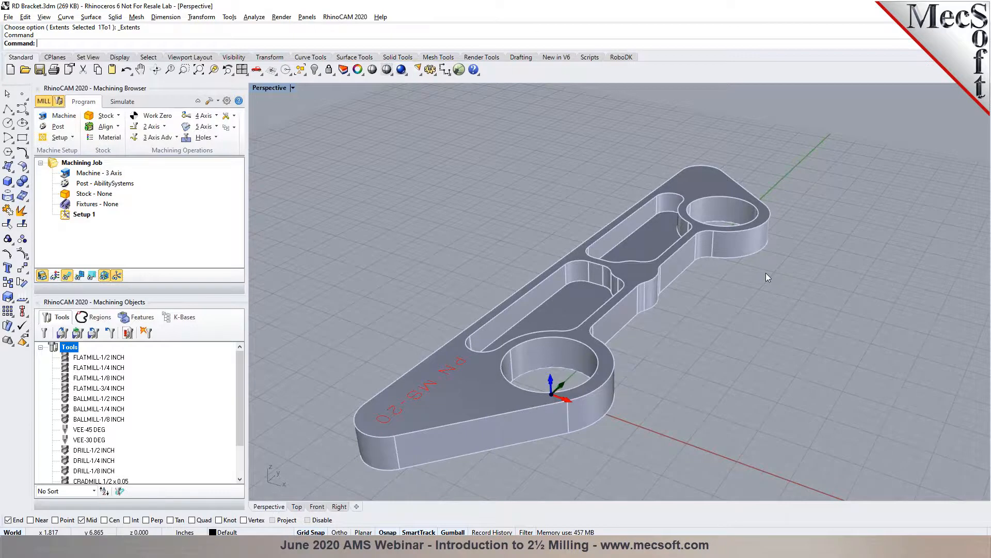
- Examine how the bracket is oriented in the top, front, right and perspective views
mouse_move(640, 325)
right_mouse_down()
mouse_move(798, 325)
mouse_move(632, 322)
mouse_move(645, 325)
right_mouse_up()
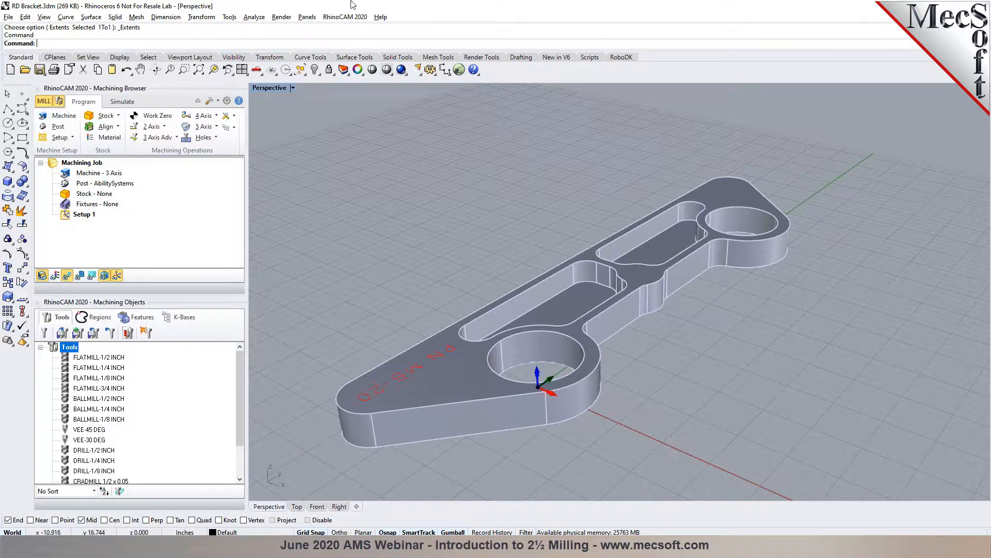
left_click(242, 70)
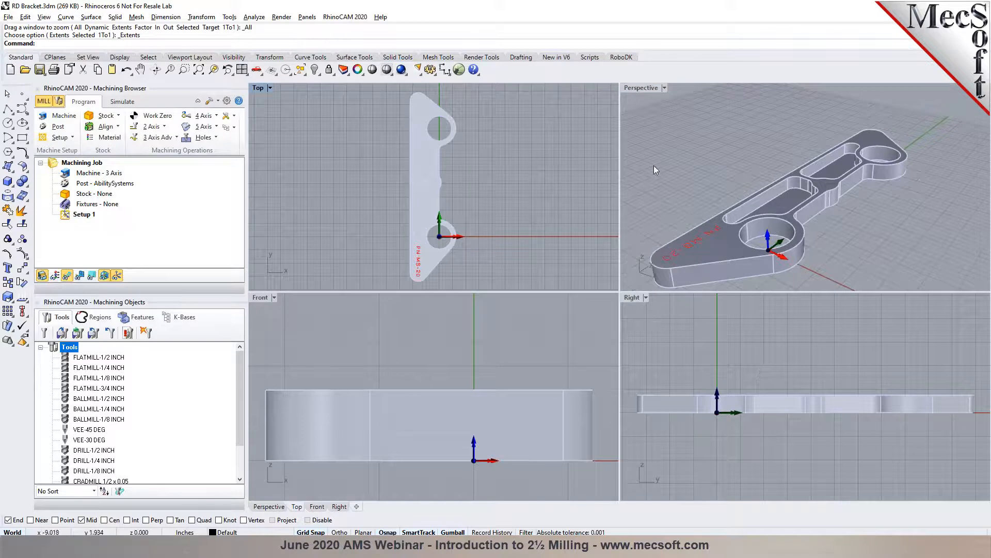
scroll(736, 337, "down", 8)
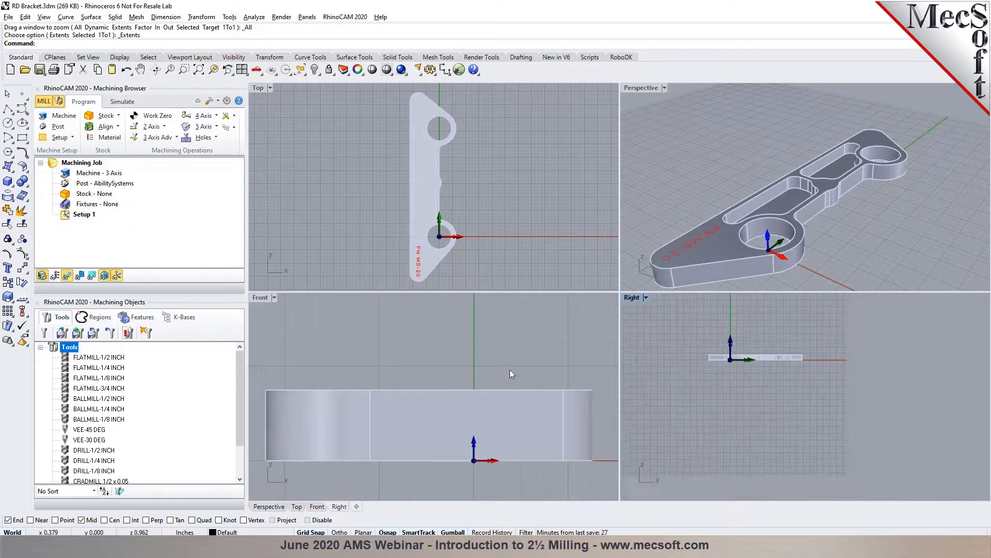
scroll(511, 371, "down", 8)
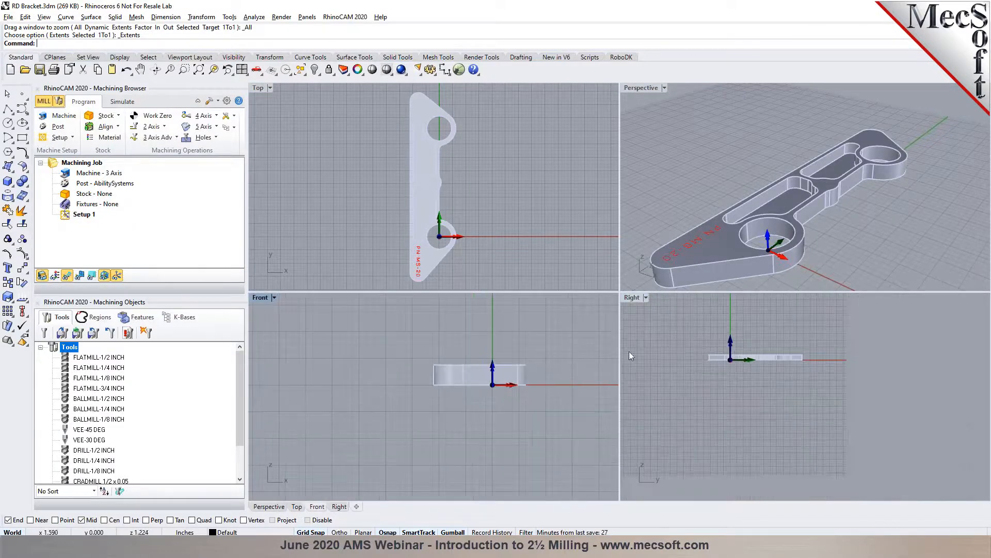
double_click(649, 88)
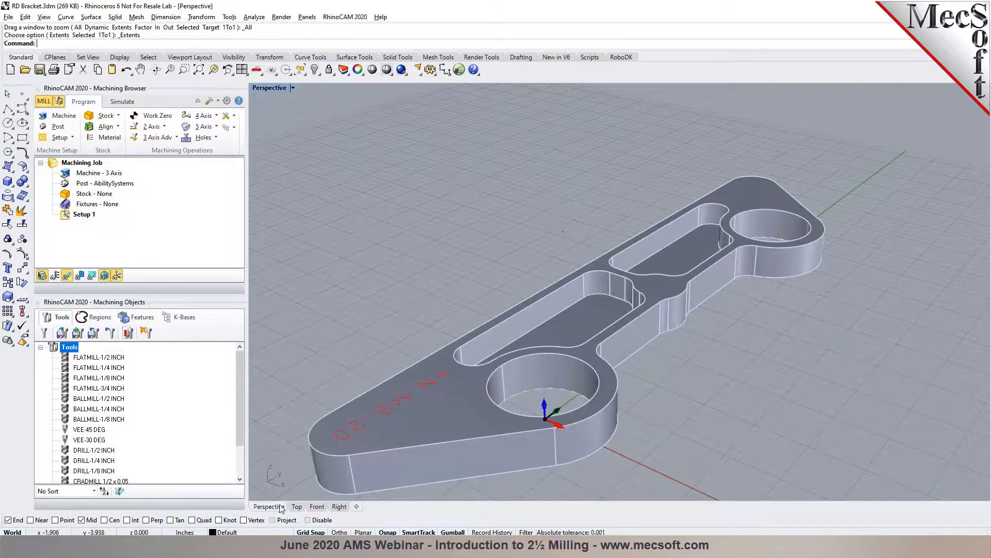
- Try rotating the bracket and its curves 90 degrees in the top view with the gumball, and undo the rotation
left_click(297, 507)
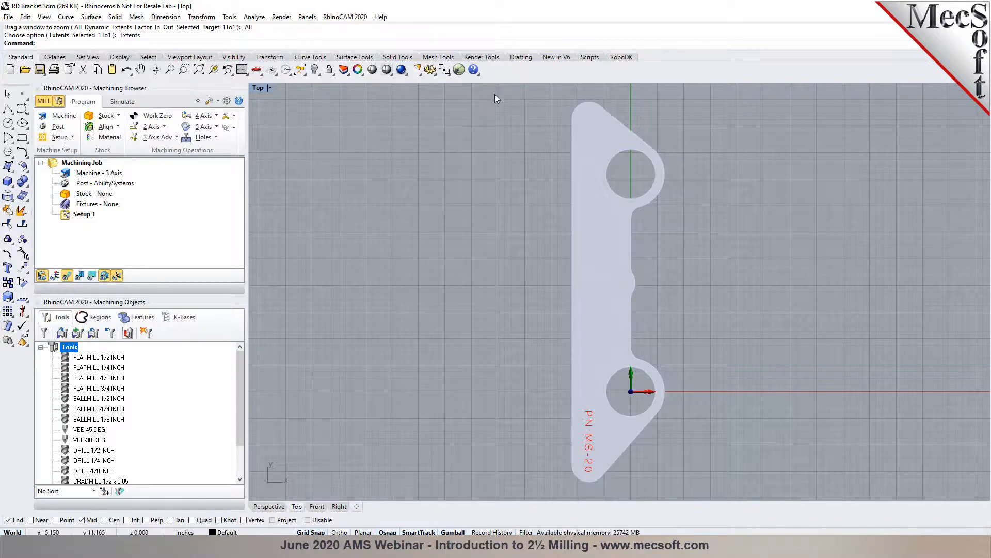
left_click_drag(496, 91, 752, 434)
scroll(715, 388, "down", 4)
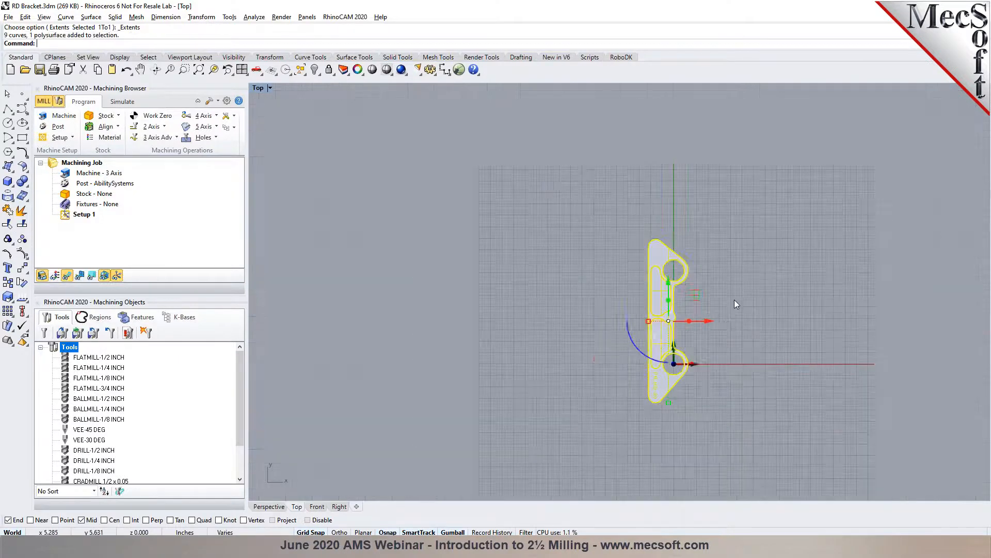
scroll(732, 302, "up", 4)
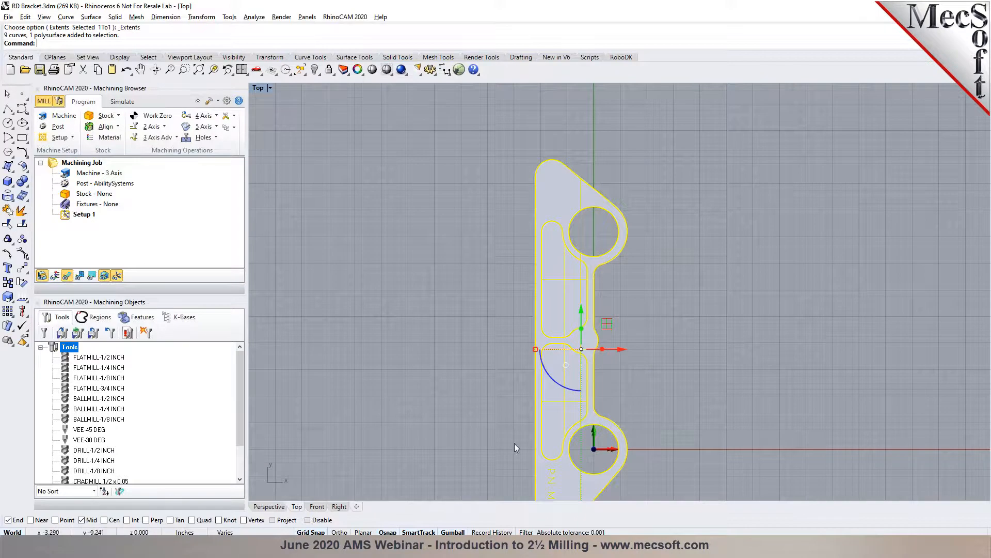
left_click(559, 386)
type("90")
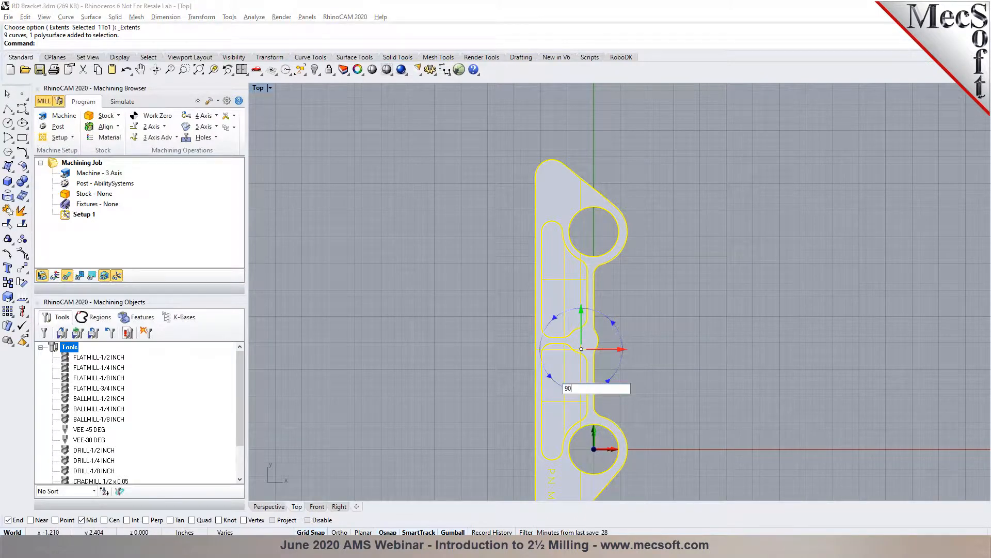
key("Return")
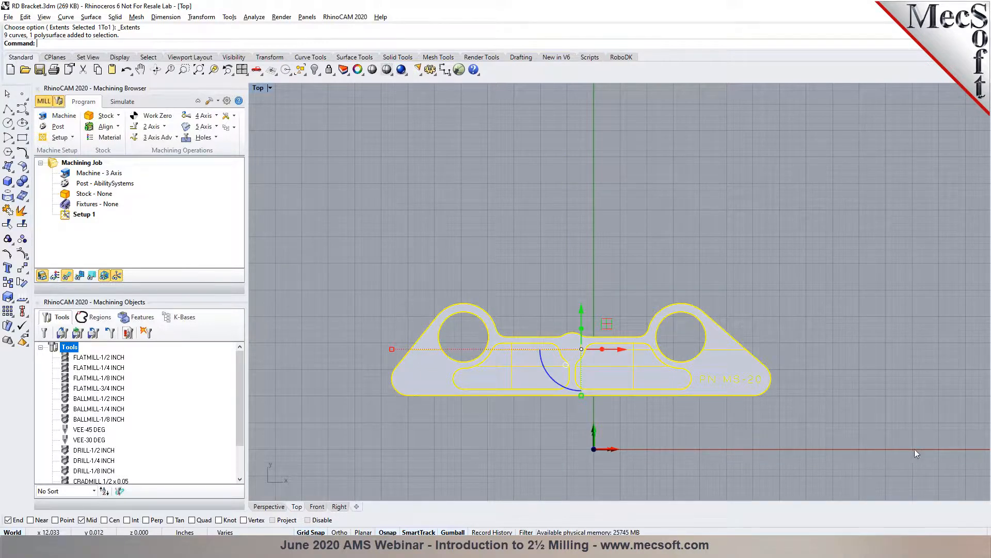
left_click(360, 440)
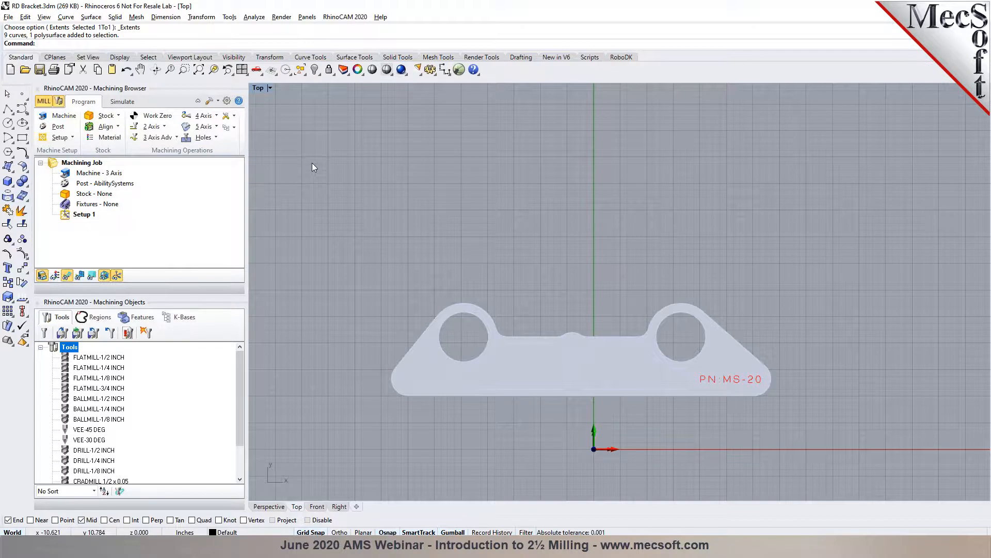
key("ctrl+z")
left_click(377, 167)
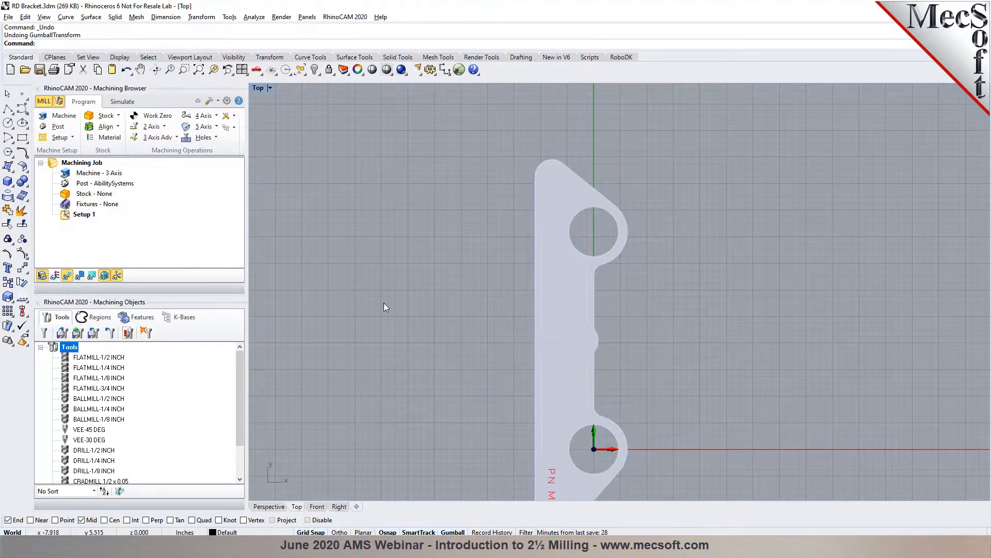
- Reorient the part geometry with Orient Part, using a spin angle of -90 degrees about the Z axis
left_click(269, 506)
scroll(591, 224, "down", 3)
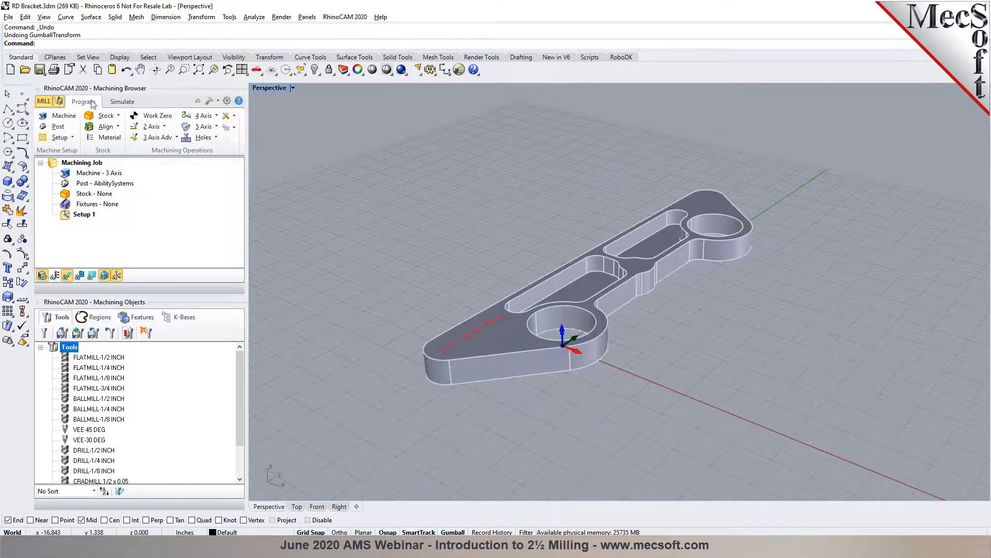
left_click(73, 137)
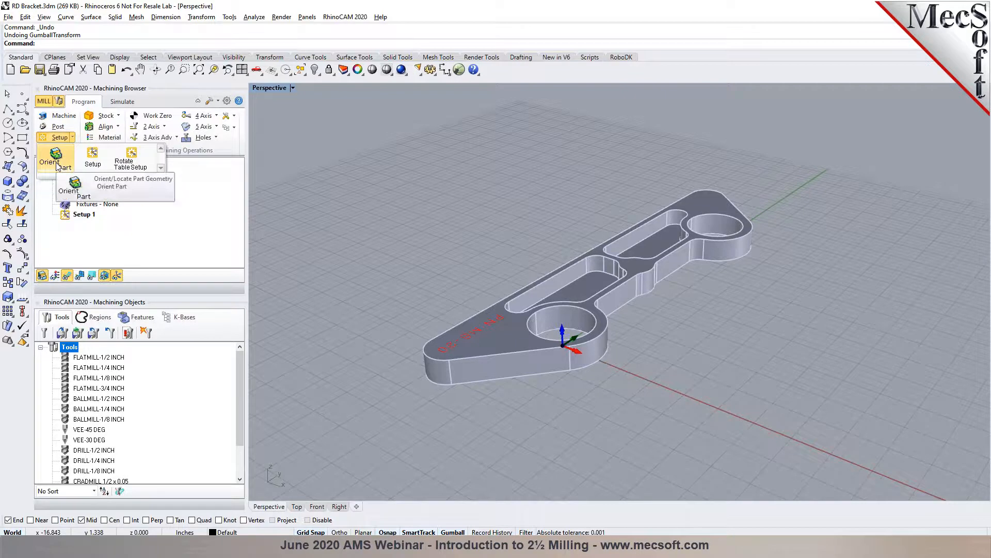
left_click(57, 166)
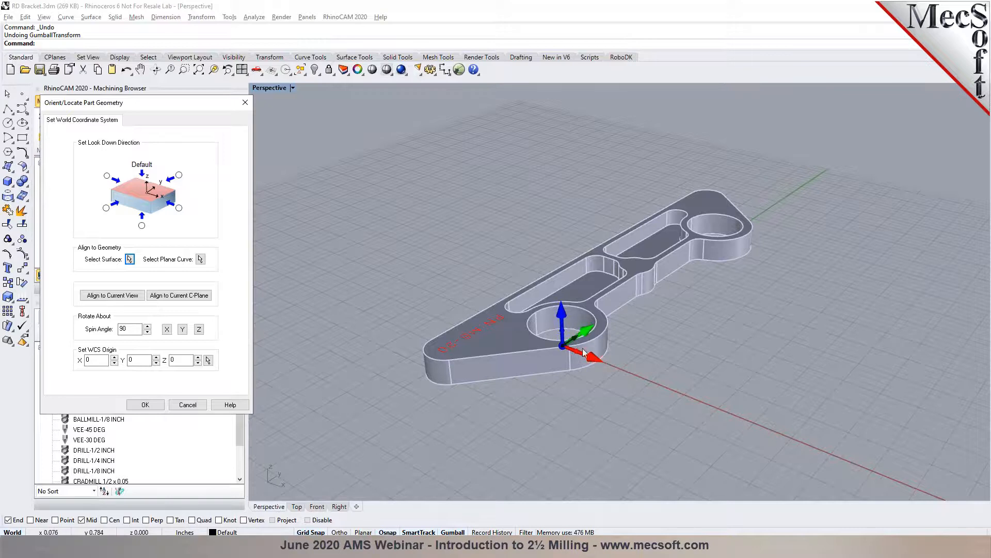
left_click(126, 331)
type("-")
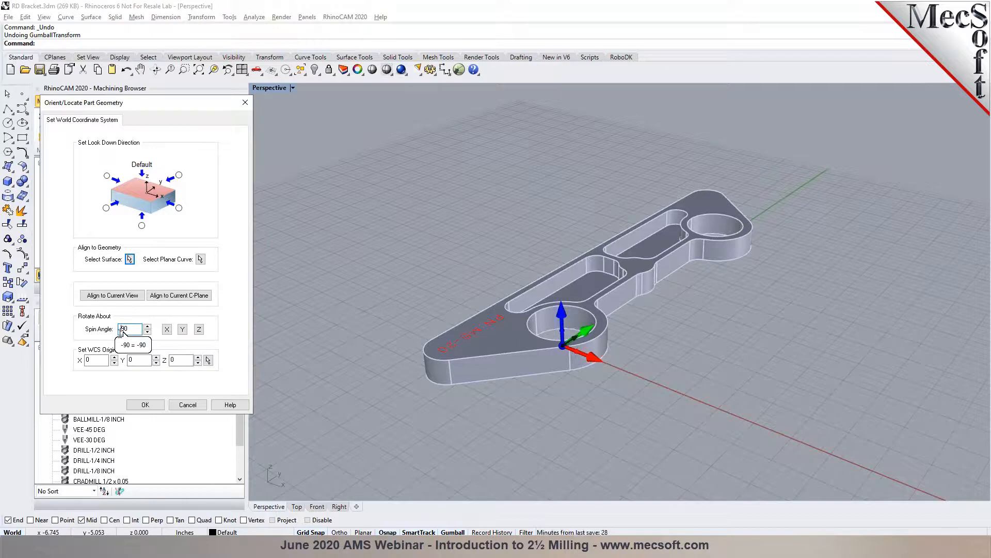
left_click(199, 330)
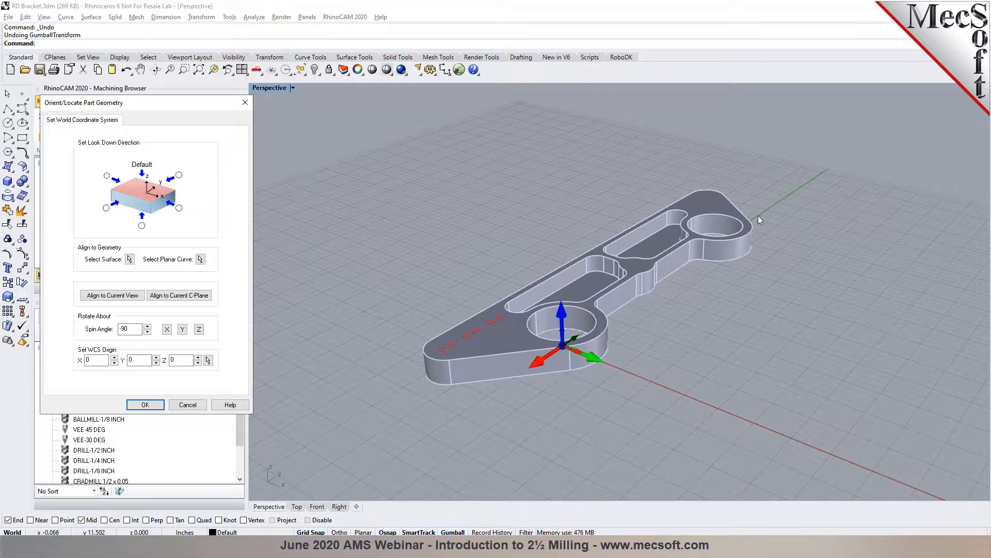
left_click(145, 404)
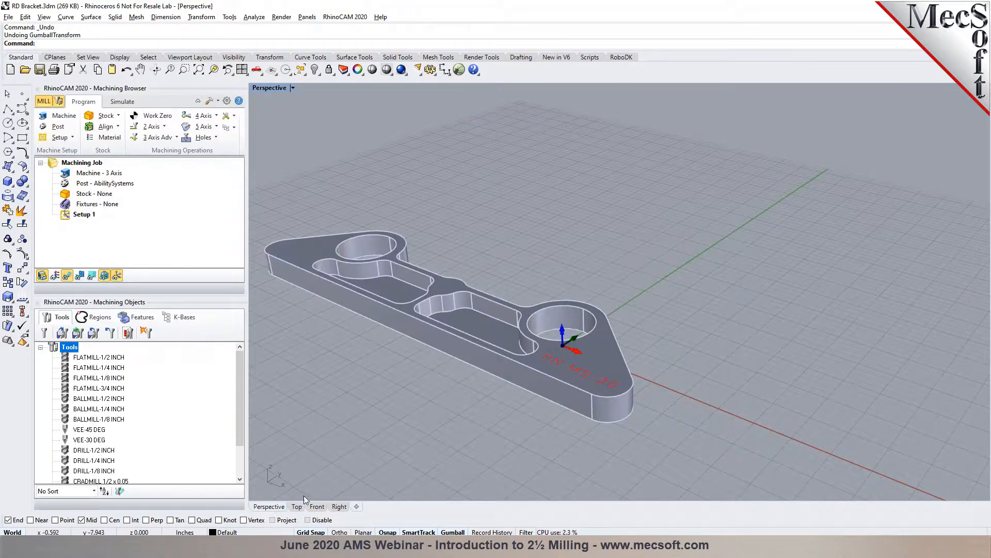
- Check the reoriented bracket against the world axes in the top and perspective views
left_click(297, 507)
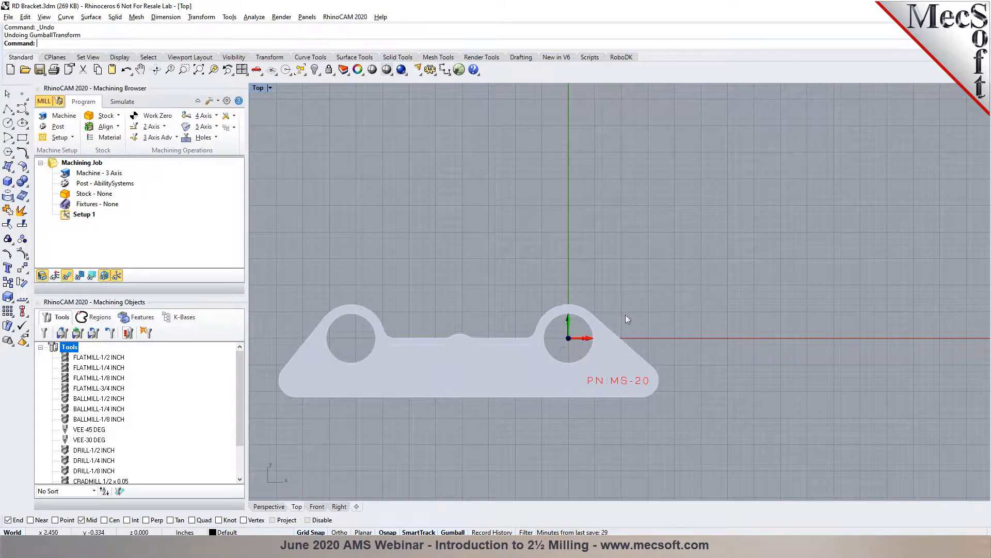
left_click(274, 506)
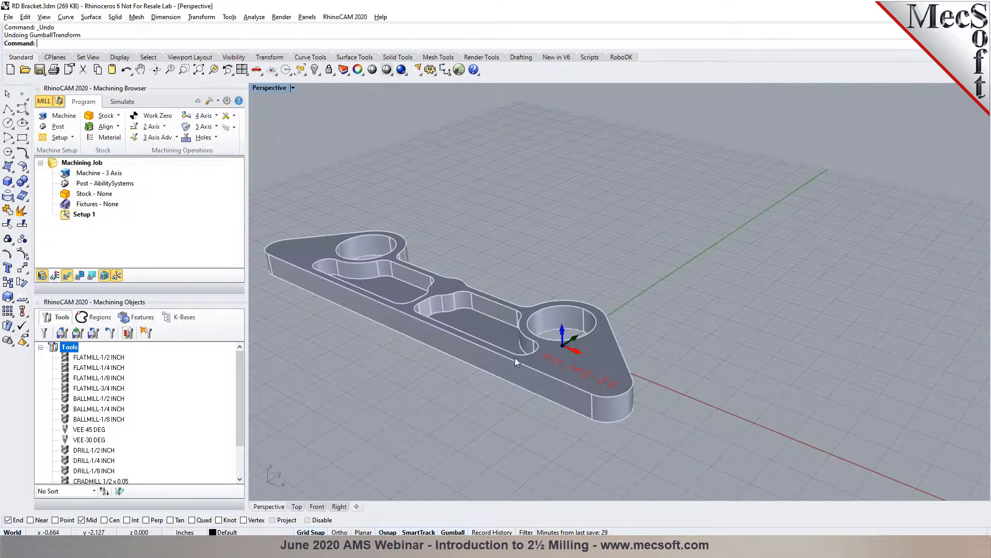
scroll(582, 353, "up", 3)
scroll(577, 353, "down", 2)
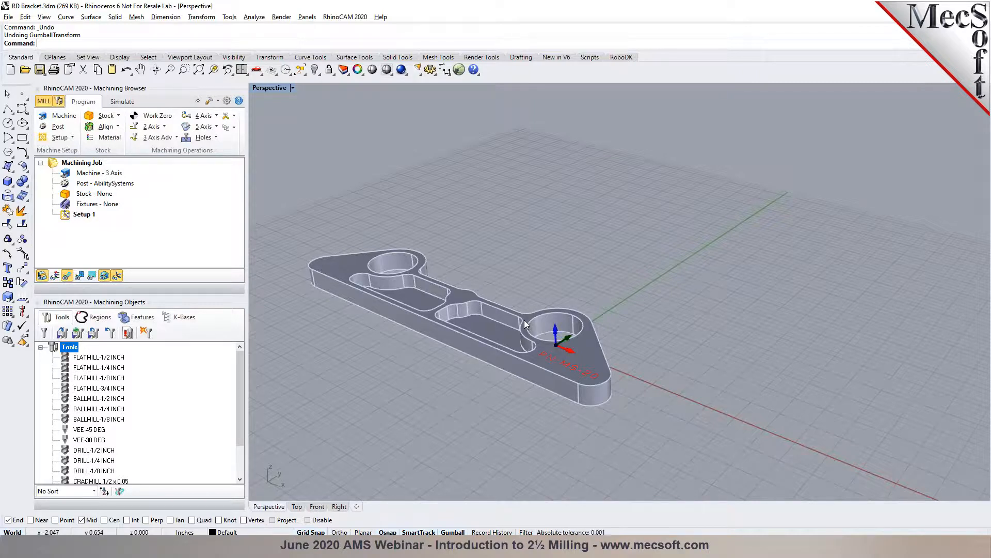
left_click(73, 137)
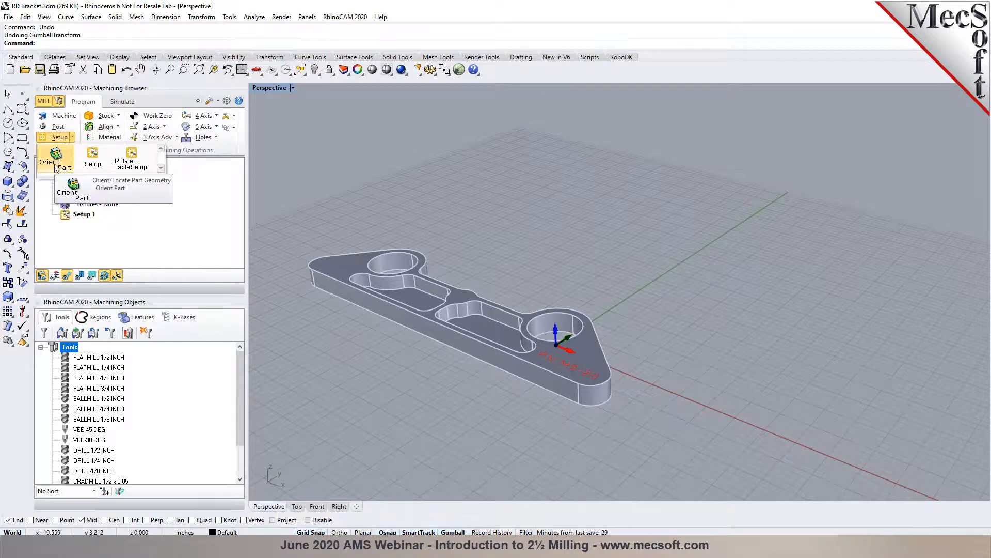
left_click(447, 193)
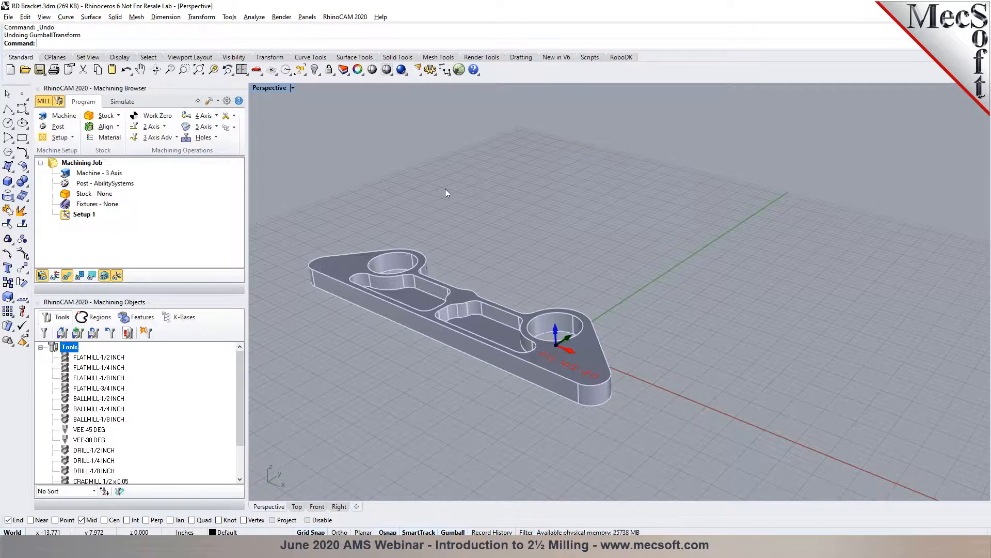
- Set the world coordinate system origin to the part box, at the Lowest Z face and South West corner
left_click(297, 506)
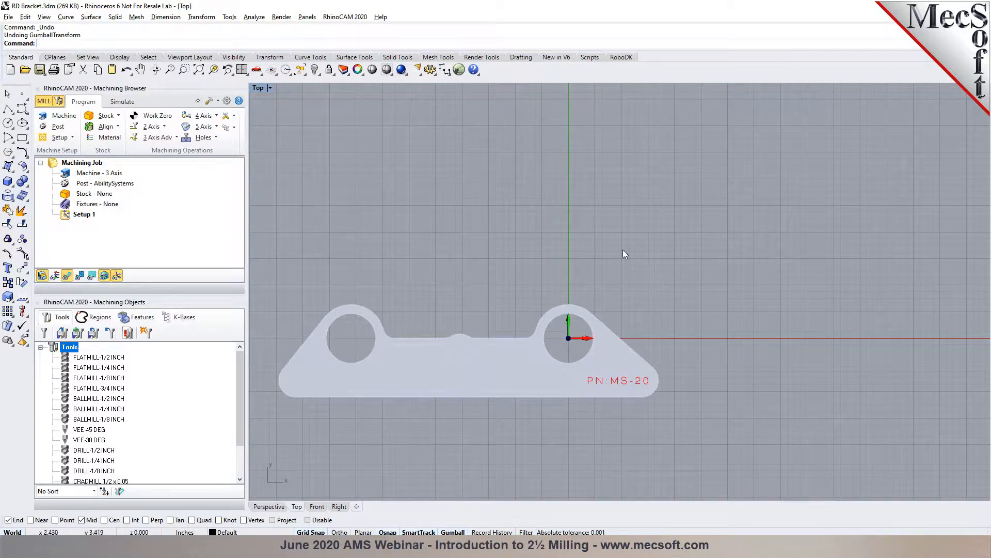
left_click(118, 127)
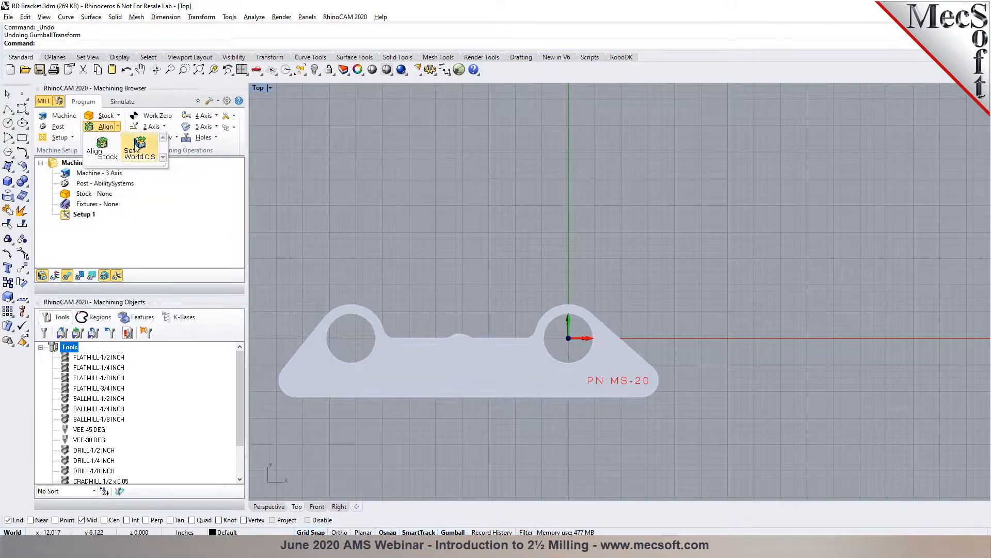
left_click(140, 149)
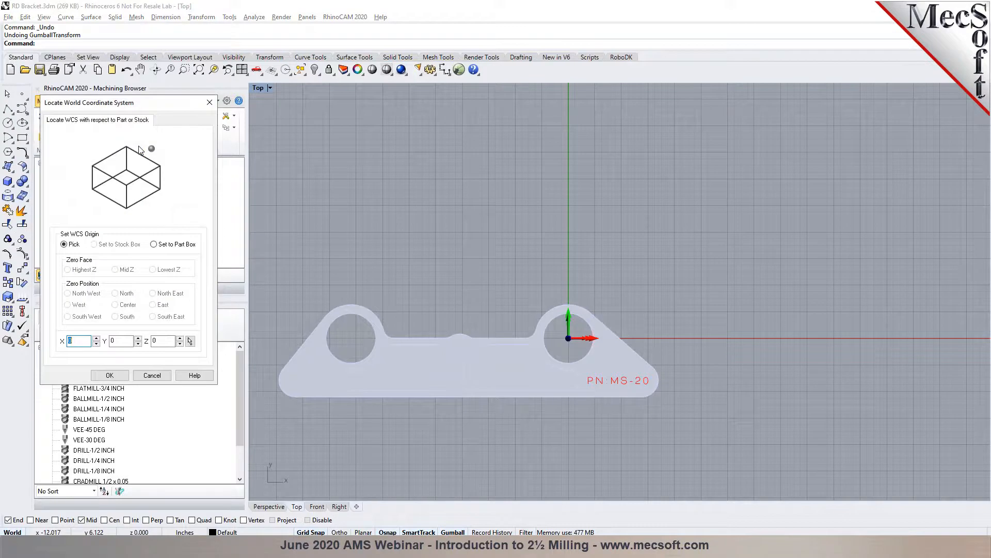
left_click(154, 244)
left_click(153, 269)
left_click(76, 317)
left_click(110, 375)
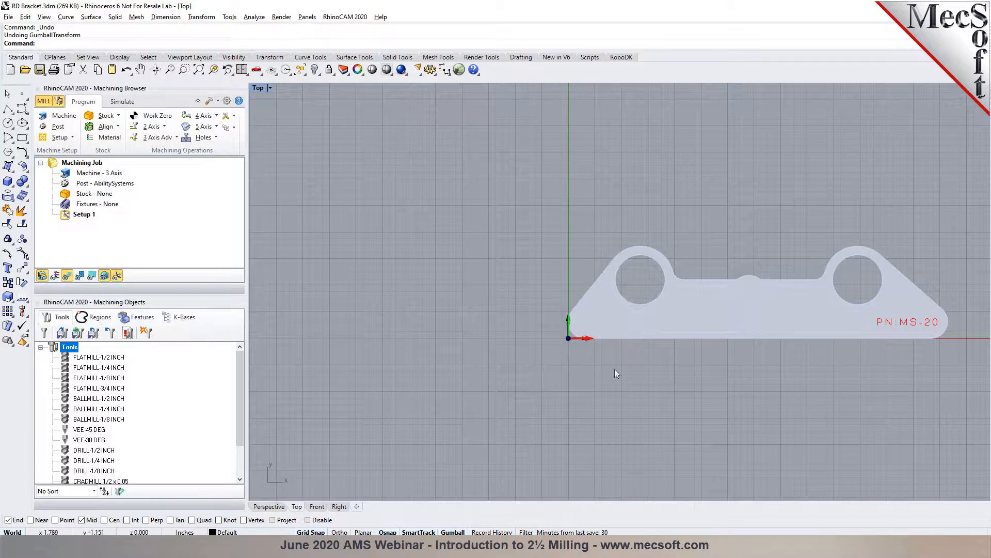
- Examine the origin's position at the bracket's lower corner and the axis directions in the perspective and top views
left_click(268, 507)
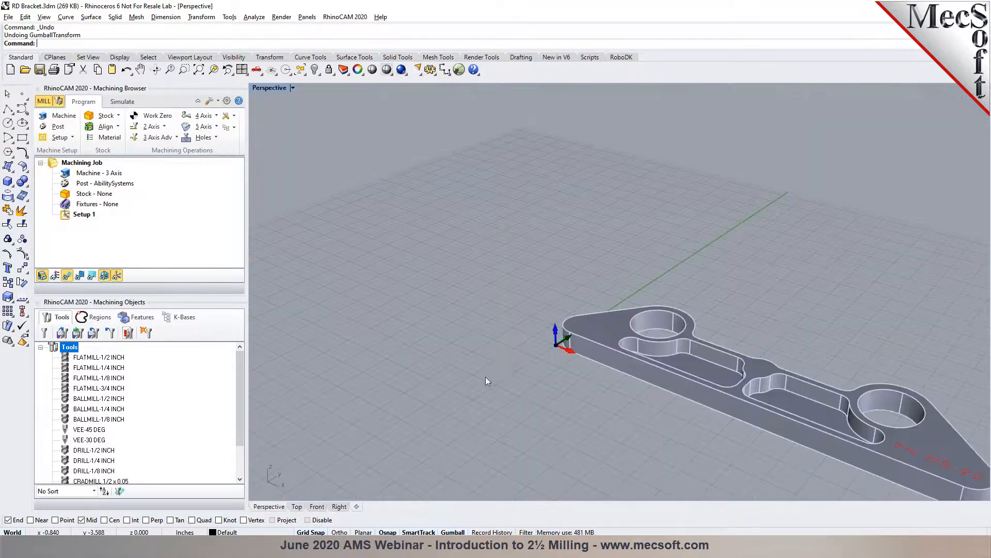
scroll(504, 357, "down", 8)
scroll(678, 430, "up", 6)
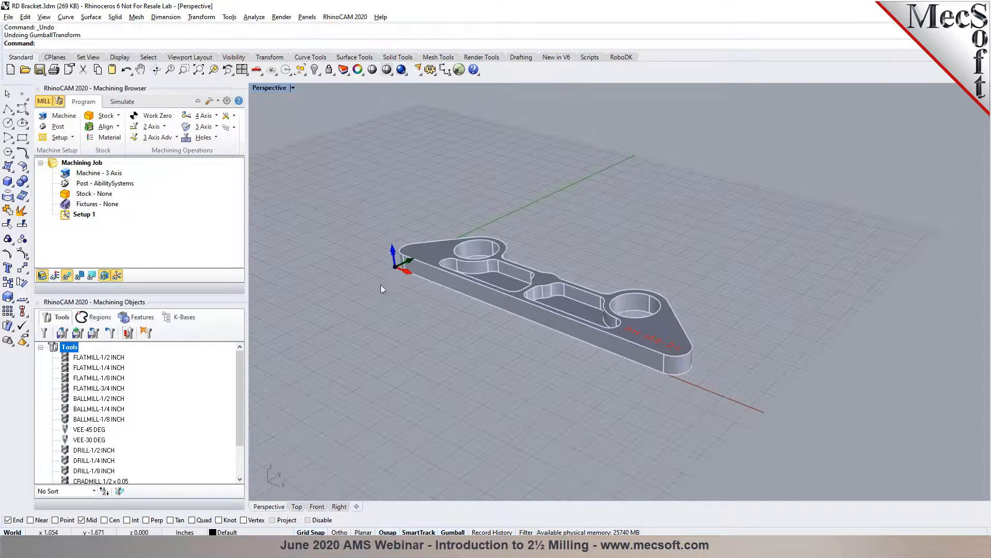
scroll(387, 295, "up", 2)
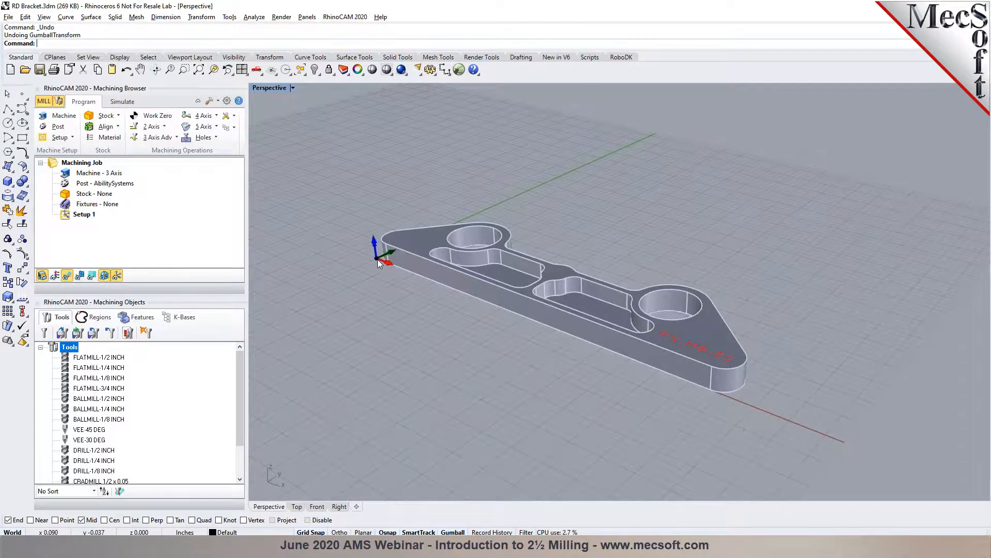
scroll(378, 260, "up", 2)
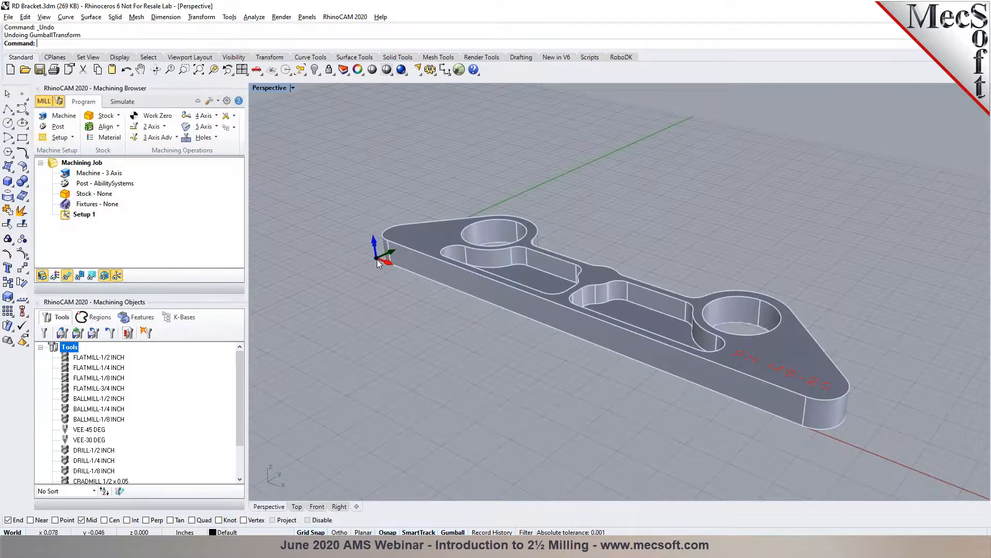
right_click_drag(508, 324, 551, 346)
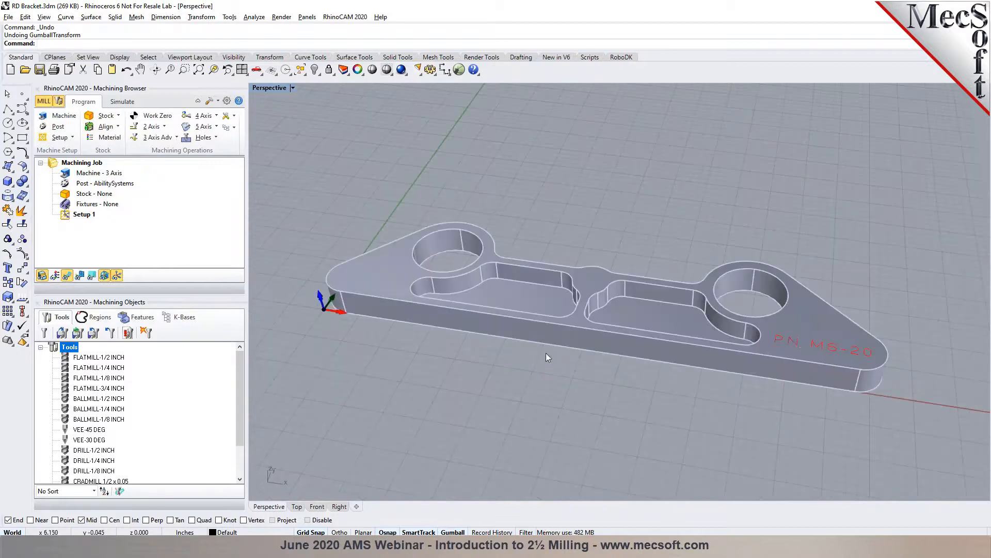
left_click(296, 508)
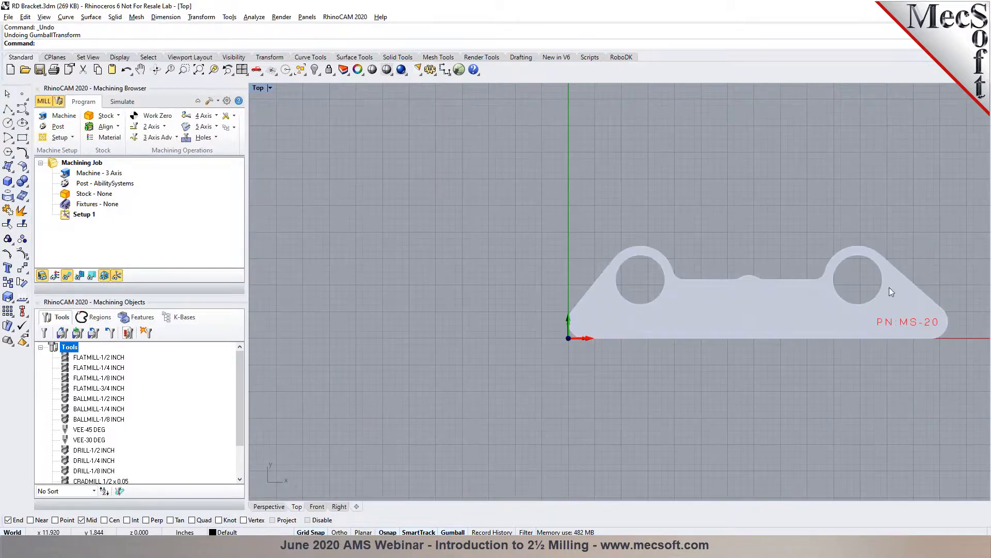
scroll(885, 289, "up", 3)
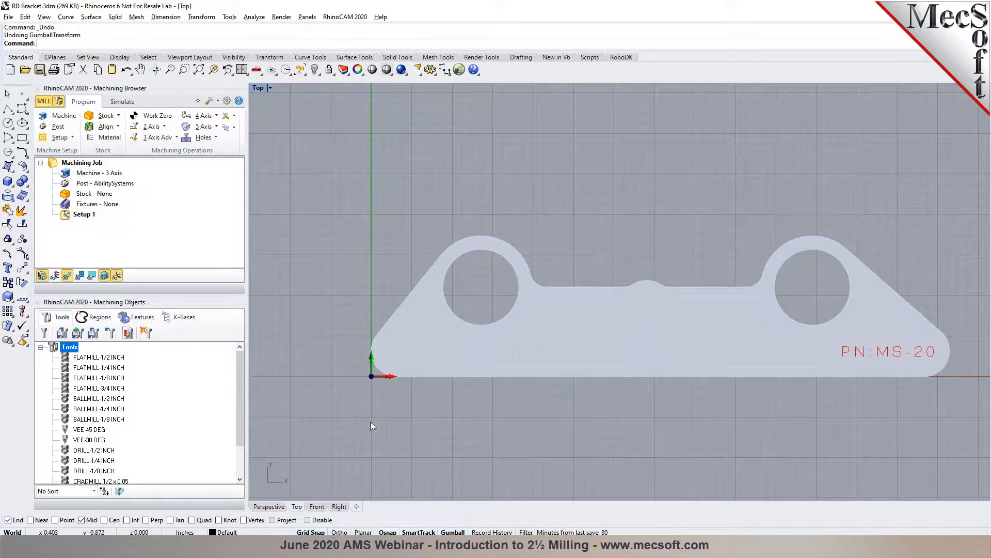
left_click(269, 506)
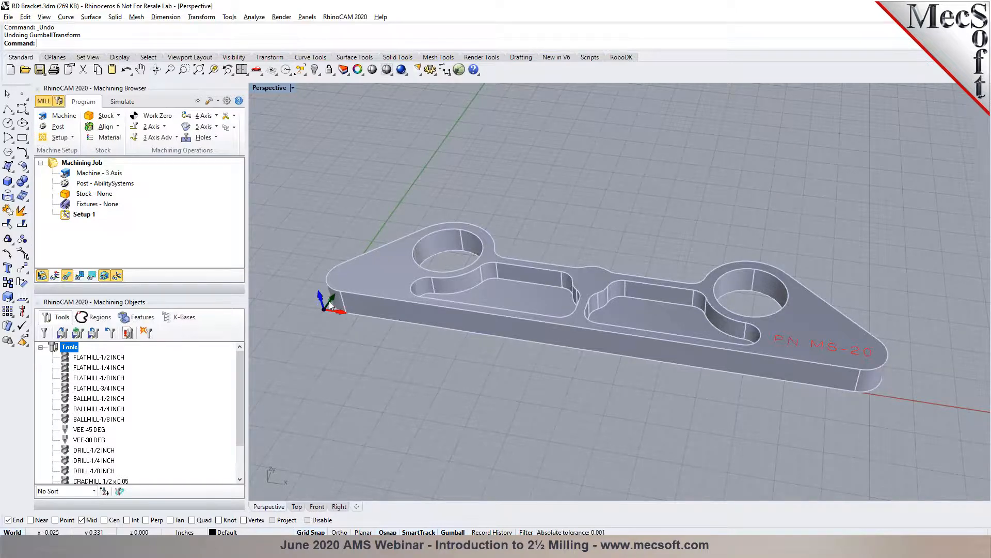
- Select Setup 1 and check its origin against the bracket's lower corner in the top and perspective views
left_click(84, 214)
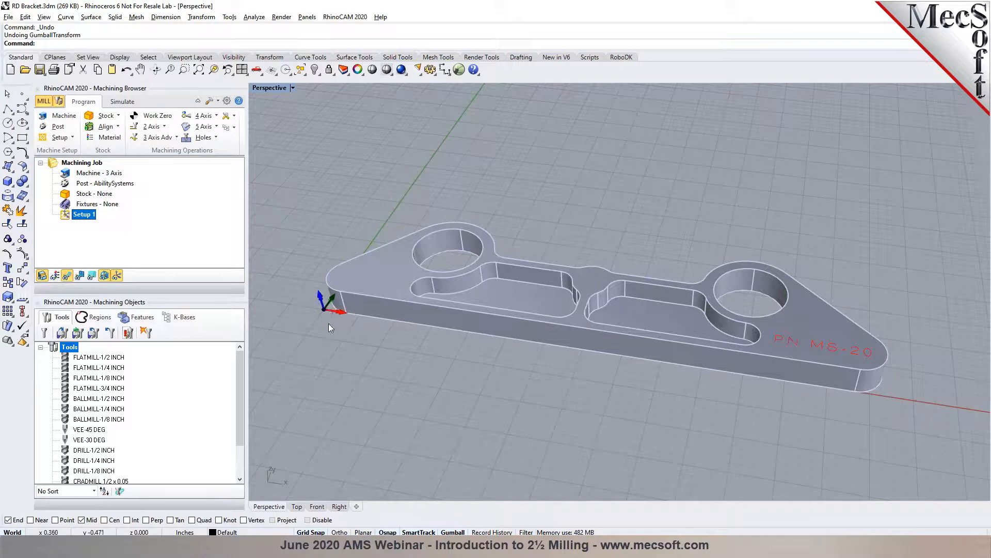
left_click(297, 506)
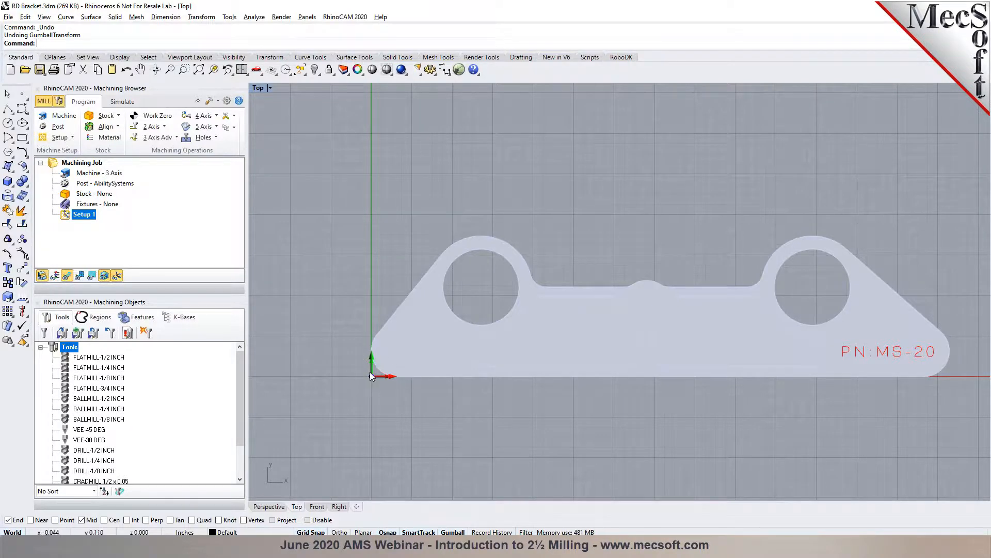
left_click(268, 506)
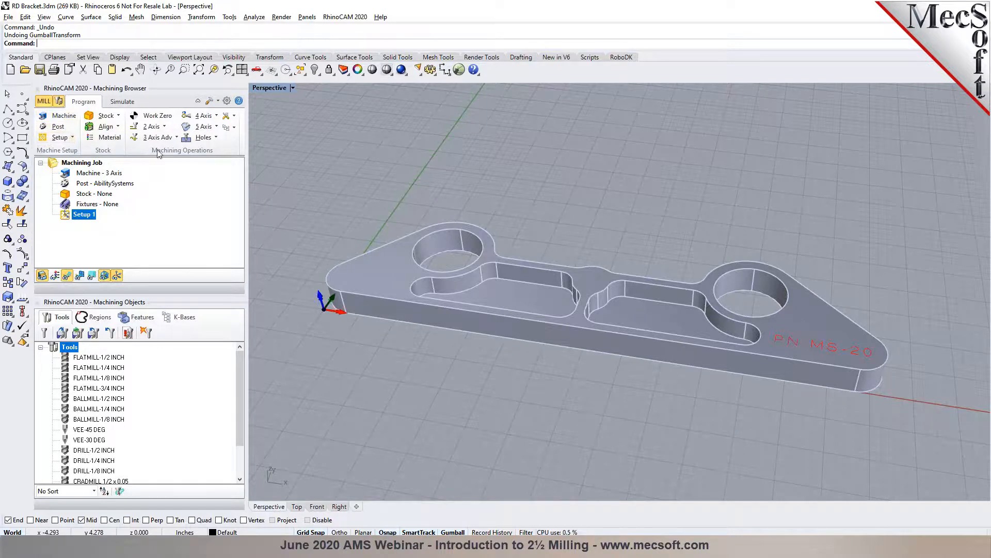
- Define the machine tool manually with 3 Axis as the number of axes
left_click(73, 122)
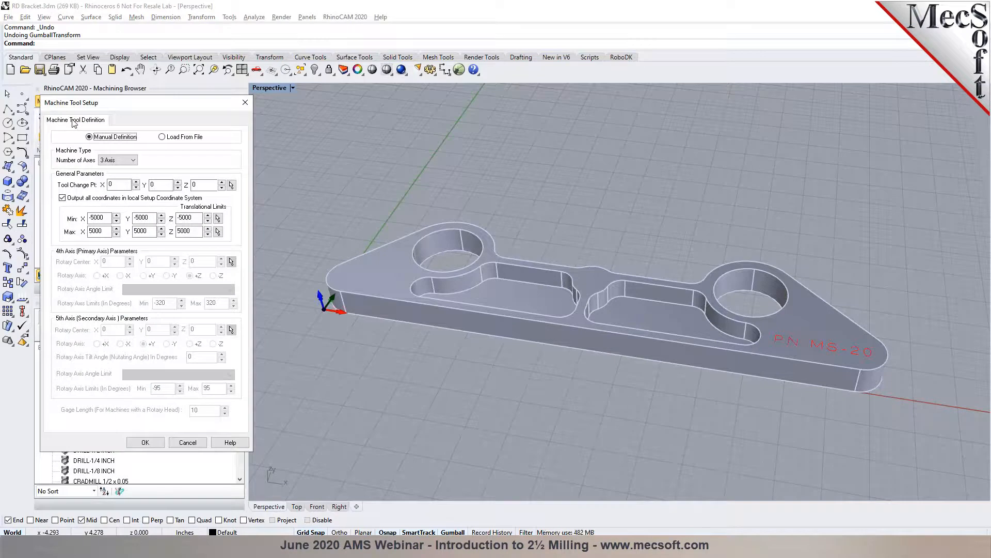
left_click(133, 161)
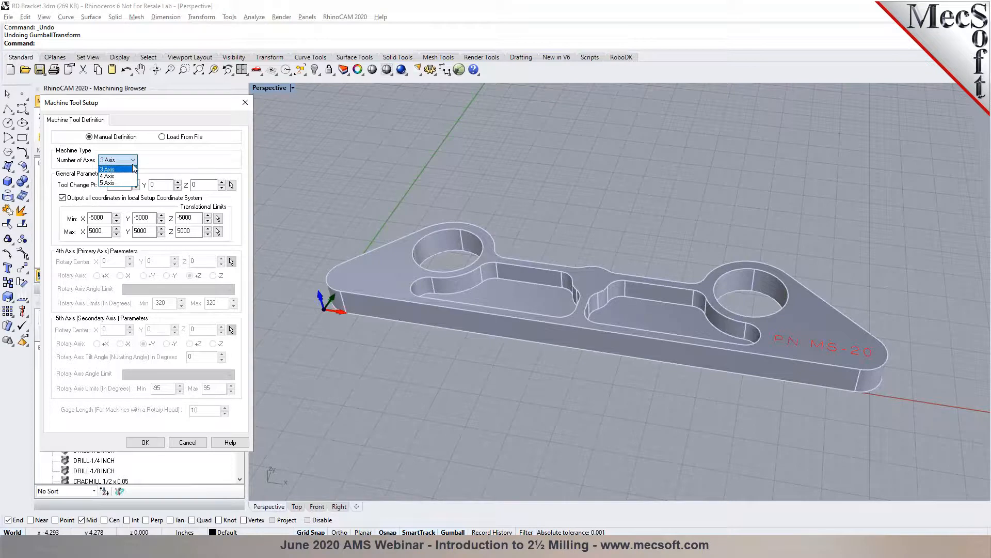
left_click(133, 168)
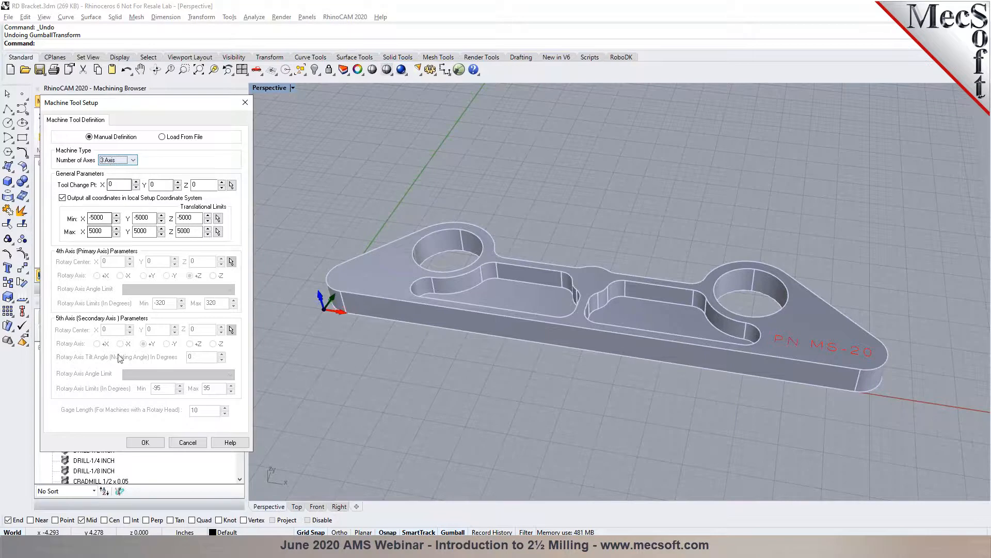
left_click(144, 442)
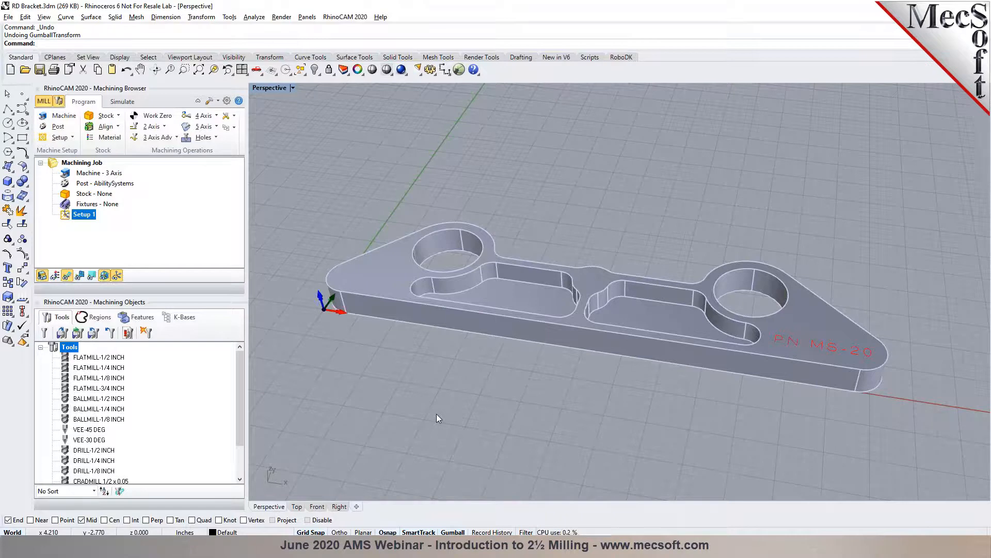
- Choose Fanuc0m as the current post-processor in the post-processor options
left_click(54, 128)
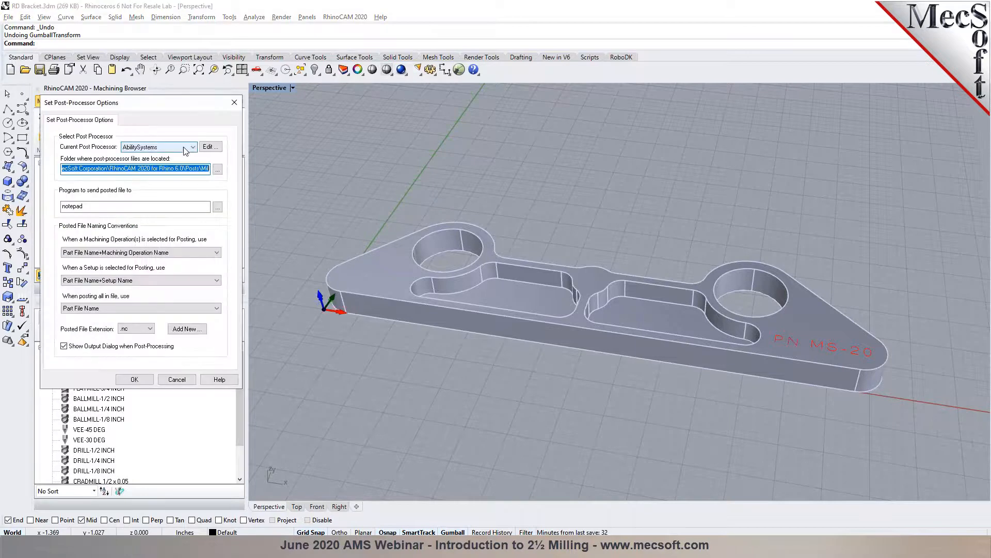
left_click(184, 147)
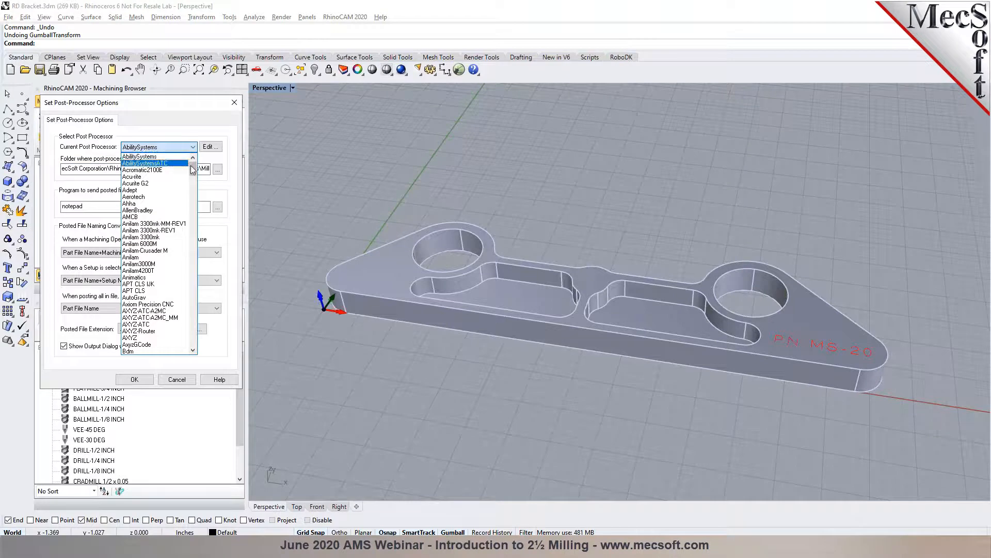
scroll(193, 168, "down", 4)
left_click_drag(193, 175, 186, 217)
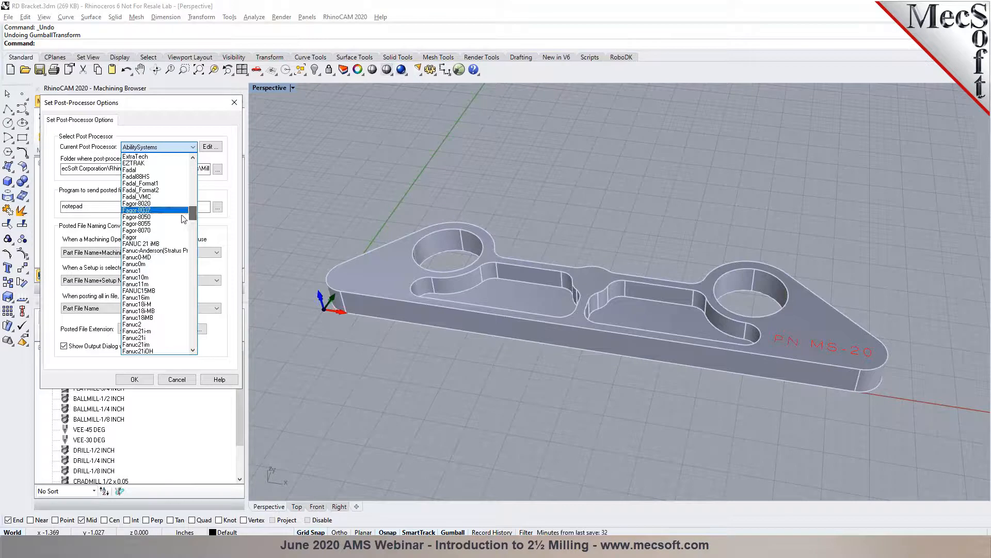
left_click(160, 263)
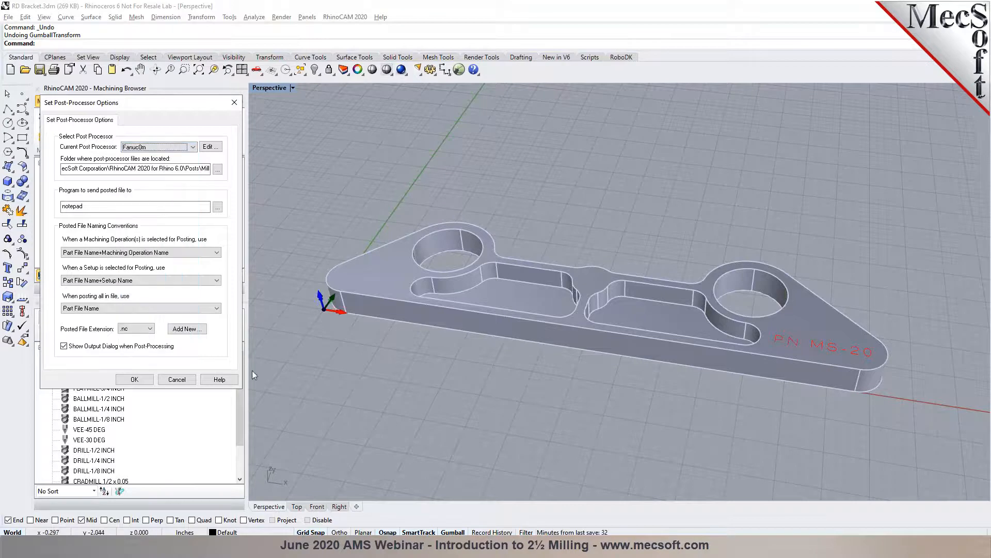
- Review the posted file extension choices, keep .nc without adding a new one, and apply the post-processor options
left_click(149, 332)
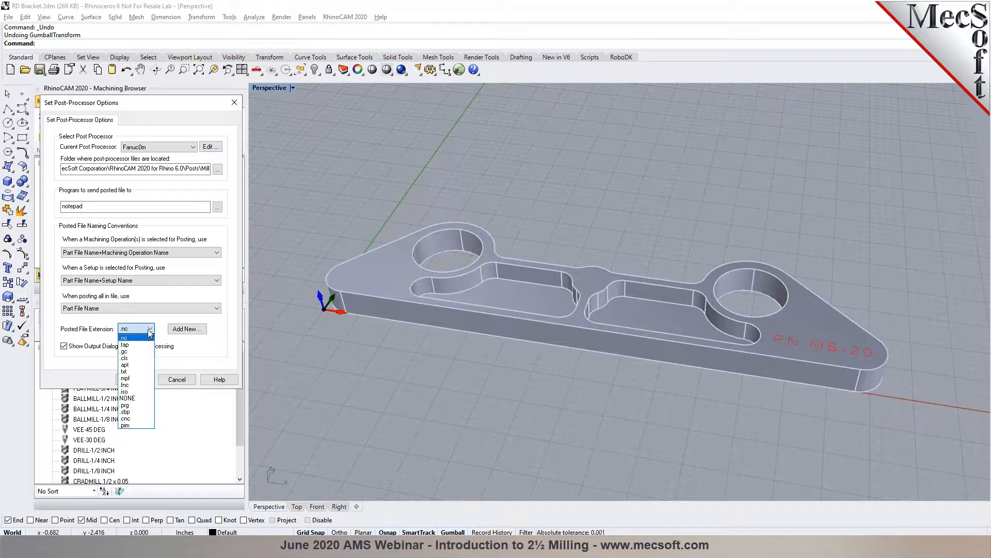
left_click(150, 331)
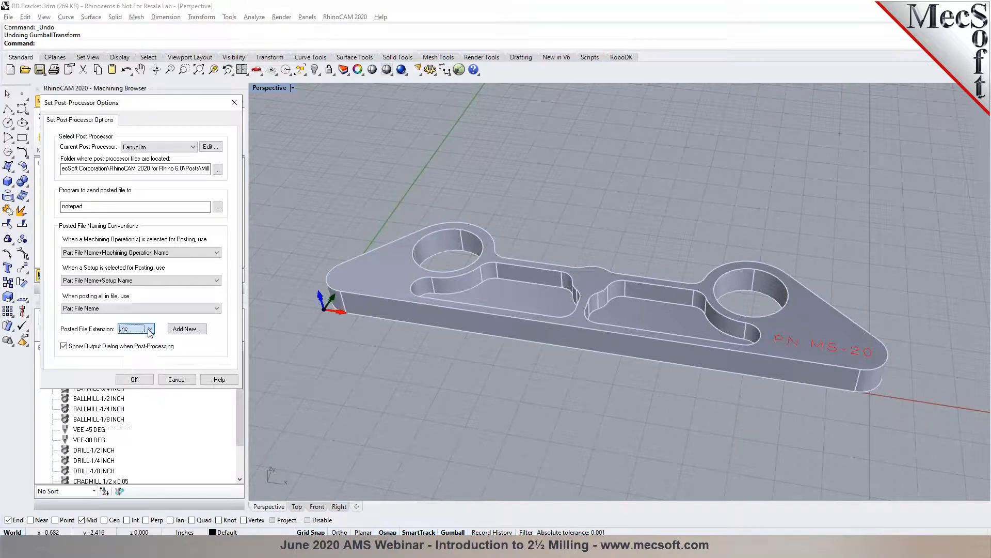
left_click(187, 329)
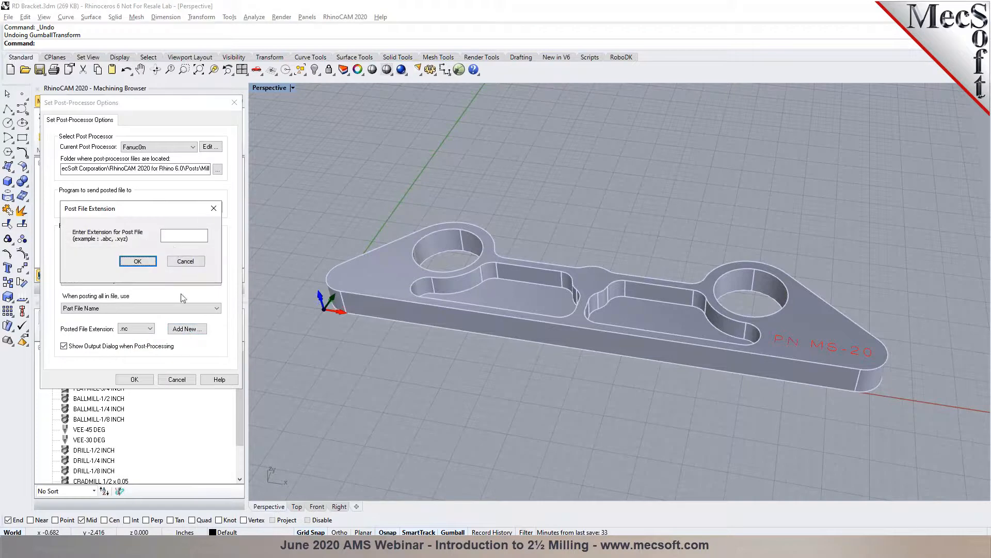
left_click(182, 262)
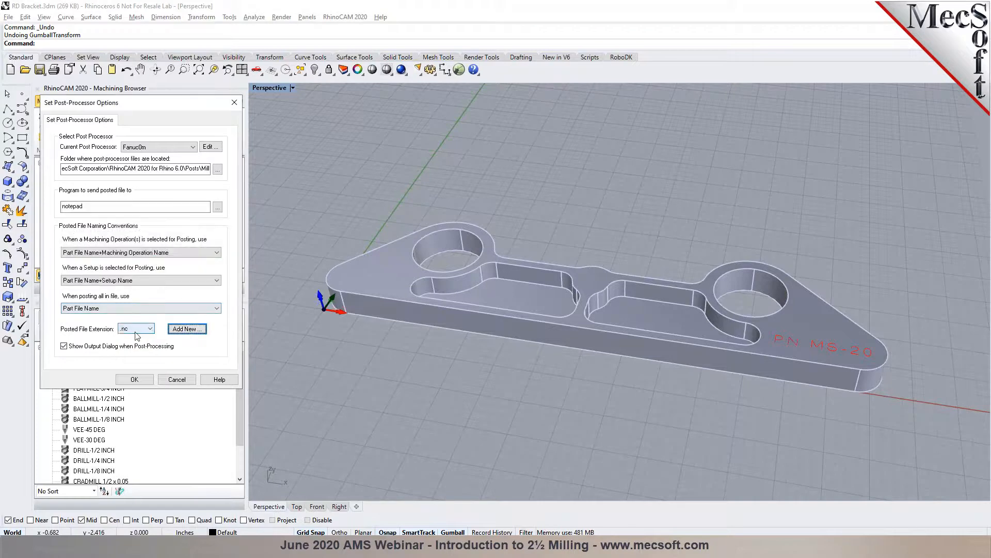
left_click(144, 382)
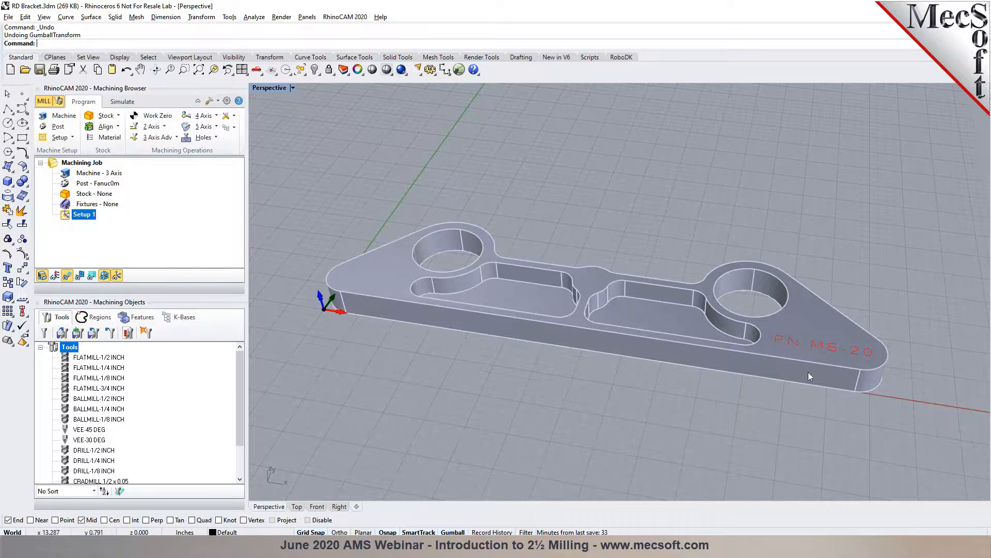
- Create a box stock around the bracket with length 15, width 3.5 and height 3/4 inch
left_click(119, 116)
left_click(119, 115)
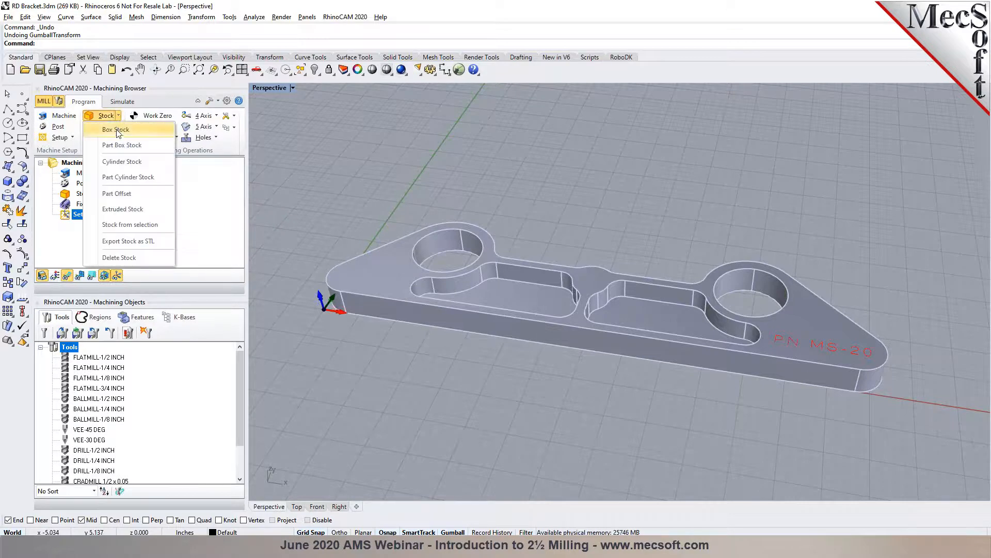
left_click(118, 132)
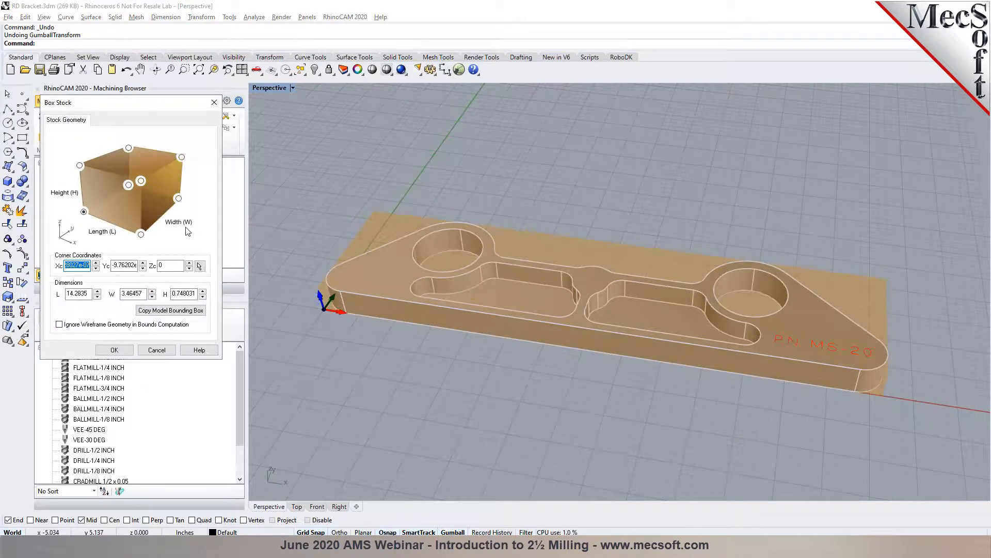
double_click(66, 293)
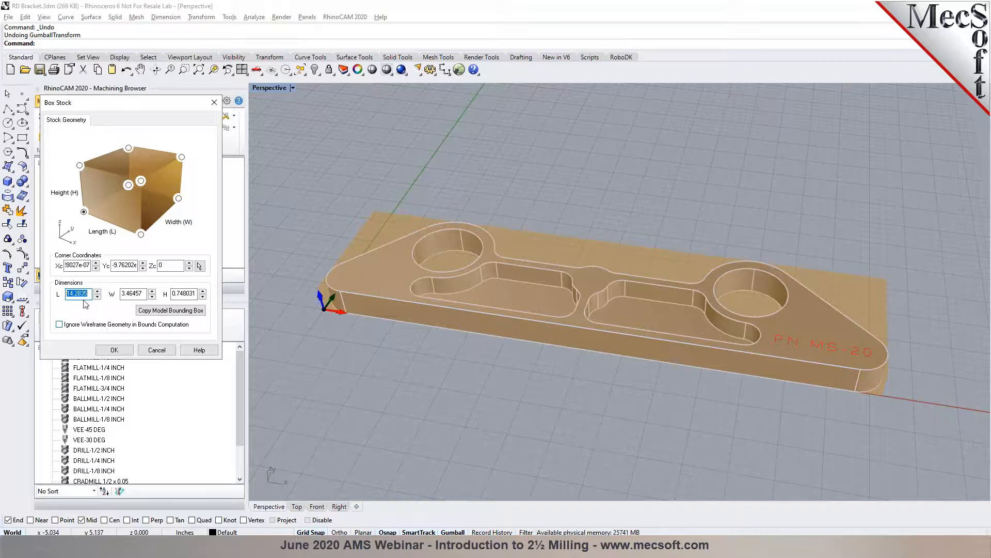
type("15")
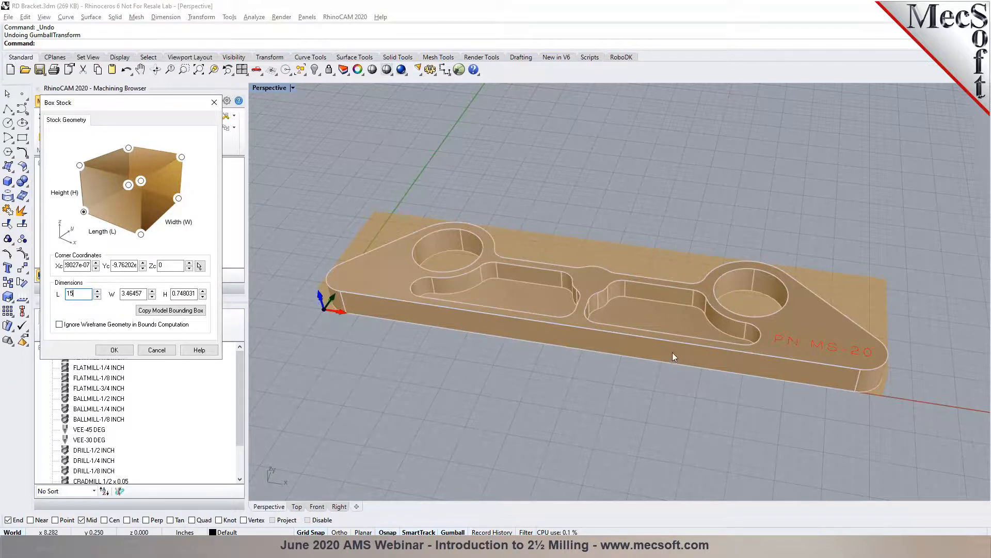
double_click(129, 294)
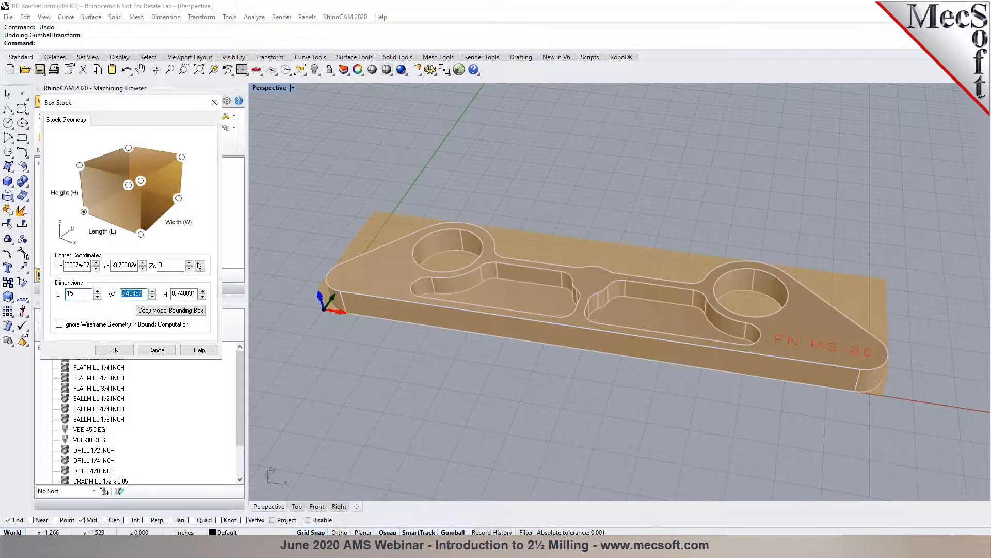
type("3.5")
double_click(192, 294)
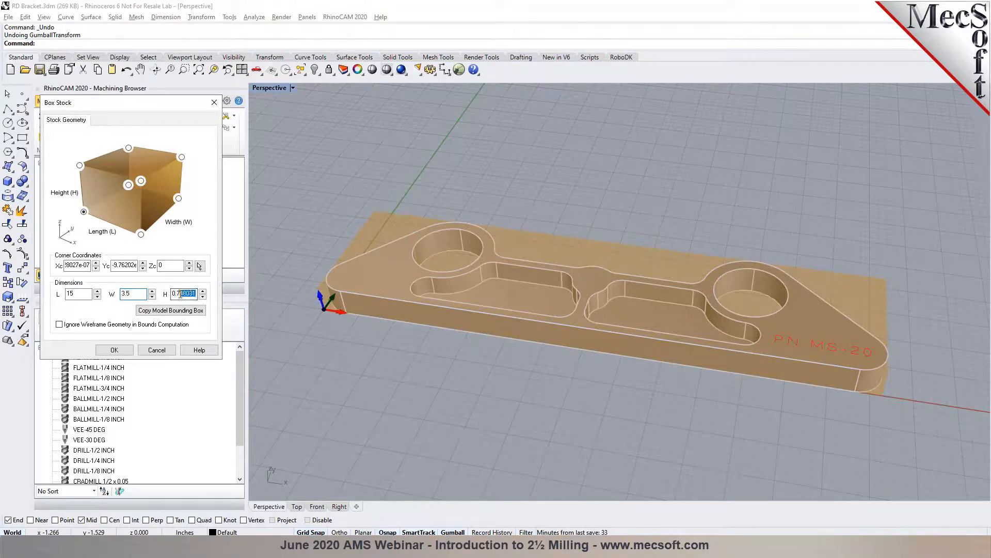
type("3/")
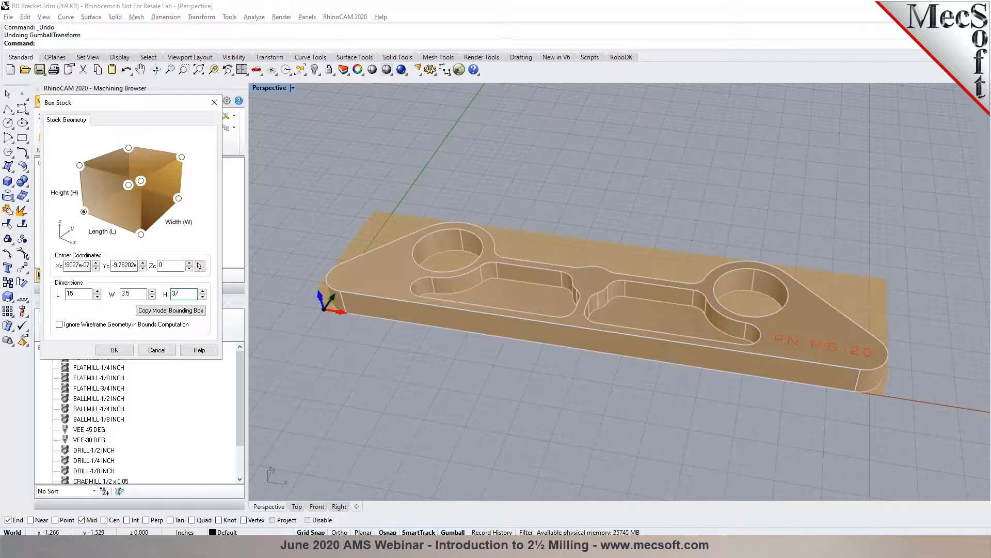
type("4")
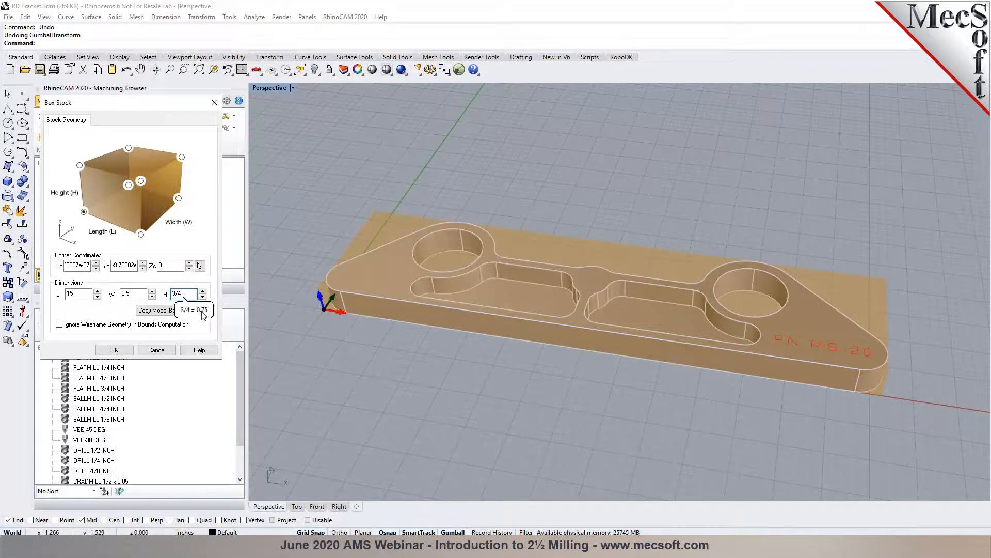
key("Return")
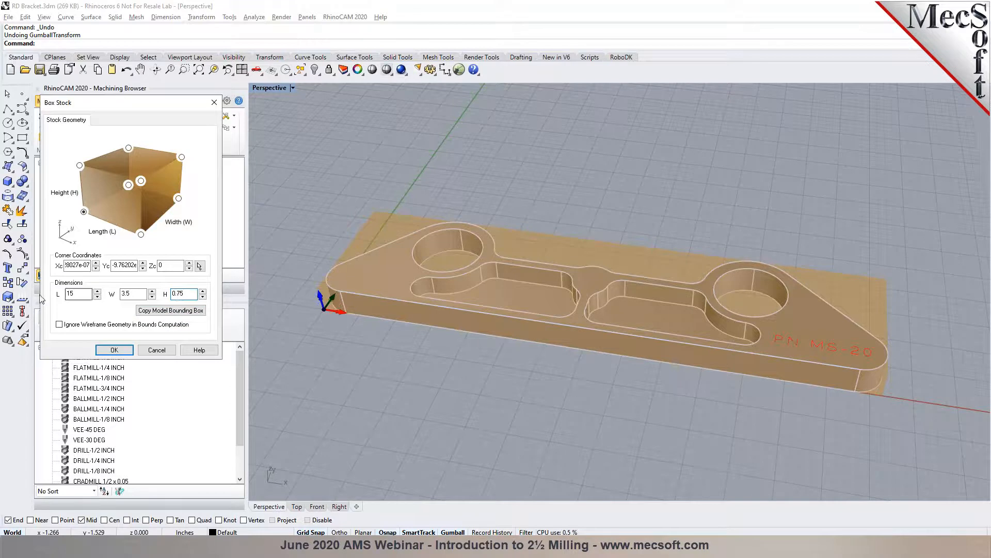
left_click(123, 352)
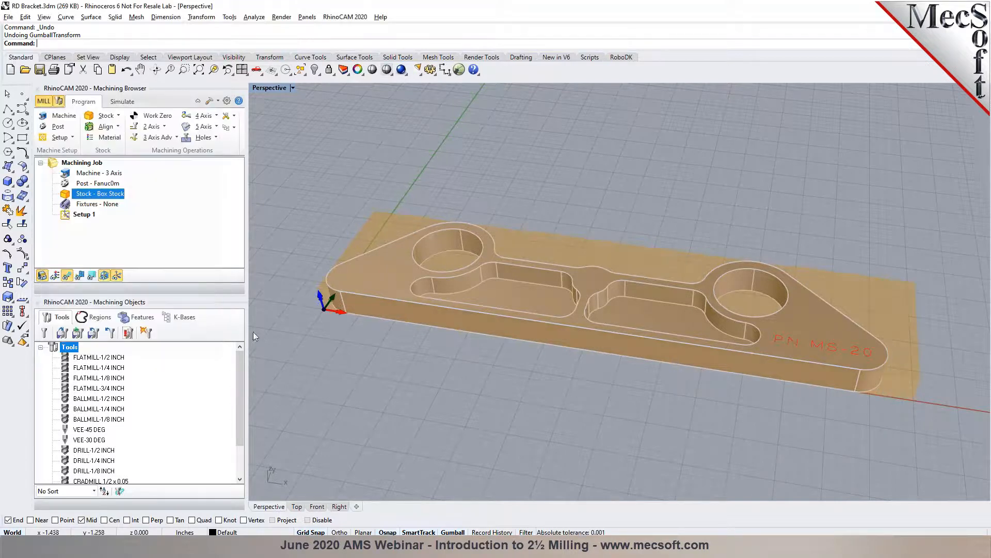
- Inspect the box stock around the bracket in the top view, hiding the stock and showing it again
left_click(296, 506)
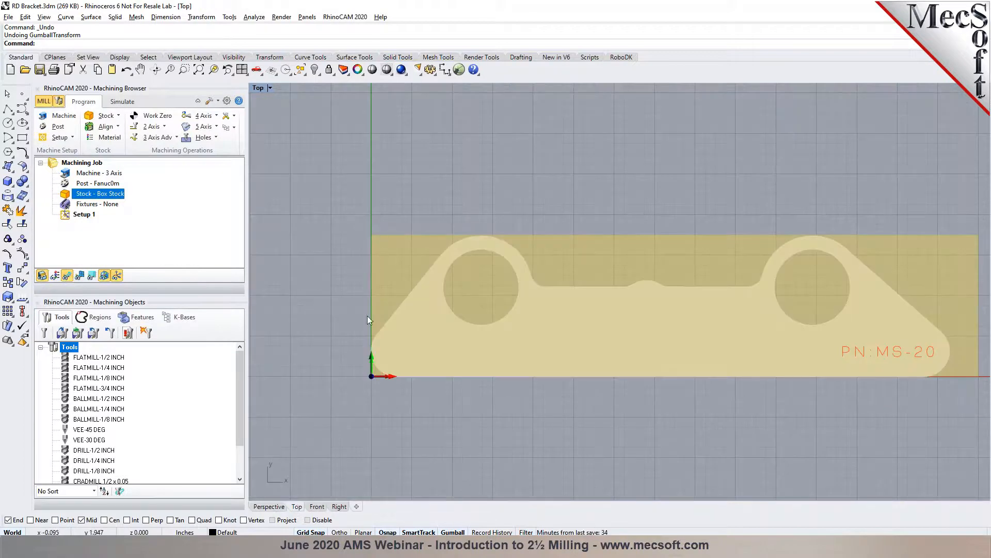
left_click(44, 279)
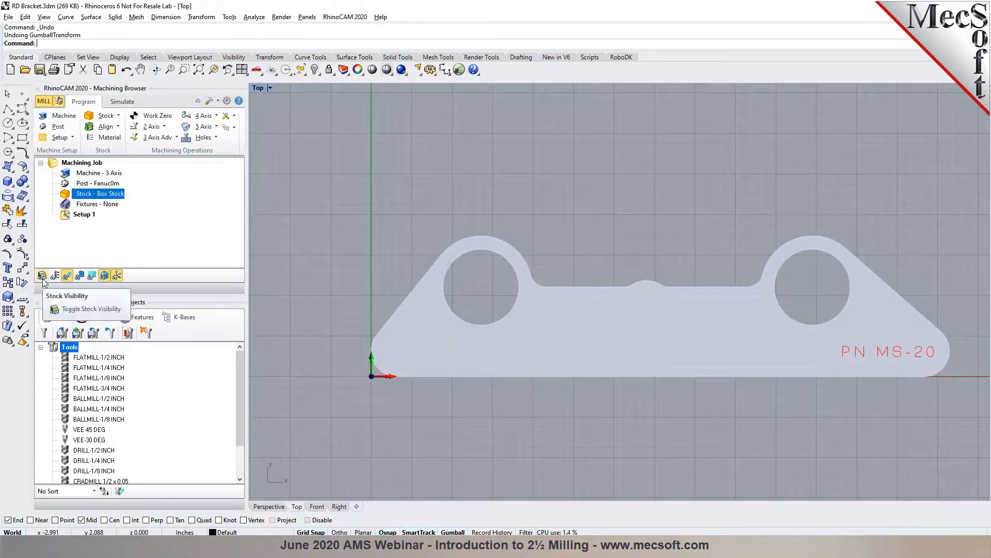
left_click(42, 275)
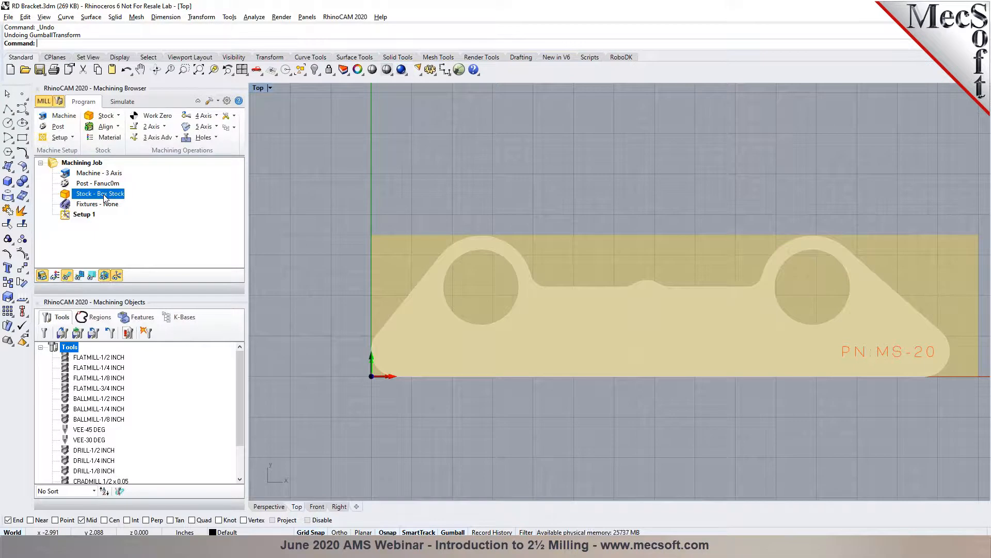
- Try a part box stock with offsets of X 0.1, Y 0.2 and Z 0.05, and inspect it in the front view
left_click(118, 118)
left_click(118, 117)
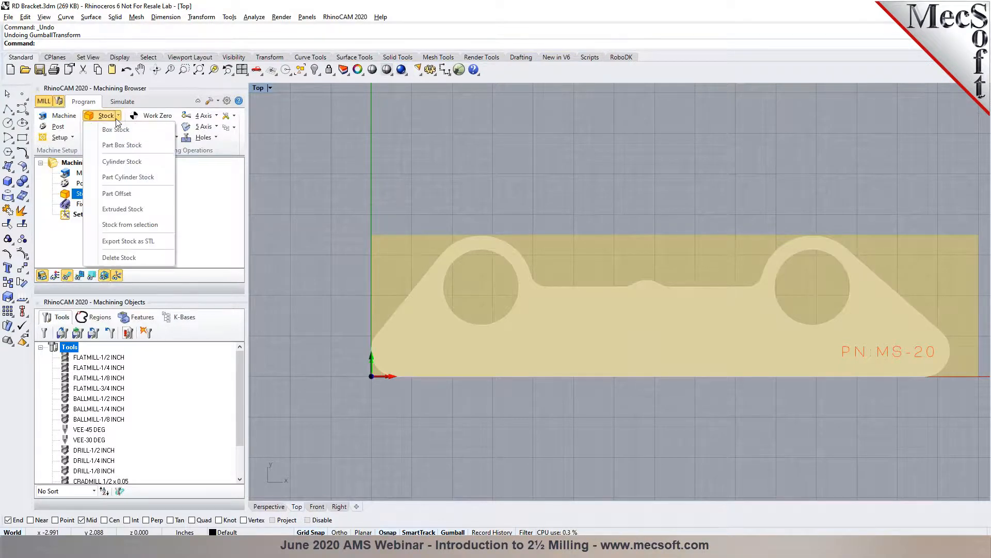
left_click(123, 145)
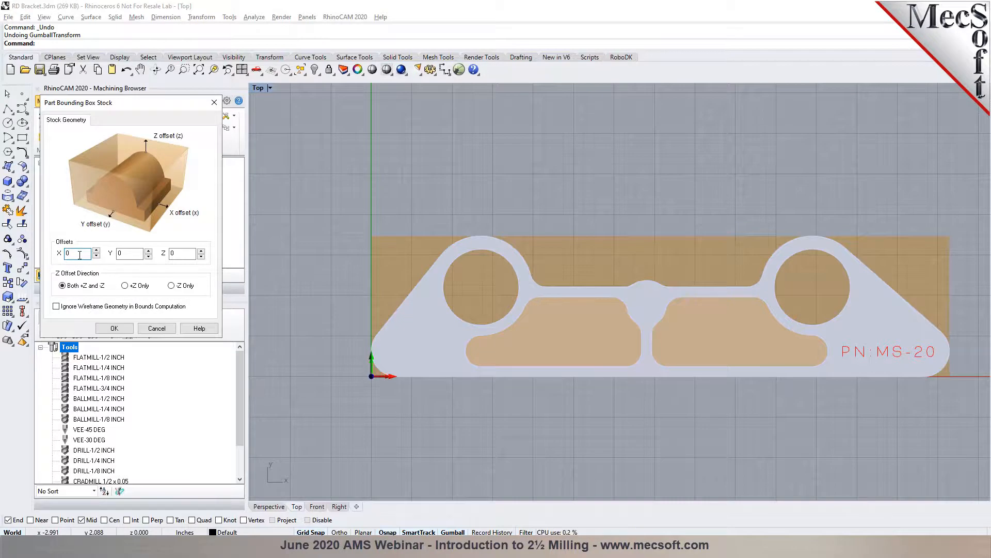
left_click(96, 251)
double_click(149, 251)
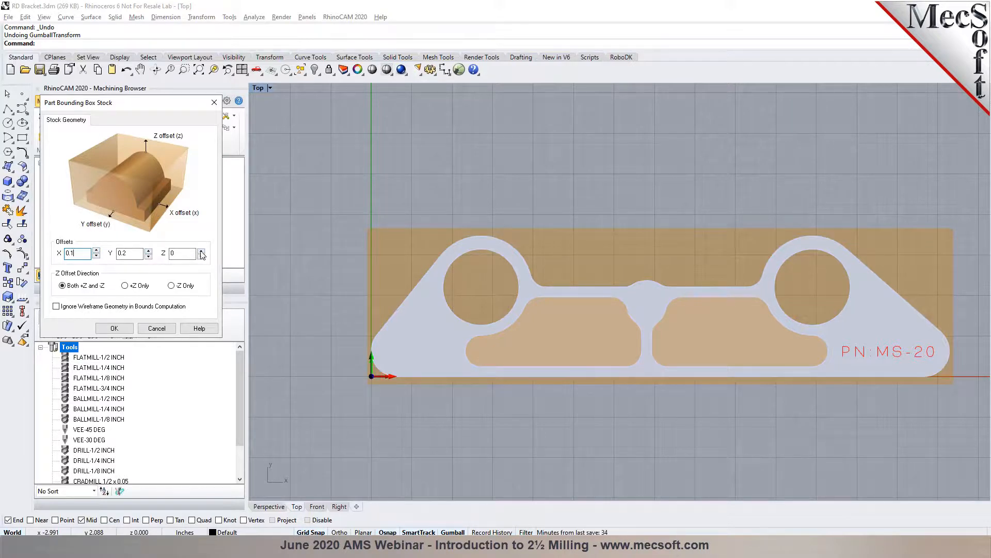
left_click(173, 253)
left_click(318, 506)
scroll(414, 318, "down", 5)
scroll(464, 268, "up", 10)
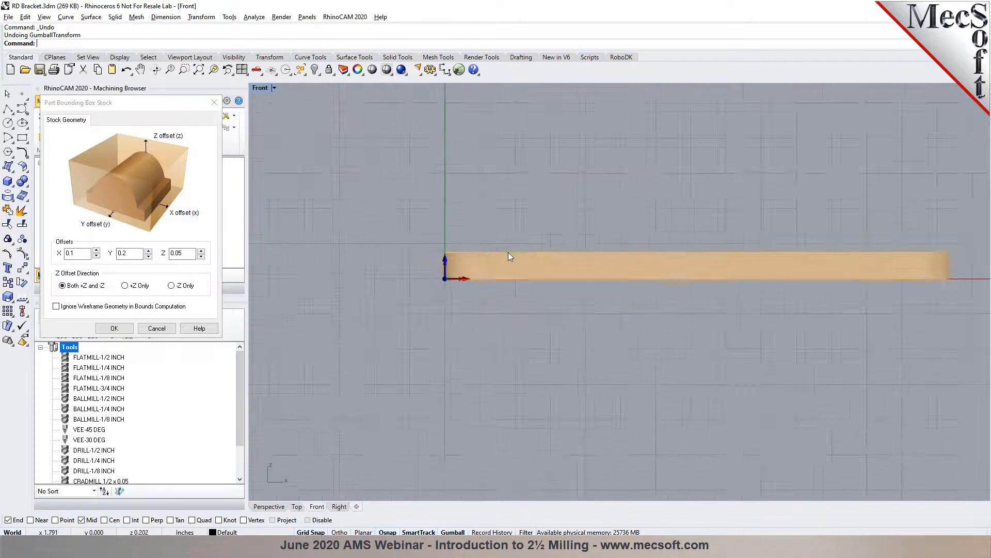
- Compare the +Z Only, -Z Only and Both Z offset directions for the part box stock, and discard that stock definition
left_click(125, 287)
left_click(176, 287)
left_click(79, 287)
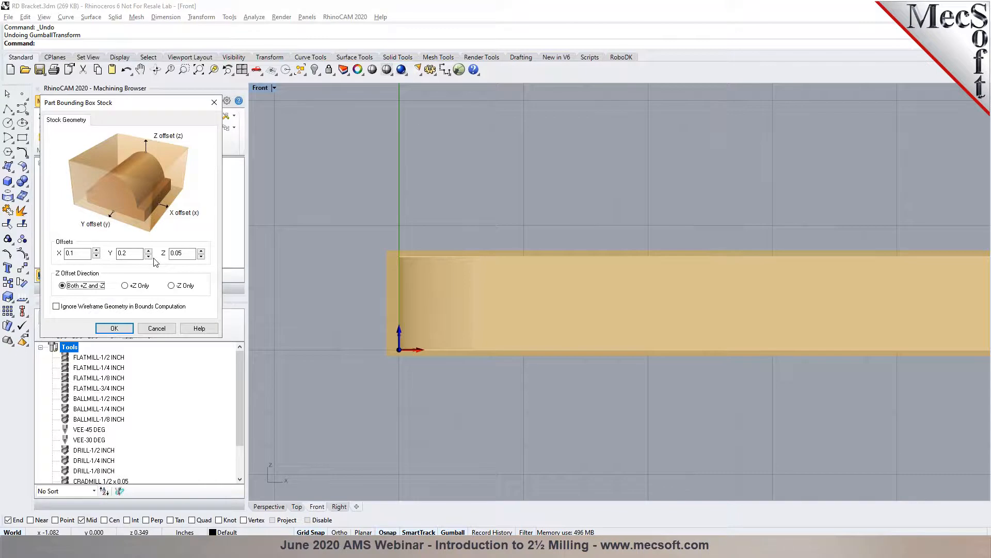
left_click(157, 328)
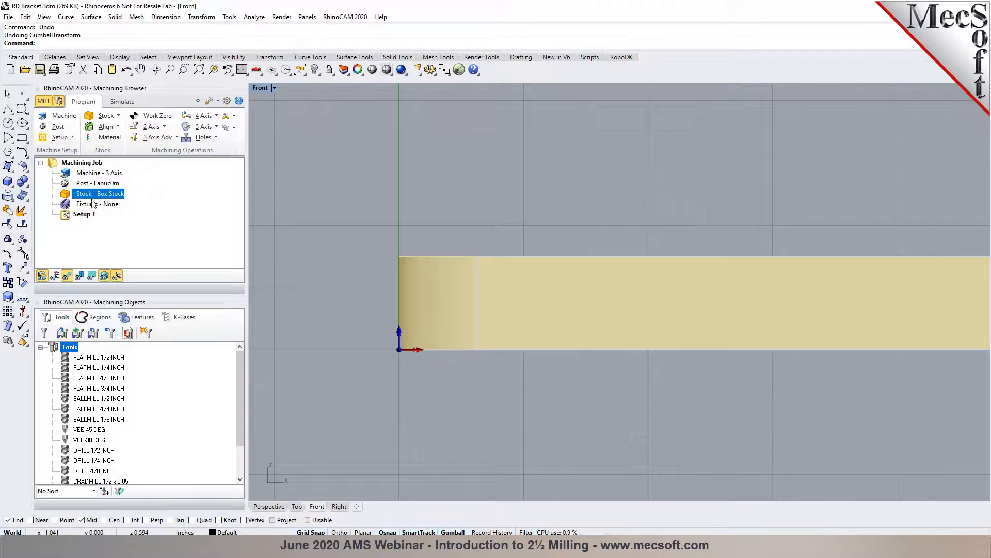
- Create a box stock of length 15, width 3.5 and height 0.75 around the bracket, checking it in the top view
left_click(114, 117)
left_click(122, 135)
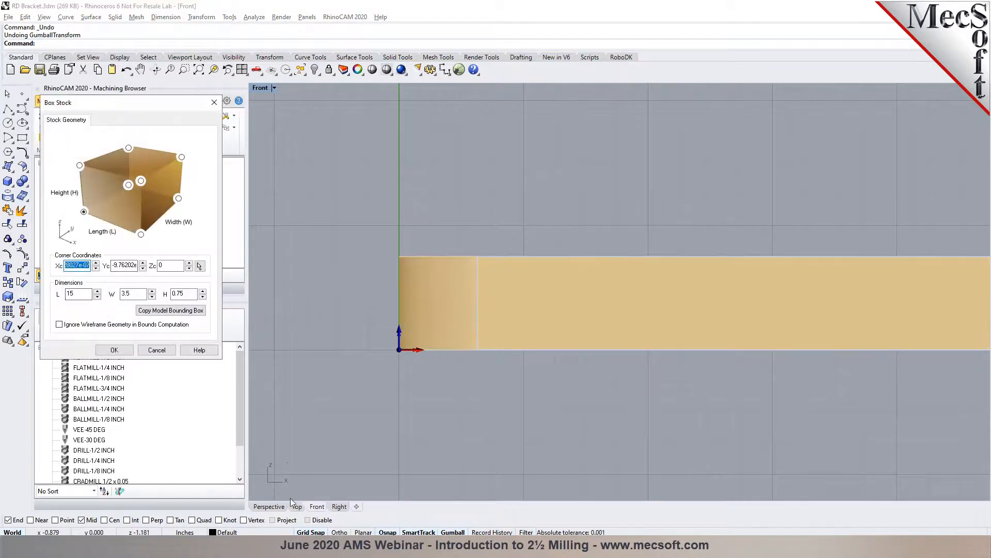
left_click(296, 507)
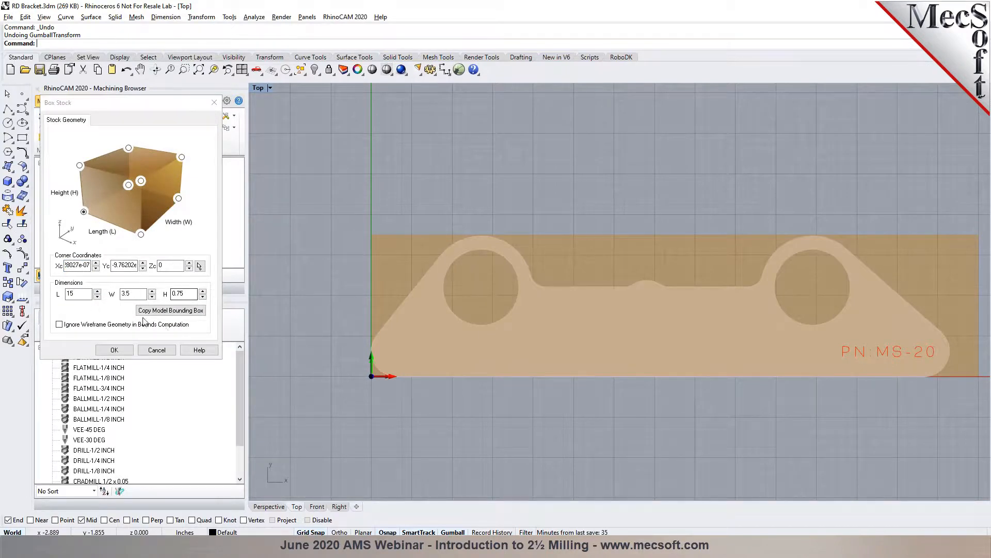
left_click(128, 353)
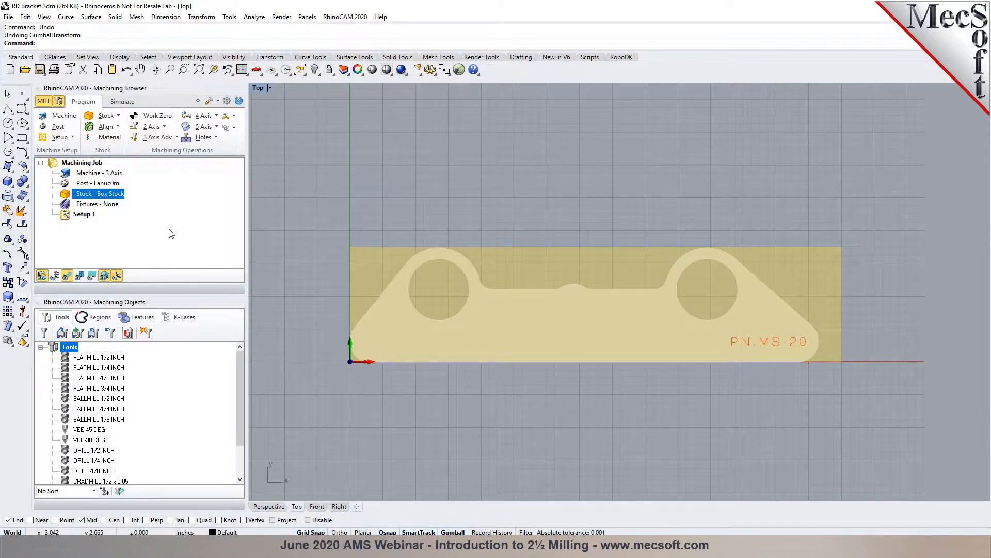
- Start aligning the stock to the part with Z alignment set to Bottom, and inspect the fit in the front view
left_click(118, 127)
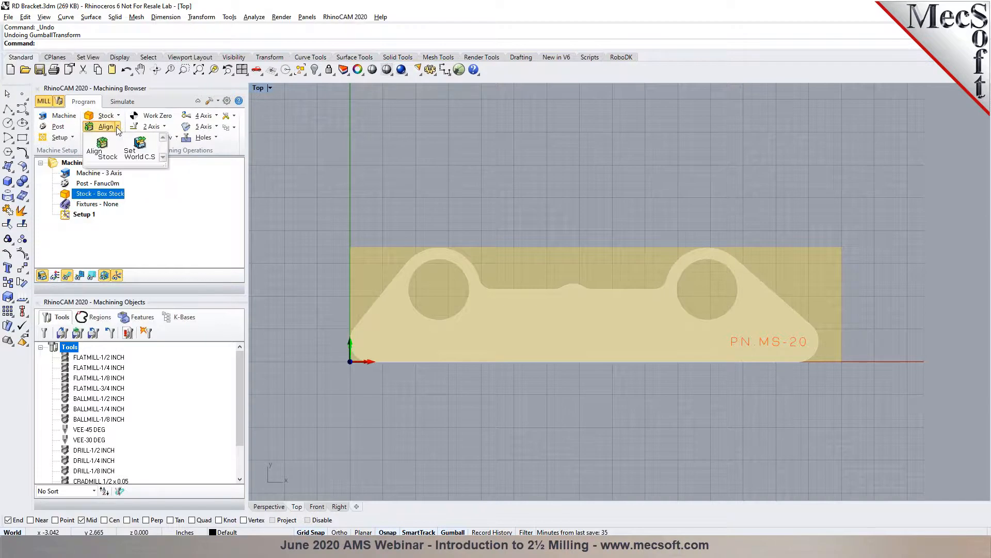
left_click(107, 157)
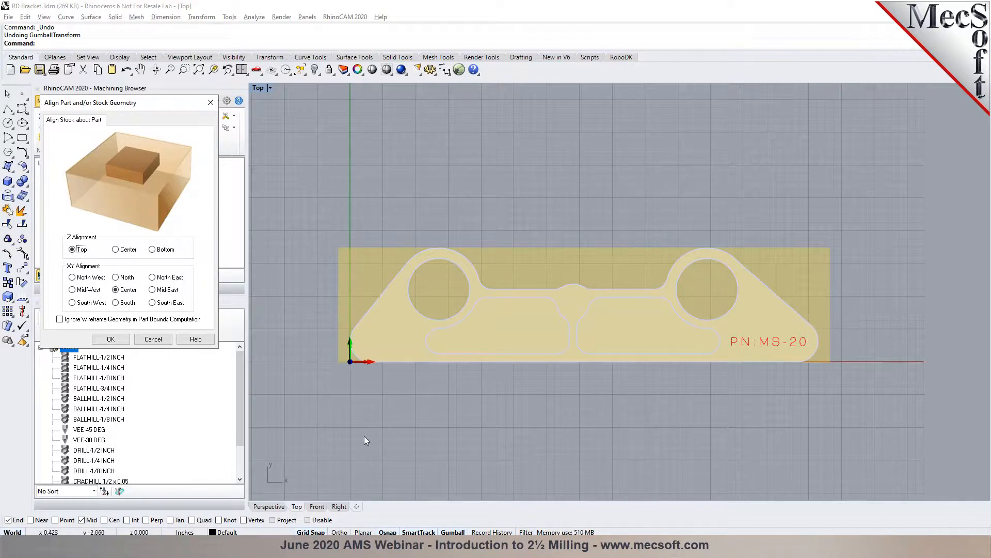
left_click(320, 508)
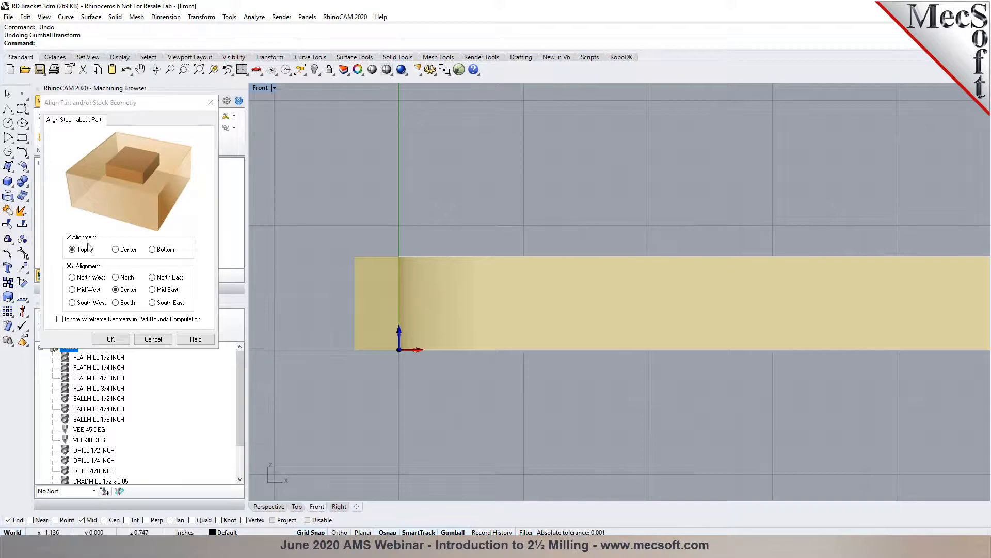
left_click(153, 250)
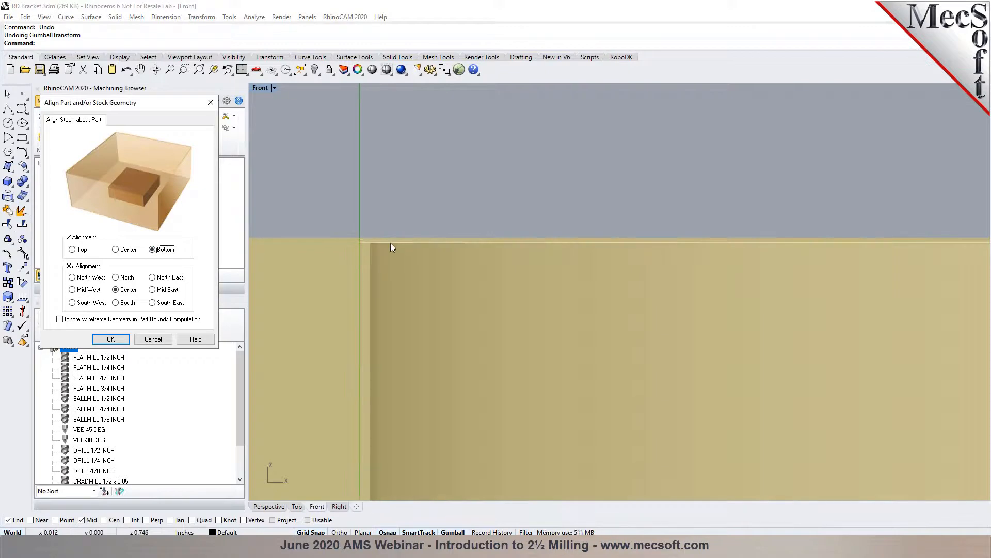
scroll(351, 209, "down", 5)
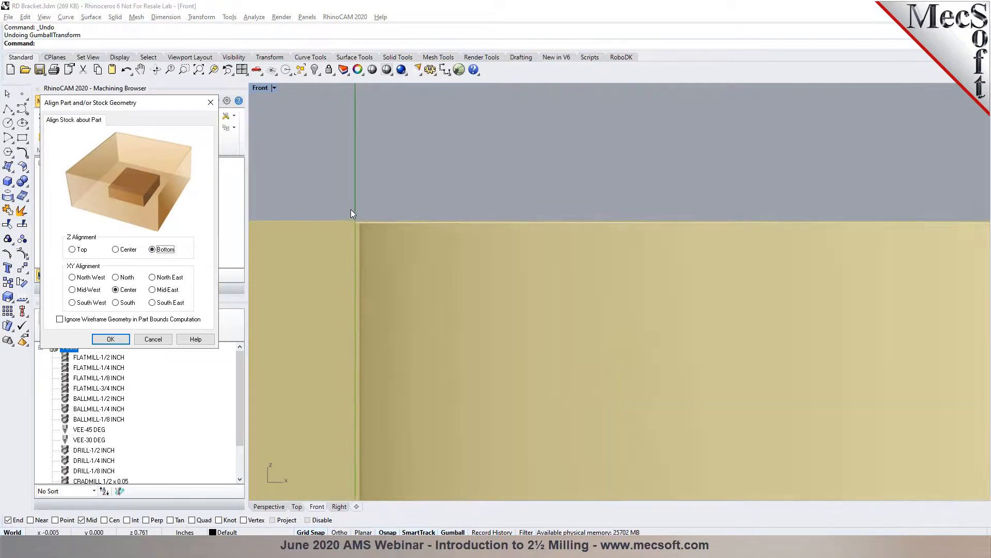
scroll(358, 197, "down", 3)
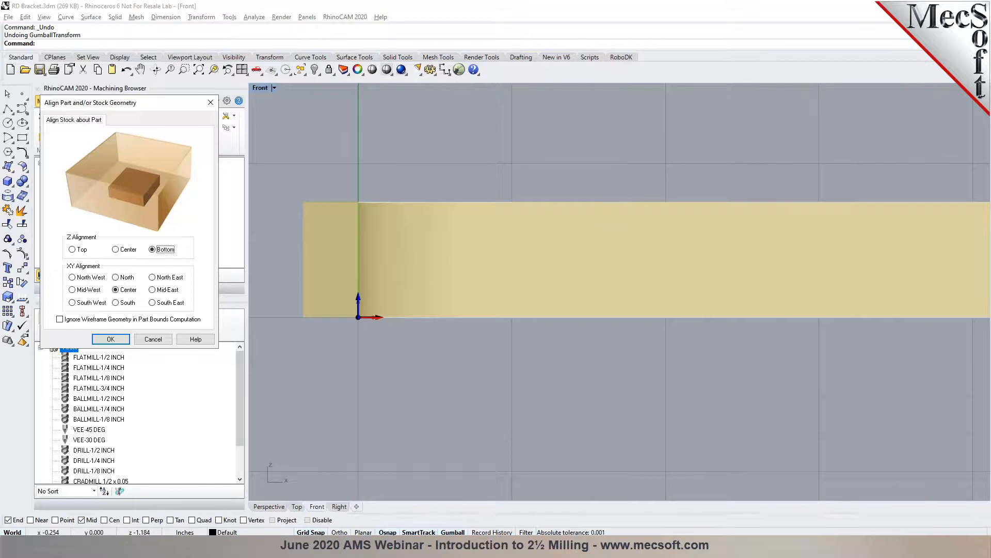
- Compare the west, south and east XY alignments of the stock in the top view, and apply the Center alignment
left_click(297, 507)
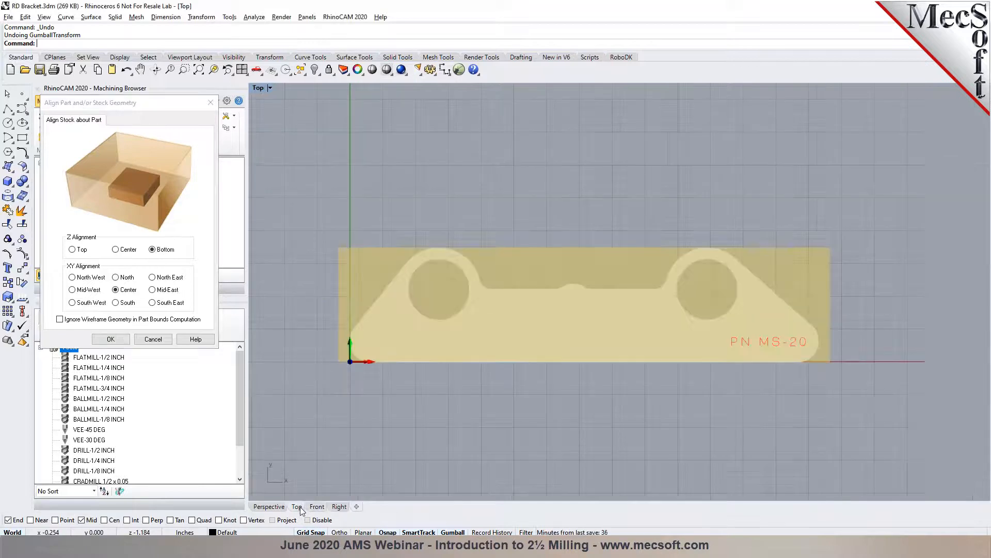
left_click(122, 292)
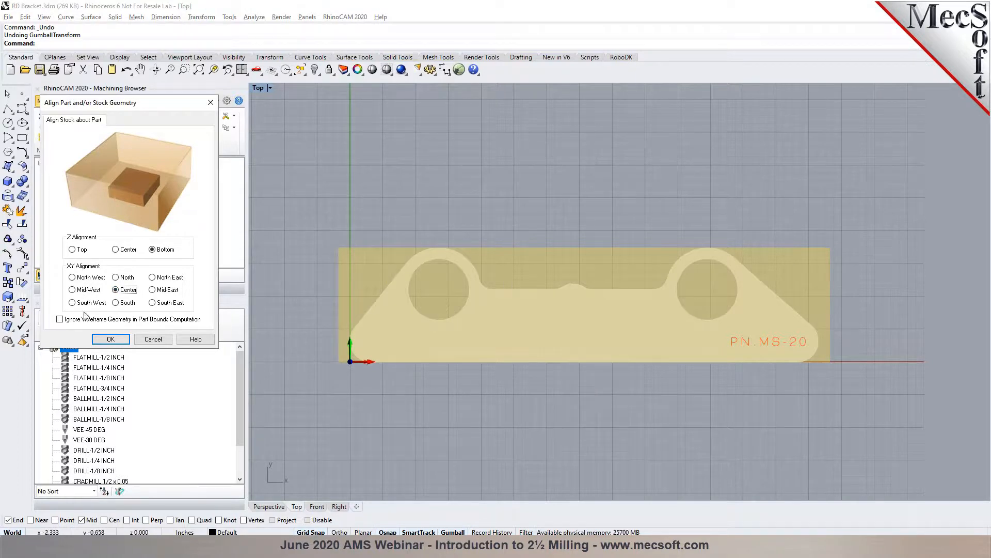
left_click(79, 291)
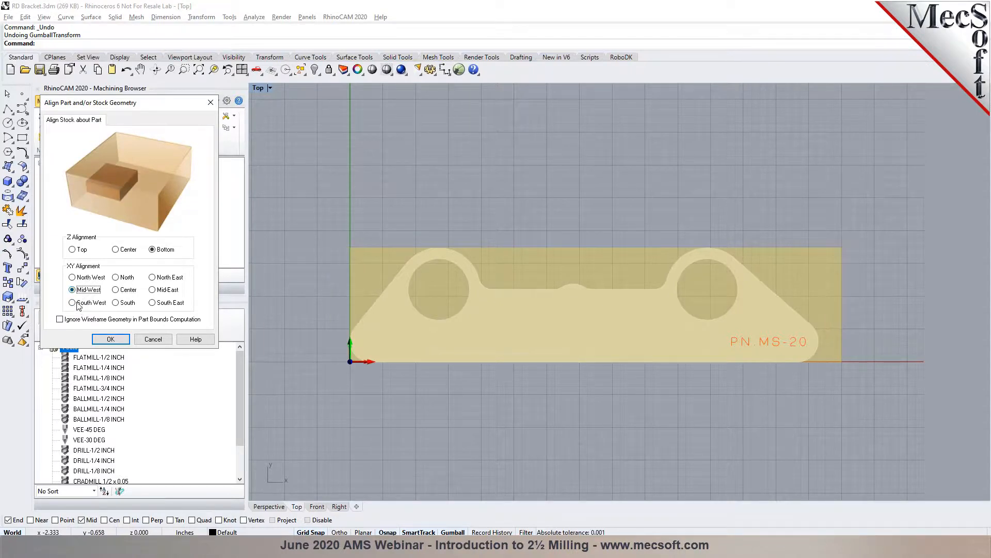
left_click(78, 303)
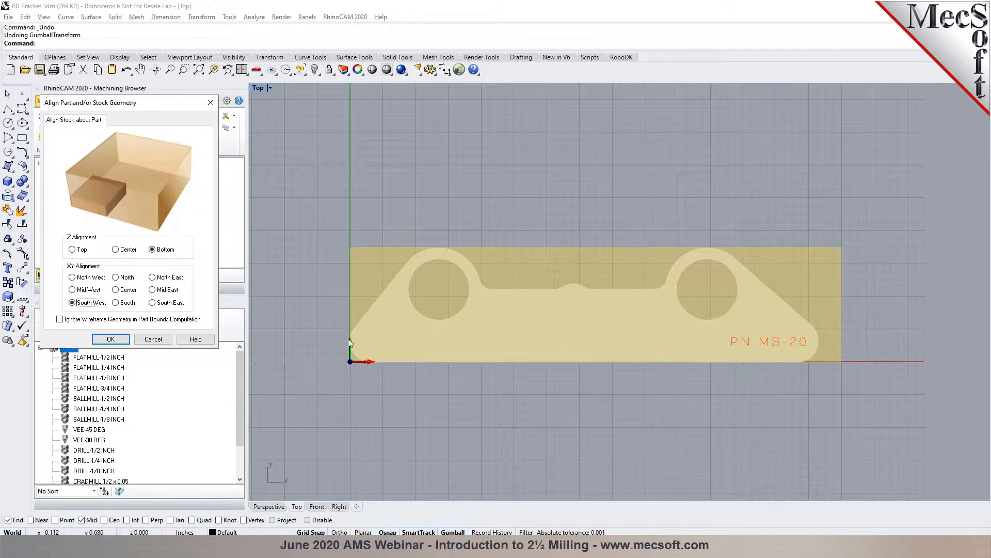
left_click(128, 304)
left_click(161, 307)
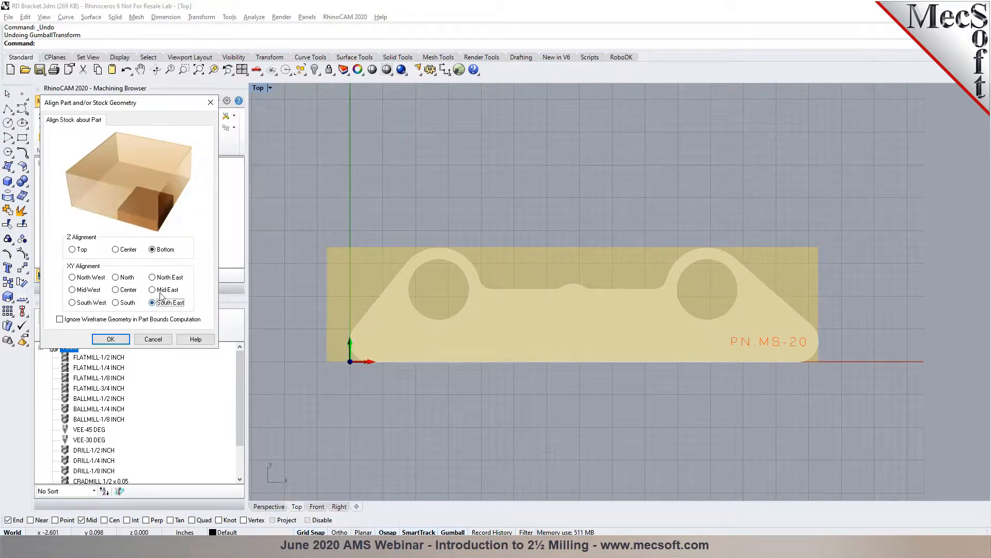
left_click(162, 293)
left_click(117, 290)
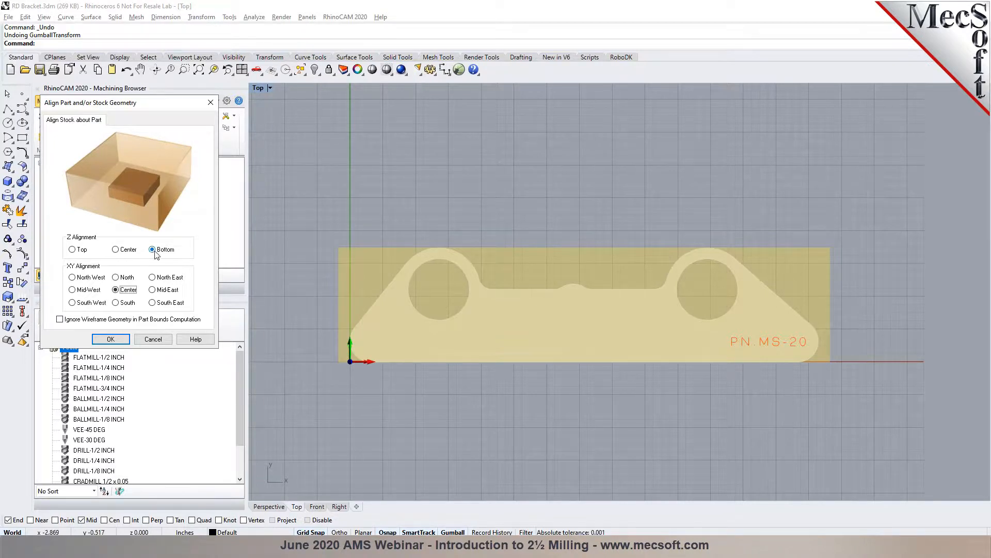
left_click(110, 340)
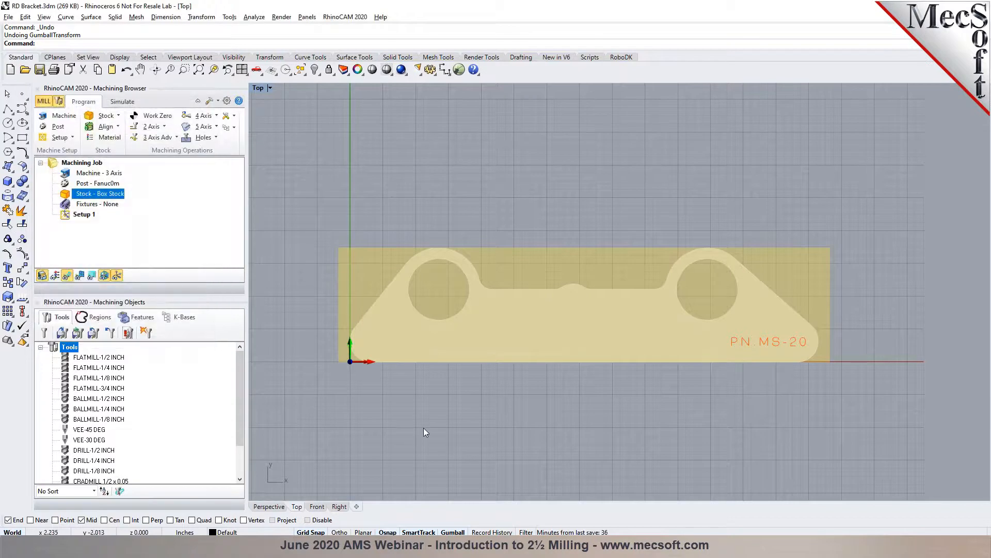
- Inspect the aligned stock around the bracket in the perspective view, both as translucent stock and as solid simulation stock
left_click(269, 506)
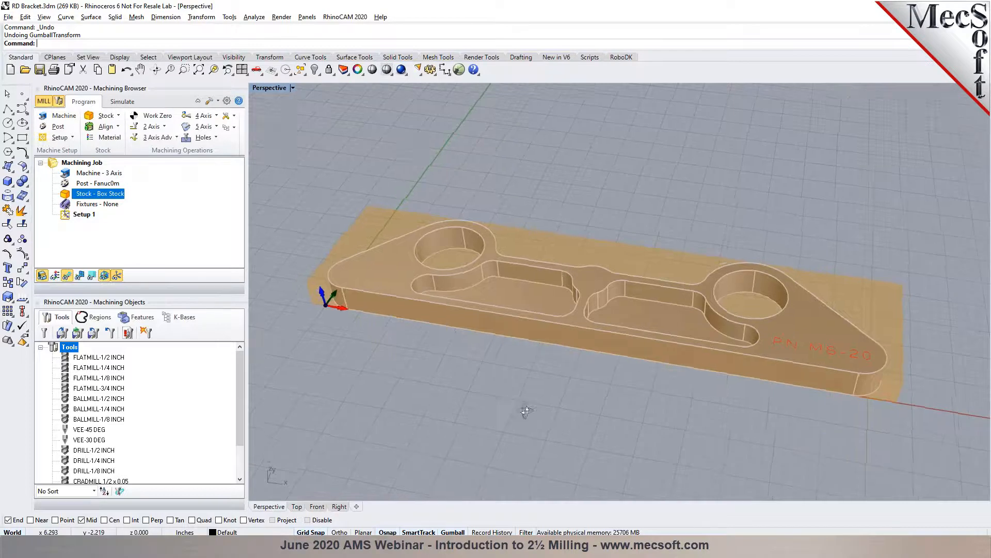
right_click_drag(505, 403, 359, 307)
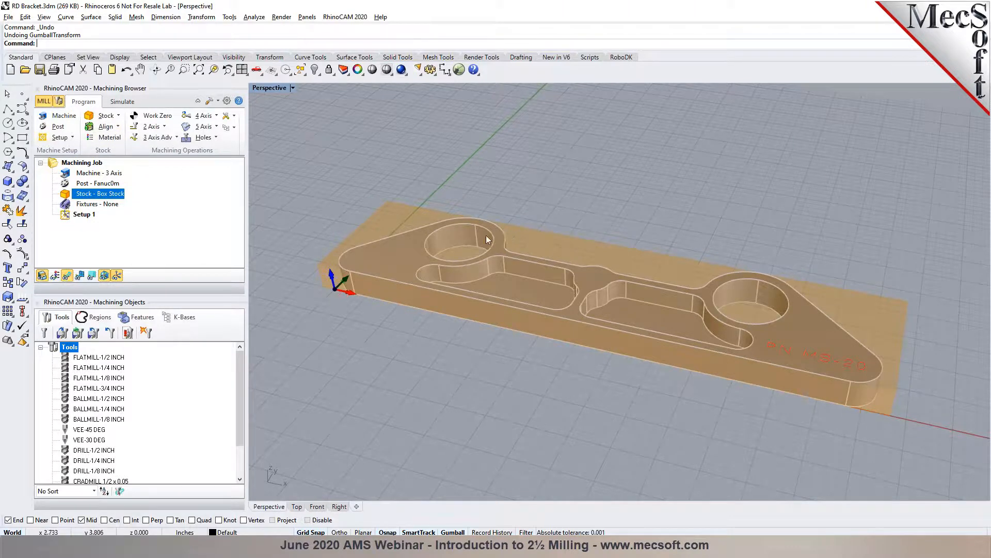
left_click(122, 103)
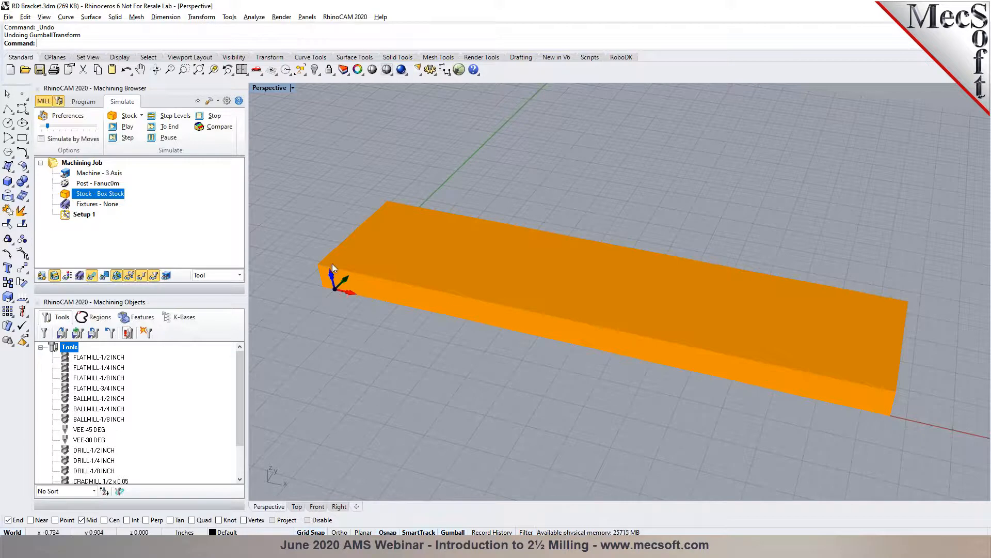
left_click(81, 103)
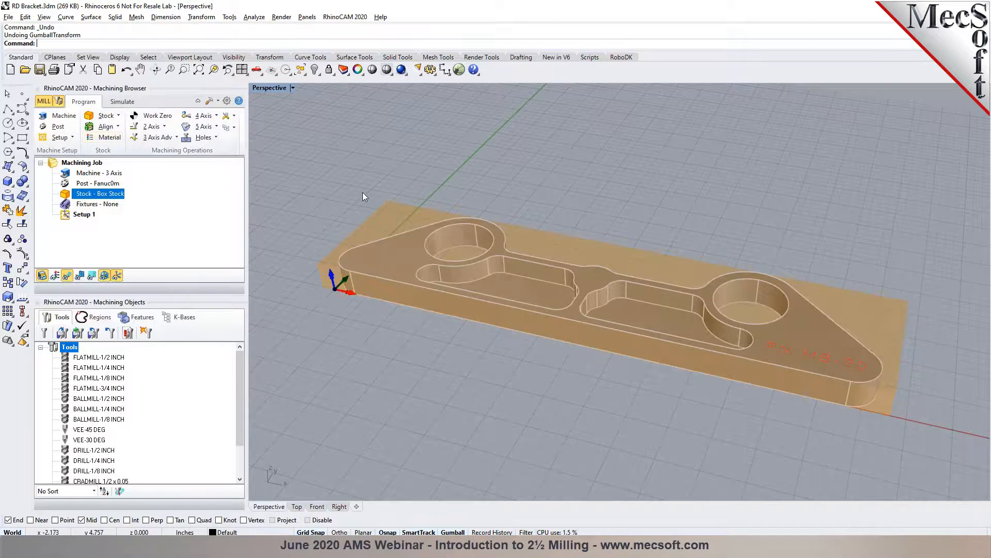
- Set the world coordinate system origin to the stock box at Highest Z and South West, after comparing it with the part box
left_click(120, 128)
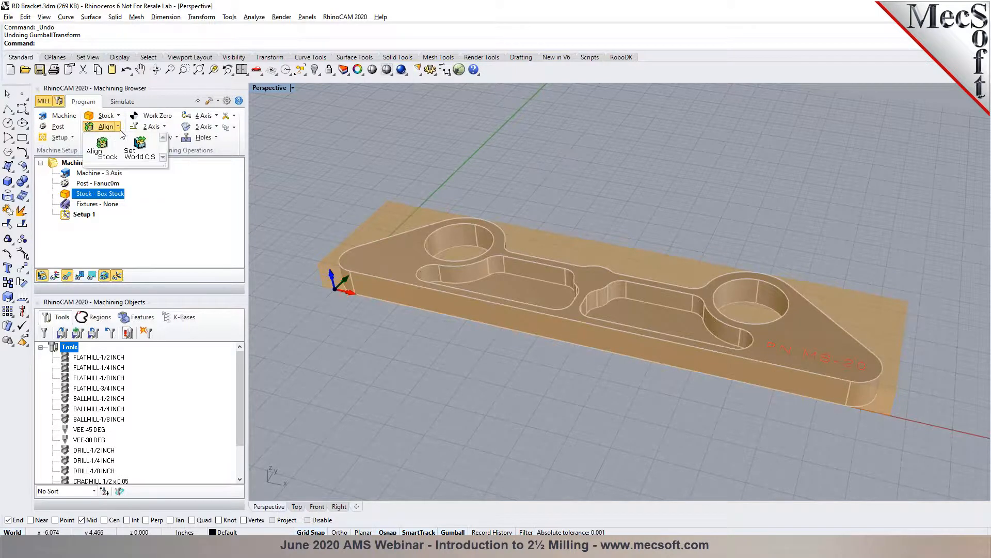
left_click(139, 153)
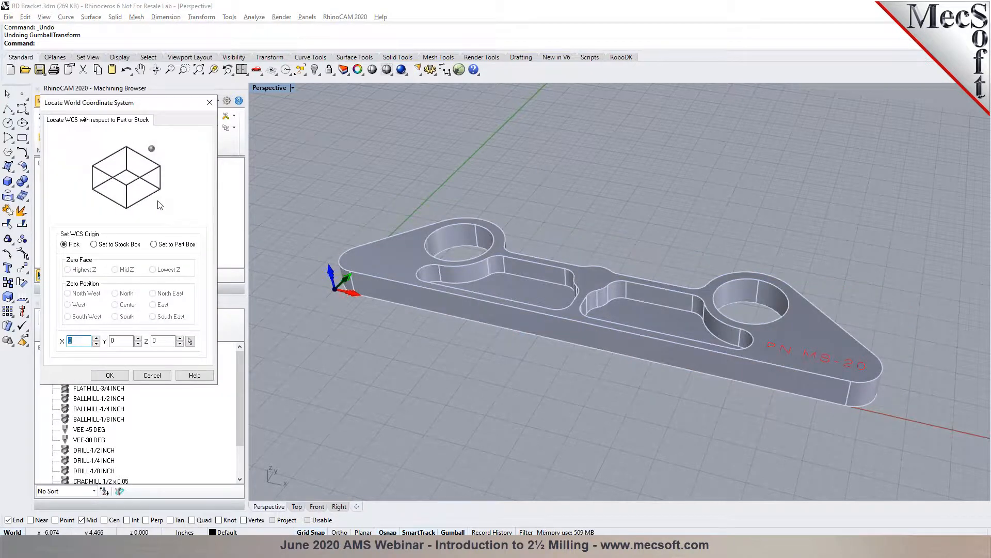
left_click(94, 245)
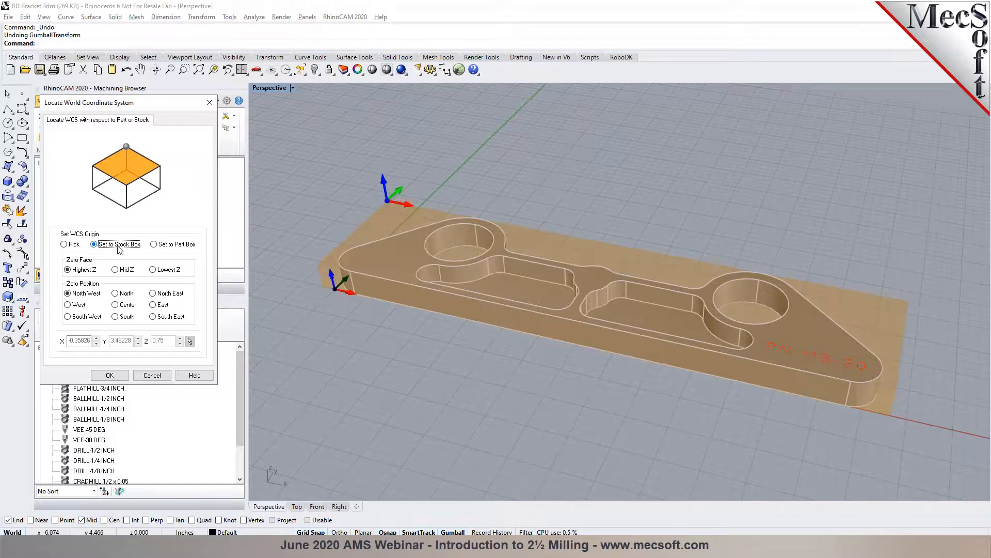
left_click(161, 246)
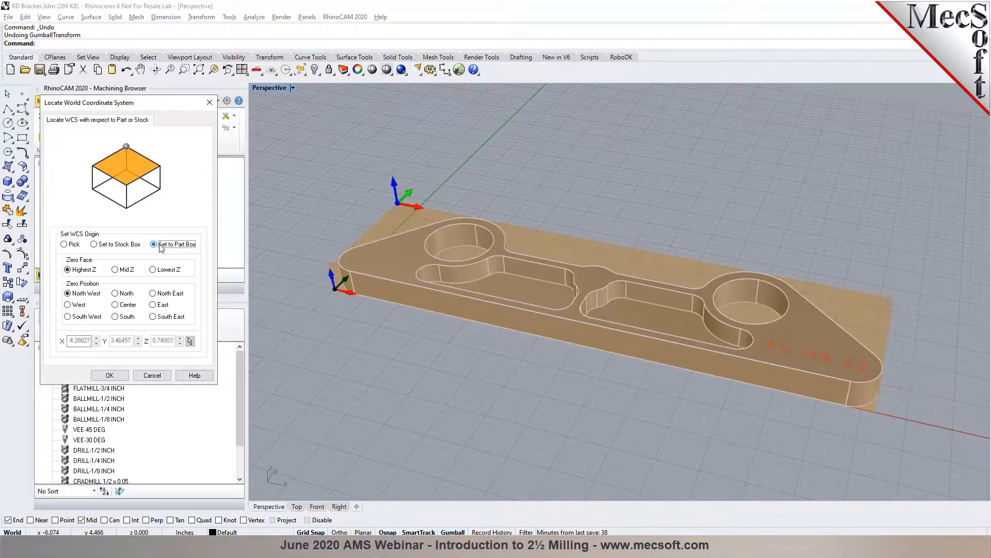
left_click(106, 247)
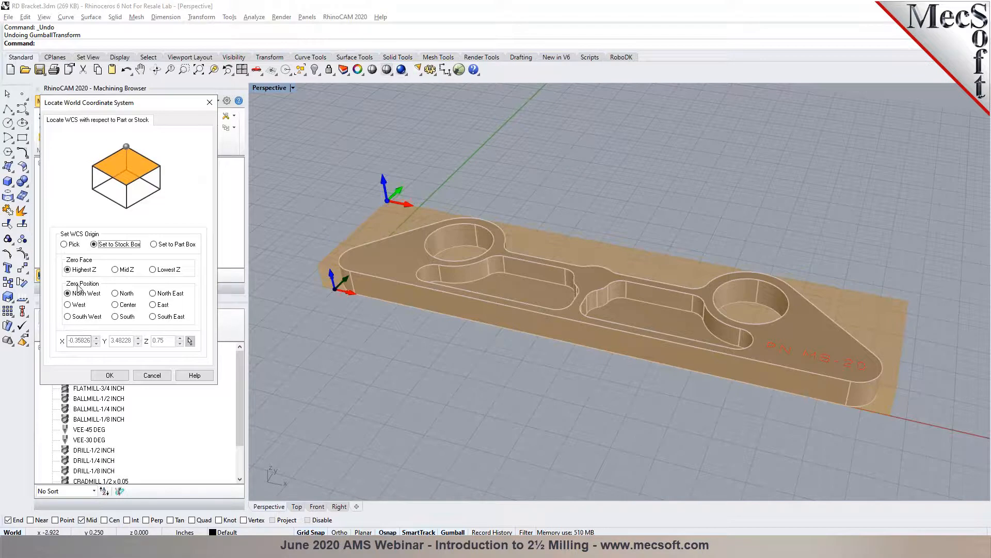
left_click(67, 317)
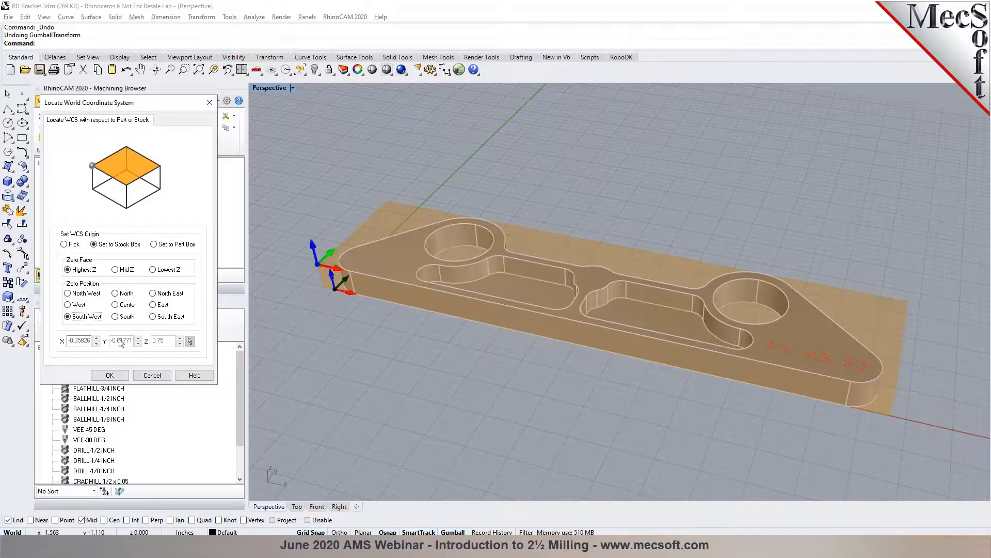
left_click(110, 375)
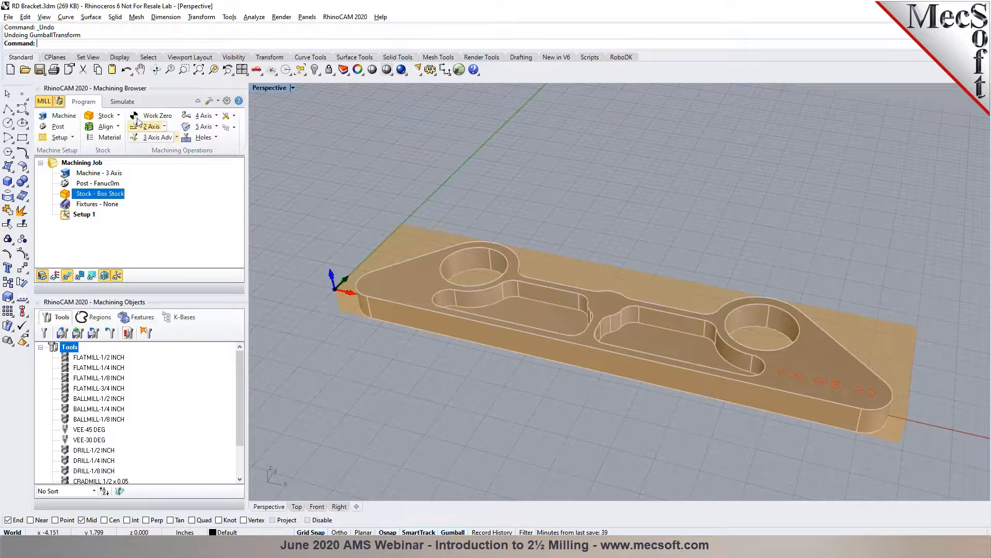
- Check the relocated origin on the solid simulation stock and on the bracket within its translucent stock
left_click(130, 106)
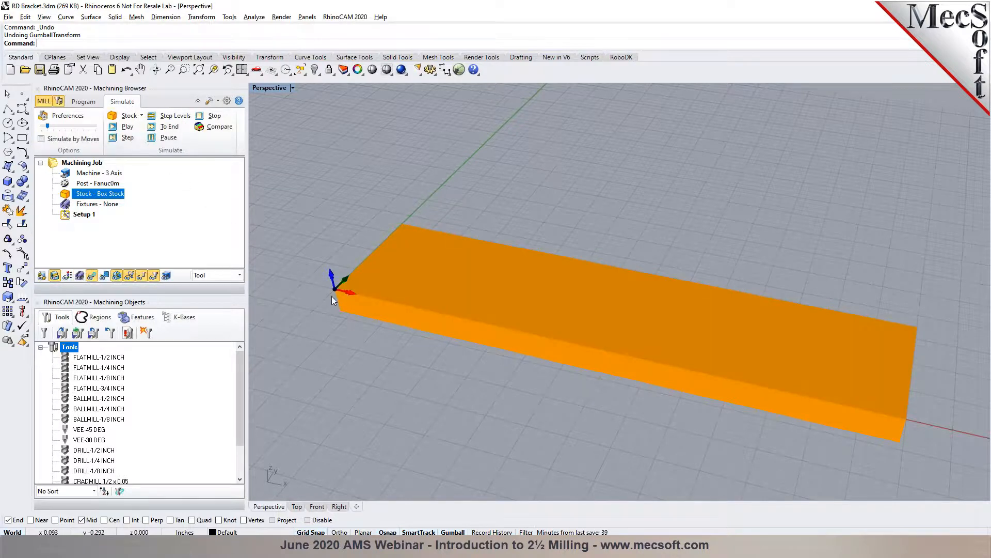
scroll(338, 292, "up", 2)
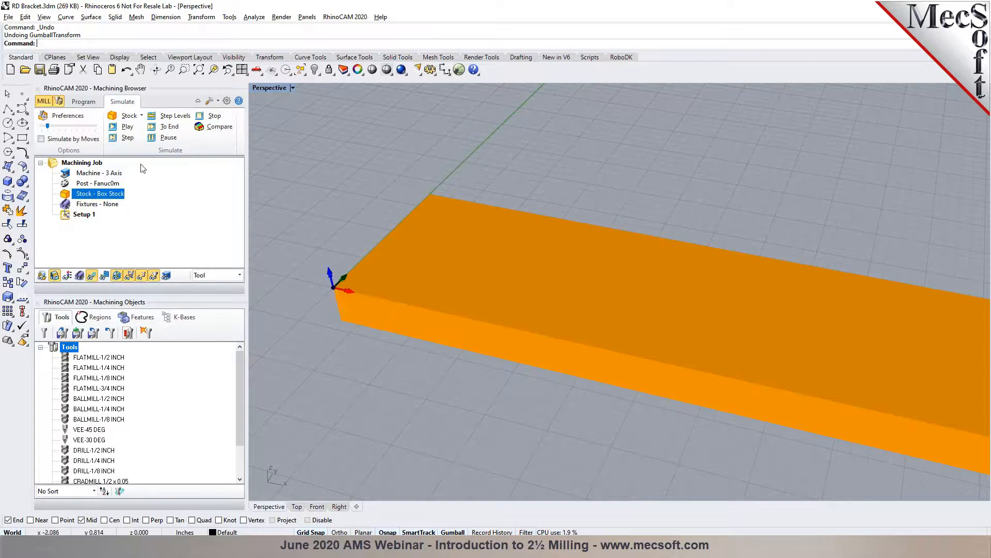
left_click(84, 101)
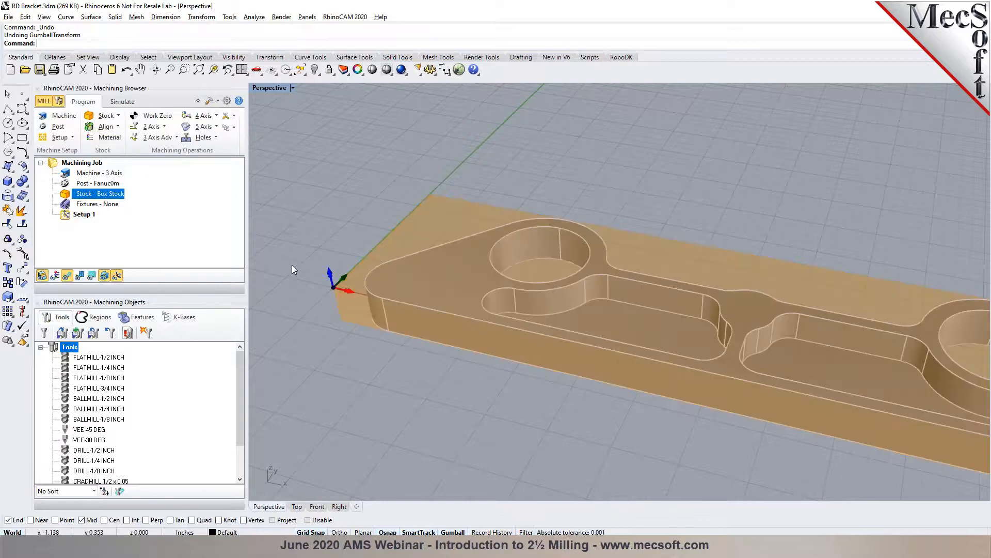
scroll(289, 263, "down", 3)
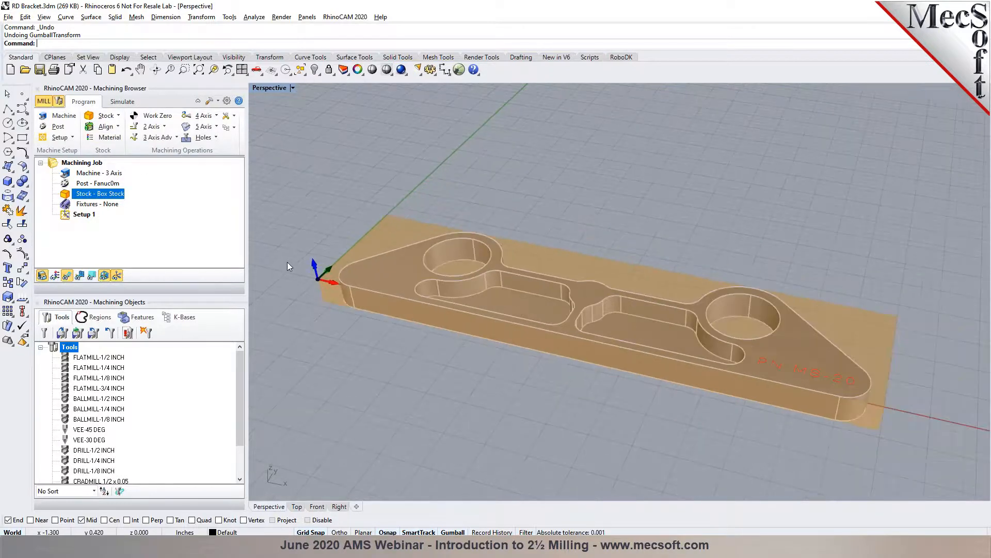
scroll(287, 262, "down", 2)
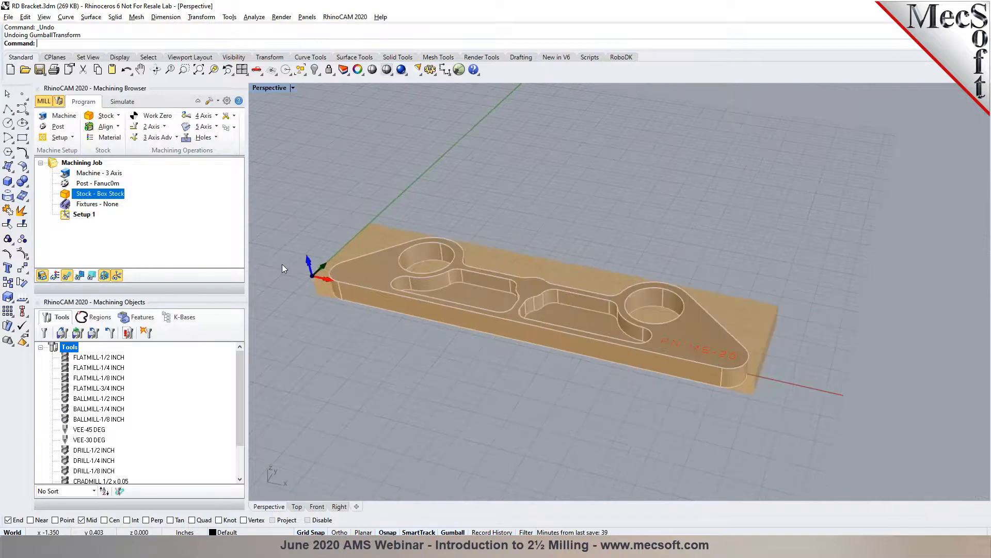
- Hide the machining coordinate system, toggling the world coordinate system's visibility off and back on
left_click(104, 275)
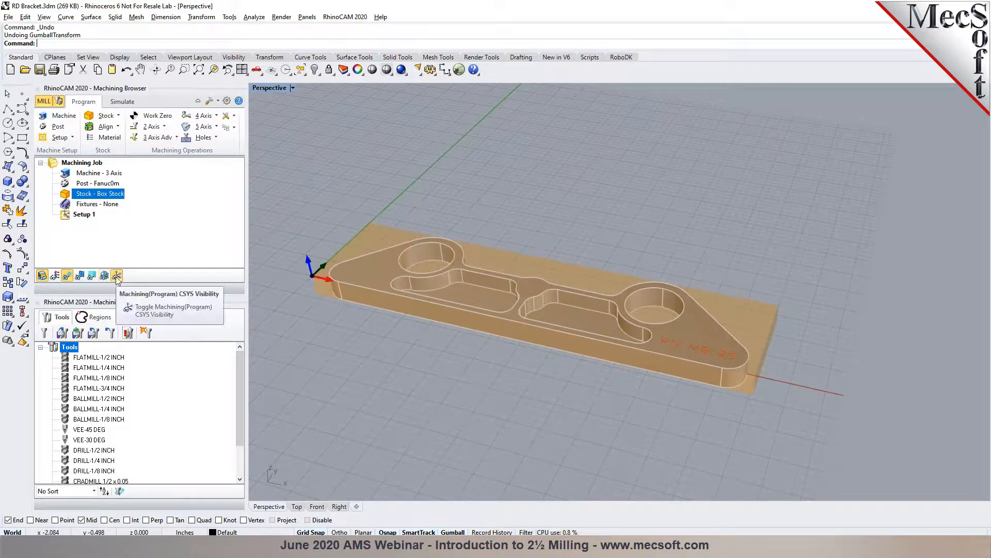
left_click(117, 277)
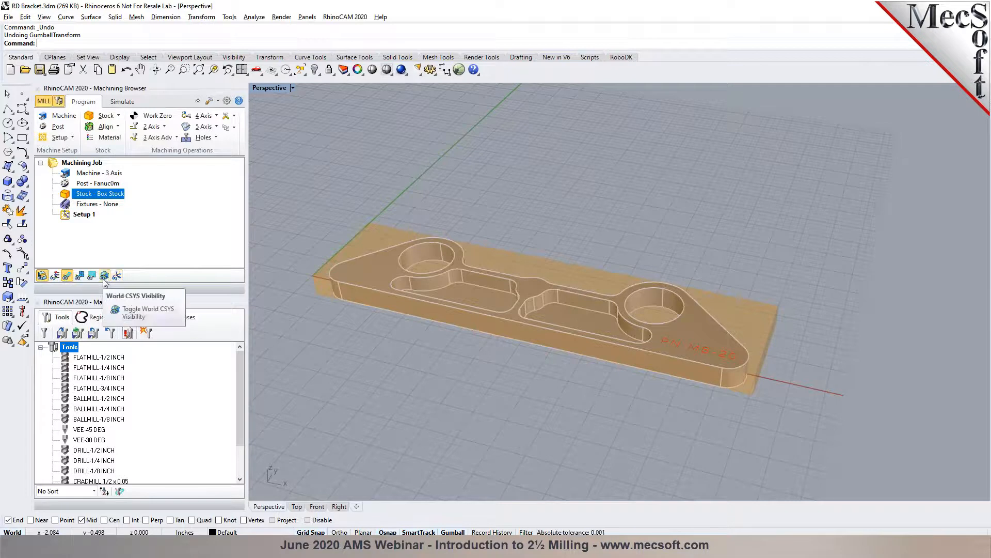
left_click(104, 277)
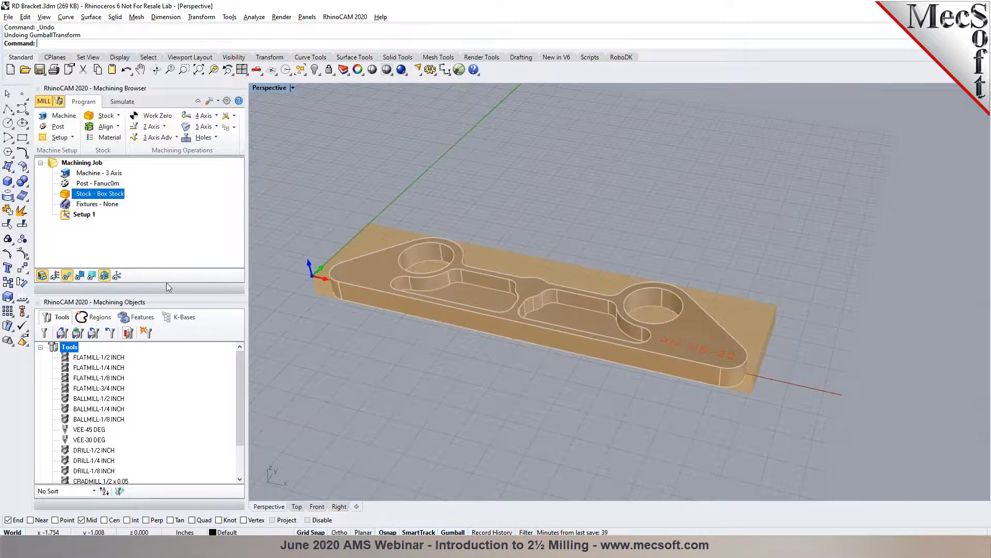
- Show the machining coordinate system again and generate a work zero at the stock box's Highest Z face, North West position
left_click(117, 277)
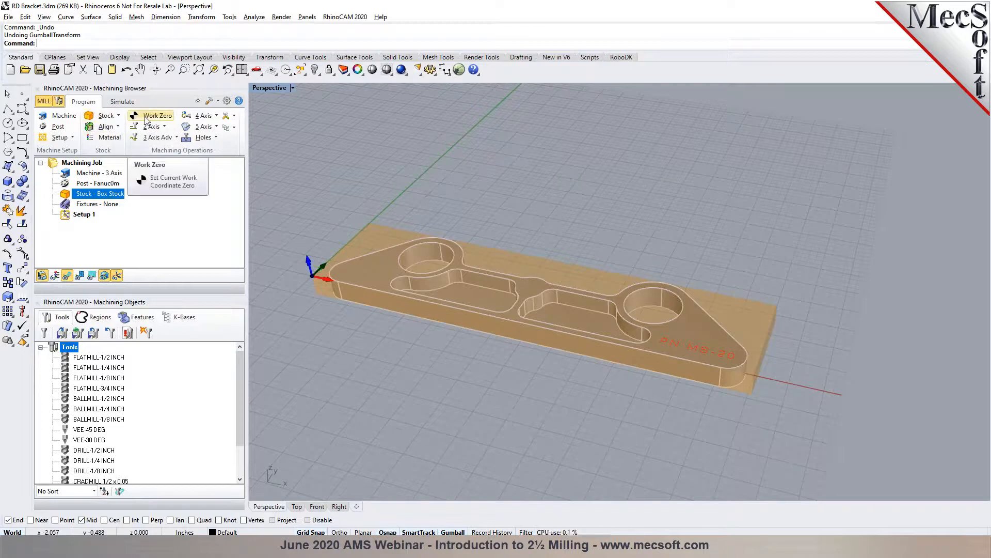
left_click(107, 126)
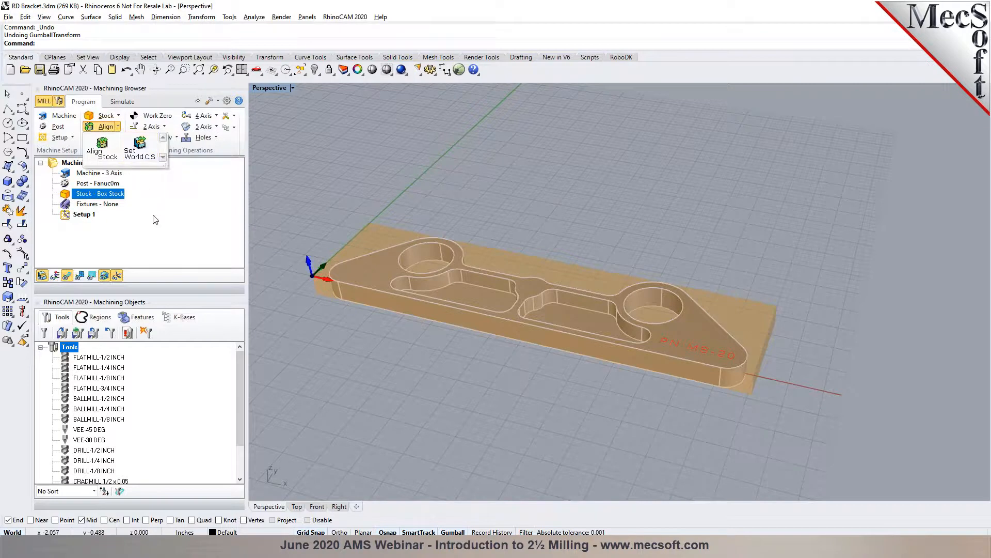
left_click(169, 115)
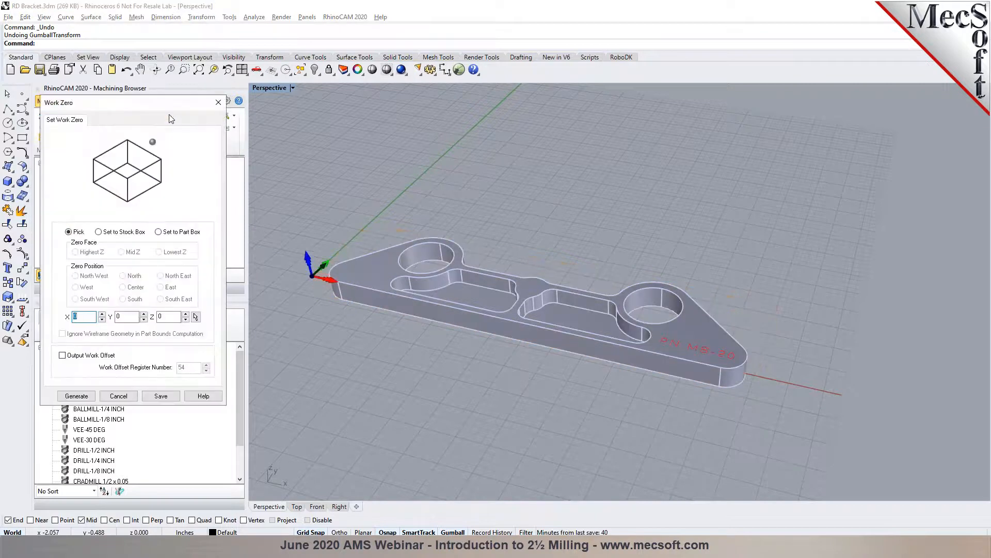
left_click(107, 234)
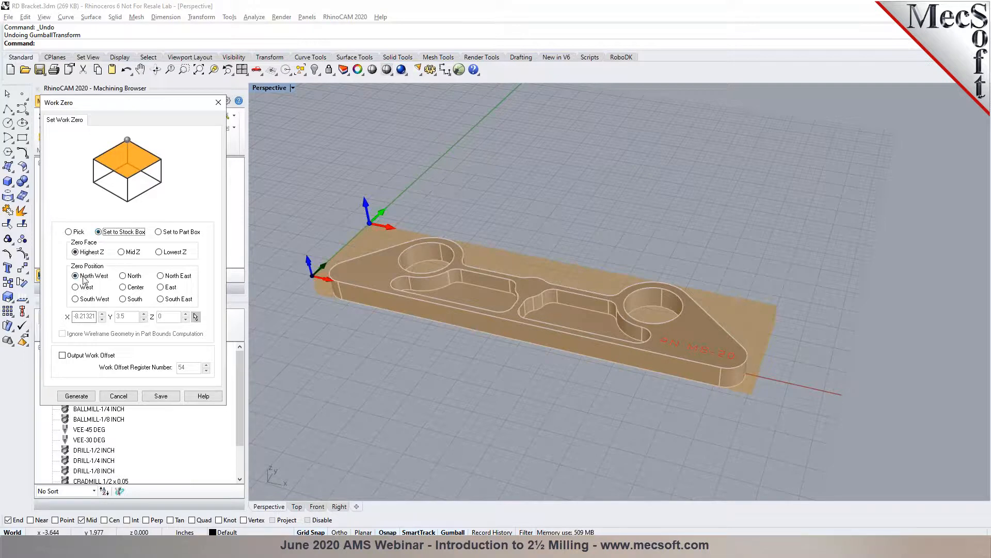
left_click(76, 396)
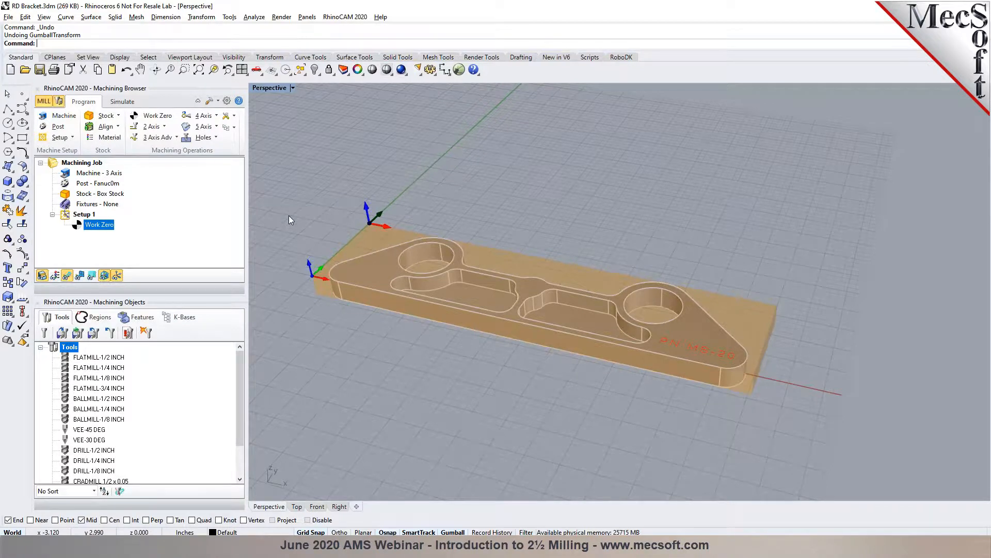
- Edit the work zero to use the stock box's South West position and regenerate it
double_click(78, 227)
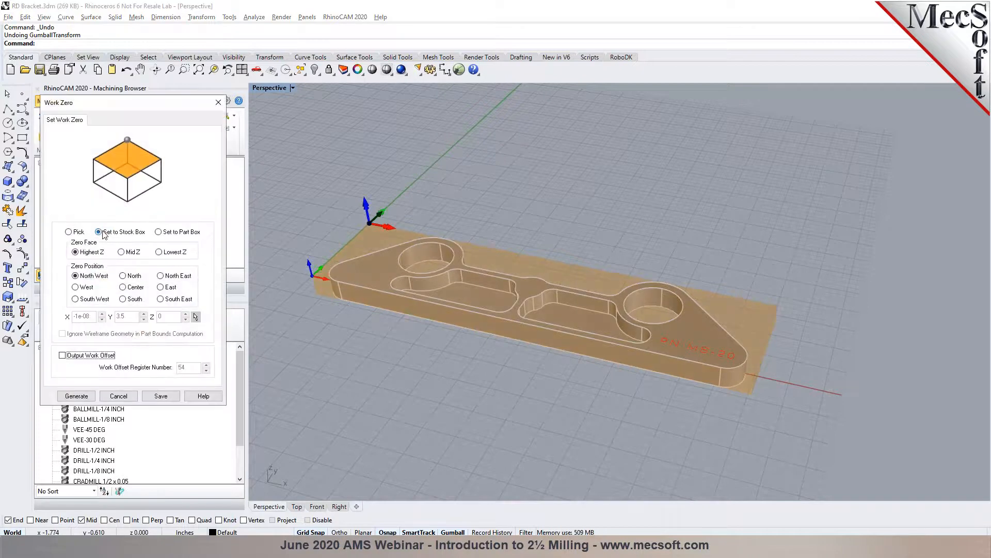
left_click(77, 300)
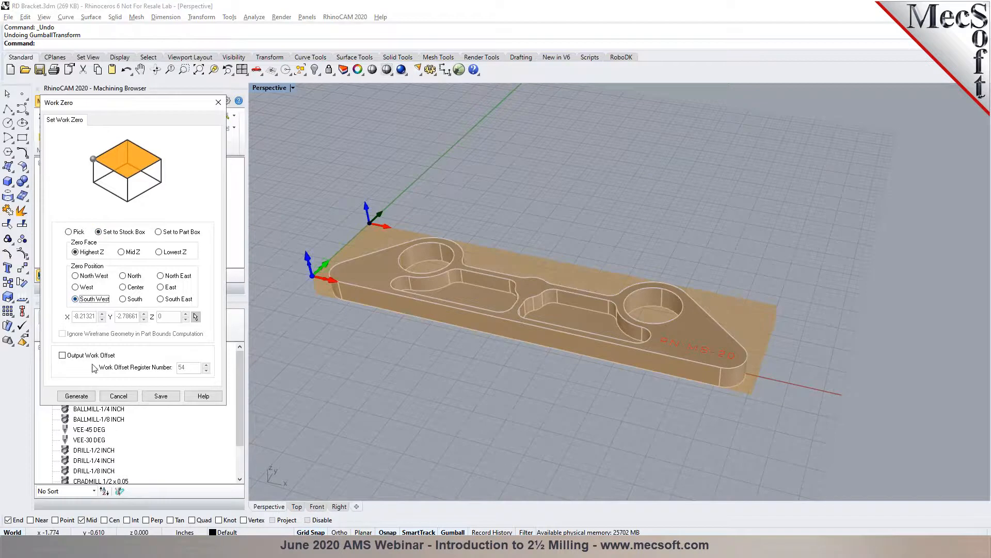
left_click(78, 395)
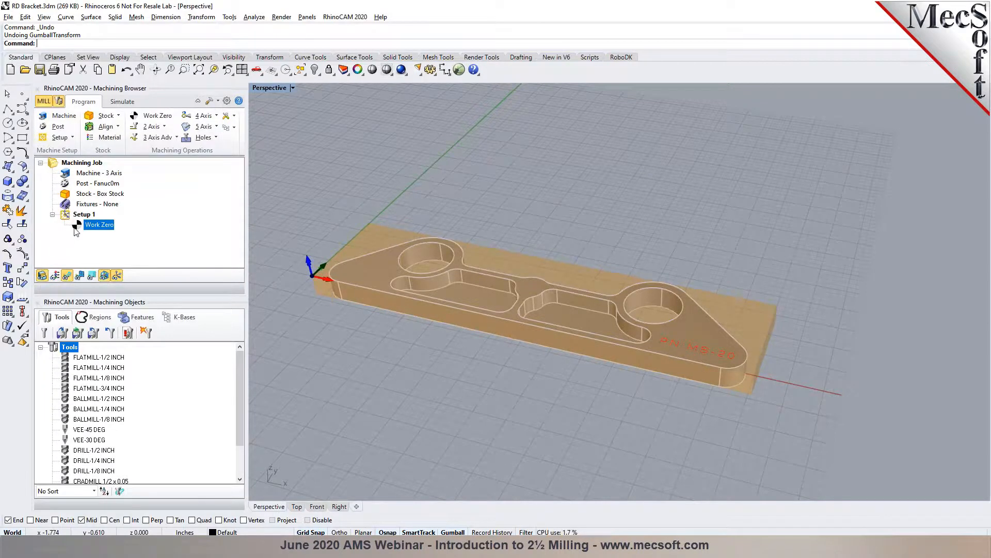
- Enable Output Work Offset in the existing work zero operation and regenerate it
double_click(76, 227)
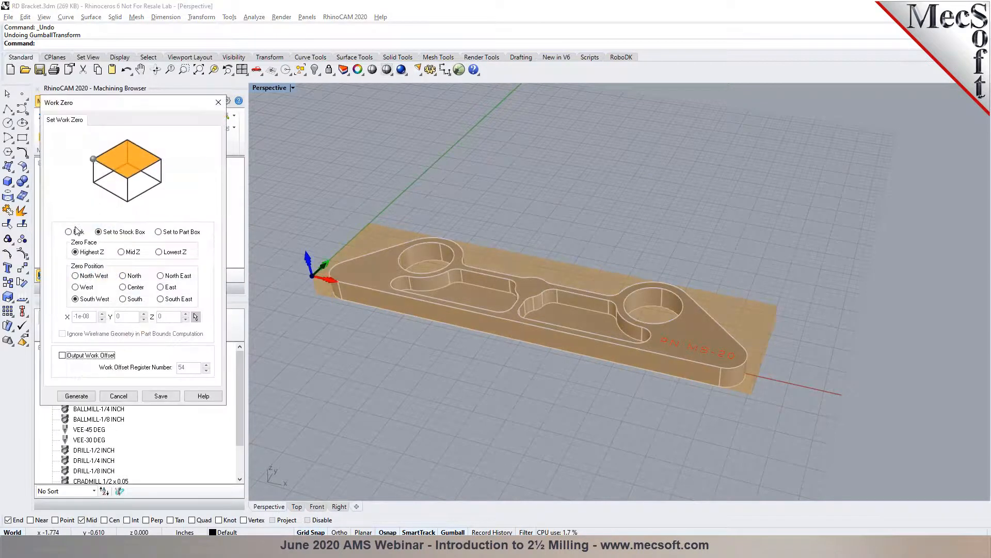
left_click(105, 358)
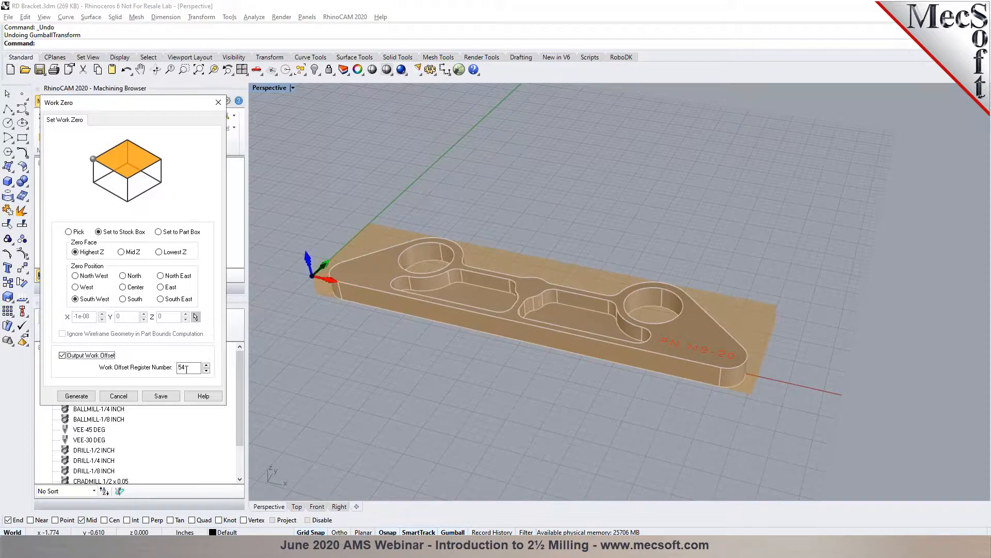
left_click(88, 396)
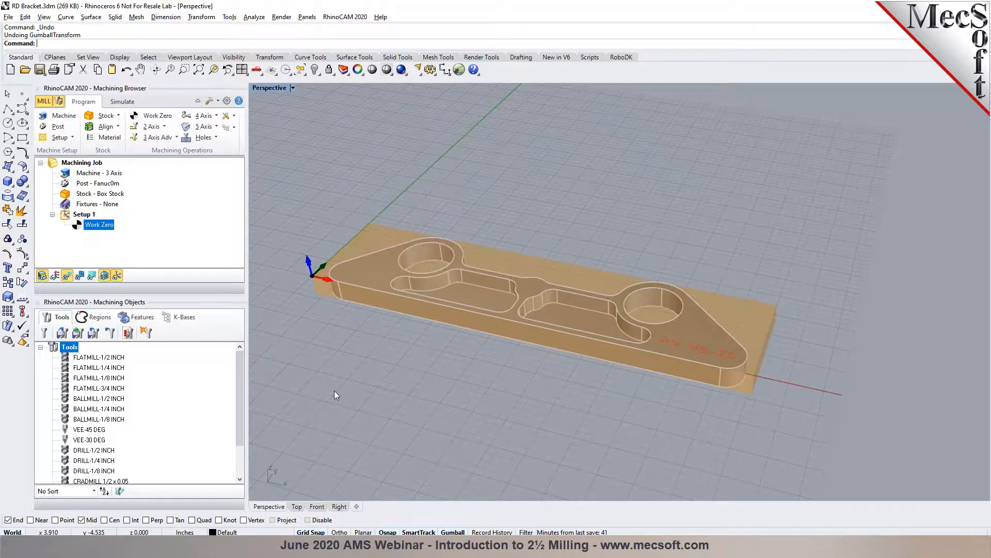
- Create a 2½ axis Facing operation and select FACEMILL-2.5 INCH as its cutting tool
left_click(164, 126)
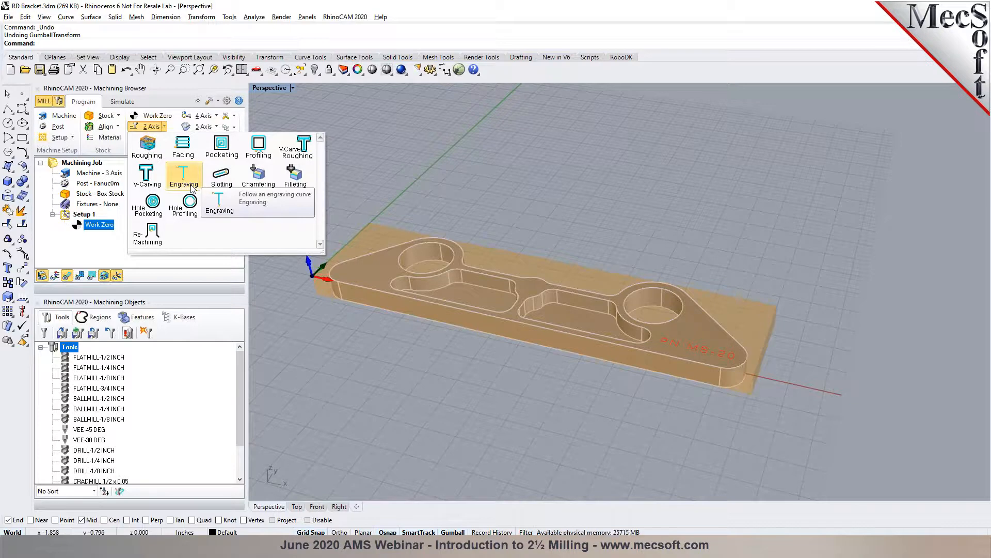
left_click(195, 153)
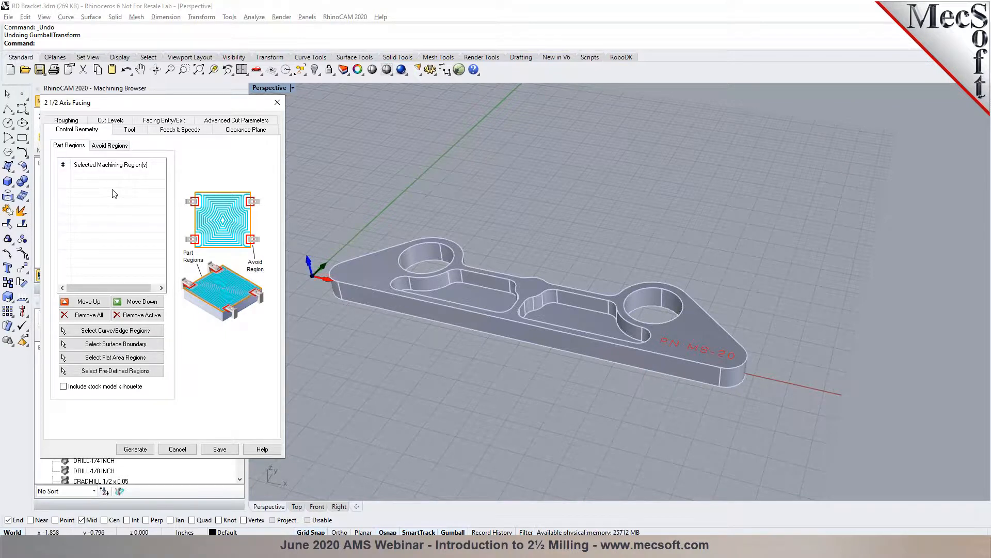
left_click(128, 132)
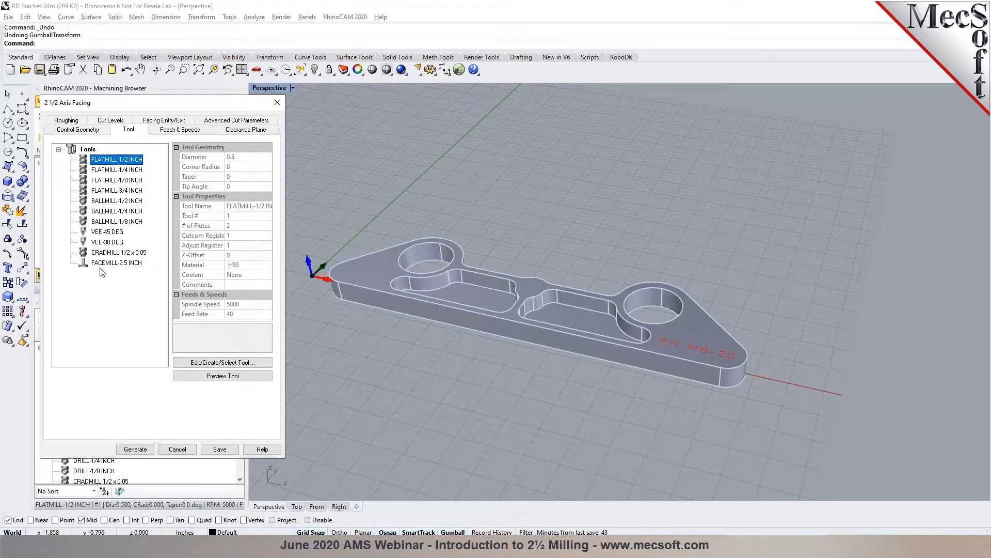
left_click(100, 264)
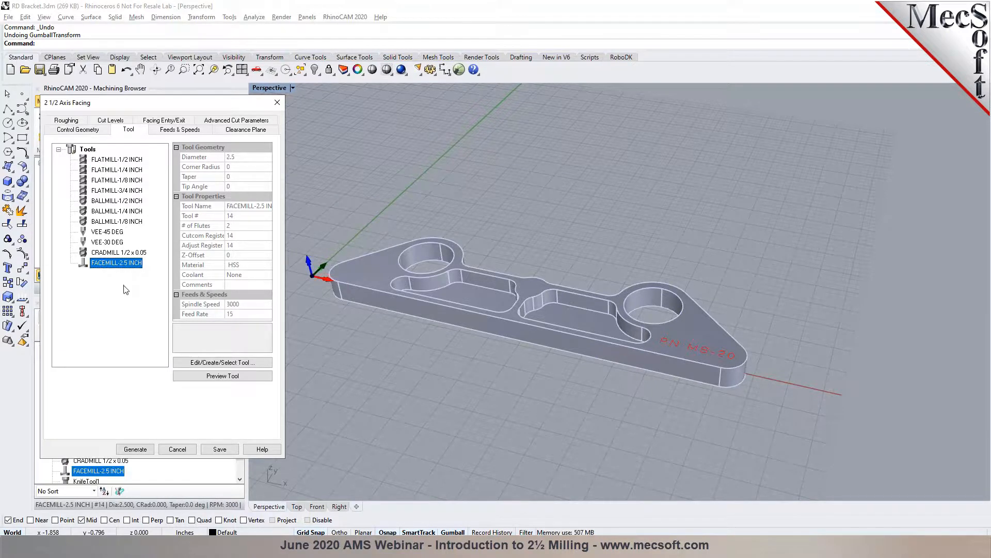
- Examine the face mill's geometry, properties, and feeds and speeds in the tool definition and in the facing operation
double_click(86, 269)
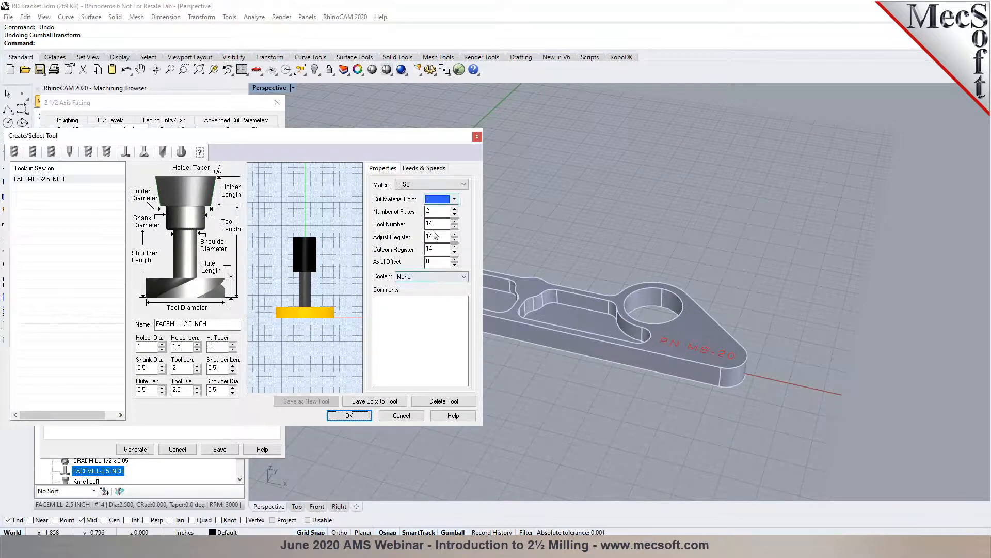
left_click(443, 172)
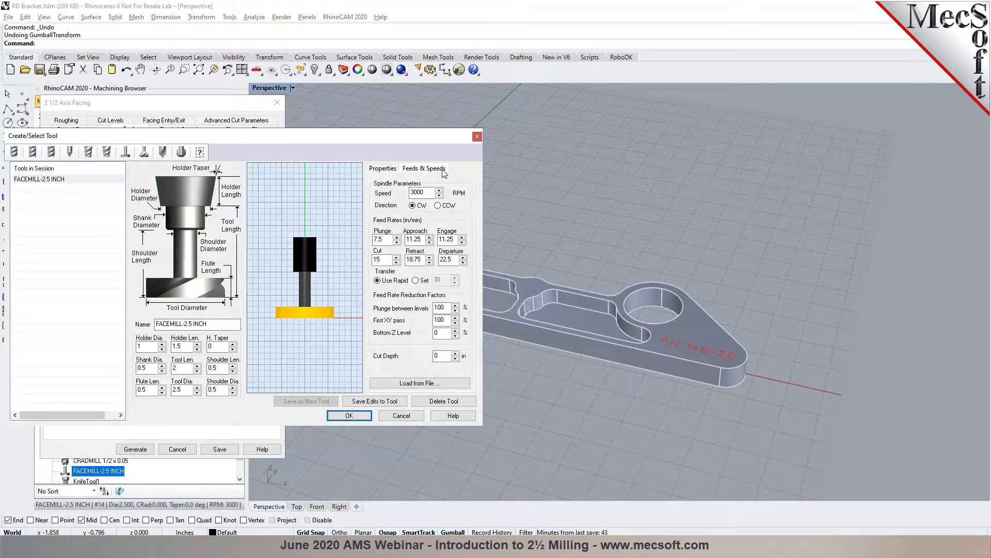
left_click(378, 172)
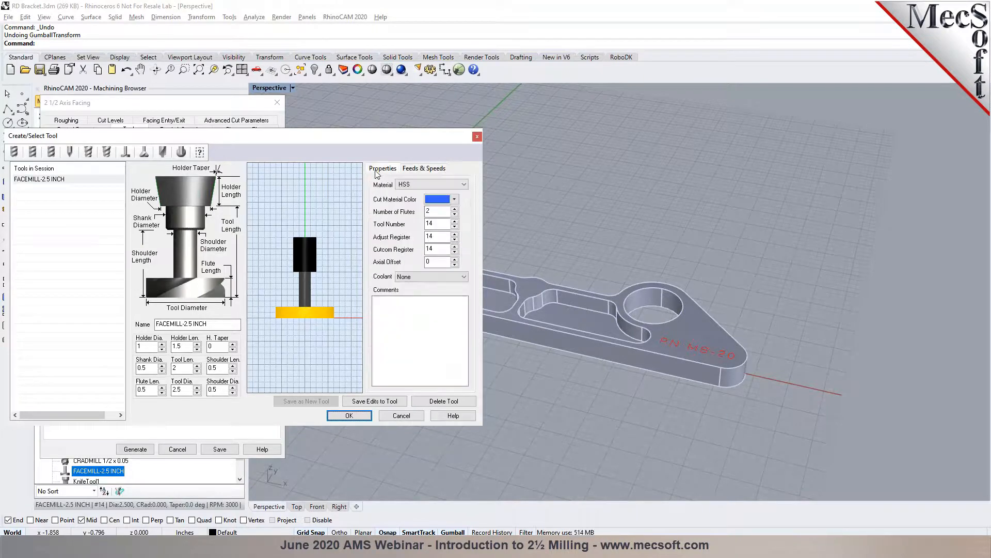
left_click(349, 415)
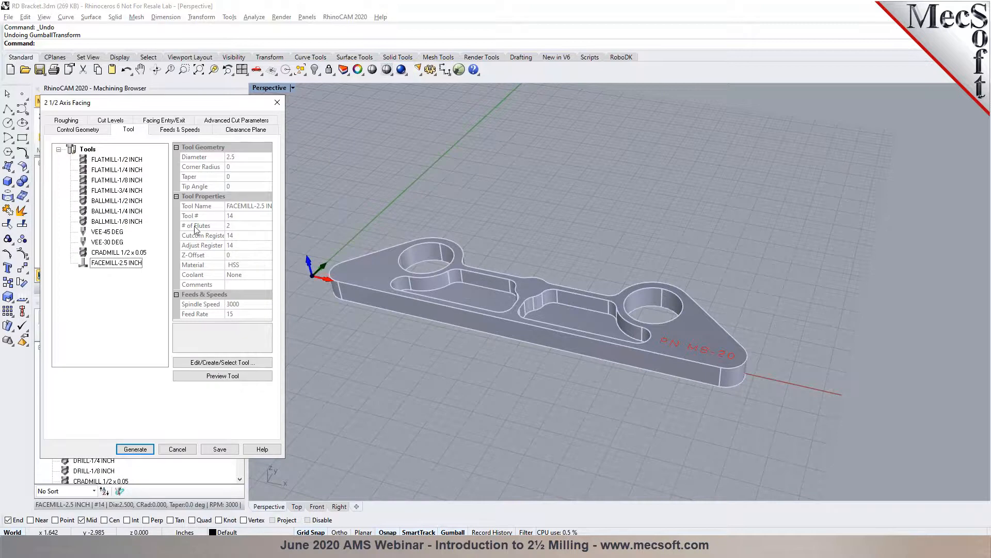
left_click(191, 132)
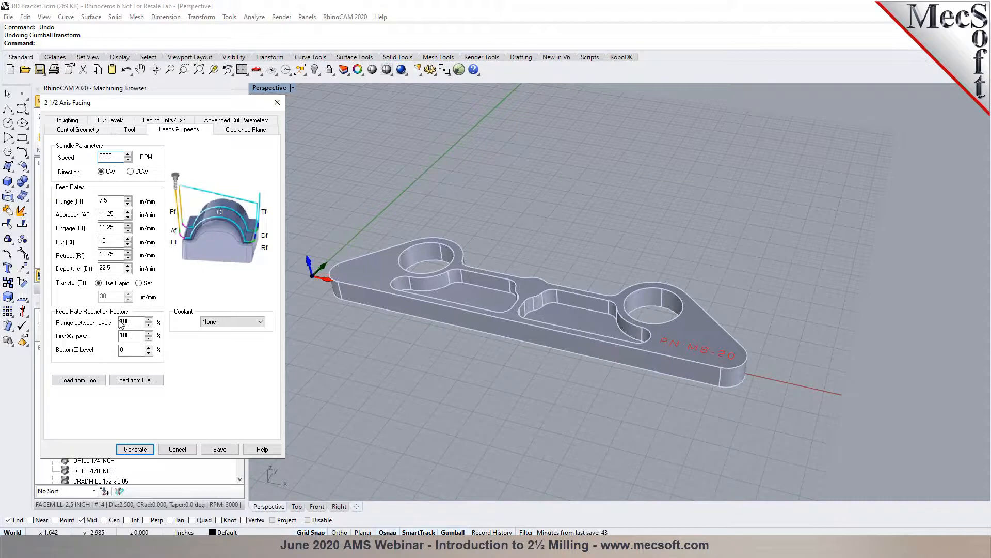
left_click(133, 129)
left_click(192, 132)
- Try defining the facing clearance plane by Stock Max Z + Dist, raising it to 0.75 and lowering it, and return to Automatic
left_click(238, 130)
right_click_drag(485, 310, 508, 304)
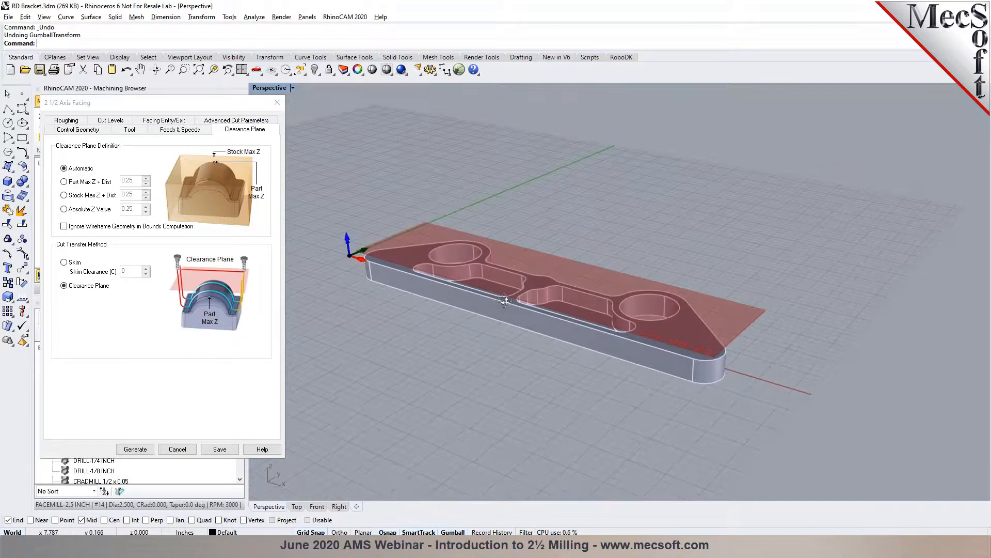
scroll(457, 310, "up", 2)
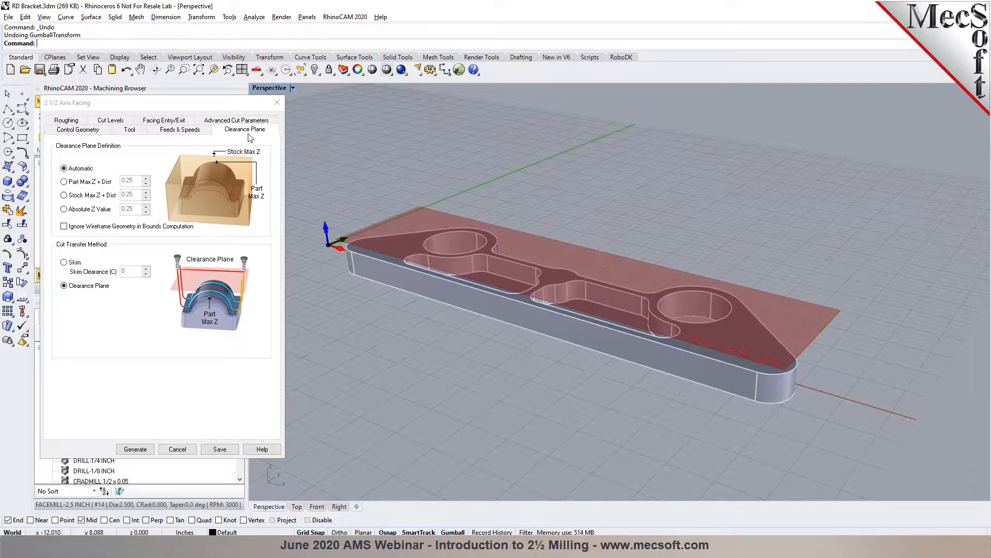
right_click_drag(481, 274, 455, 339)
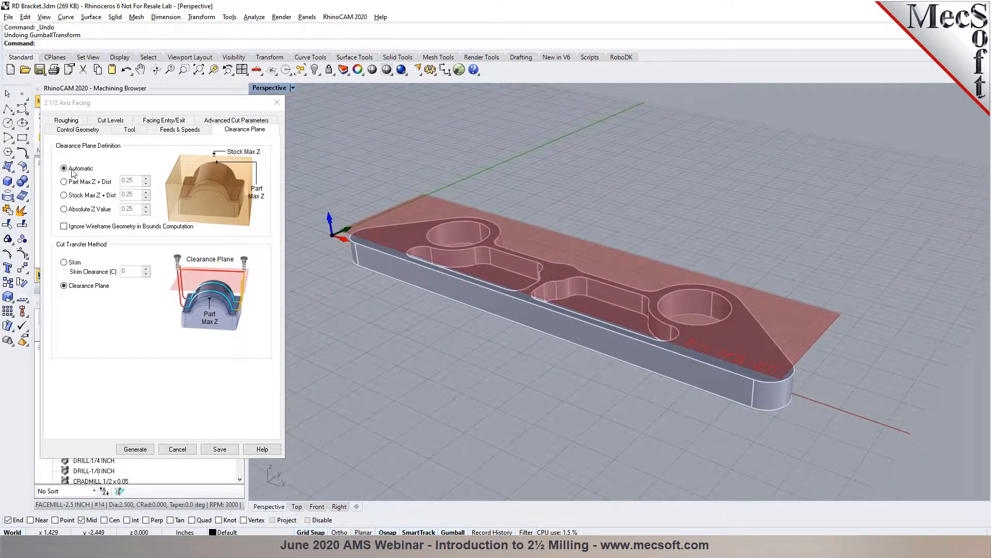
left_click(64, 195)
left_click(146, 192)
left_click(146, 192)
left_click(146, 193)
left_click(146, 193)
left_click(146, 193)
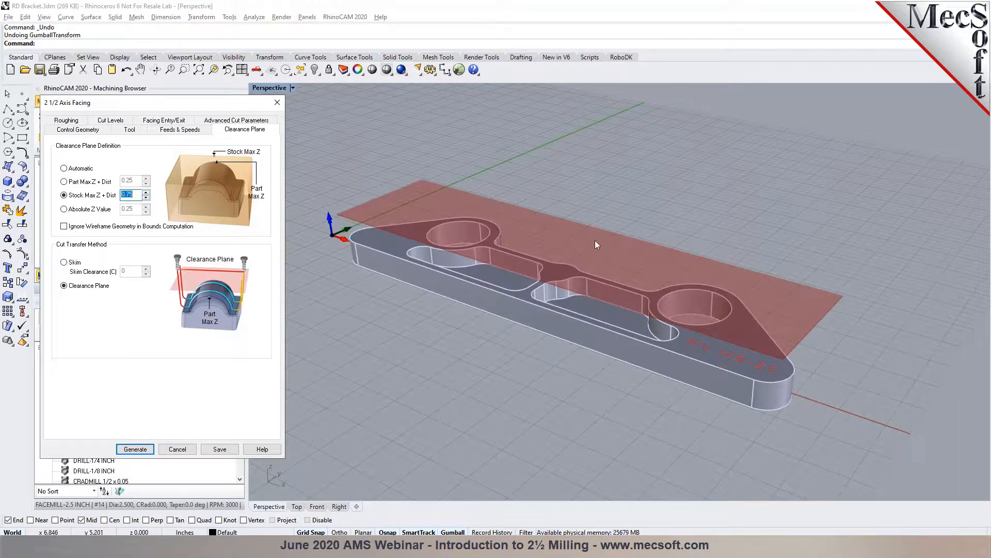
left_click(147, 198)
left_click(147, 198)
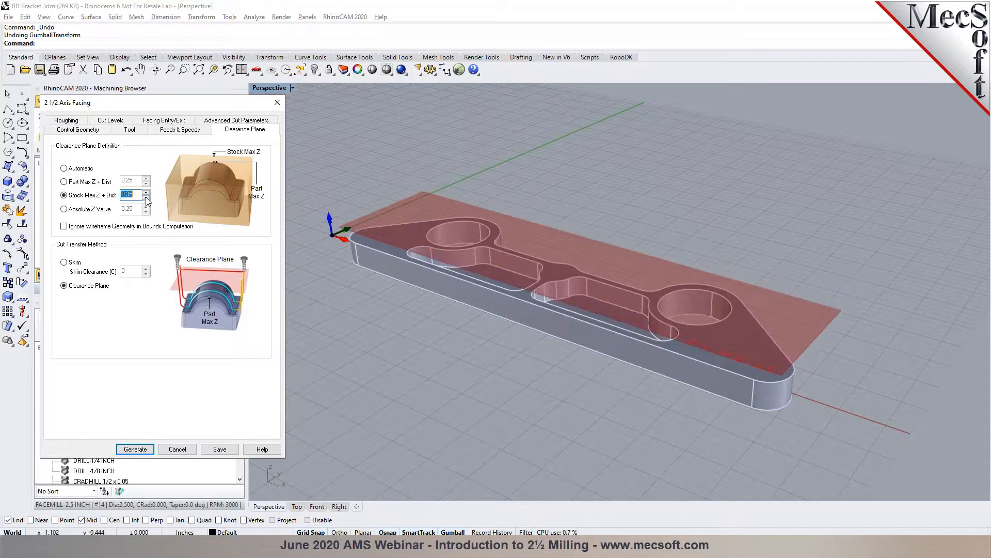
left_click(73, 173)
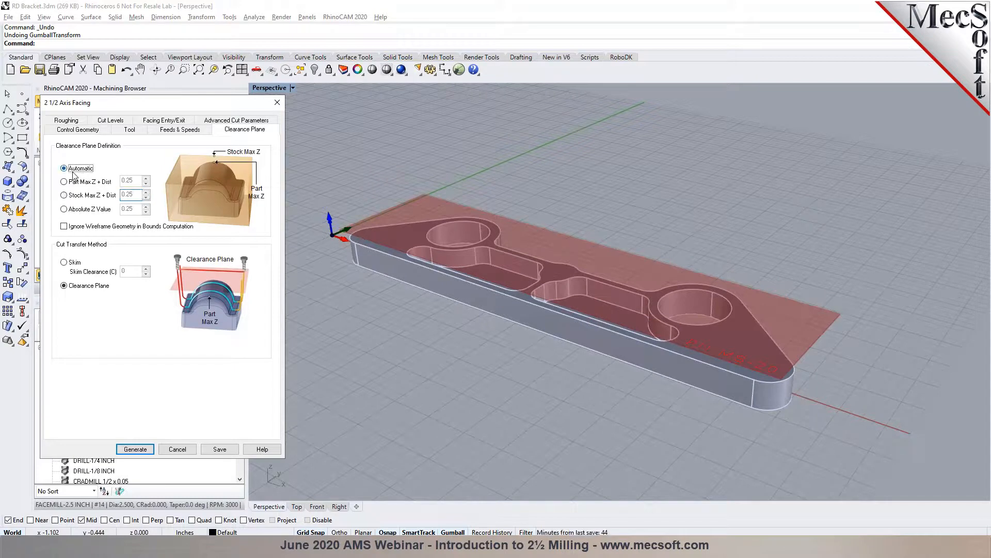
- Set the facing roughing parameters to 0 stock, Linear Cuts and a stepover of 50% of the tool diameter
left_click(71, 121)
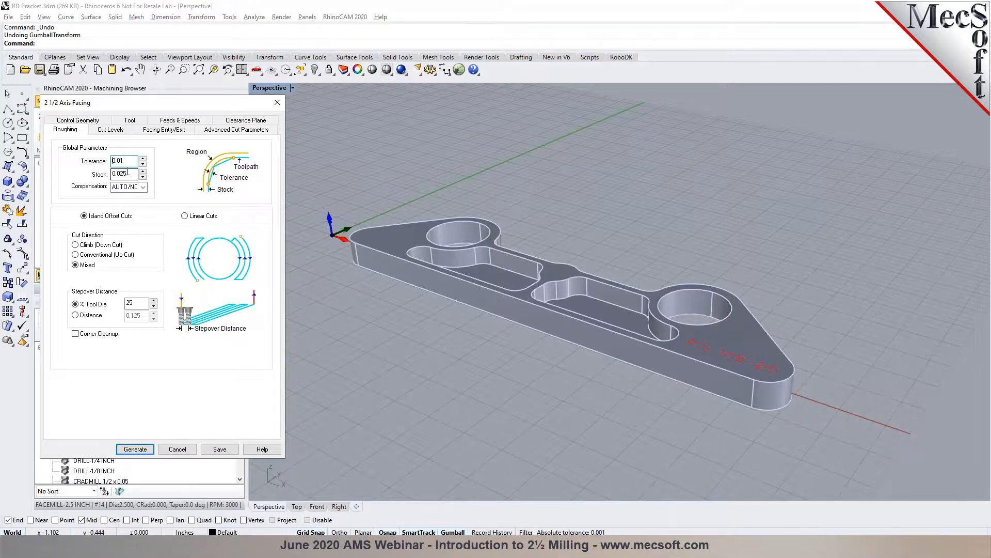
key("Tab")
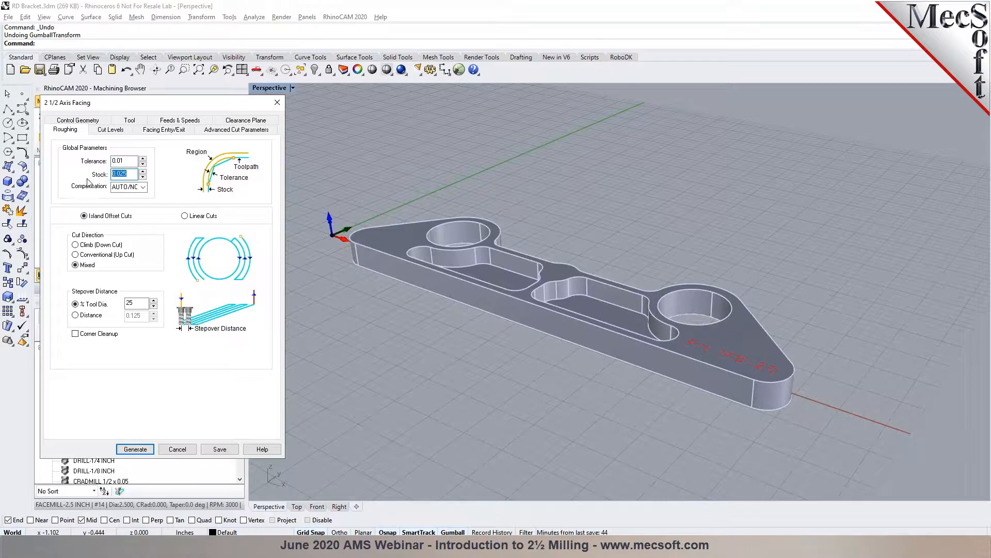
type("0")
left_click(203, 216)
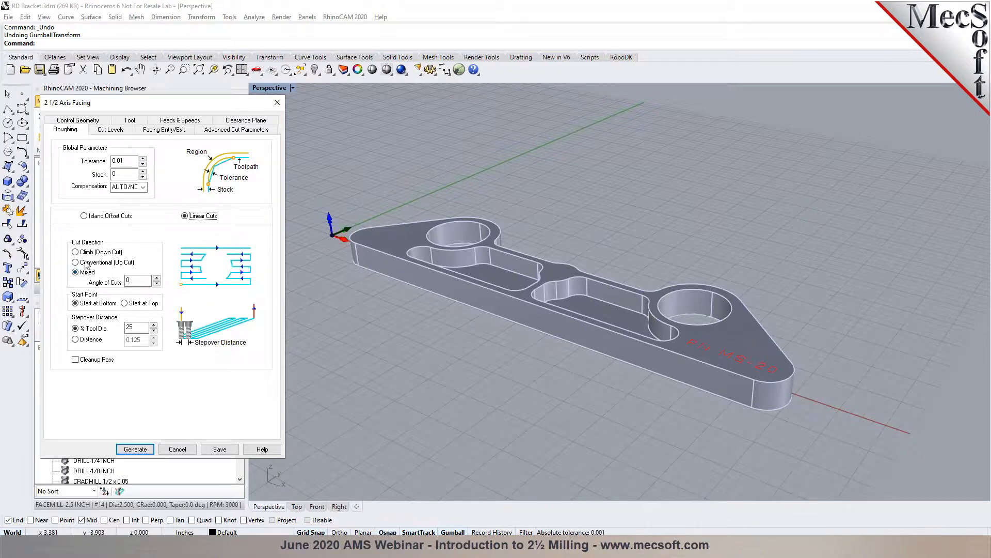
double_click(133, 328)
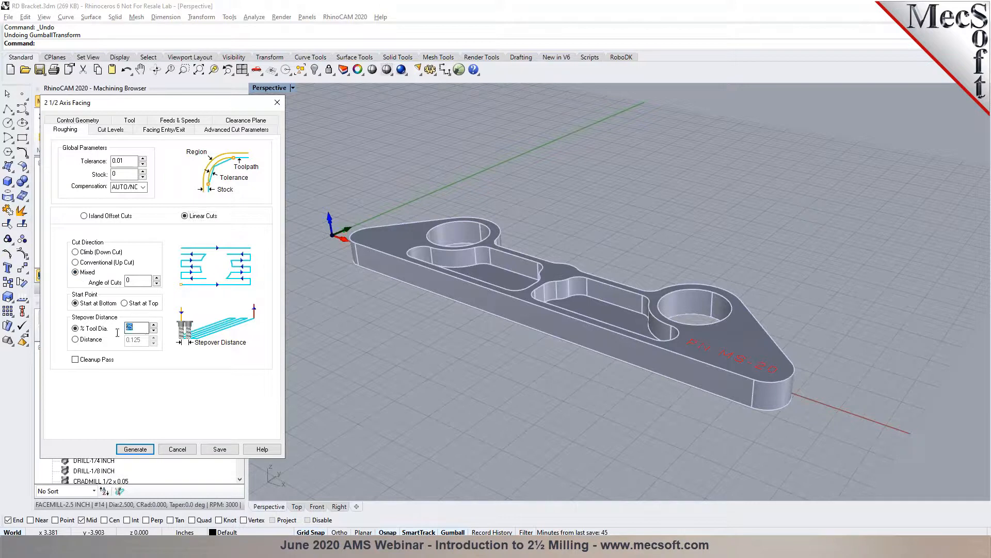
type("50")
- Set the facing entry motion to Lines & Arcs with a Linear engage of length 0 and angle 0
left_click(111, 130)
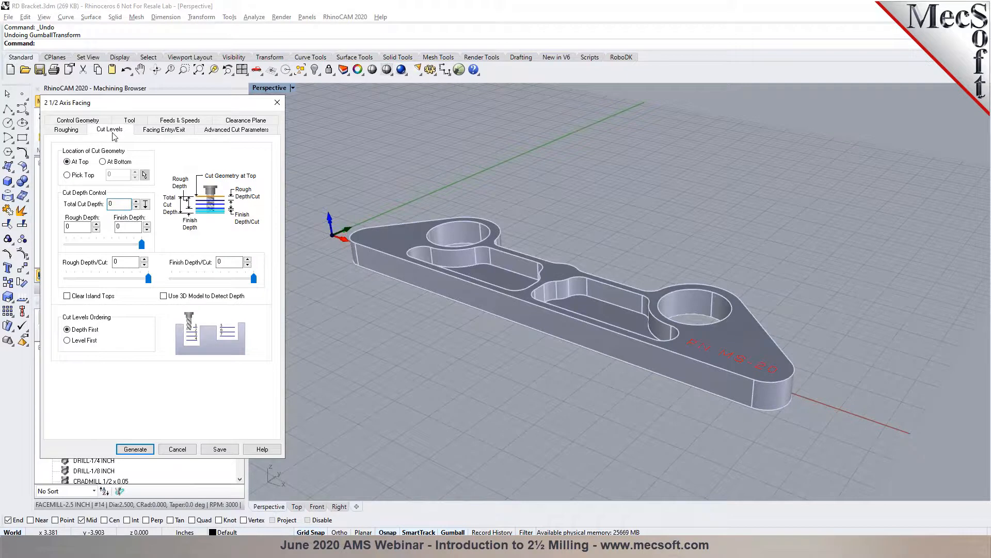
left_click(156, 130)
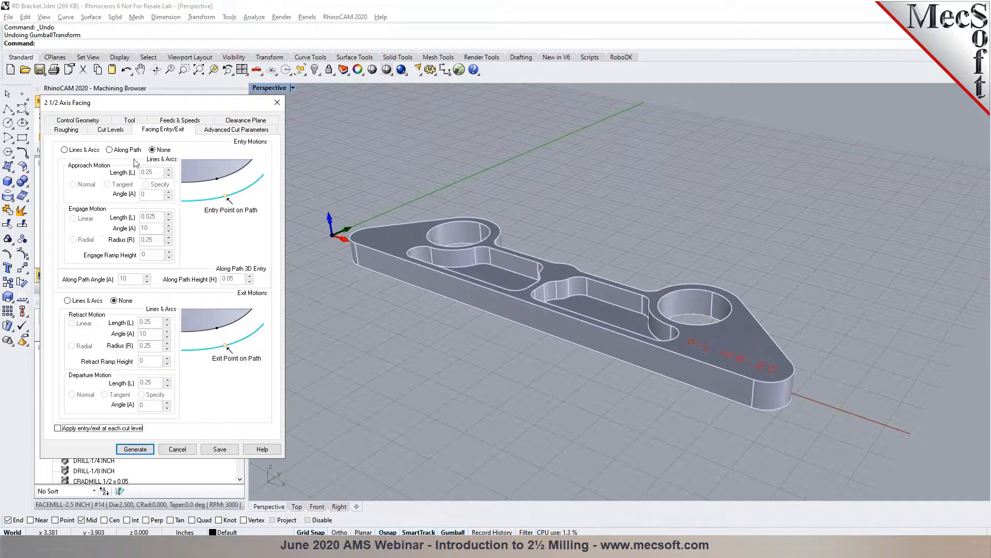
left_click(85, 150)
left_click(80, 217)
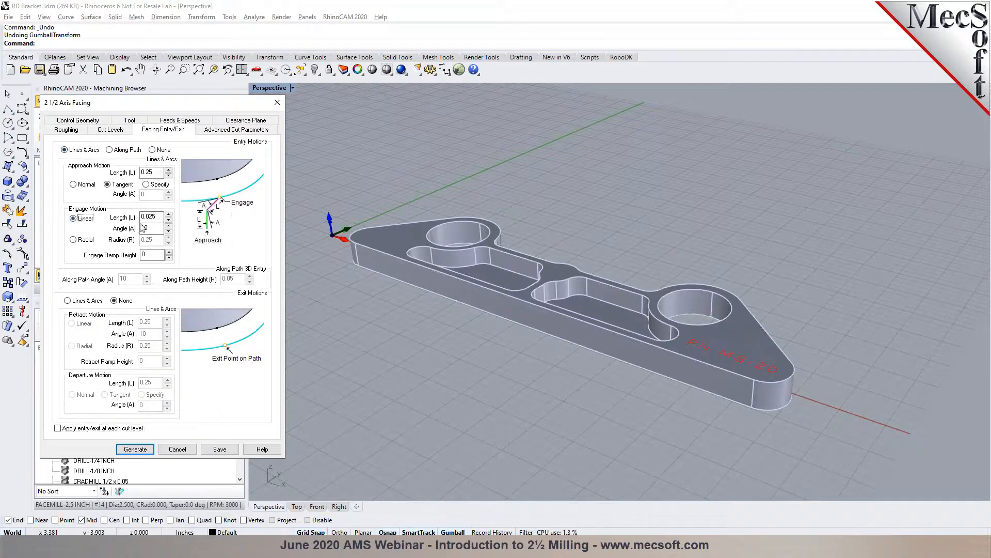
double_click(149, 216)
type("0")
key("Tab")
type("0")
- Set the facing exit motion to Lines & Arcs with a Linear retract of length 0 and angle 0, then generate using the stock silhouette
left_click(74, 300)
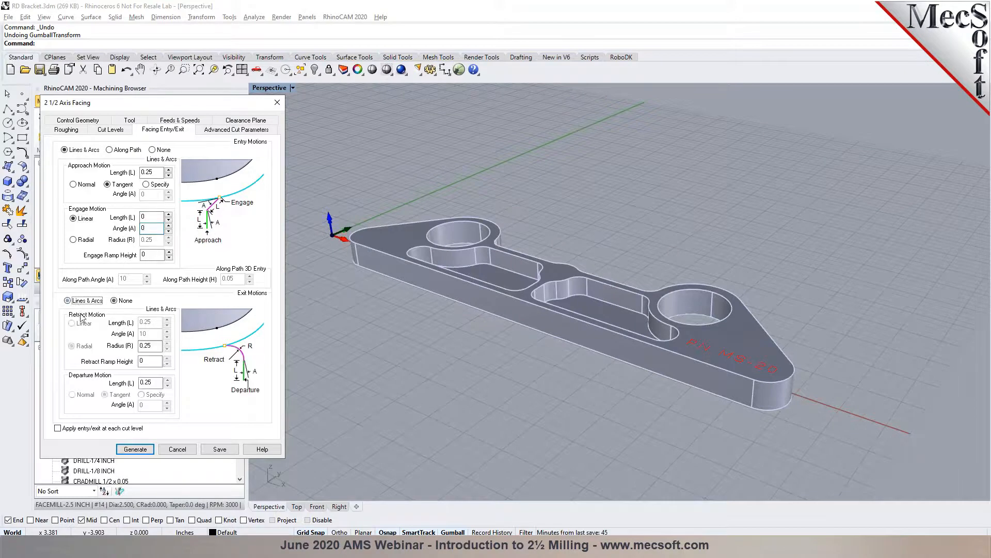
left_click(80, 322)
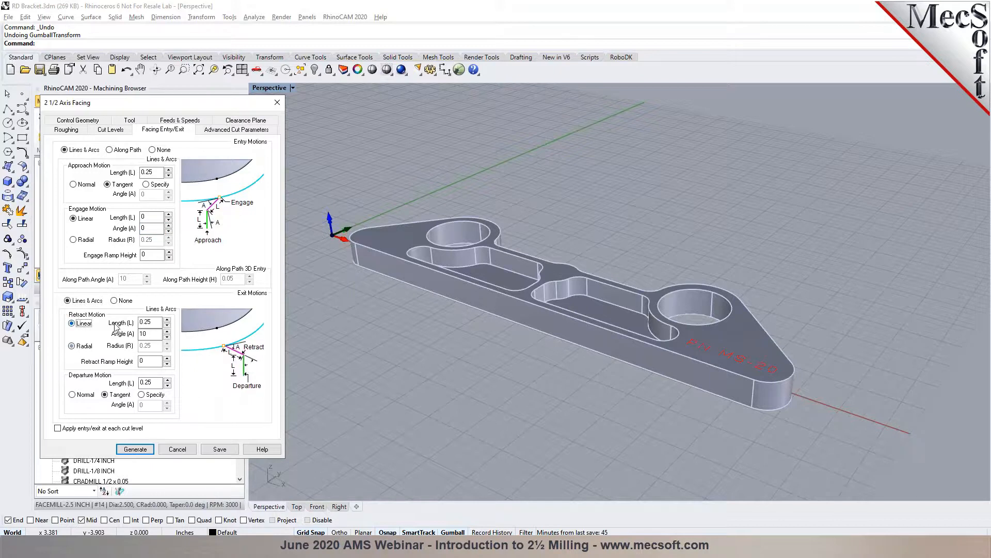
double_click(146, 322)
type("0")
key("Tab")
type("0")
left_click(136, 449)
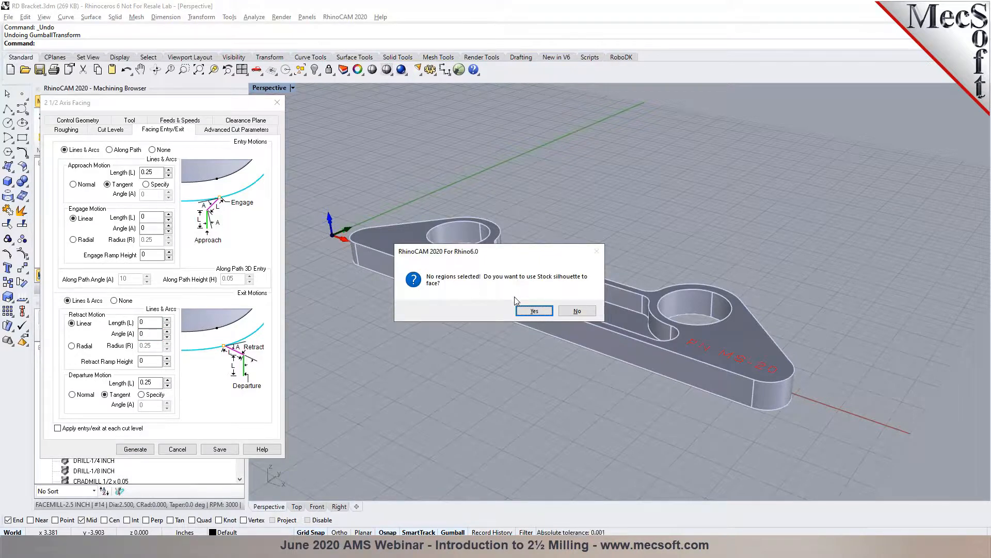
left_click(533, 311)
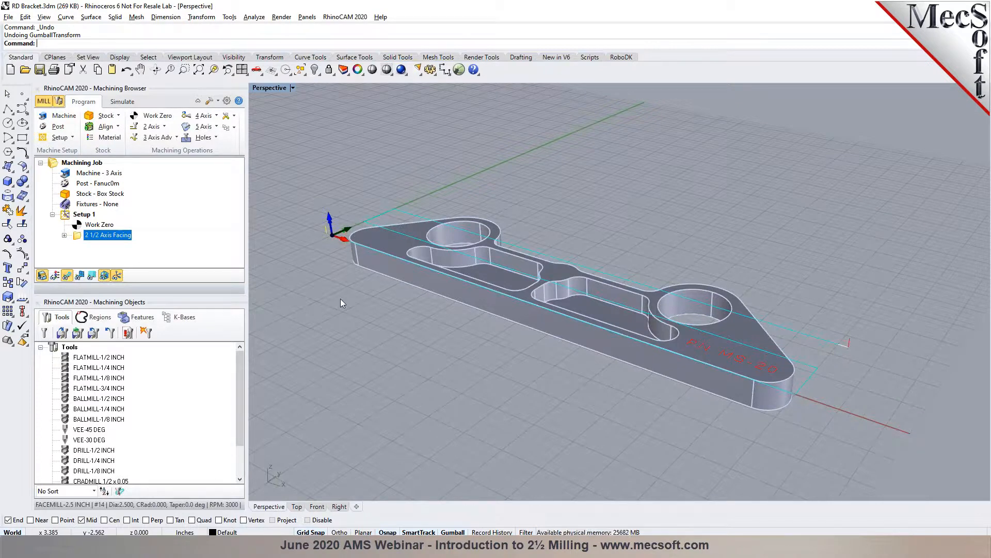
- Simulate the 2½ axis facing operation's material removal on the box stock, raising the simulation speed partway through
left_click(123, 101)
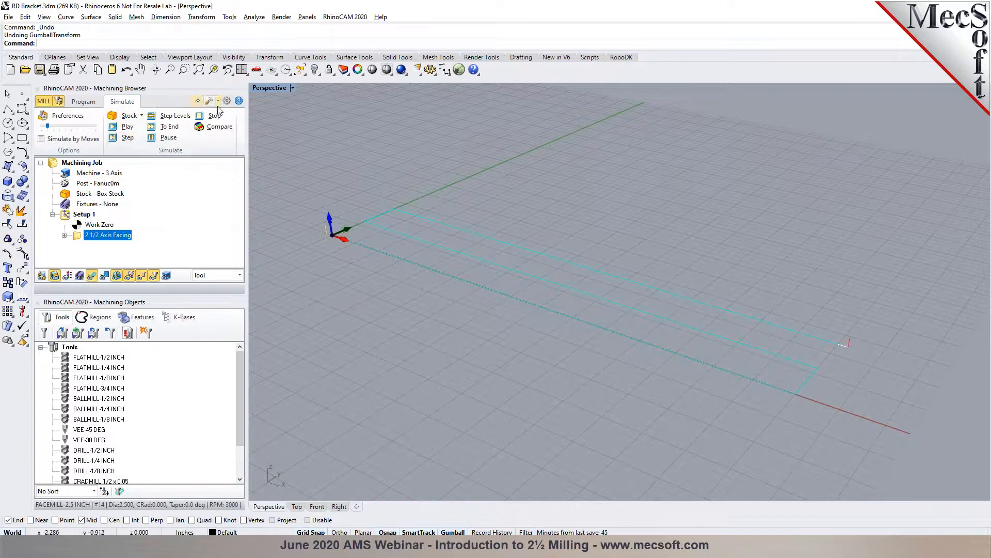
left_click(114, 129)
left_click(153, 139)
mouse_move(48, 126)
left_mouse_down()
mouse_move(71, 126)
mouse_move(59, 126)
left_mouse_up()
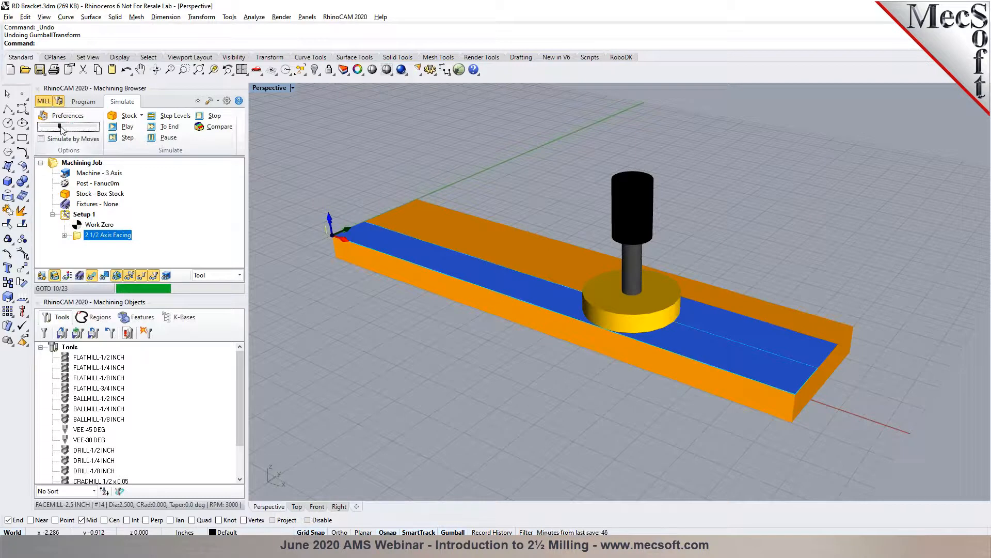
left_click(113, 127)
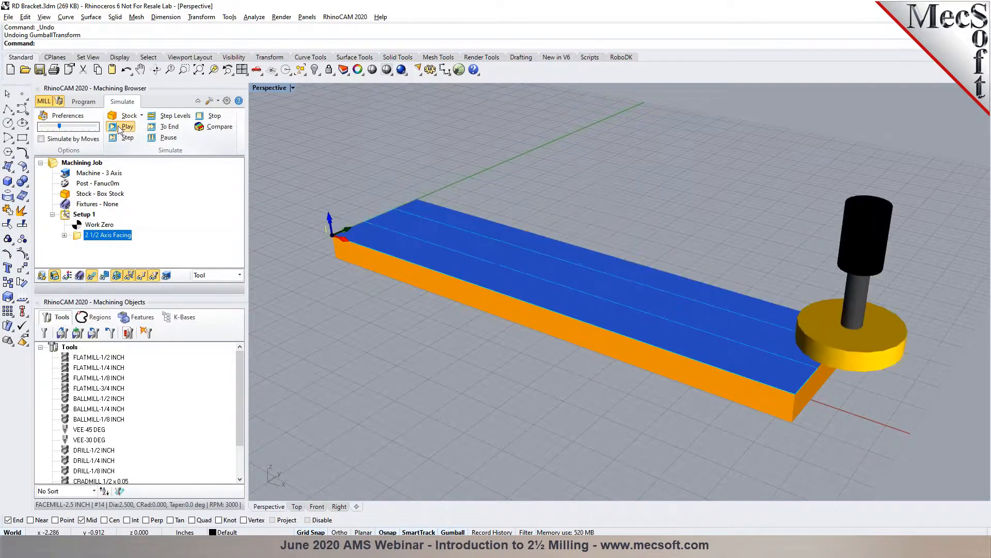
- Replay the facing simulation at a slower speed with Simulate by Moves off and inspect the faced stock
left_click(54, 139)
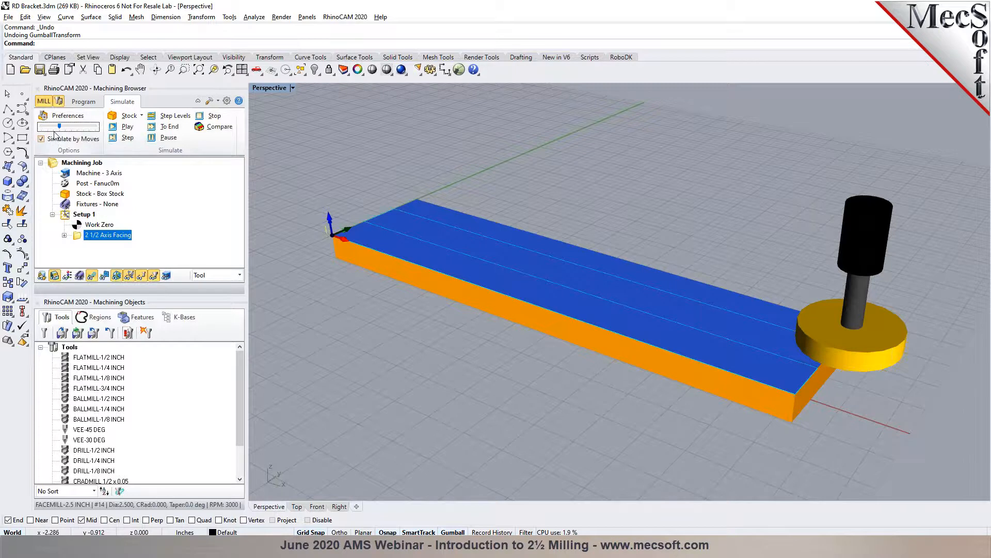
left_click(55, 139)
left_click_drag(58, 128, 41, 129)
left_click(126, 127)
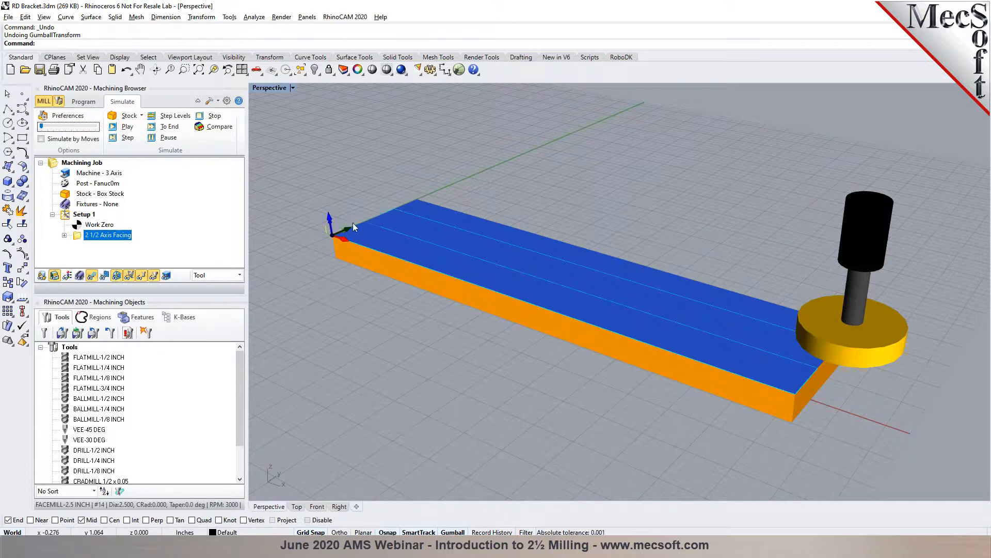
scroll(390, 257, "up", 4)
right_click_drag(390, 257, 405, 244)
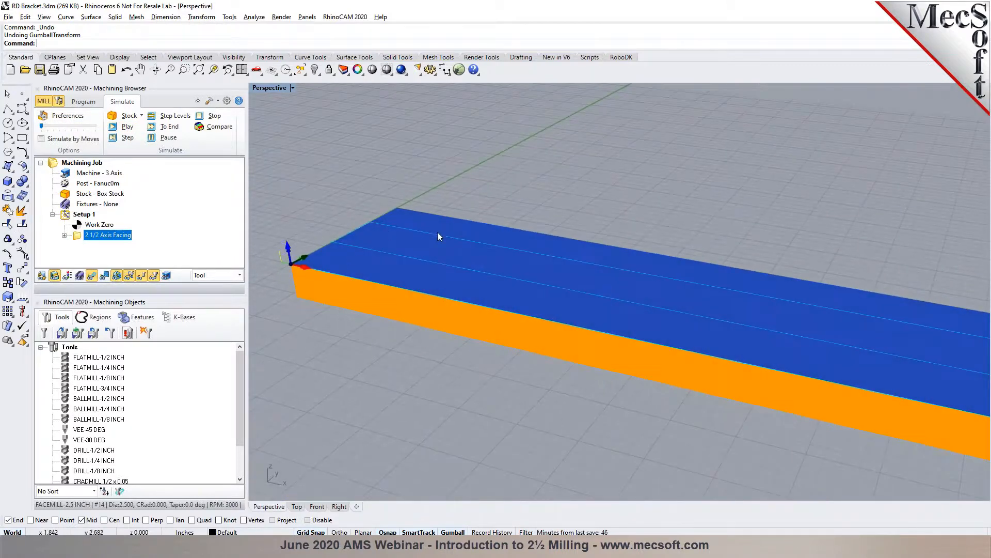
- Return to programming, inspect the facing toolpath over the bracket and check its cut depth in the Z Level display
left_click(92, 105)
scroll(314, 268, "up", 2)
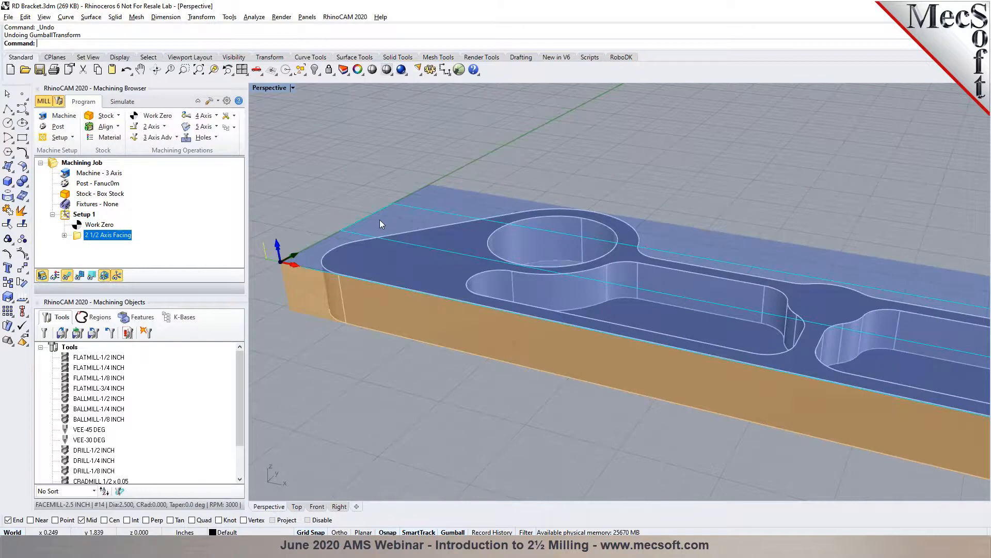
scroll(379, 219, "down", 3)
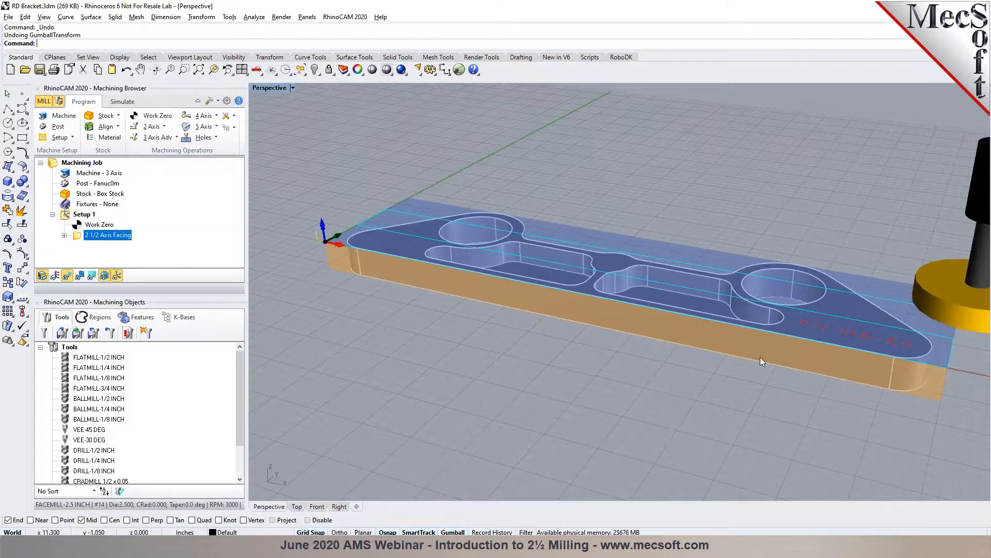
scroll(404, 213, "down", 2)
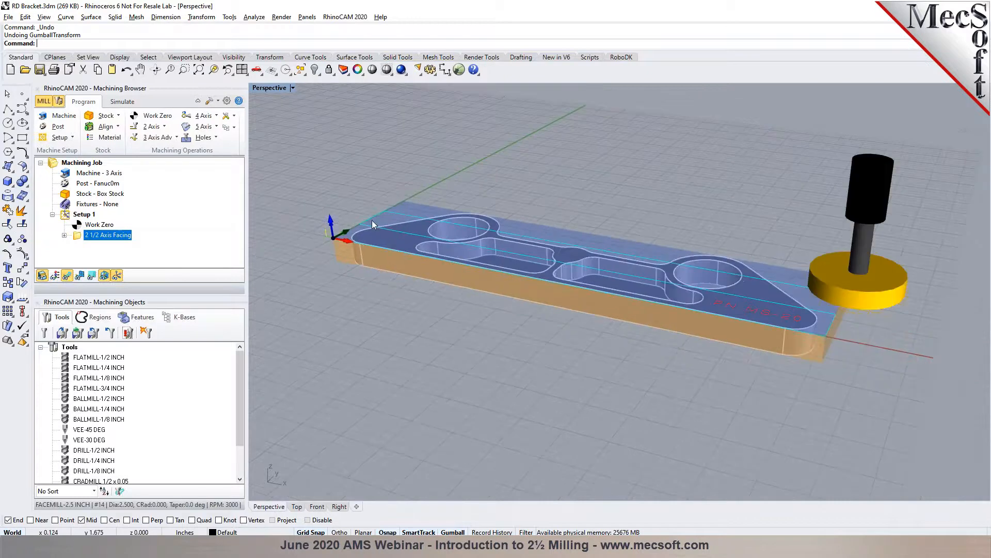
left_click(90, 276)
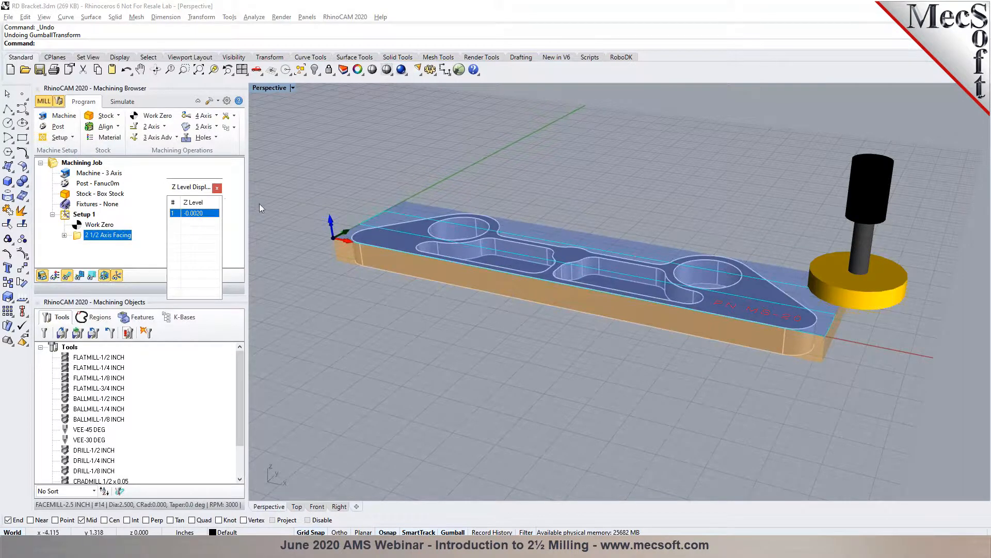
left_click(218, 188)
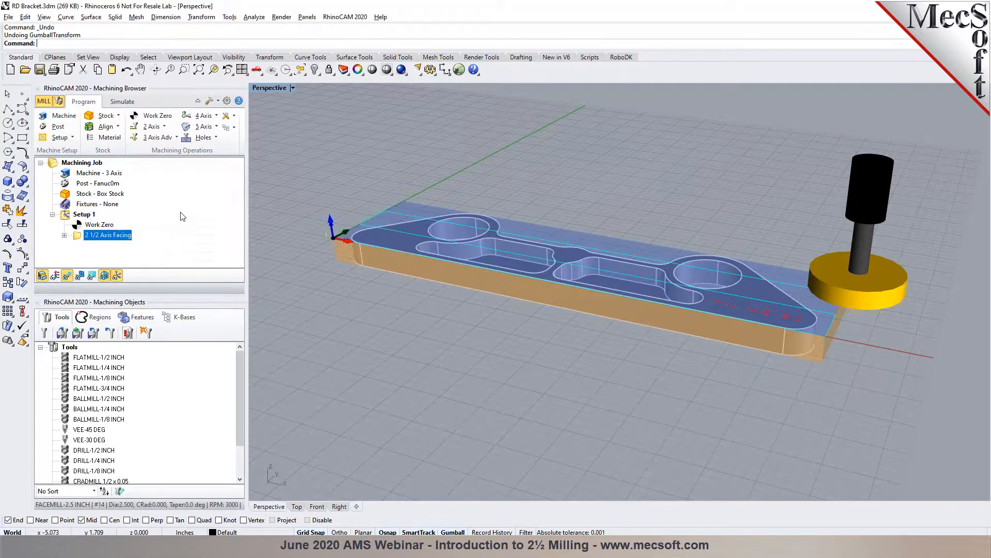
- Review the Cut Levels settings of the facing operation and close it without changes
double_click(78, 237)
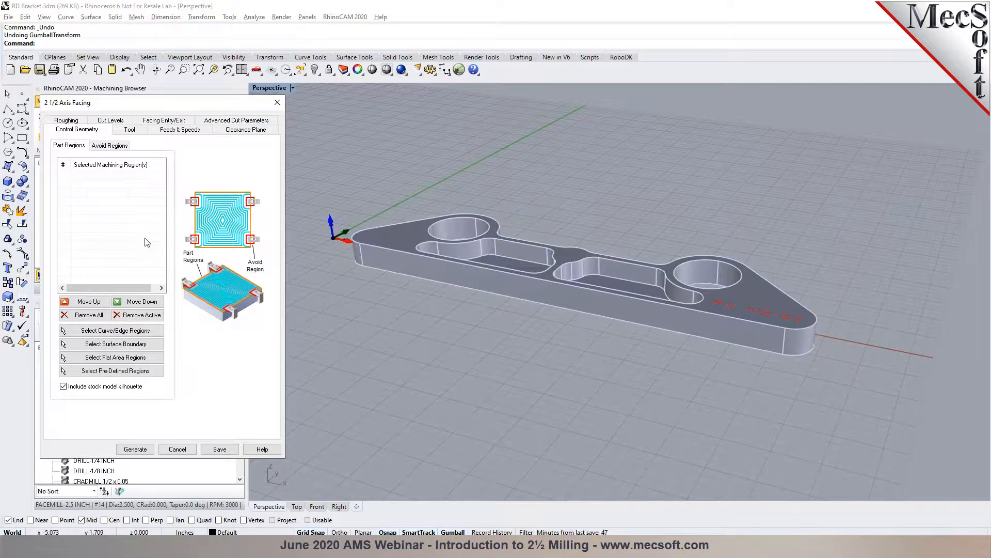
left_click(114, 122)
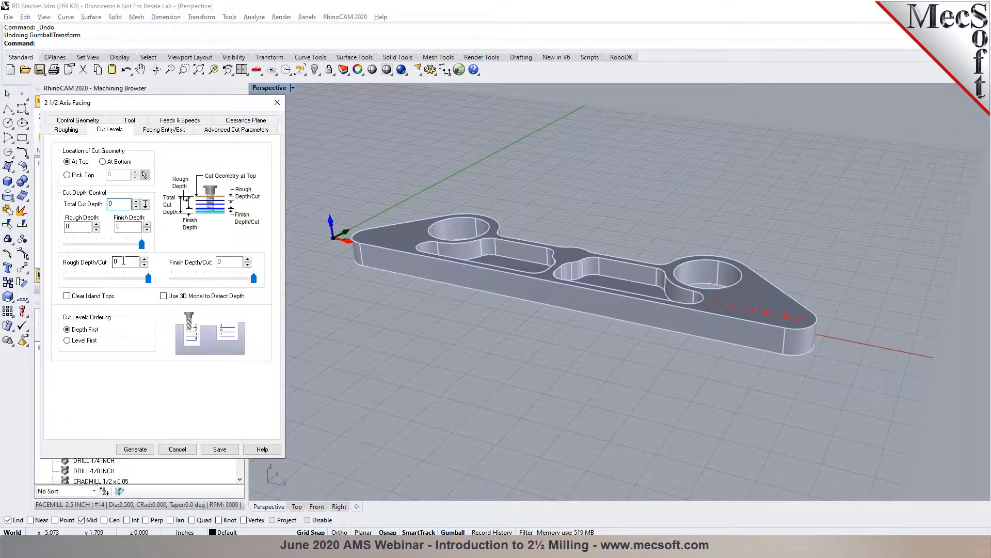
left_click(183, 448)
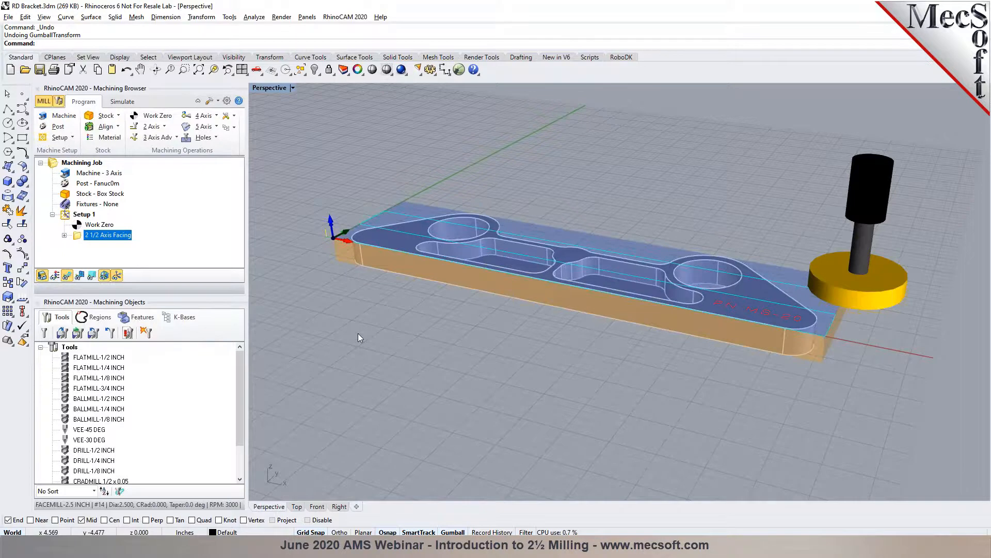
- Hide the facing toolpath and the stock display around the bracket
right_click_drag(400, 304, 431, 307)
scroll(419, 167, "up", 2)
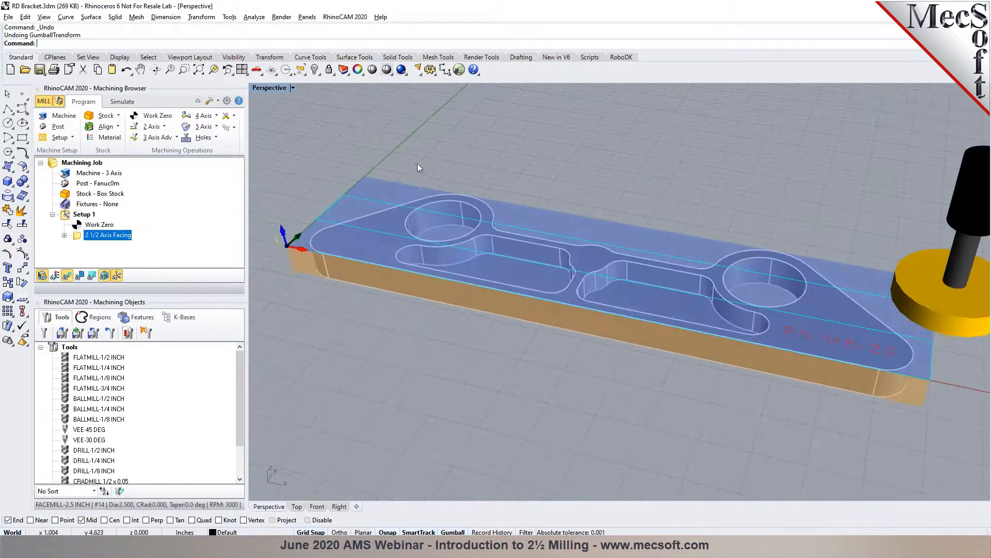
right_click_drag(405, 207, 451, 281)
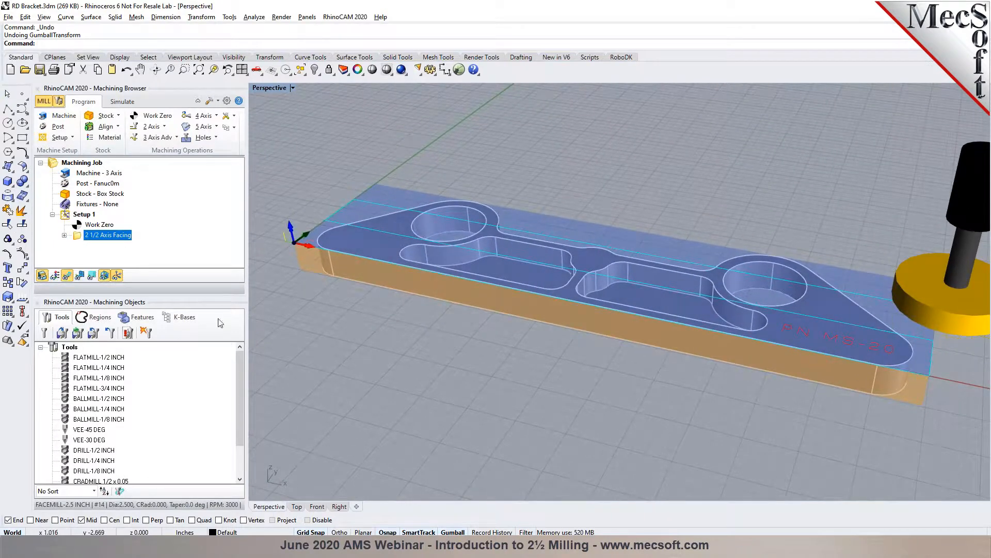
left_click(41, 275)
right_click_drag(463, 345, 478, 372)
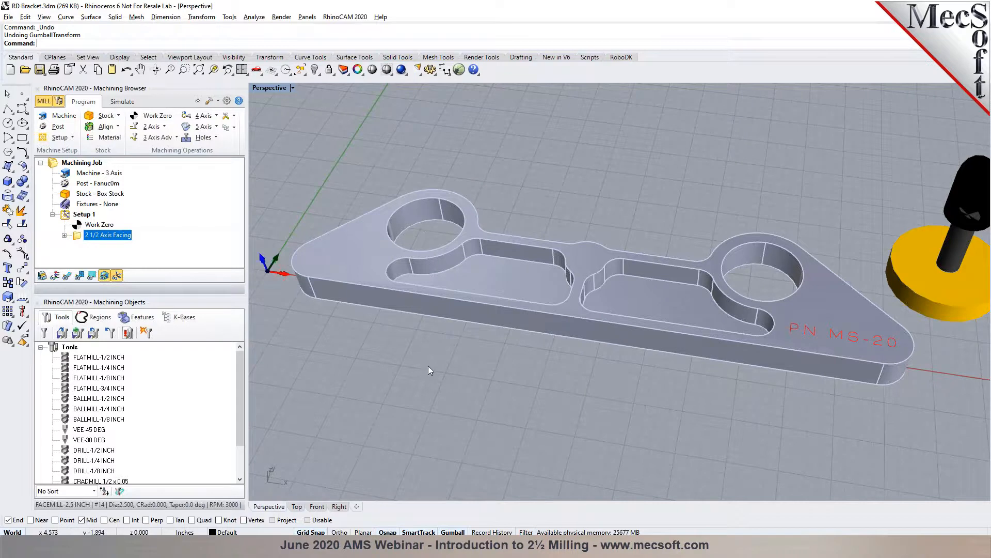
- Start a 2½ Axis Pocketing operation and chain-select the top edge loop of the pocket nearer the origin as a curve/edge region
left_click(164, 127)
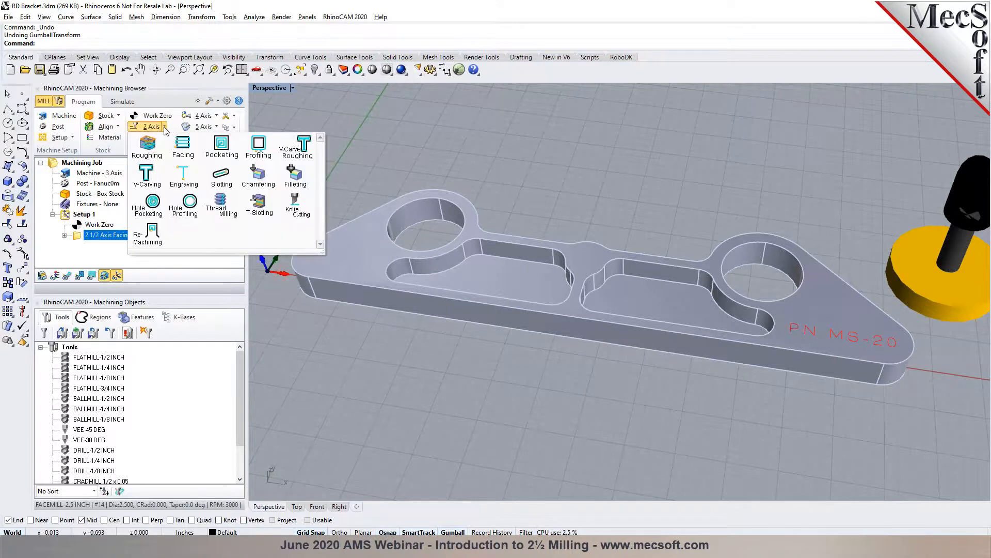
left_click(222, 149)
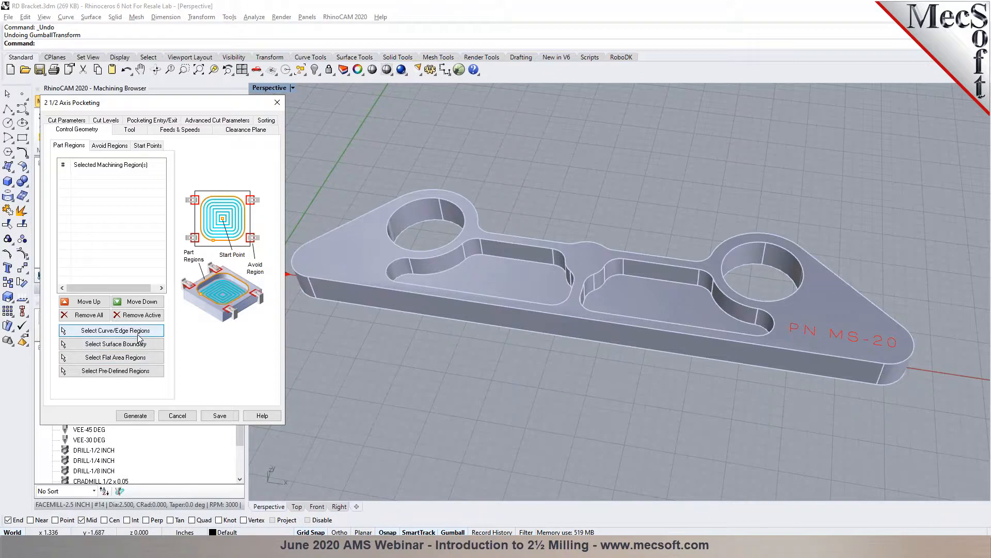
left_click(97, 333)
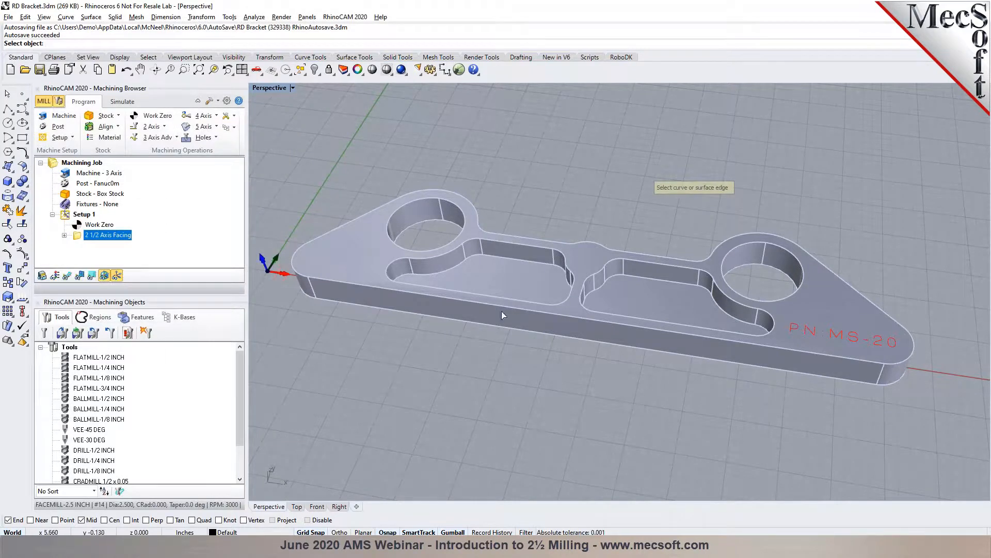
scroll(407, 286, "up", 4)
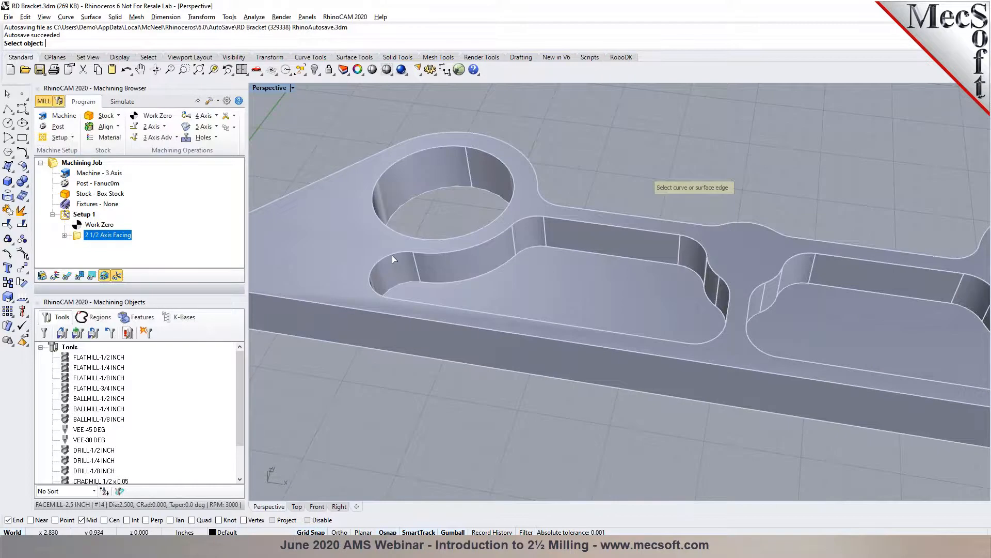
scroll(430, 252, "down", 1)
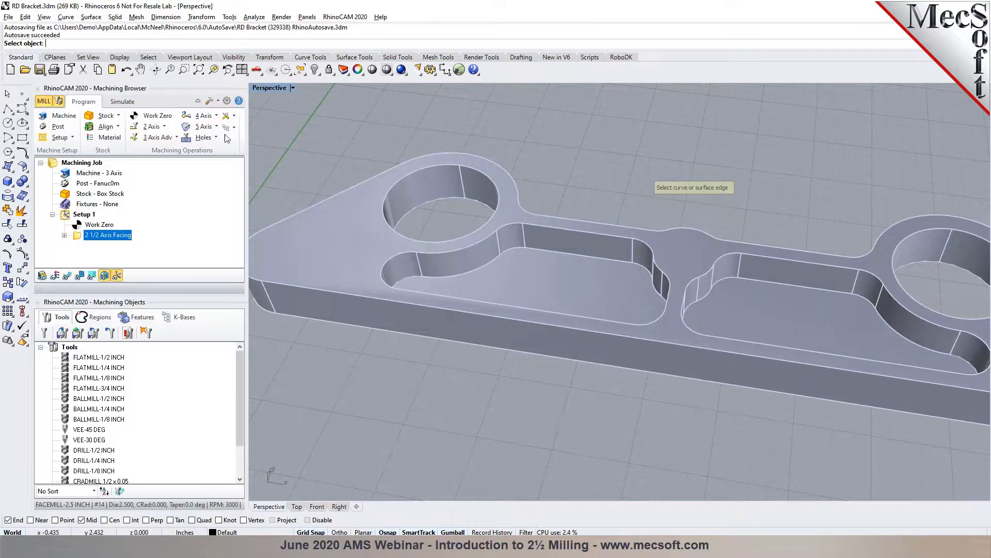
left_click(149, 57)
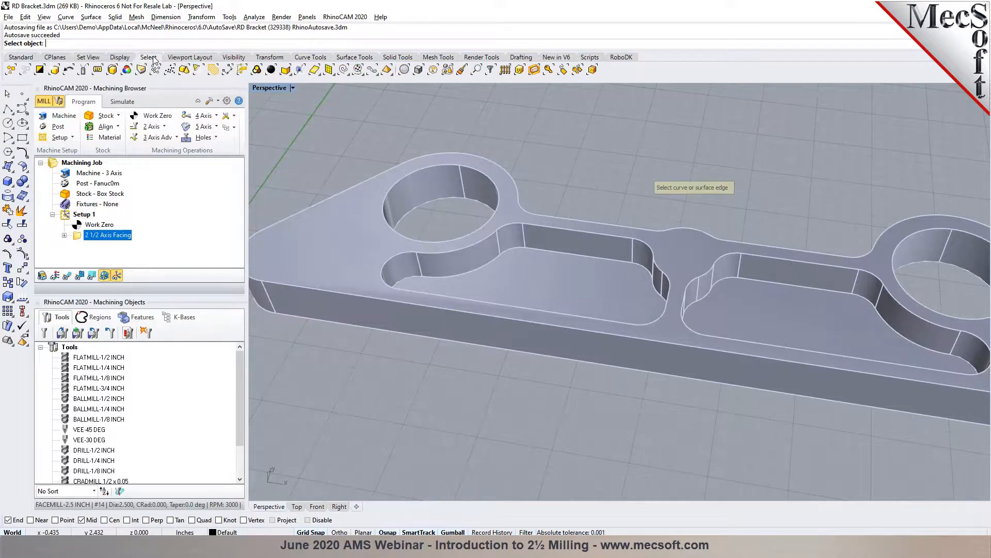
left_click(372, 71)
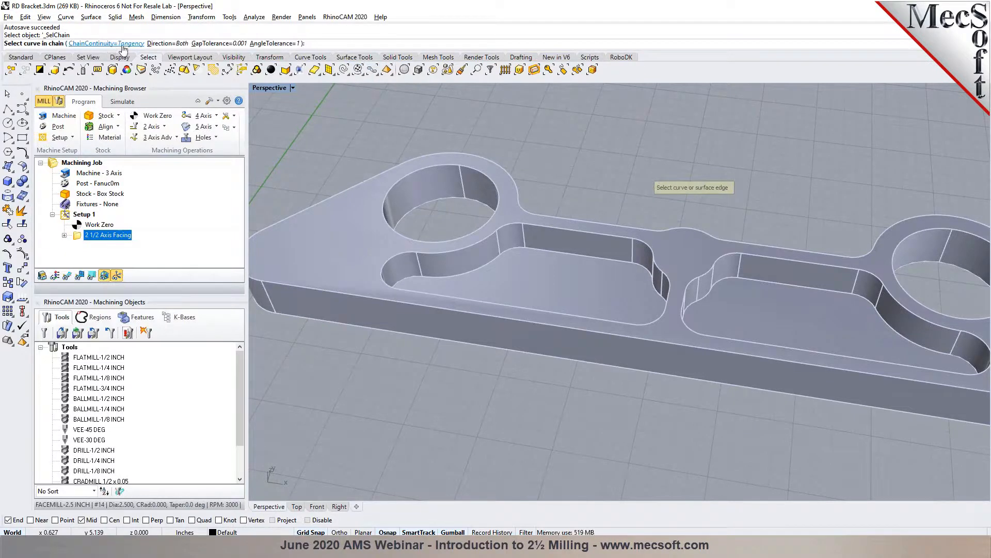
left_click(400, 254)
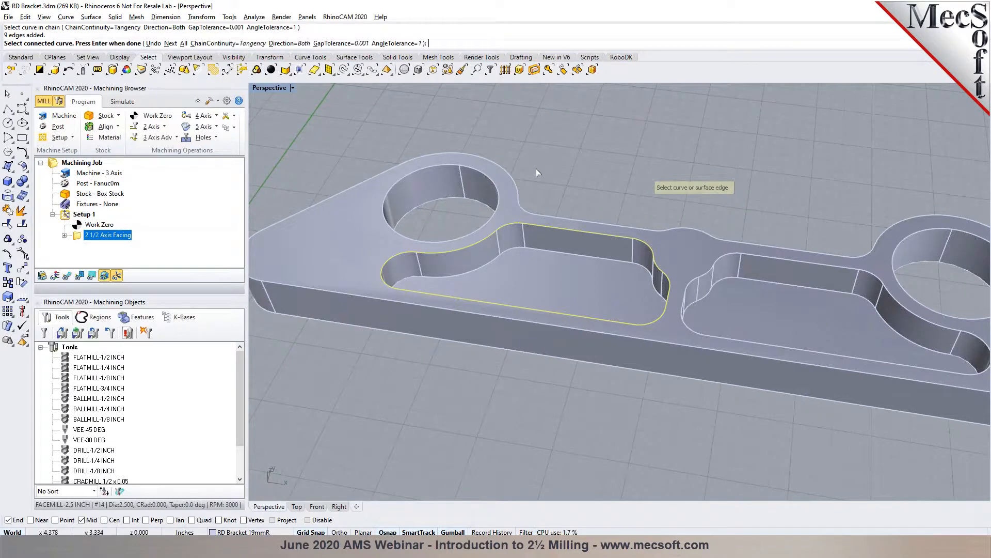
key("Return")
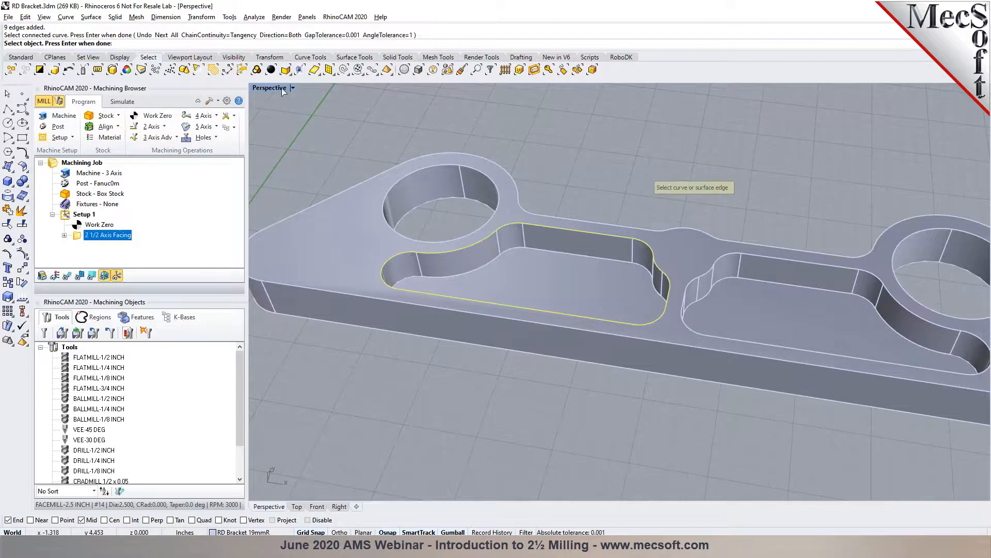
- Chain-select the second pocket's top edge loop and add both pockets' edges to the machining regions
left_click(371, 73)
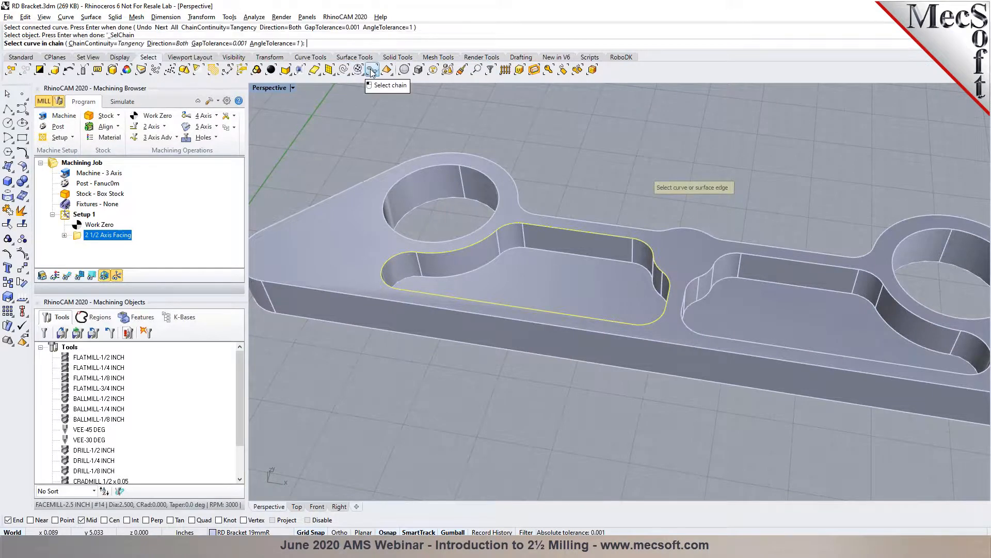
left_click(721, 262)
scroll(678, 290, "down", 3)
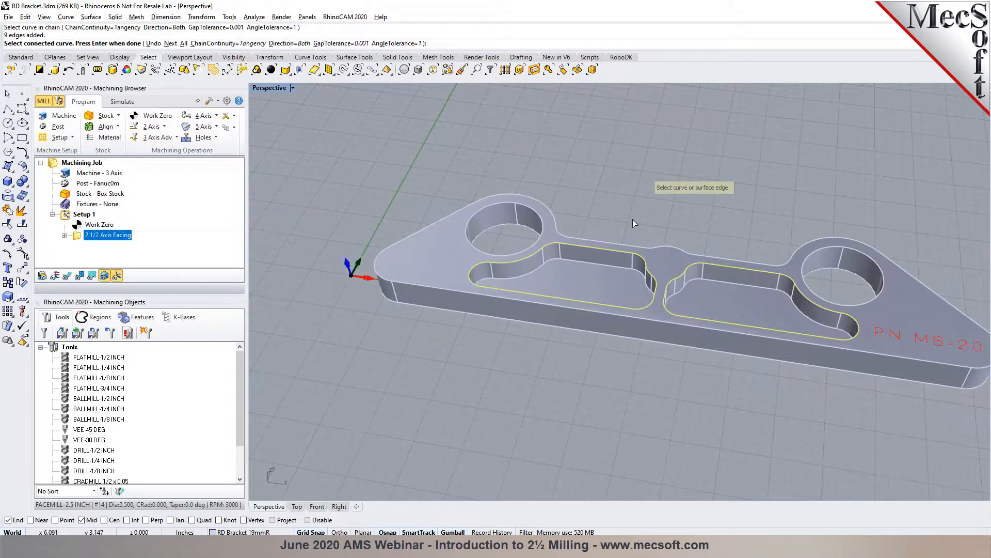
key("Return")
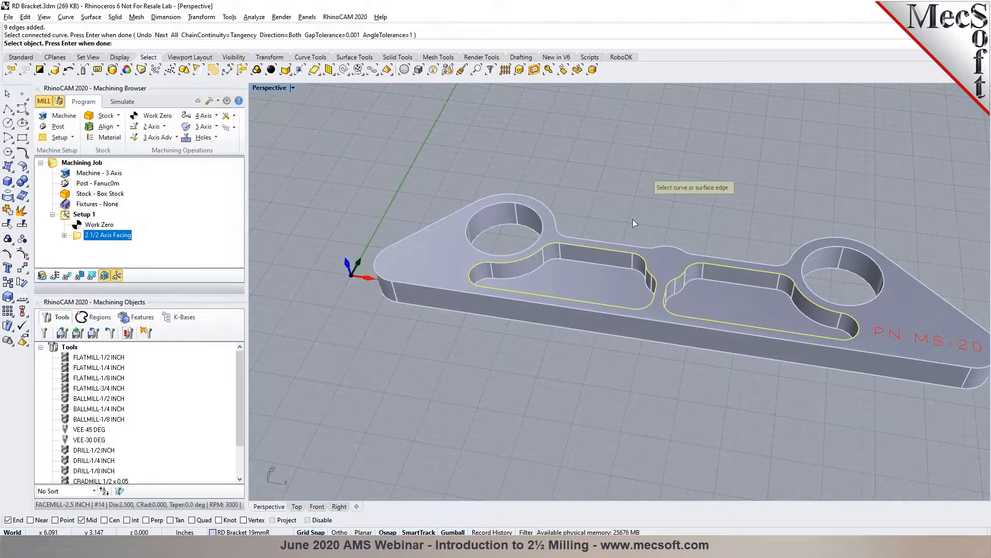
key("Return")
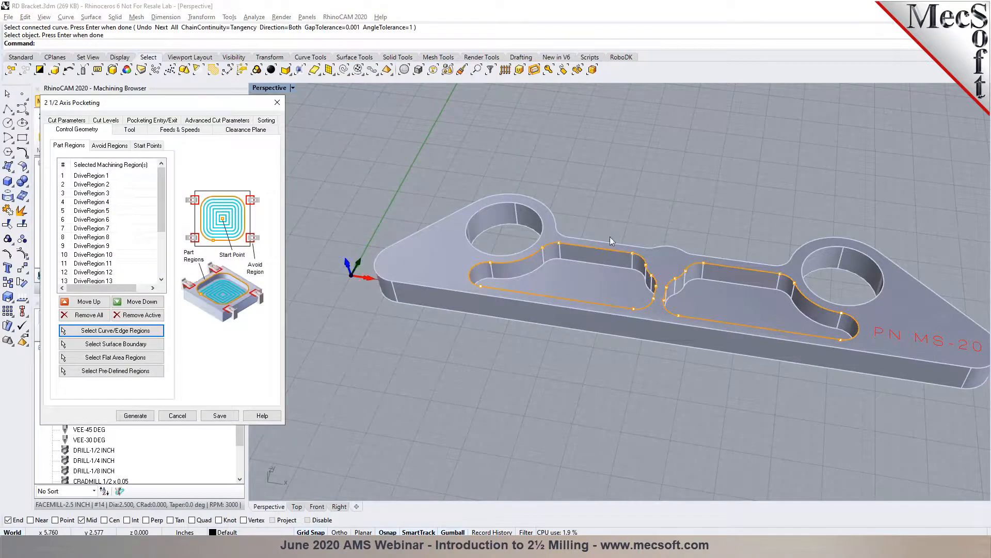
scroll(832, 289, "up", 2)
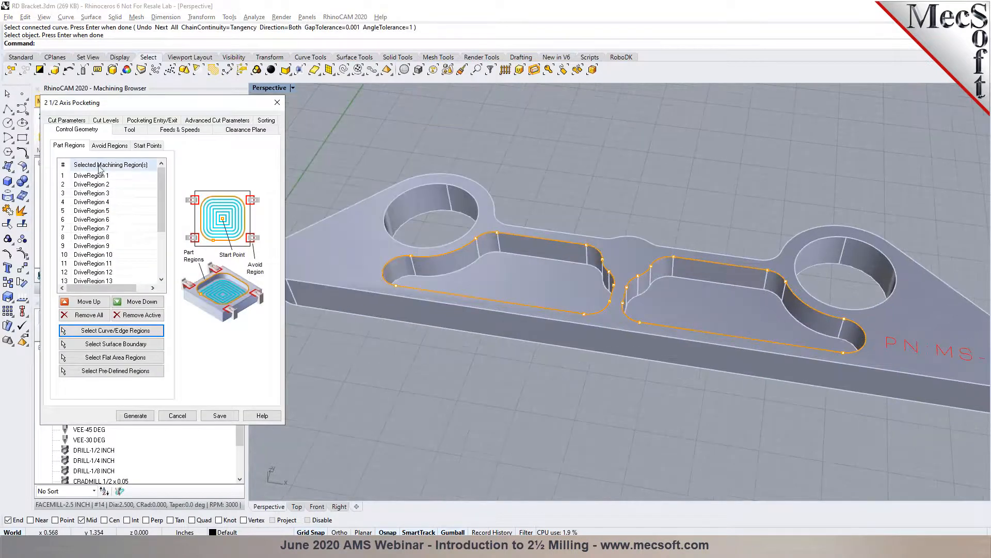
- Choose FLATMILL-1/2 INCH for the pocketing operation and load its feeds and speeds from the tool
left_click_drag(157, 215, 160, 173)
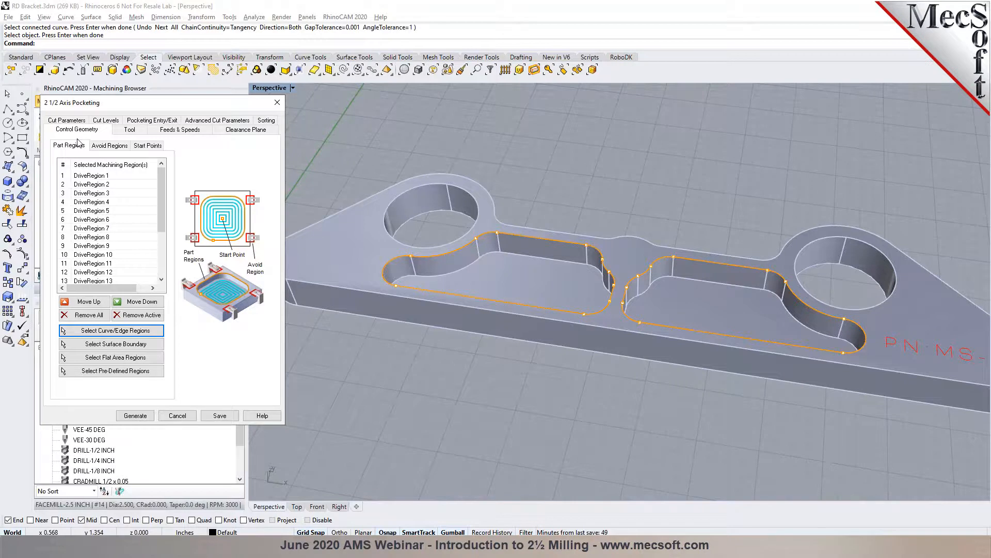
left_click(123, 133)
left_click(109, 162)
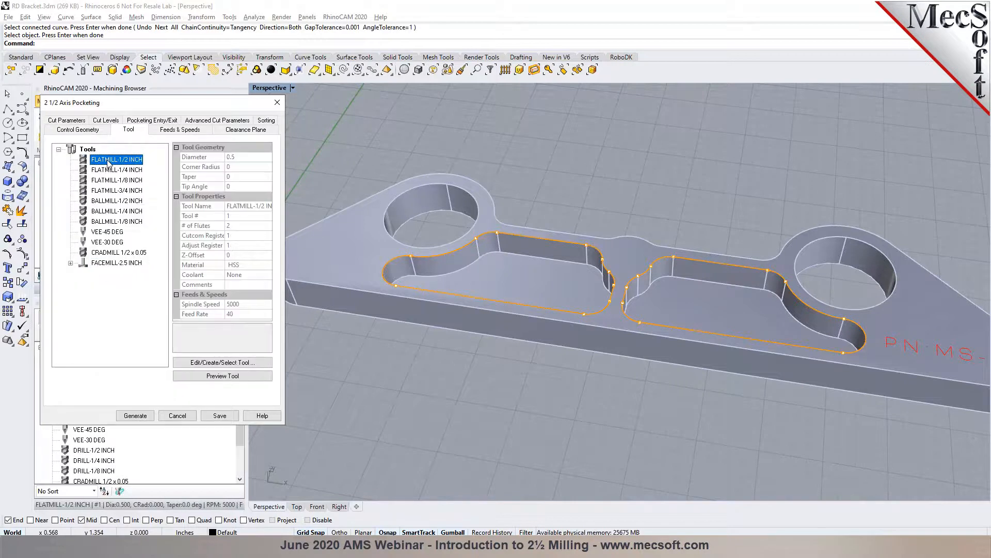
left_click(169, 130)
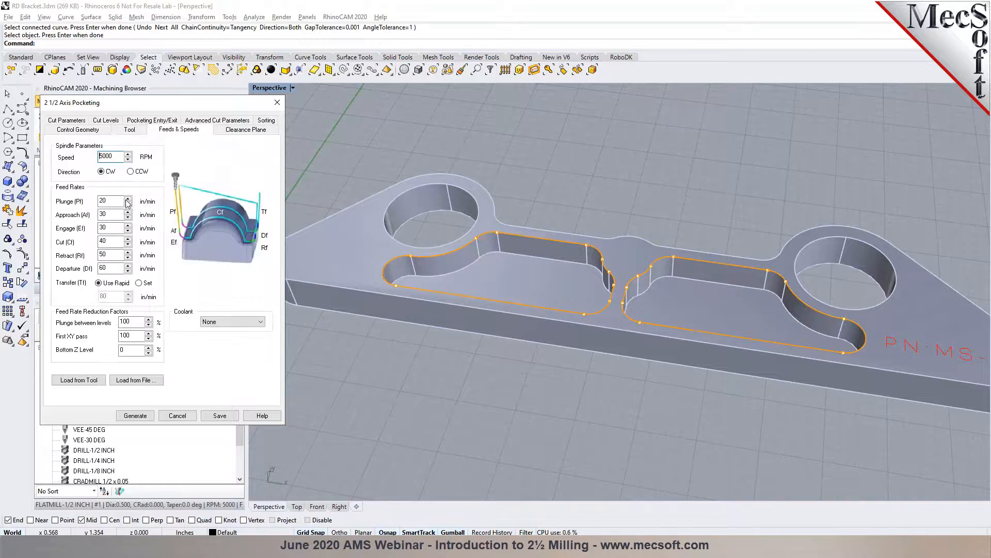
left_click(81, 384)
- Review the pocketing operation's clearance plane definition and cut transfer method against the plane previewed over the bracket
right_click_drag(472, 380, 282, 224)
left_click(239, 132)
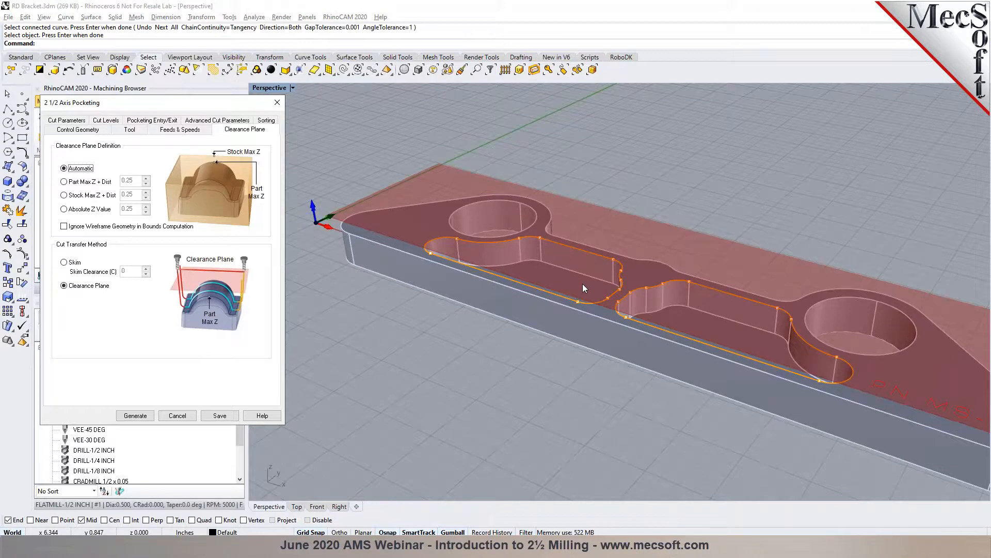
right_click_drag(582, 283, 556, 281)
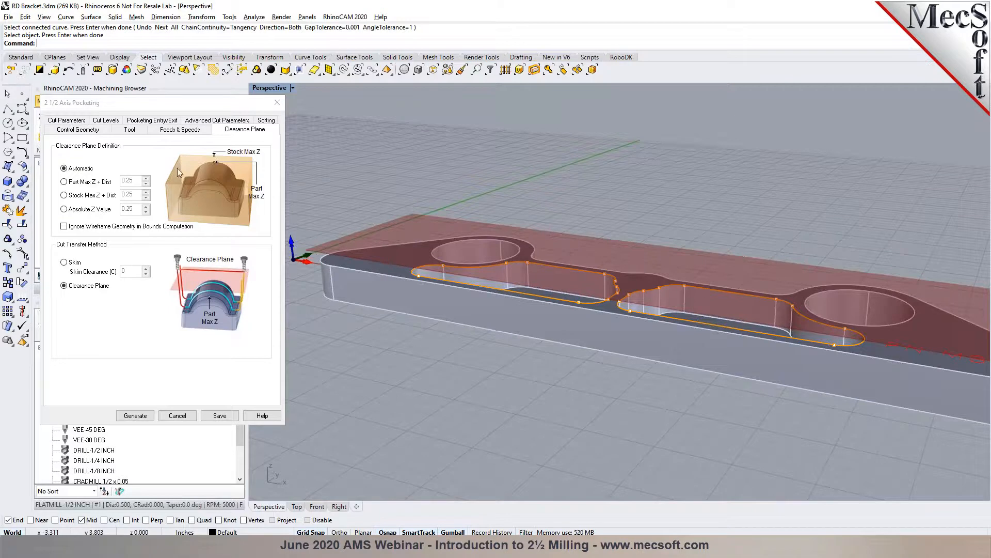
- Set the pocketing operation's stock allowance to 0 in the cut parameters
left_click(76, 122)
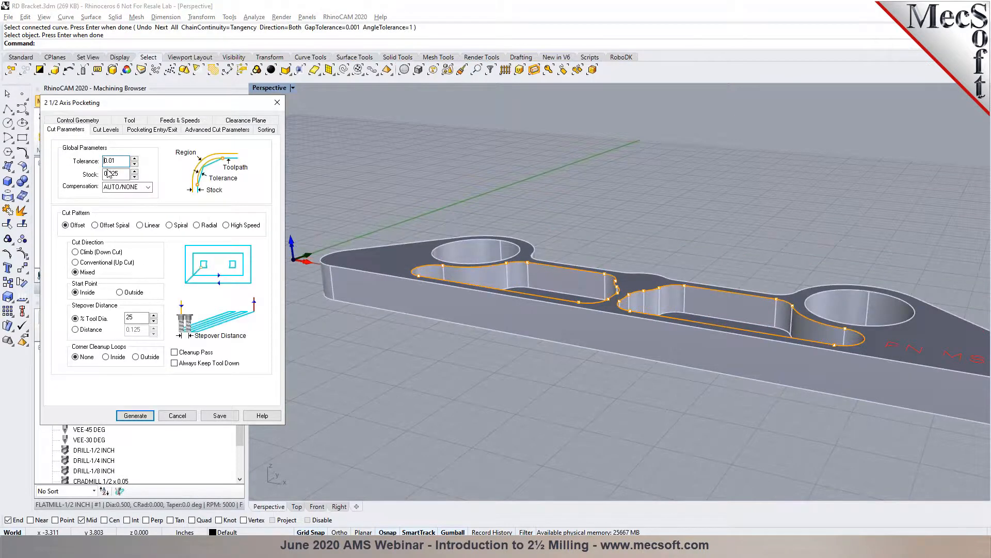
scroll(464, 230, "up", 5)
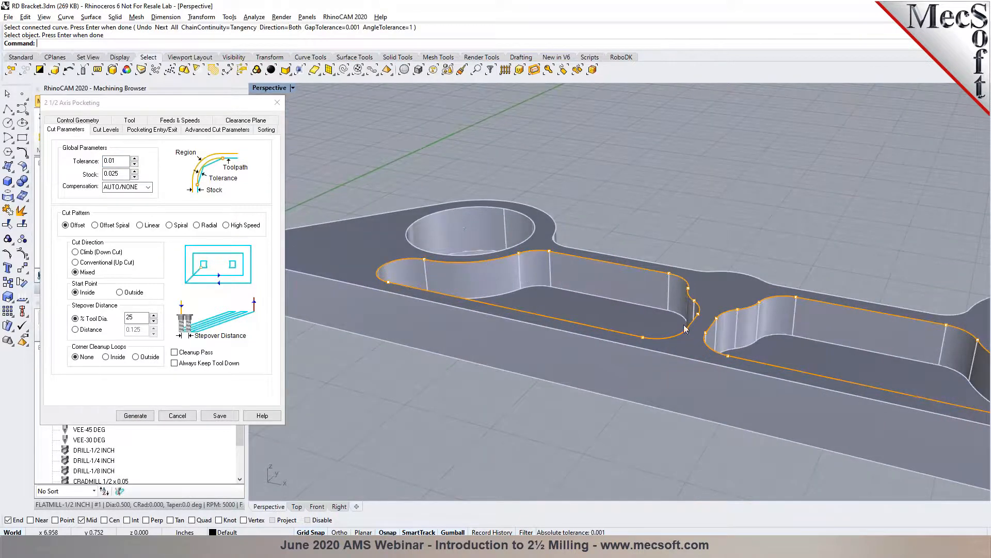
left_click_drag(121, 174, 106, 176)
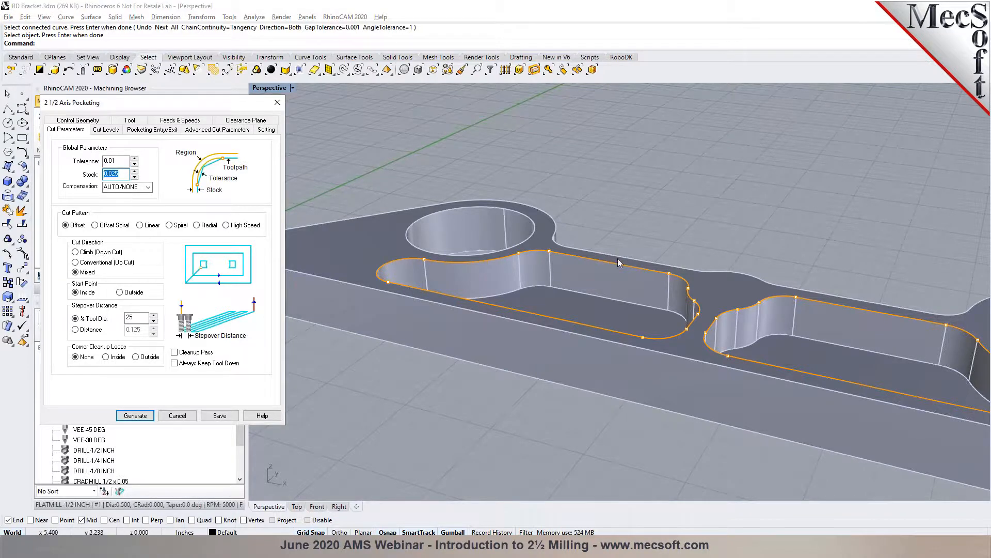
left_click(120, 174)
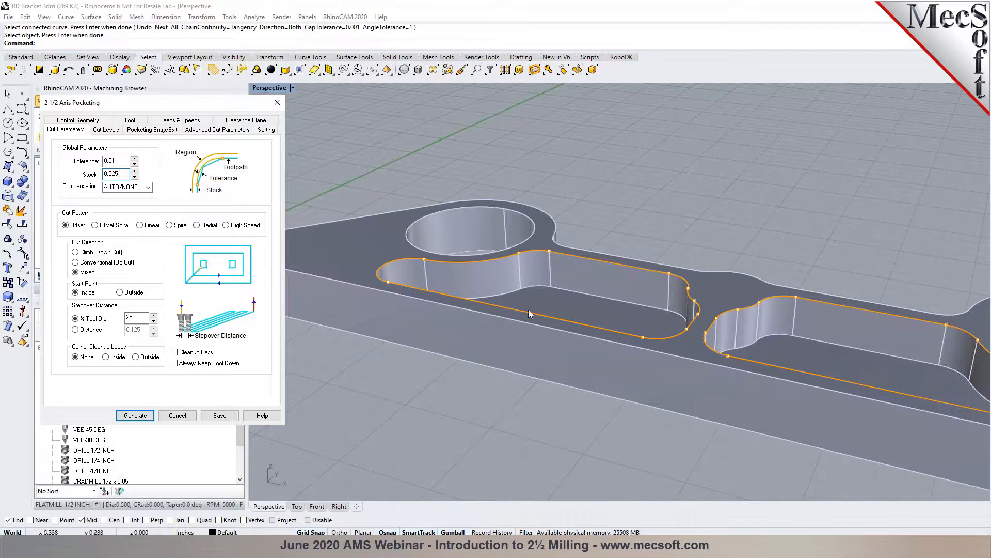
double_click(110, 174)
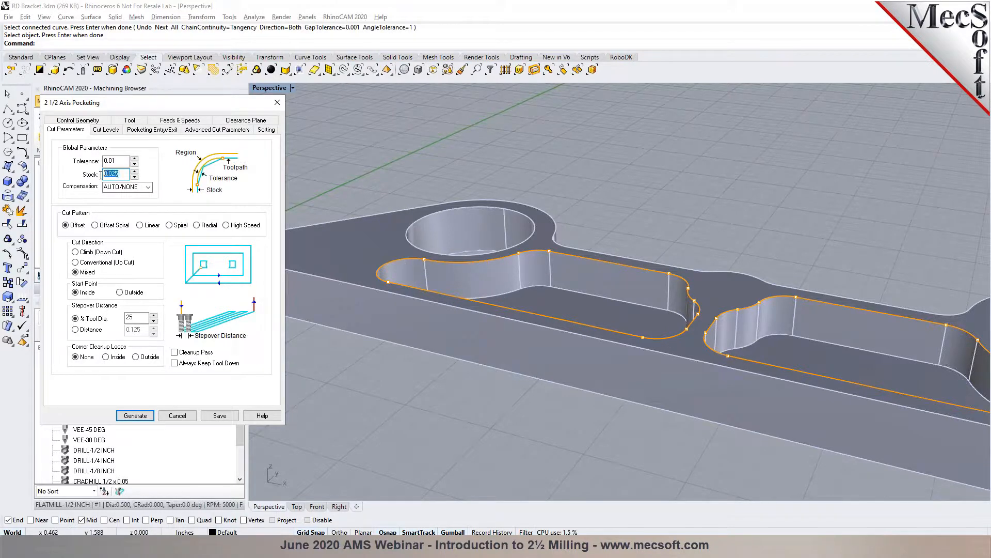
type("0")
scroll(461, 251, "down", 3)
right_click_drag(461, 251, 469, 270)
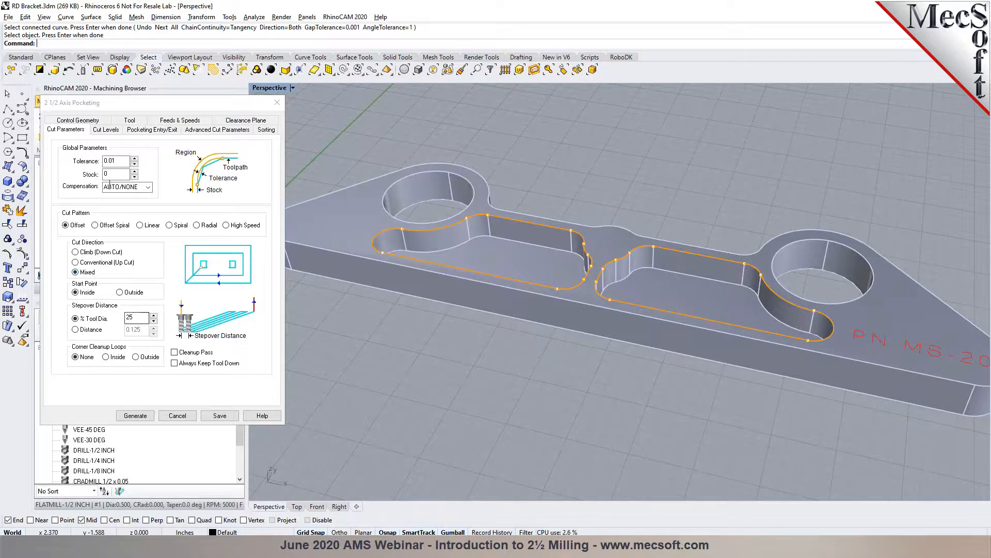
- Define the total cut depth by picking a point on a pocket's top edge and one on its floor edge
left_click(107, 130)
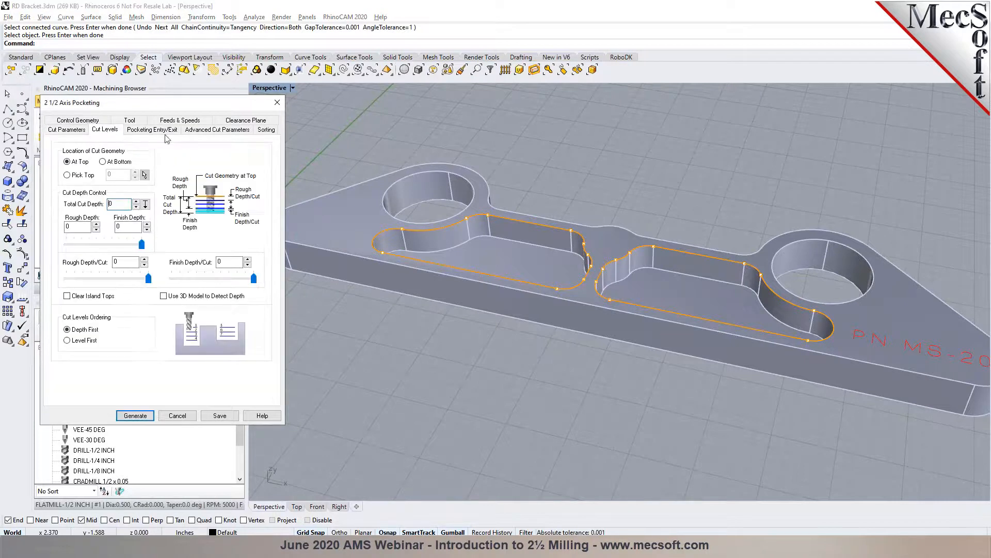
scroll(411, 166, "up", 3)
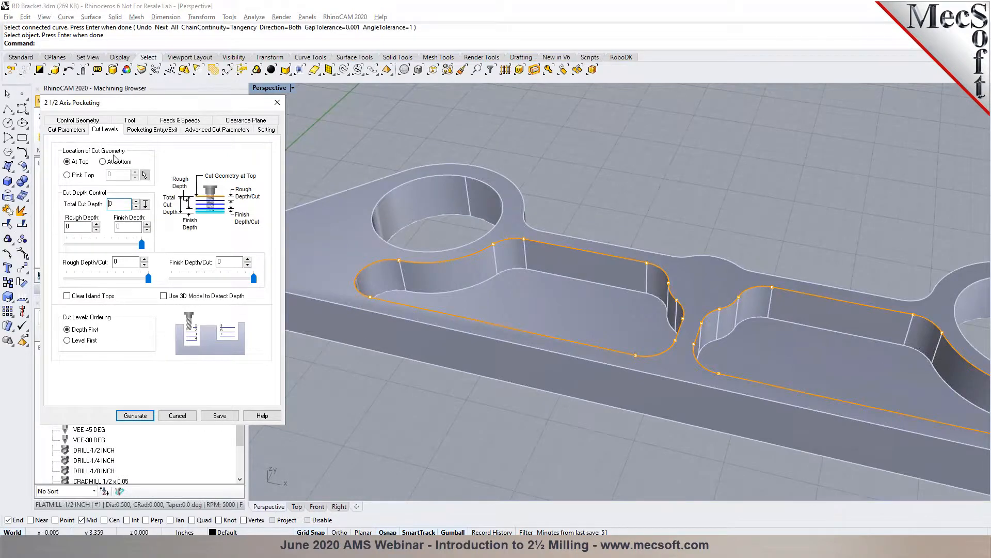
scroll(527, 238, "up", 3)
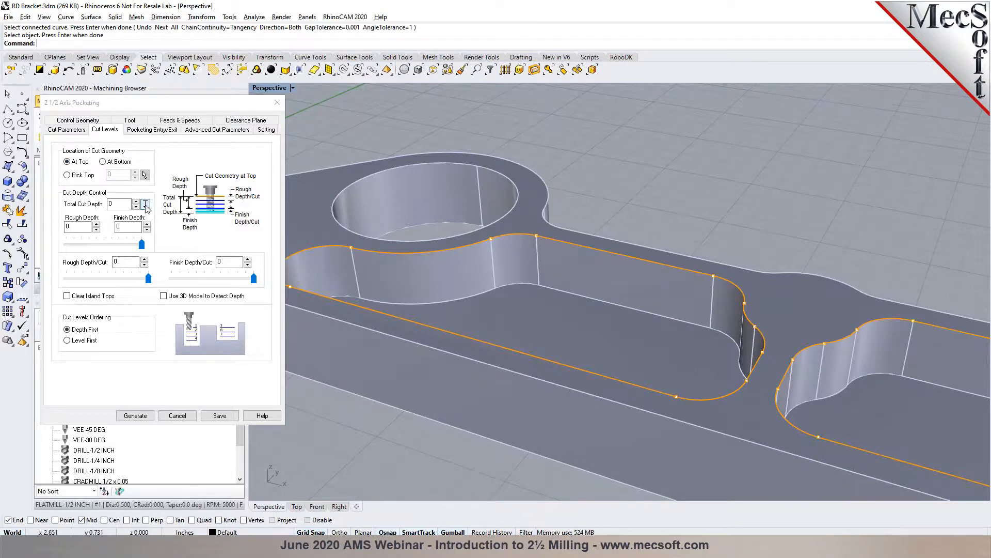
left_click(146, 206)
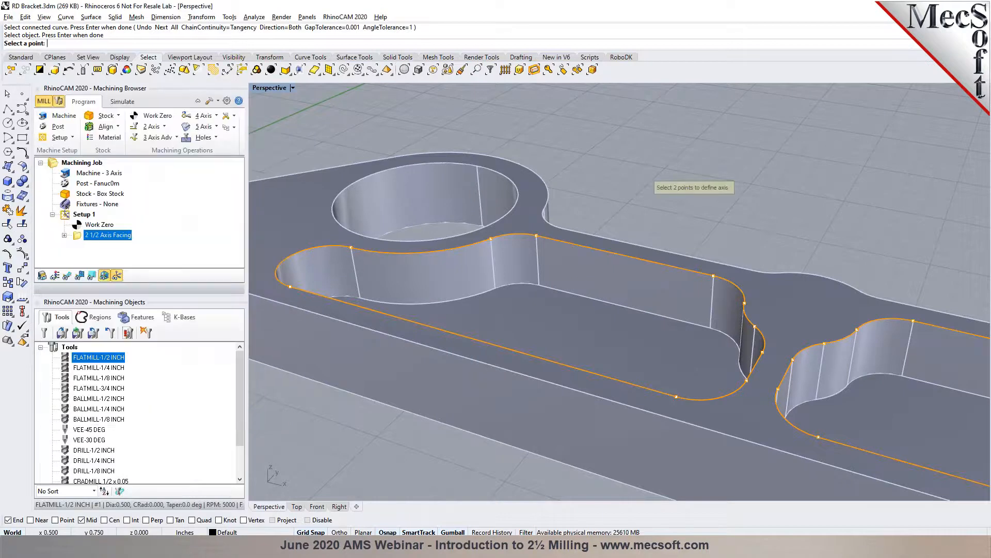
left_click(532, 239)
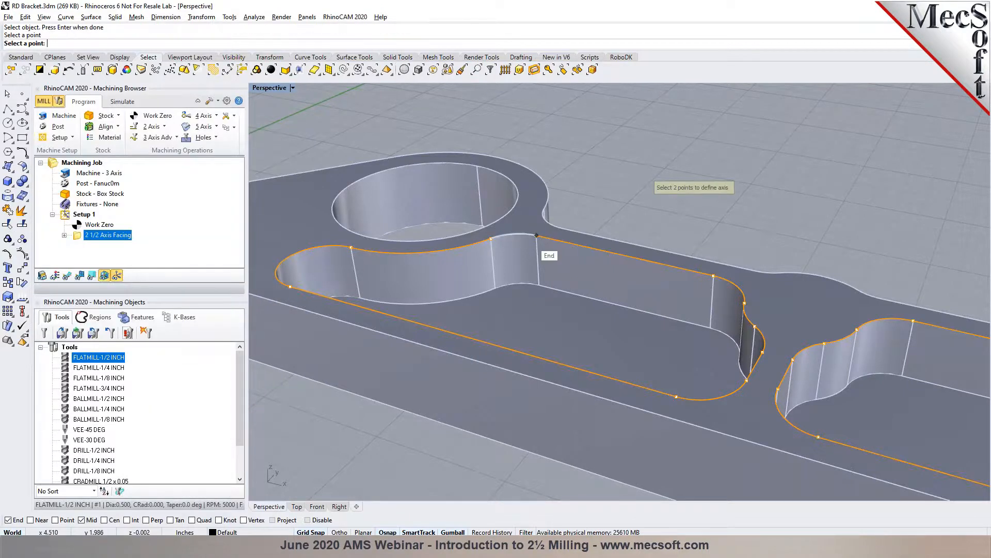
left_click(501, 287)
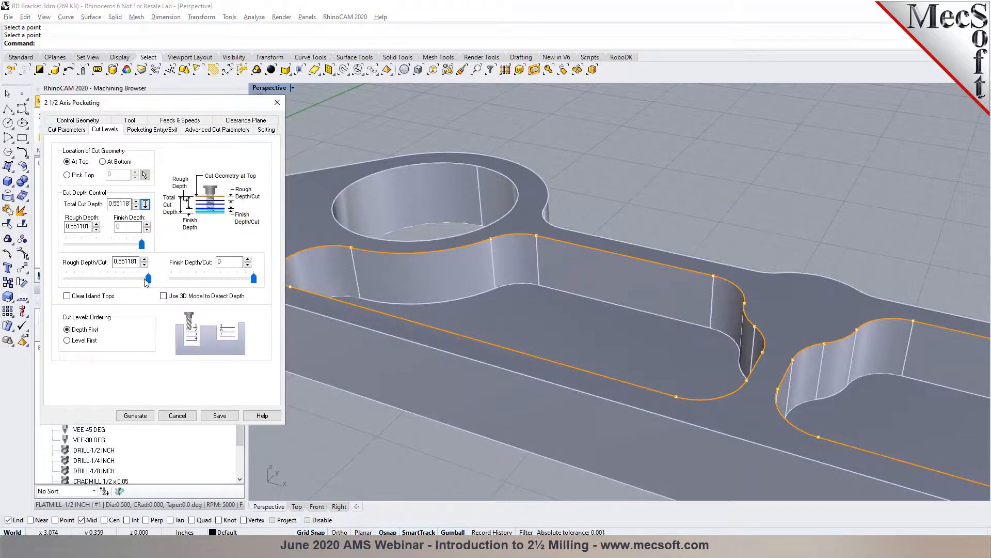
- Reduce the rough depth per cut to 0.275591 so the pockets are cut in two levels
left_click_drag(147, 283, 114, 285)
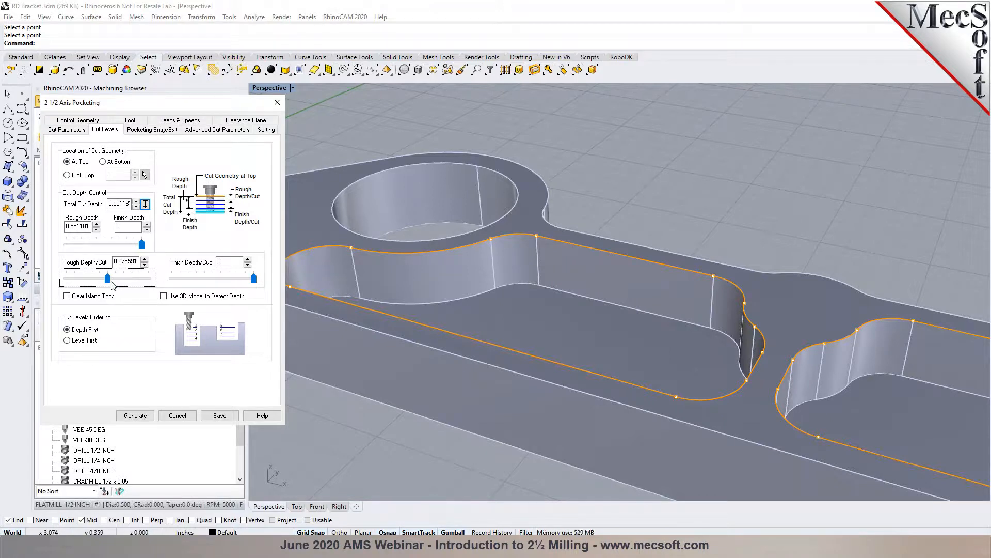
left_click(112, 205)
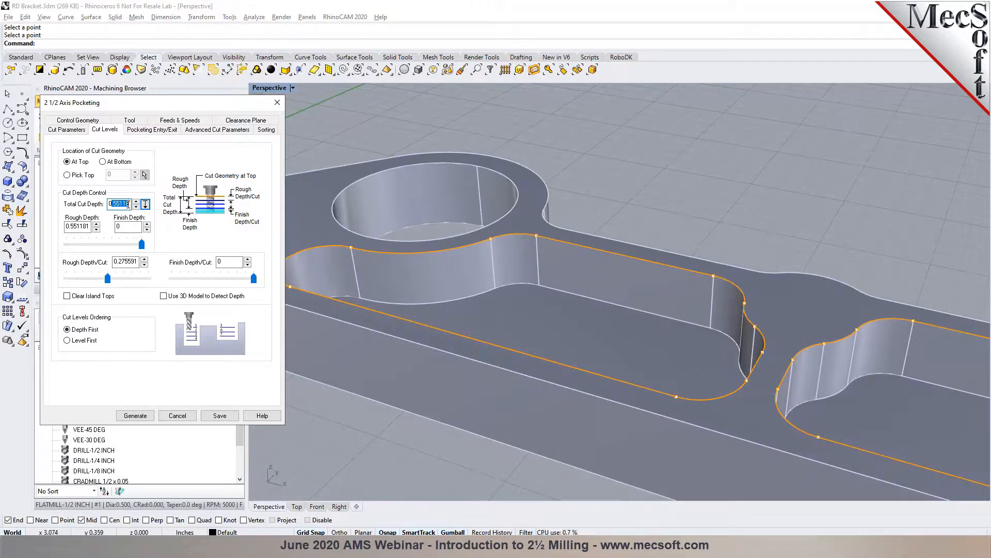
left_click(121, 261)
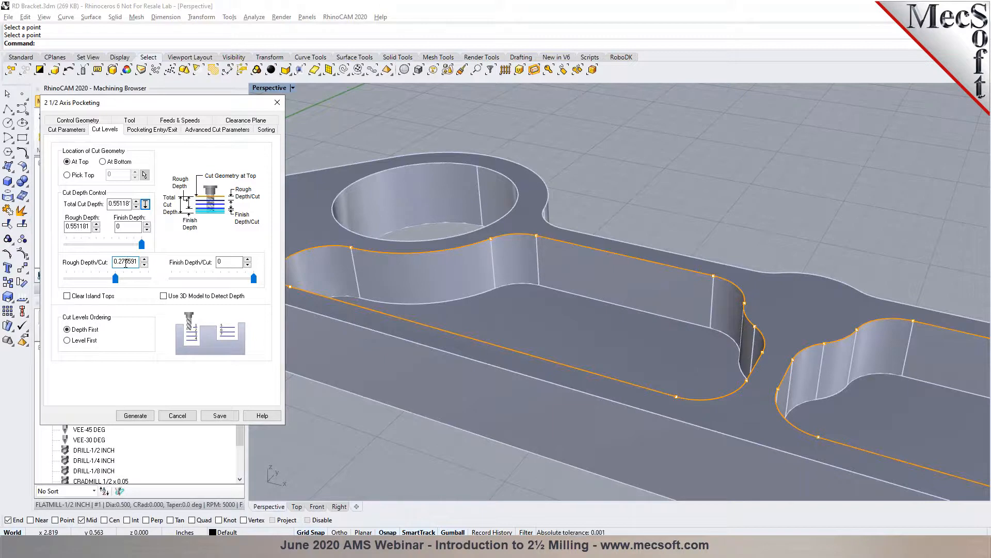
- Apply the pocketing entry and exit motions at all cut levels and generate the toolpath
left_click(155, 130)
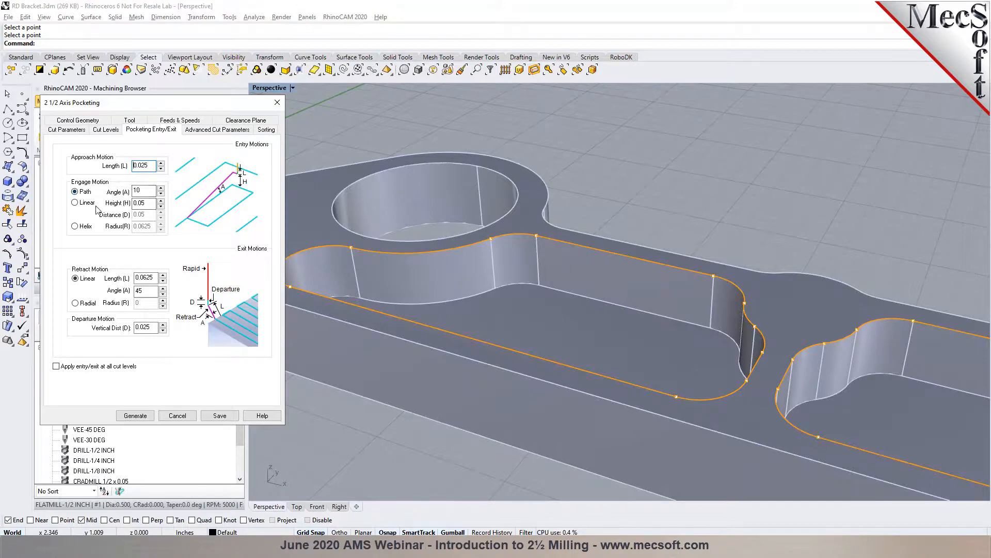
left_click(92, 366)
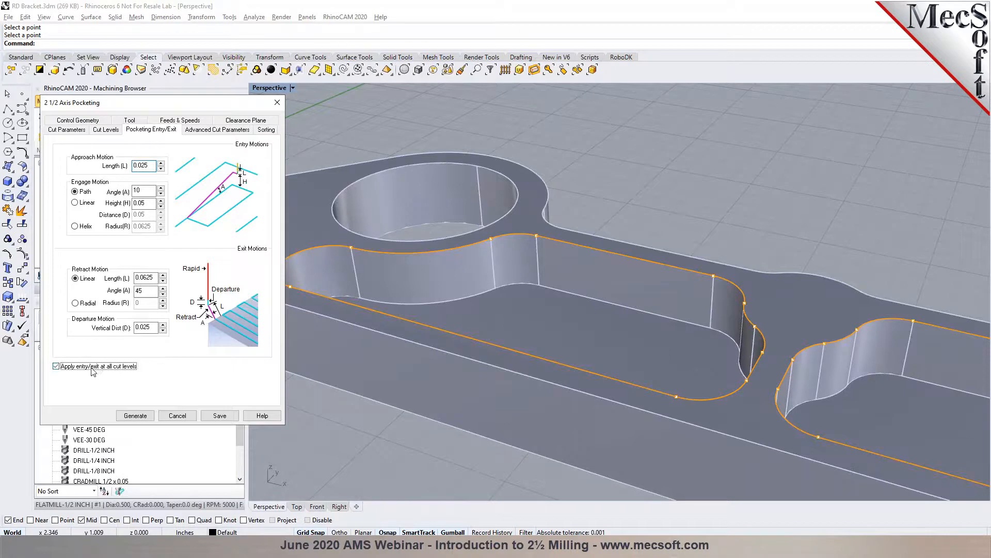
left_click(135, 416)
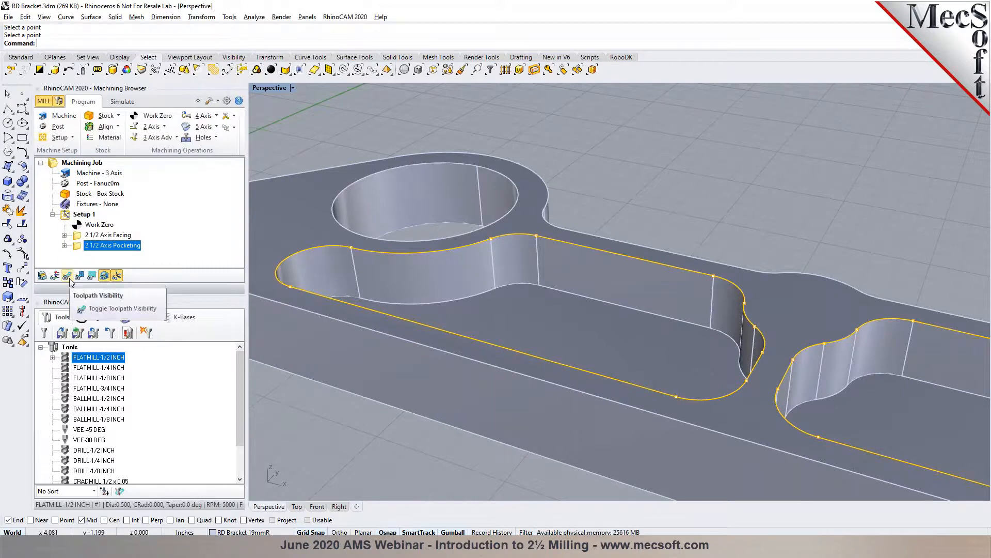
- Turn on the pocketing toolpath display and make it visible through the solid bracket in the Front view
left_click(71, 280)
right_click_drag(520, 289, 648, 316)
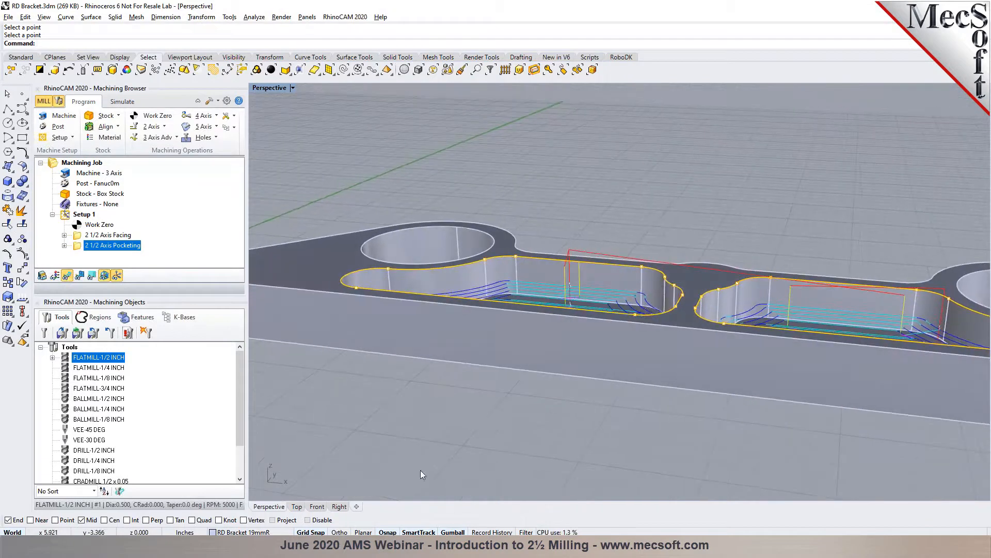
left_click(320, 509)
scroll(399, 229, "down", 10)
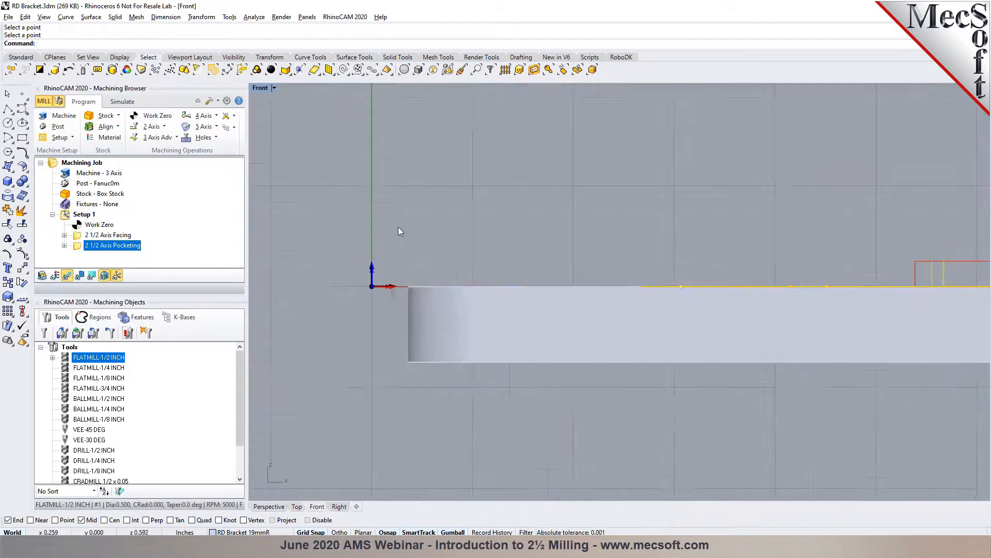
scroll(822, 244, "up", 2)
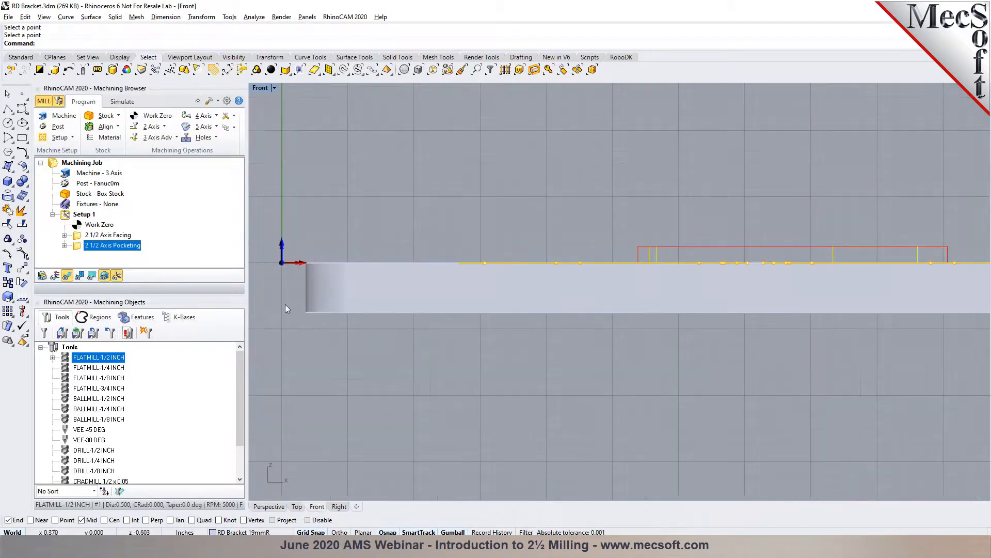
left_click(80, 276)
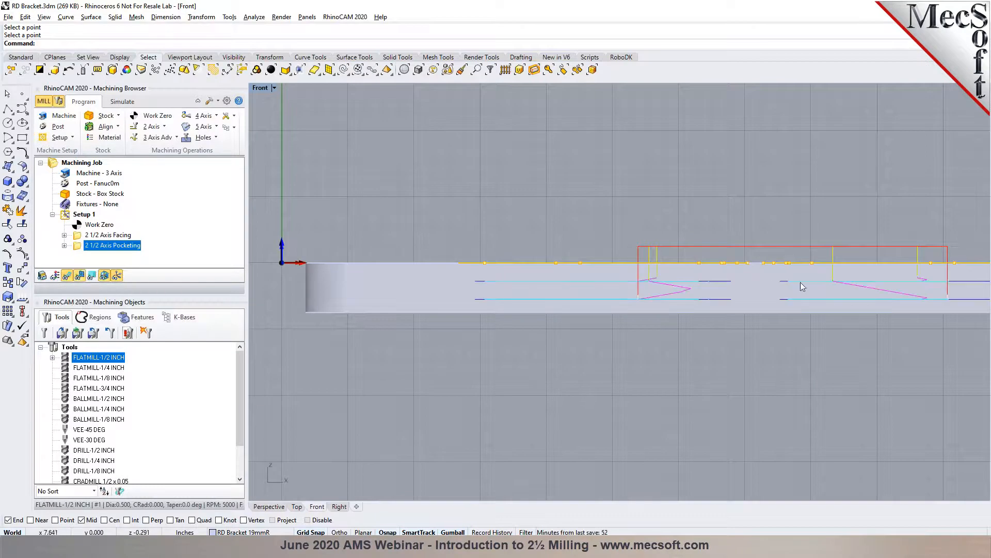
- Examine the toolpath's cut levels and entry motions from the front, and inspect both pockets in the Perspective view
scroll(770, 284, "down", 5)
scroll(787, 277, "up", 5)
scroll(695, 272, "up", 2)
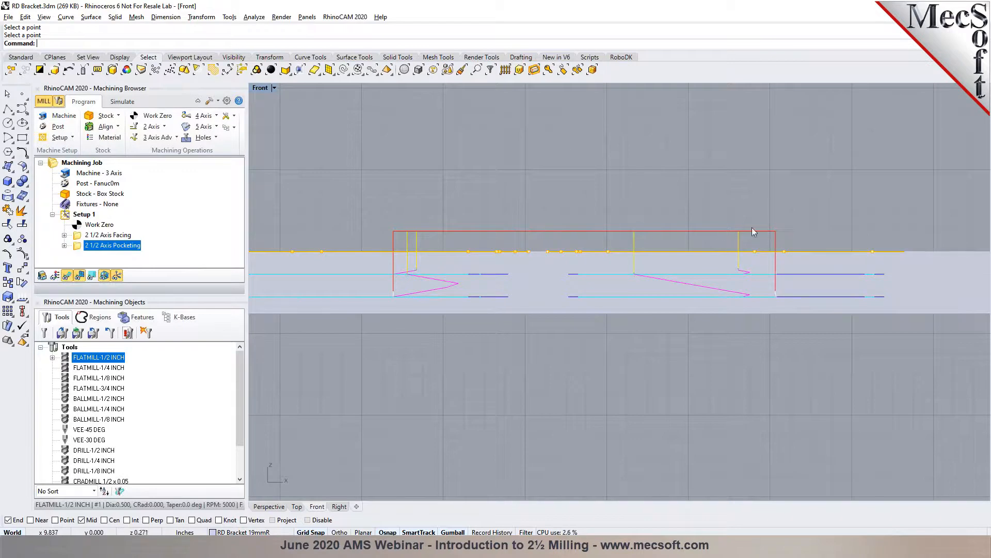
left_click(265, 506)
right_click_drag(547, 391, 758, 301)
scroll(417, 258, "down", 5)
right_click_drag(417, 259, 465, 327)
scroll(376, 229, "up", 2)
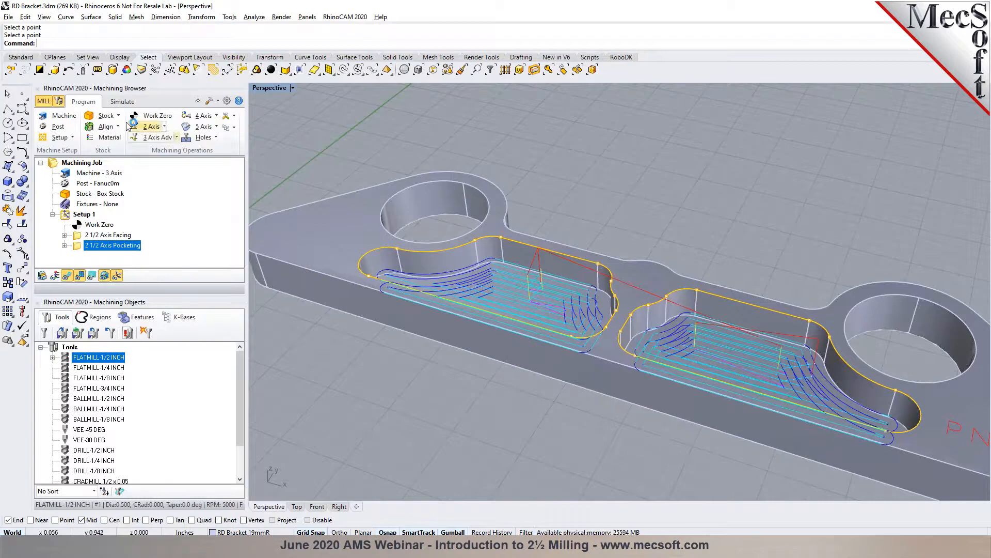
- Simulate material removal for the 2½ Axis Pocketing operation, pausing midway and then running it to the end
left_click(121, 102)
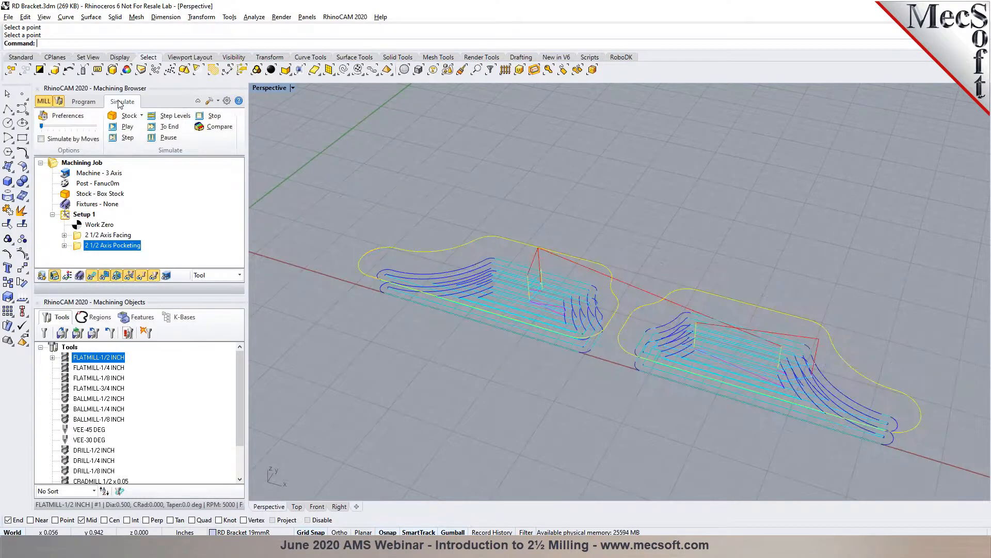
left_click(115, 129)
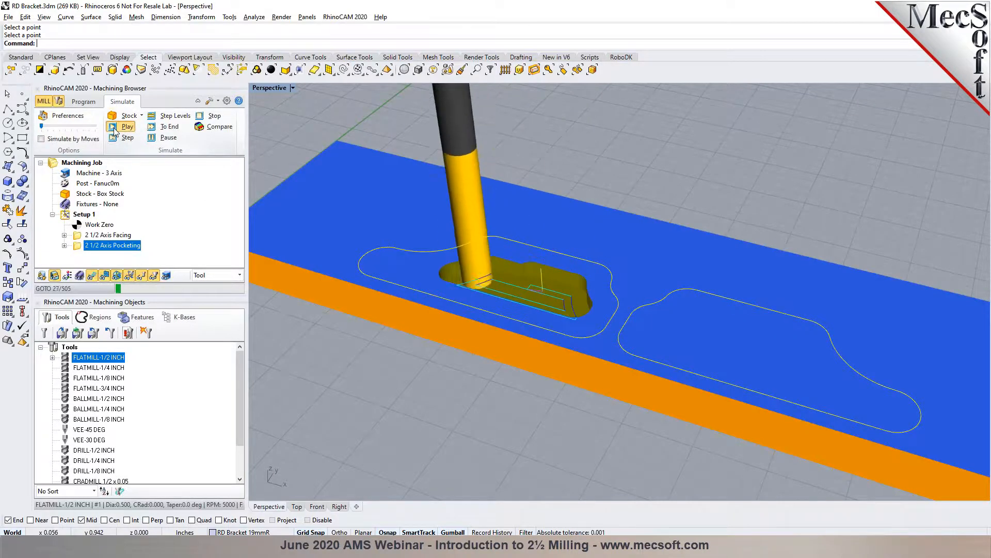
left_click(175, 139)
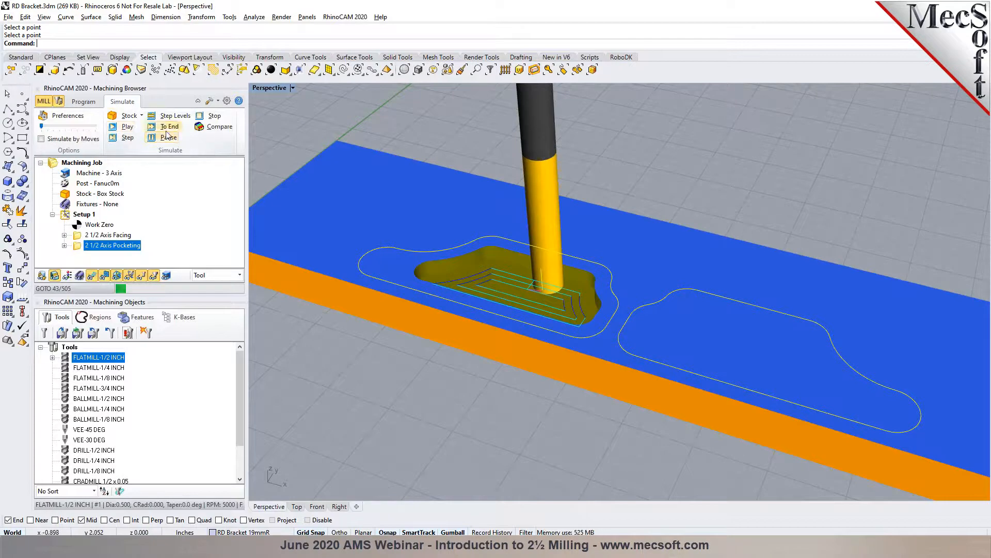
left_click(126, 130)
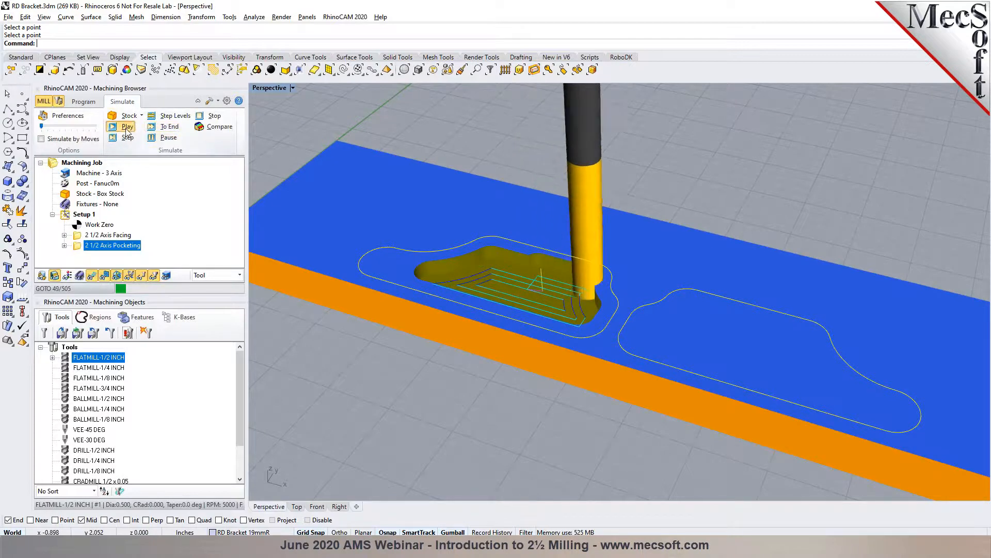
left_click(151, 139)
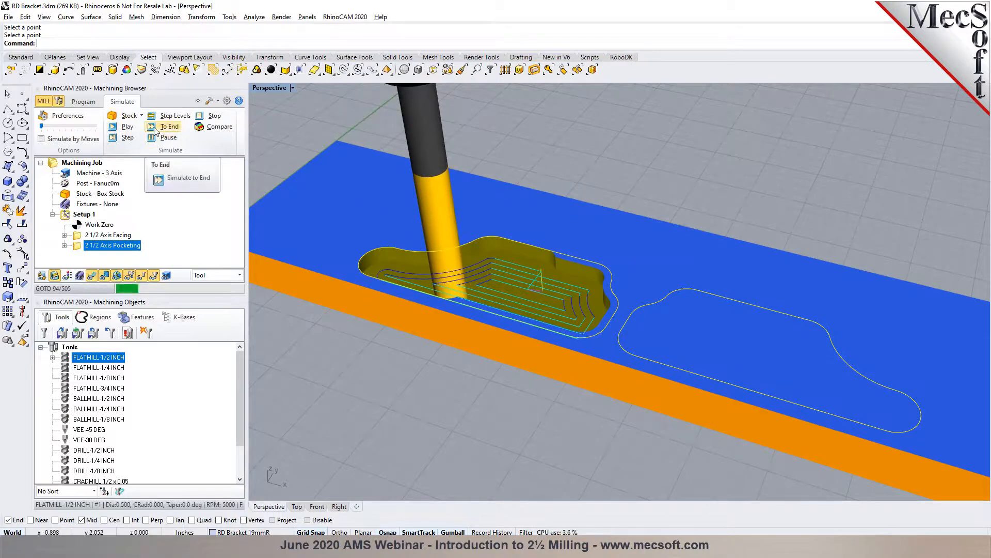
left_click(154, 128)
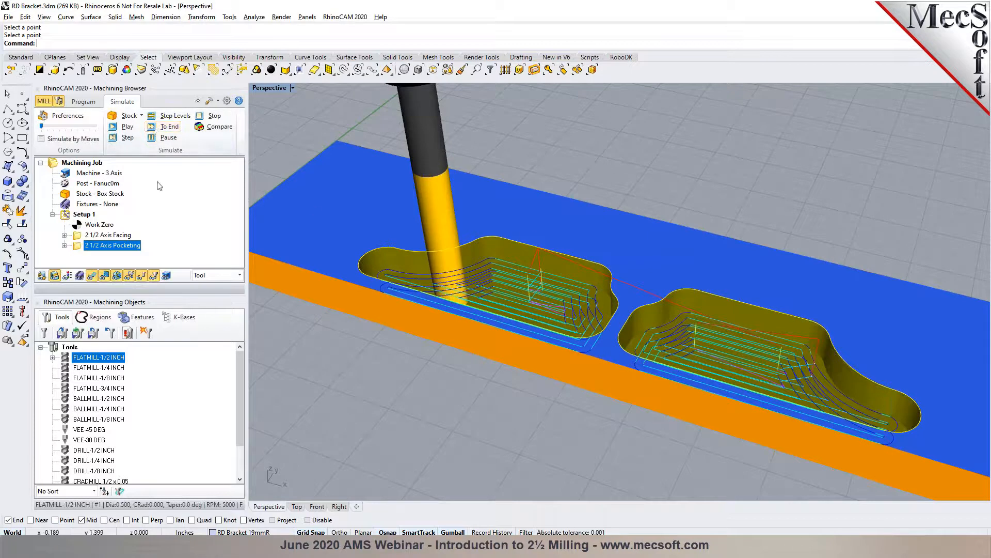
- Enable Simulate by Moves and simulate the 2½ Axis Pocketing operation one Z level at a time through both pockets
left_click(74, 144)
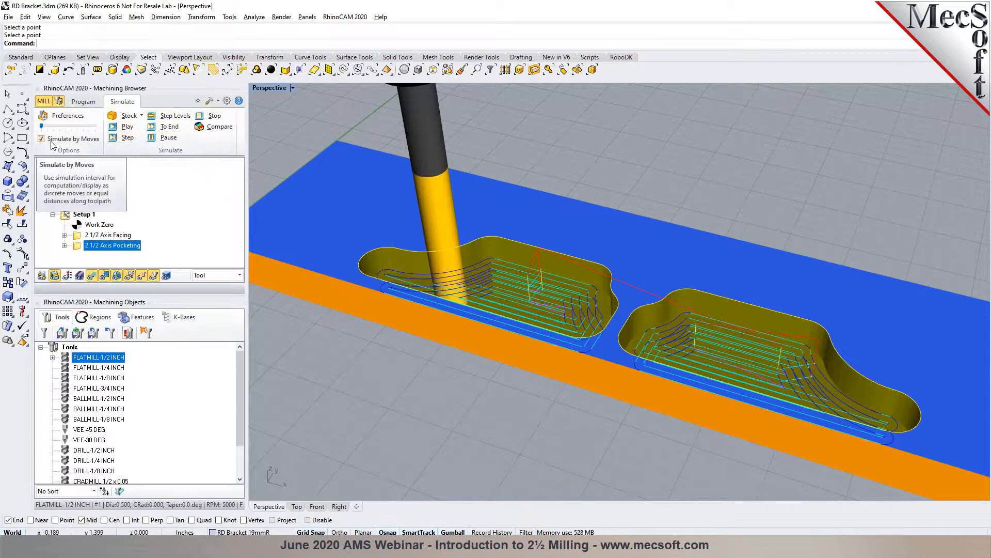
left_click(164, 118)
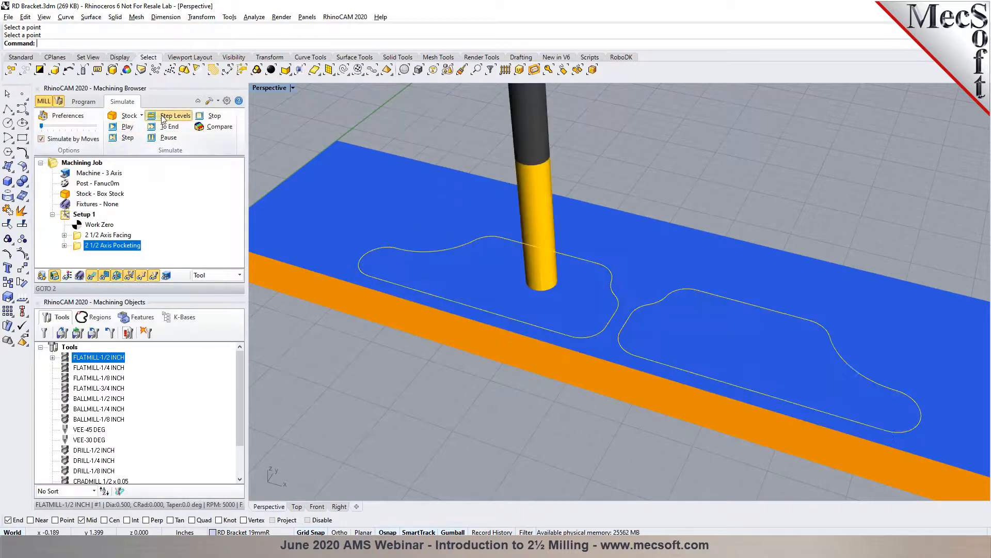
left_click(163, 118)
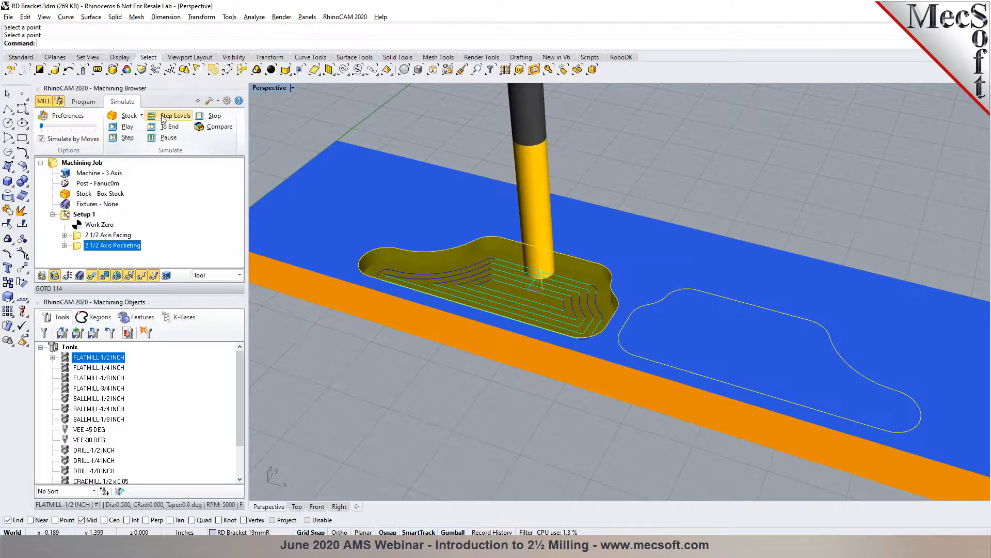
left_click(164, 118)
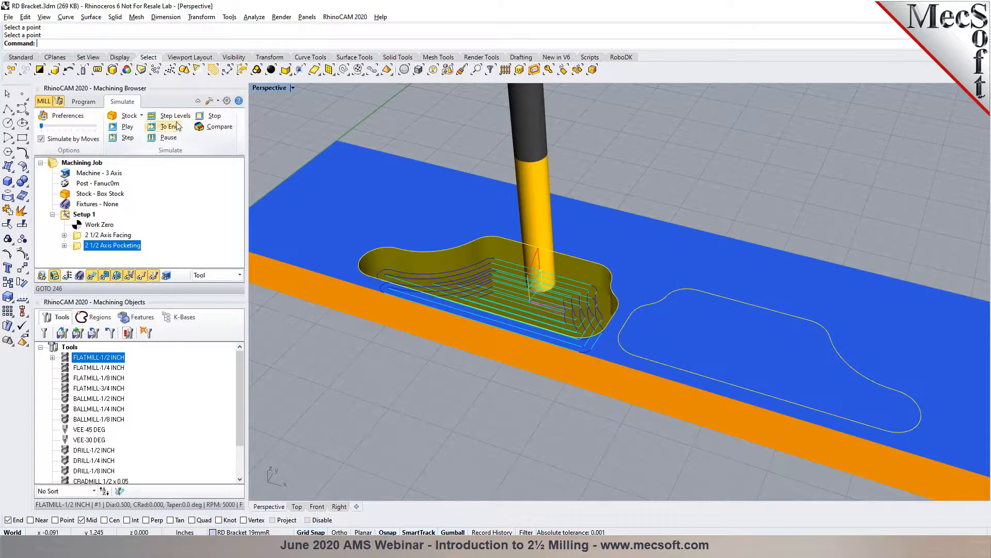
left_click(177, 118)
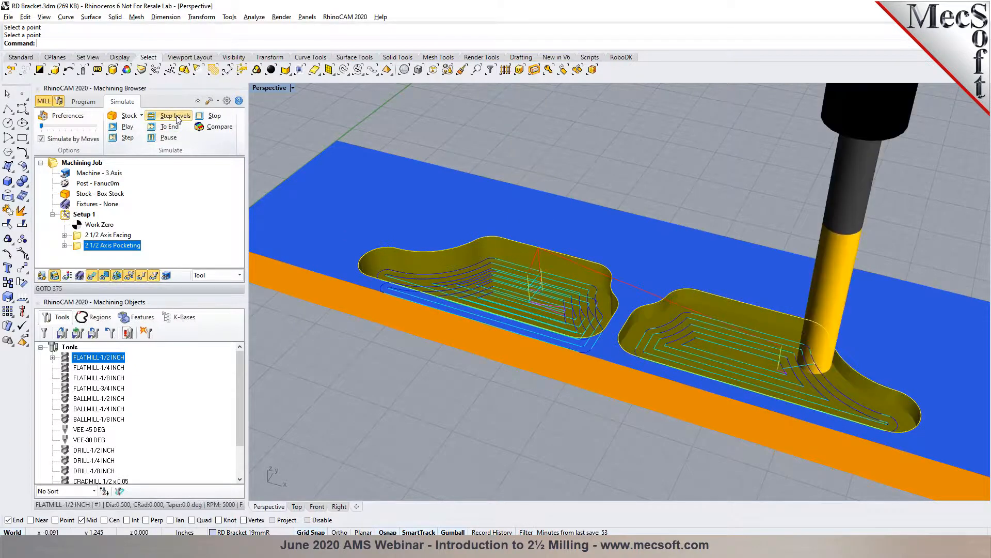
left_click(177, 119)
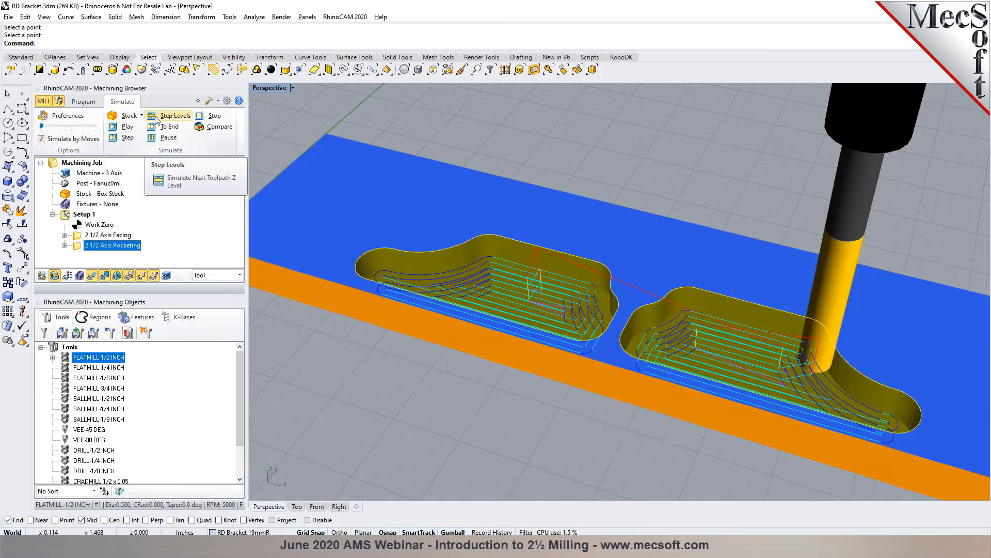
mouse_move(489, 298)
right_mouse_down()
mouse_move(513, 335)
mouse_move(480, 292)
right_mouse_up()
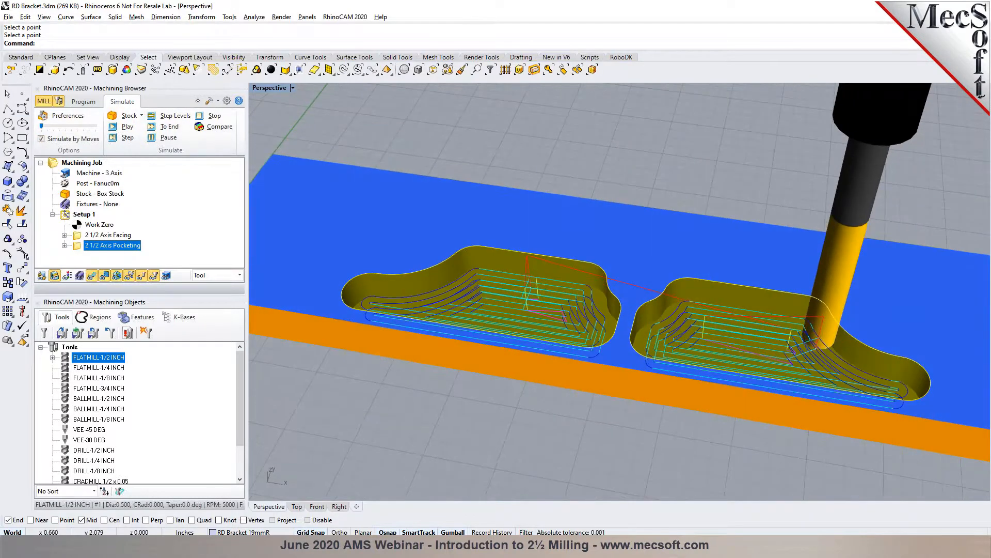
- Duplicate the 2½ Axis Pocketing operation within Setup 1 by copying and pasting it
left_click(80, 102)
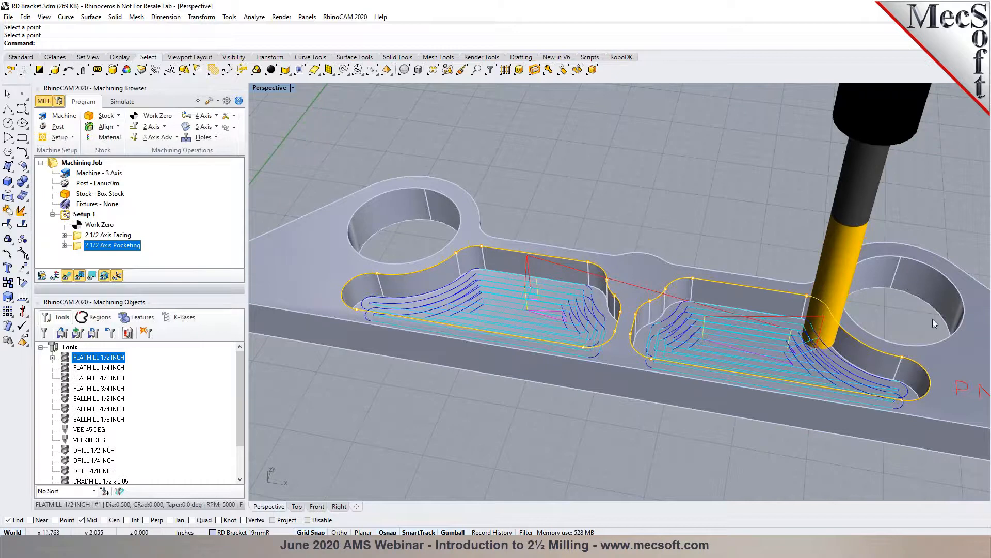
scroll(852, 285, "down", 1)
scroll(773, 263, "down", 1)
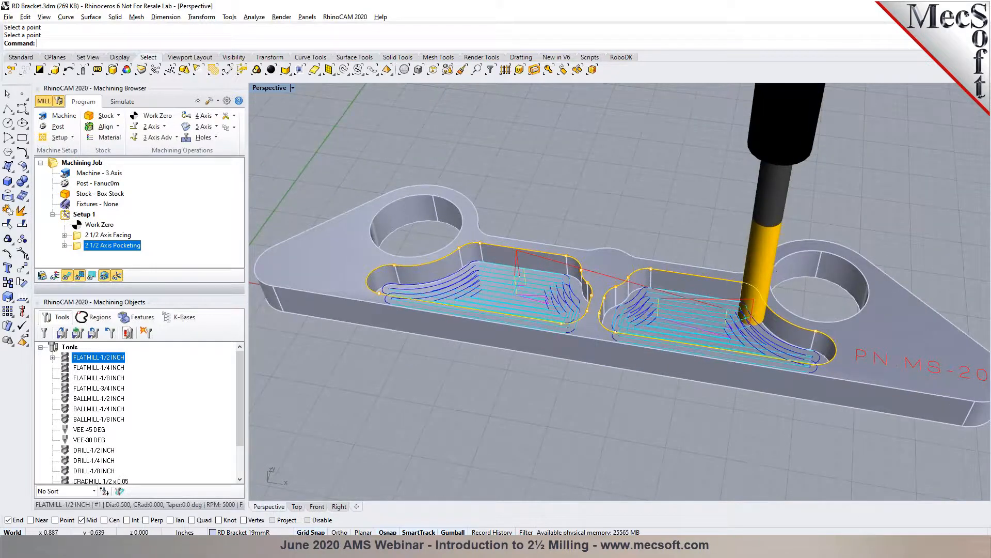
left_click(164, 127)
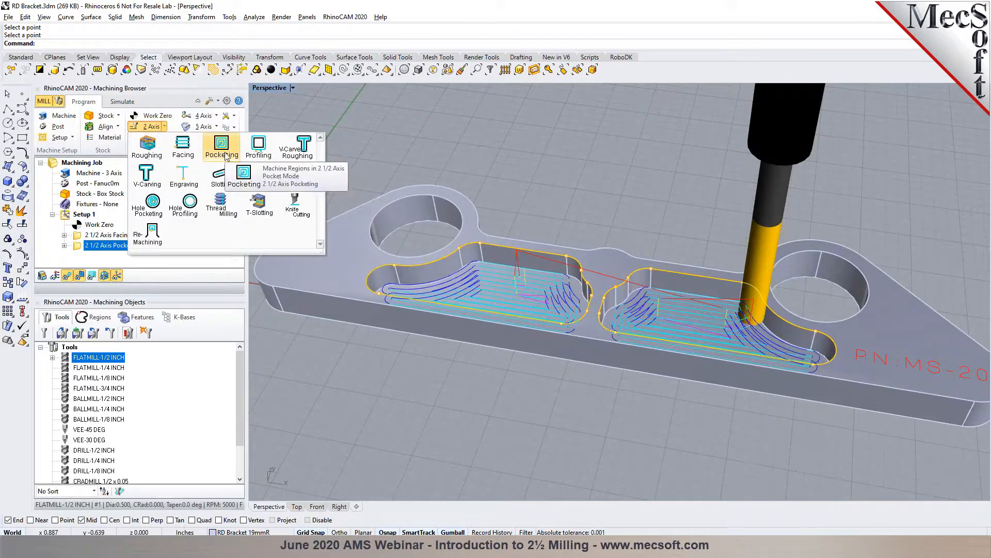
left_click(164, 128)
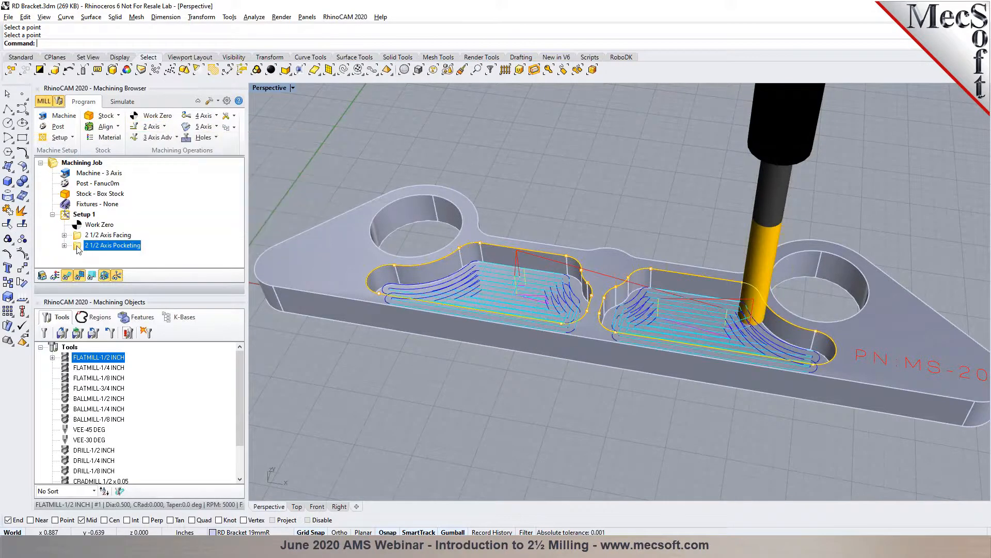
right_click(77, 248)
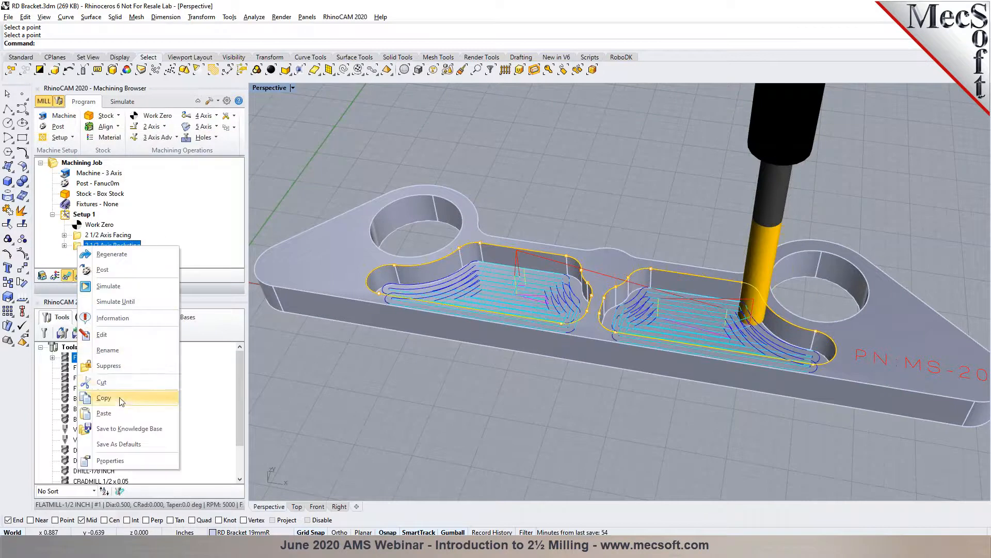
key("Escape")
right_click(96, 245)
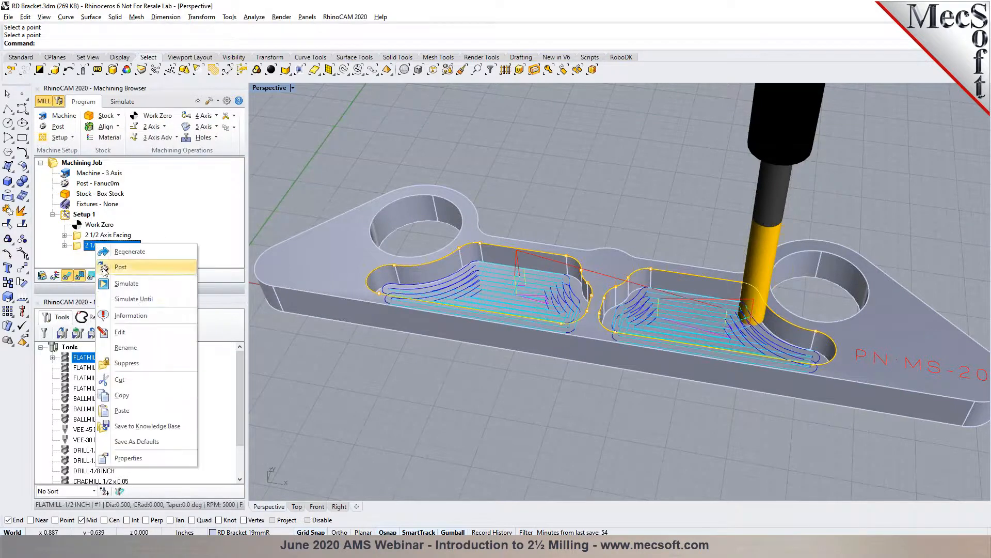
left_click(137, 410)
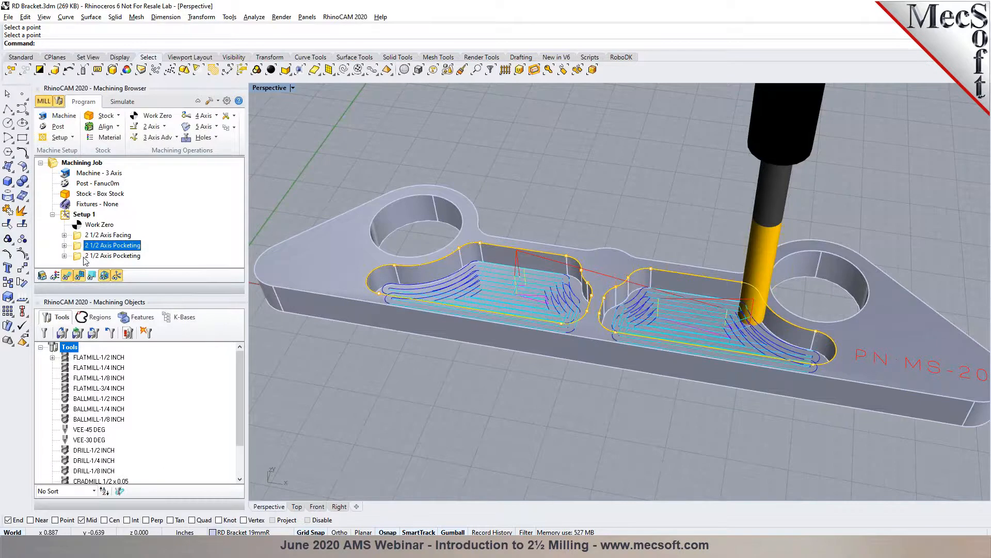
- Replace all machining regions of the copied pocketing operation with the top edges of the two large round holes
left_click(81, 256)
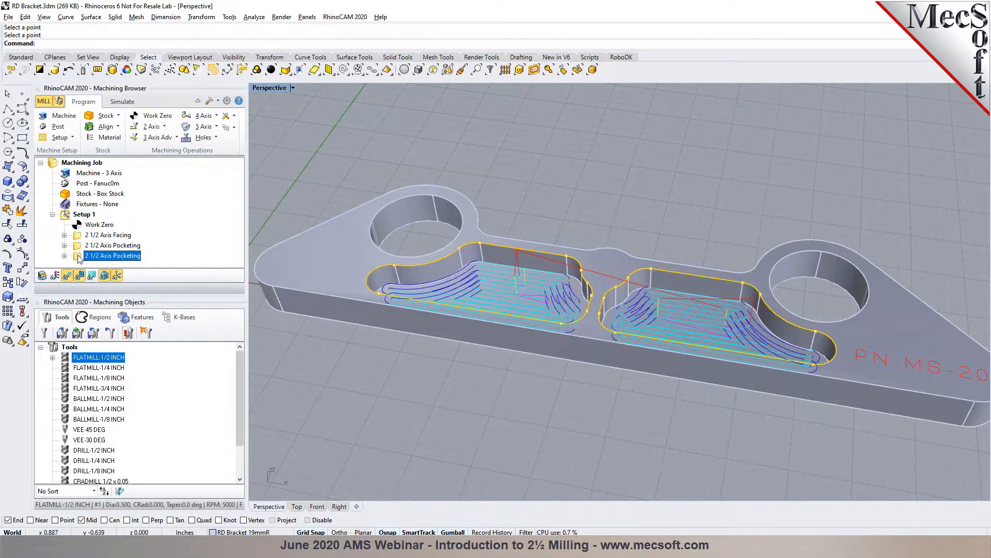
double_click(79, 257)
left_click(89, 315)
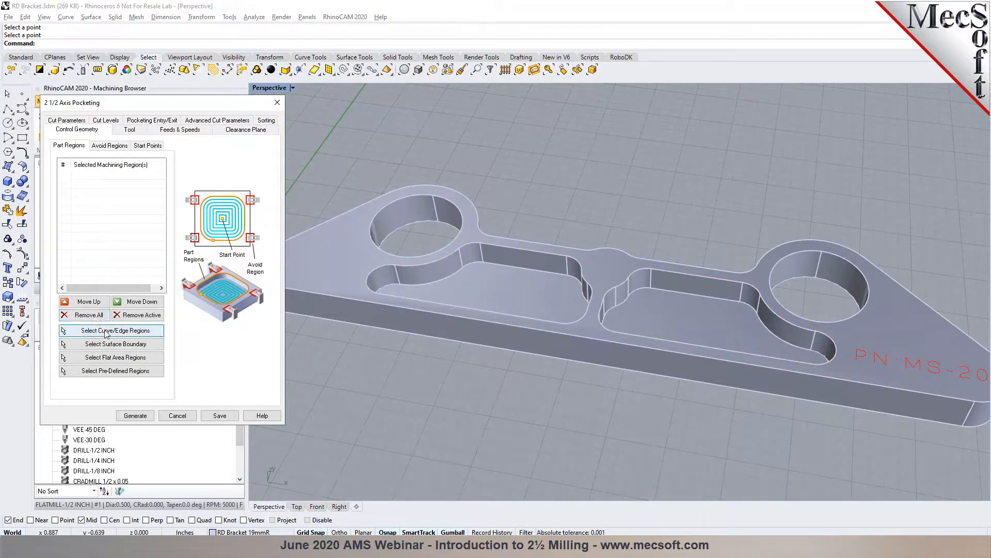
left_click(106, 331)
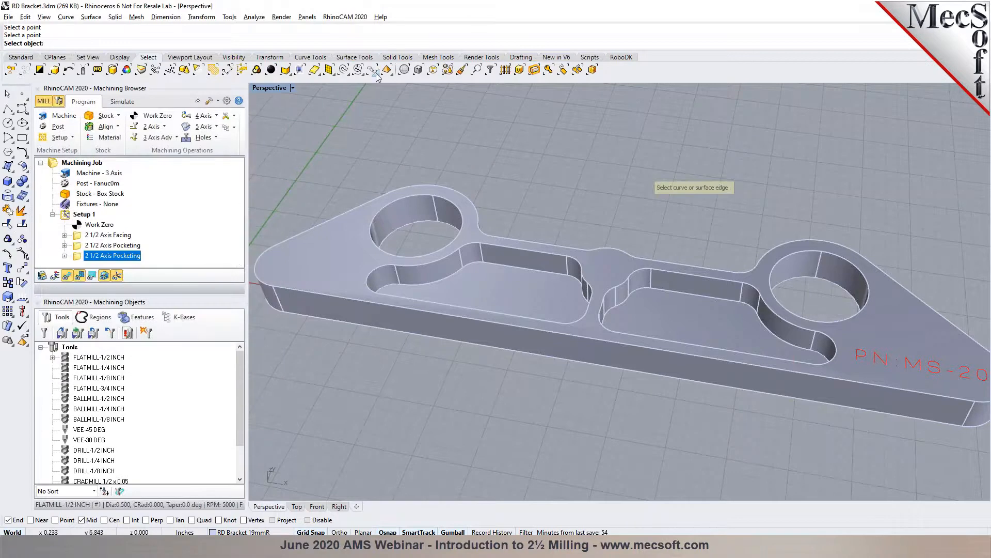
left_click(418, 196)
left_click(823, 254)
right_click(774, 212)
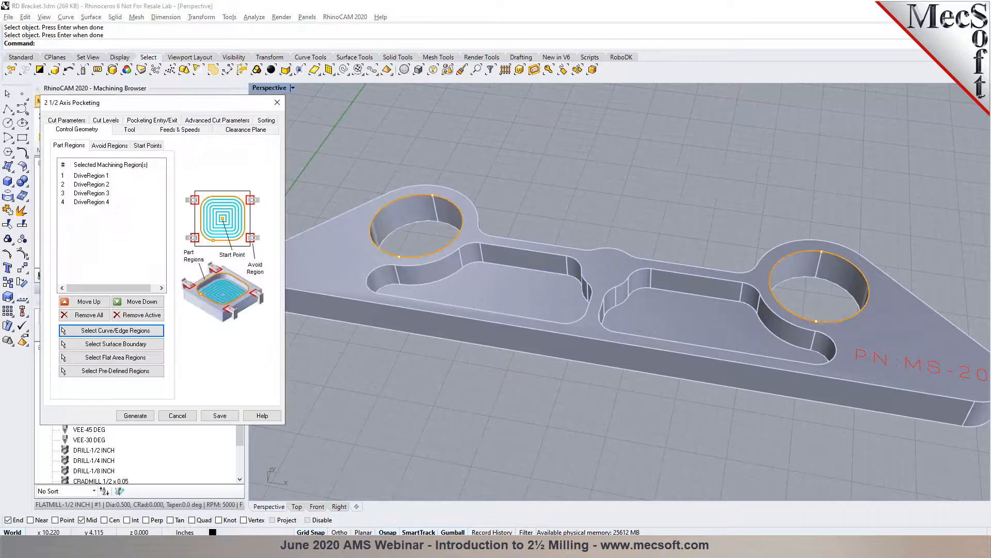
- Pick the total cut depth along the hole's full height, set the rough depth per cut to 0.299213, and generate the toolpath
left_click(130, 130)
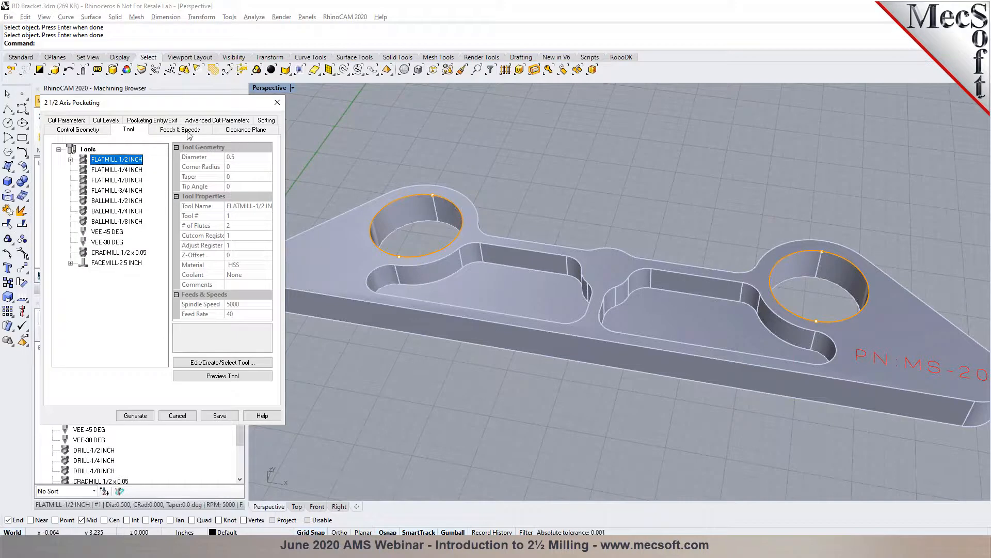
left_click(106, 121)
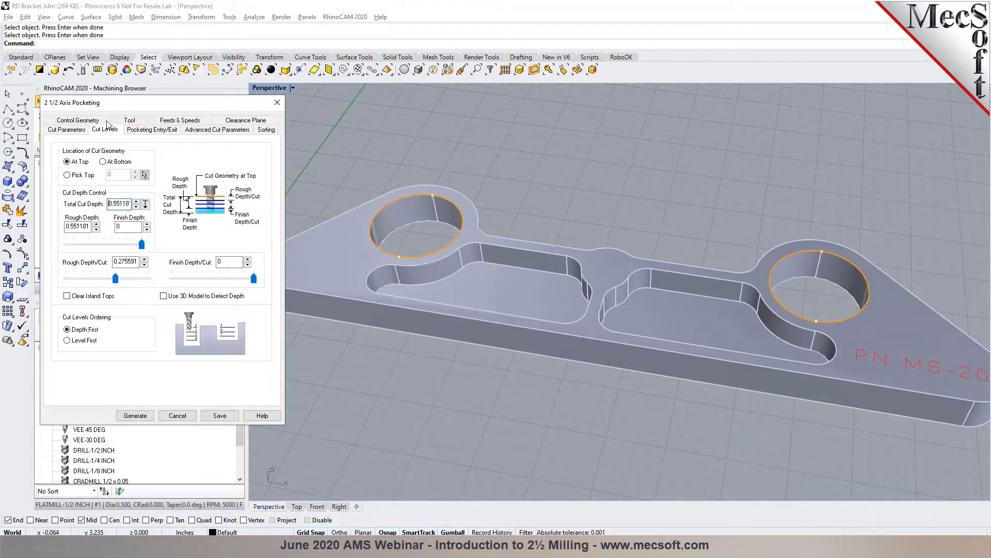
left_click(145, 205)
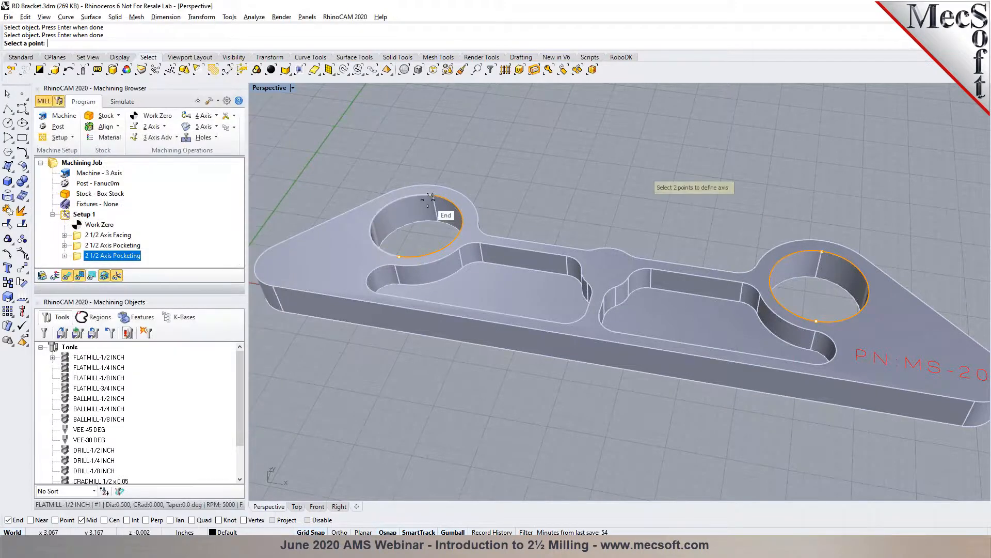
left_click(449, 230)
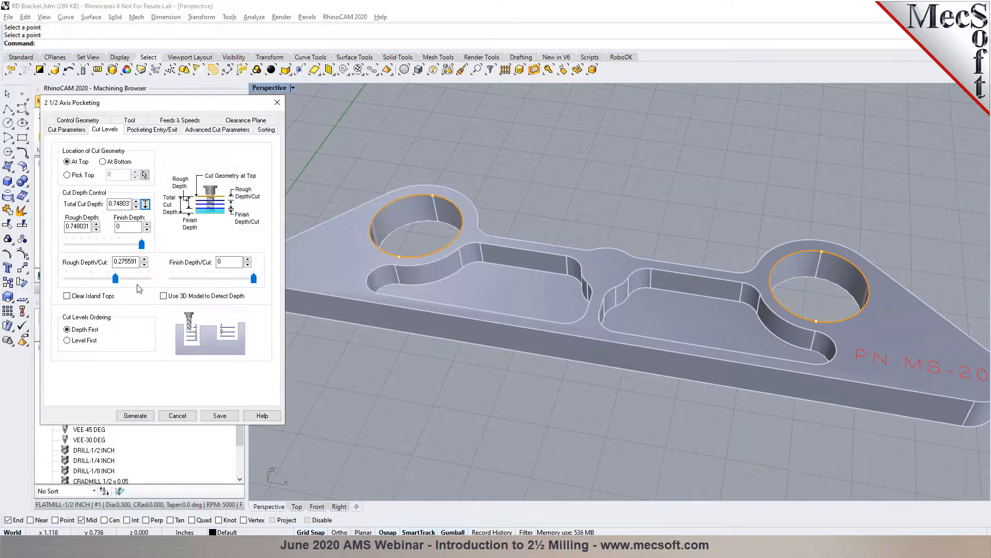
mouse_move(117, 284)
left_mouse_down()
mouse_move(90, 286)
mouse_move(102, 281)
left_mouse_up()
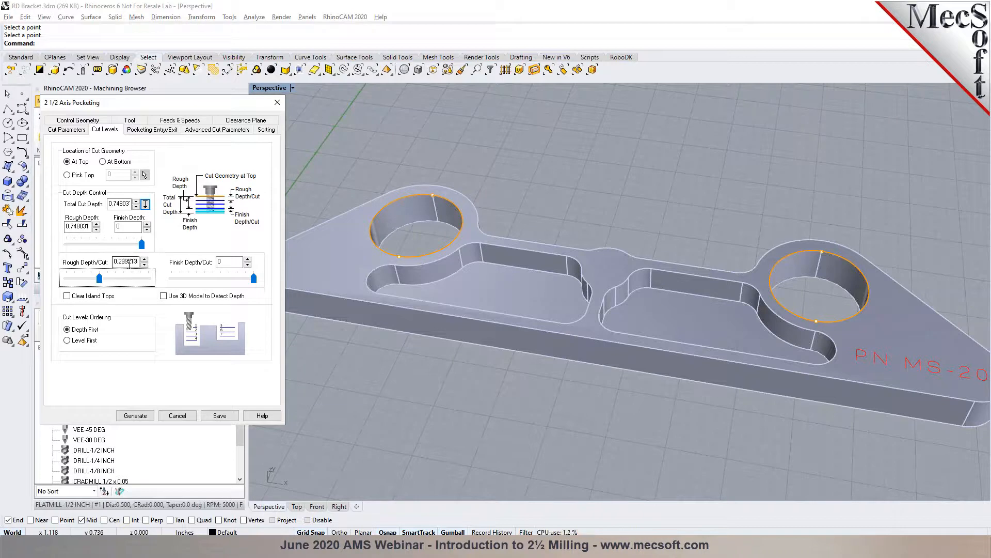
left_click(138, 415)
- Inspect the hole toolpaths from the side, and simulate the copied pocketing operation at a faster speed
right_click_drag(433, 397, 436, 334)
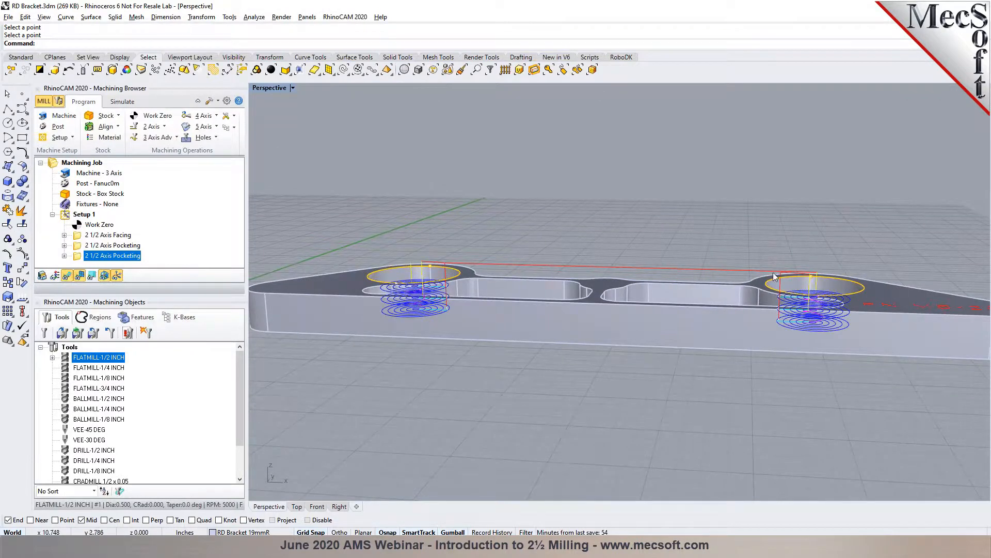
right_click_drag(547, 260, 527, 335)
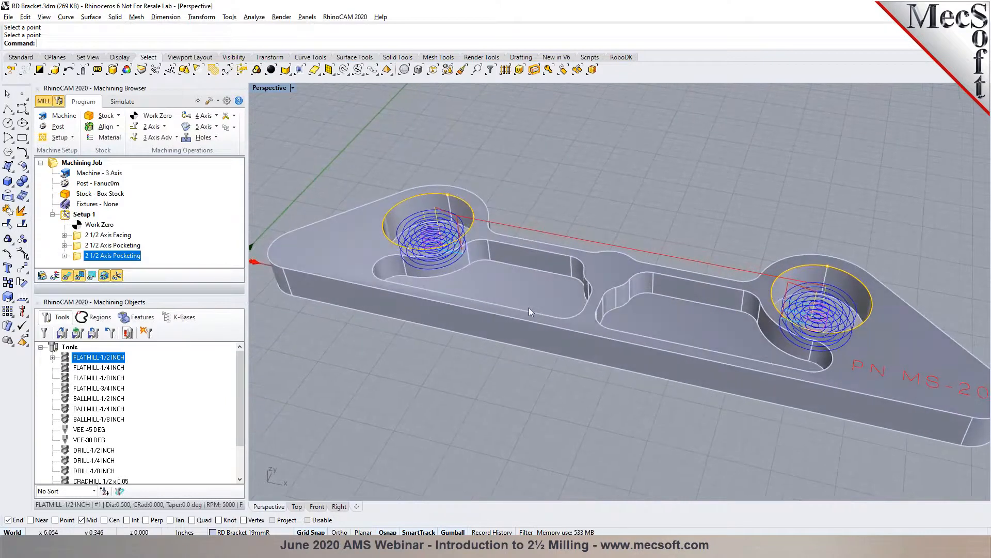
left_click(109, 106)
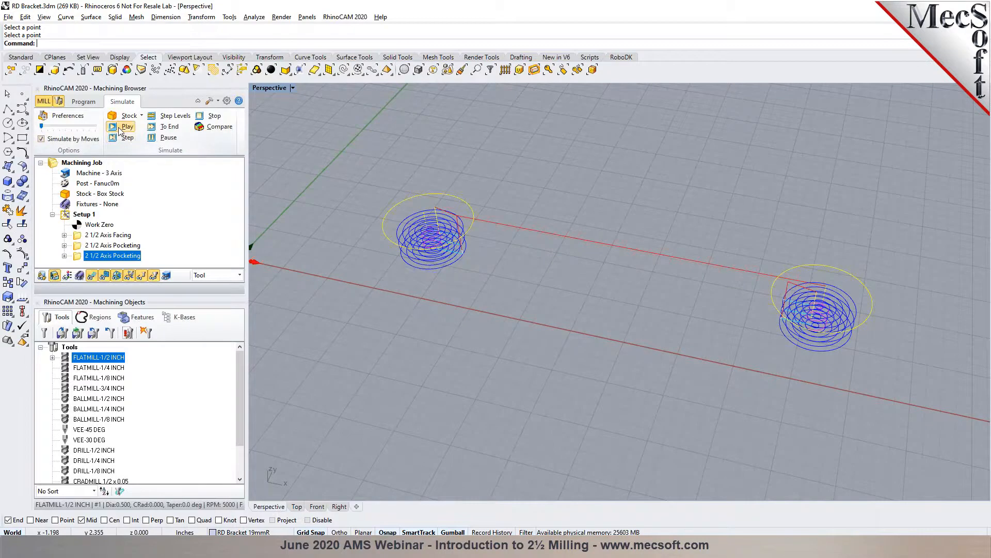
left_click(124, 127)
left_click_drag(42, 127, 71, 127)
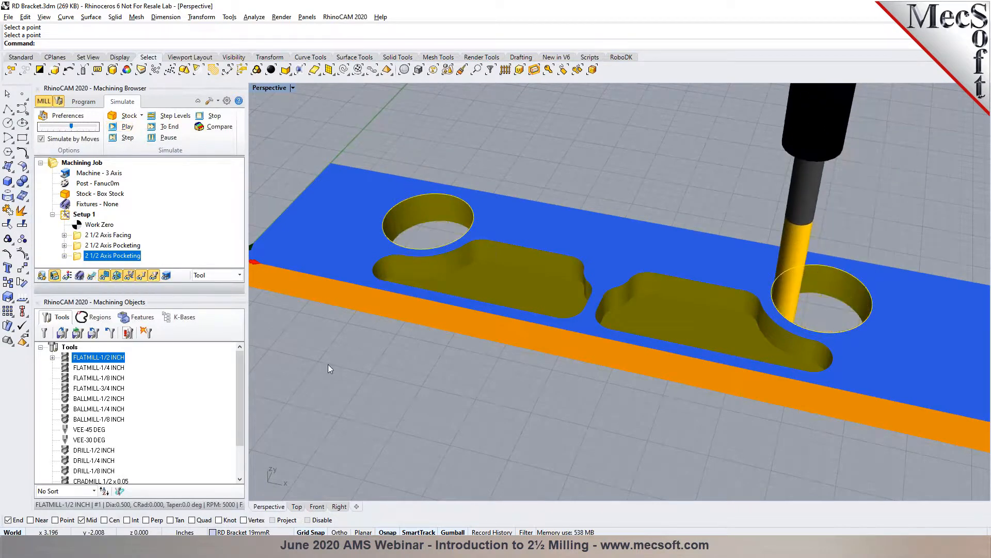
- Create a 2 Axis Engraving operation for the PN MS-20 text on the bracket's end
left_click(88, 103)
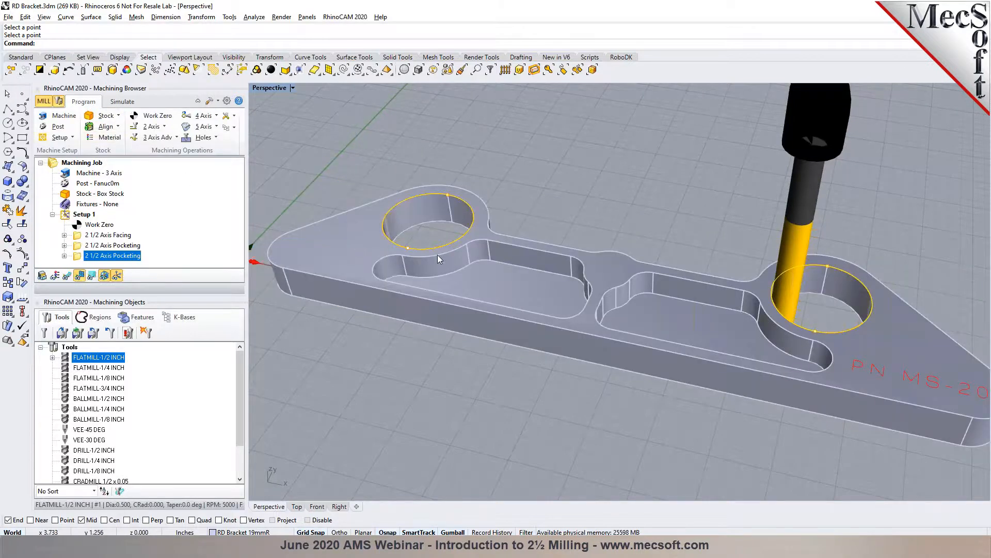
scroll(437, 256, "down", 5)
scroll(733, 329, "up", 4)
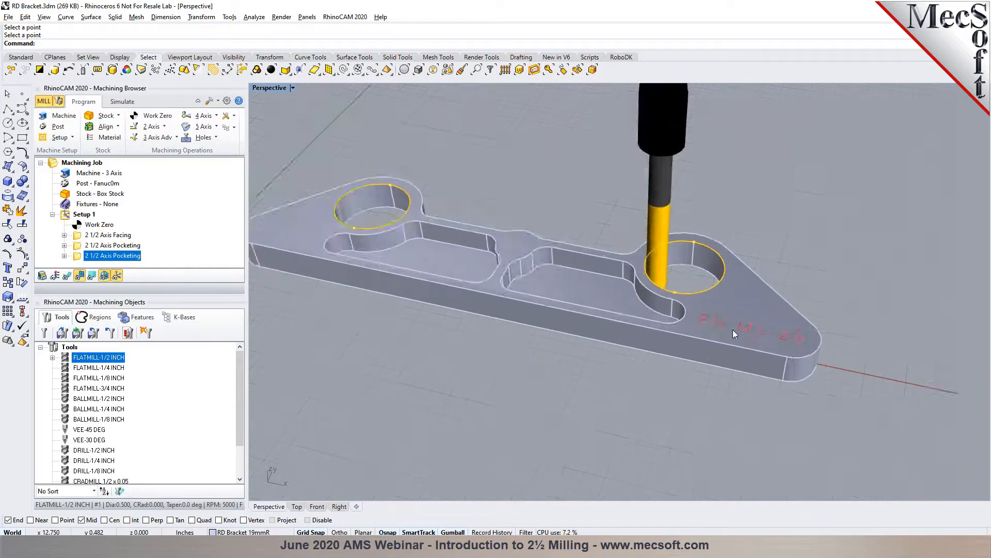
scroll(733, 329, "up", 1)
scroll(733, 330, "up", 3)
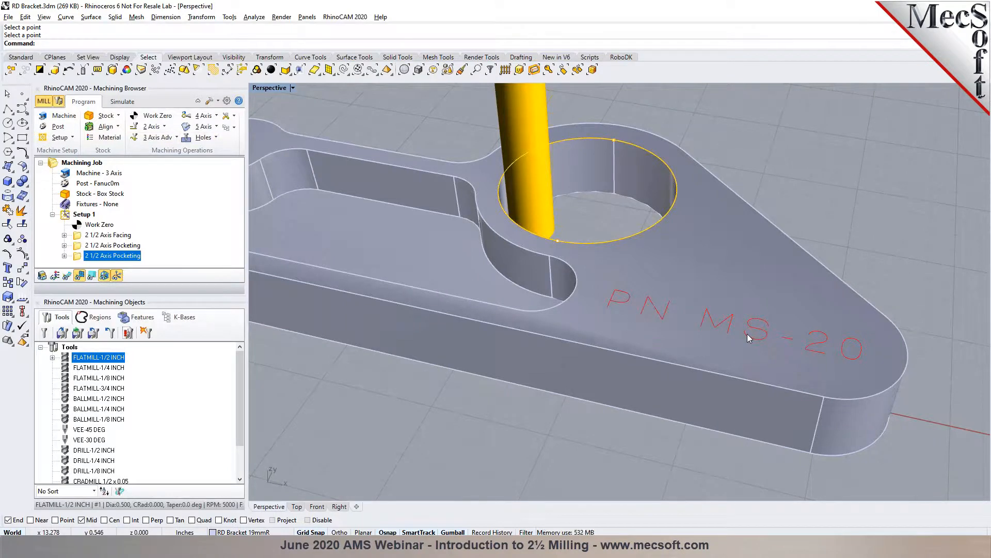
left_click(164, 126)
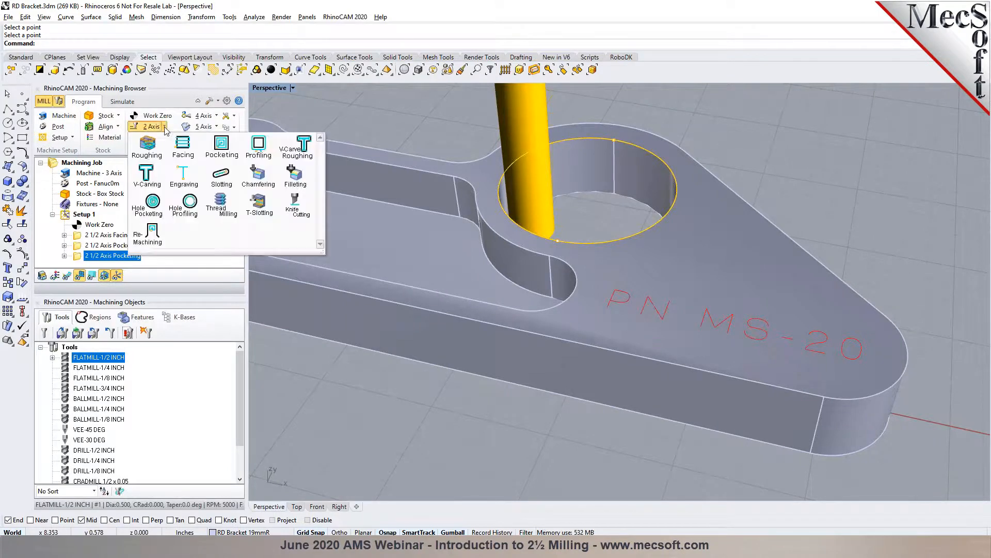
left_click(184, 176)
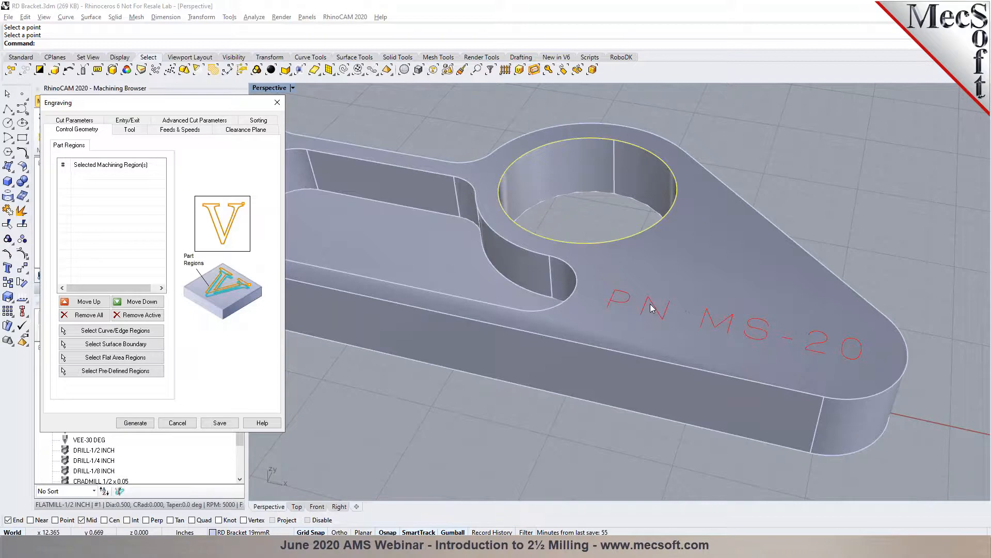
- Select all PN MS-20 text curves by matching the color of the letter P, and add them as the engraving's machining regions
left_click(99, 318)
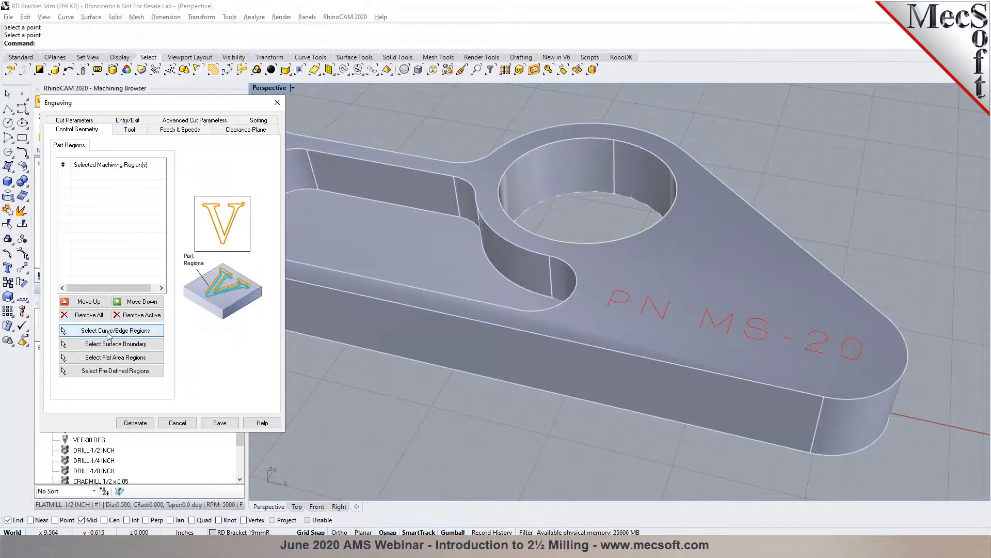
left_click(109, 333)
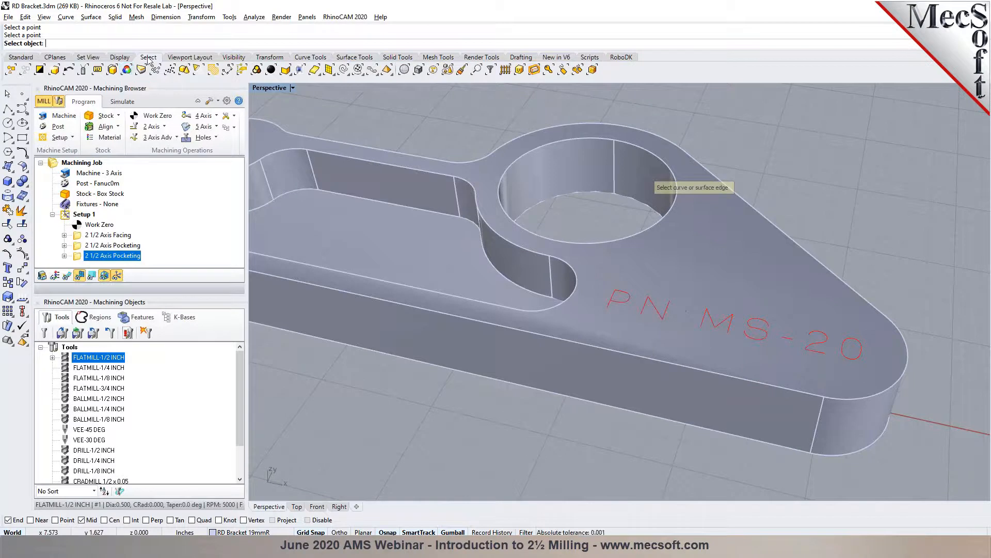
left_click(128, 71)
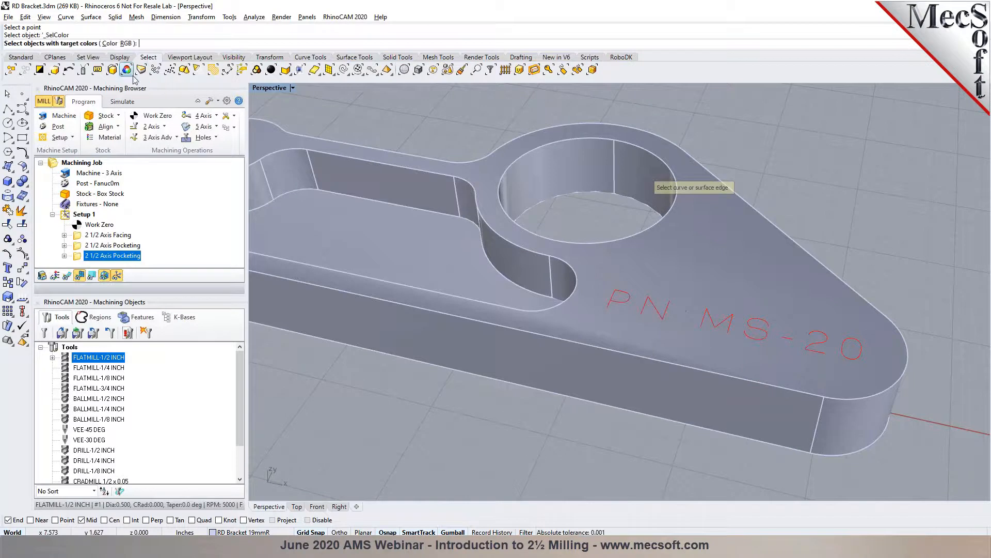
scroll(605, 312, "up", 5)
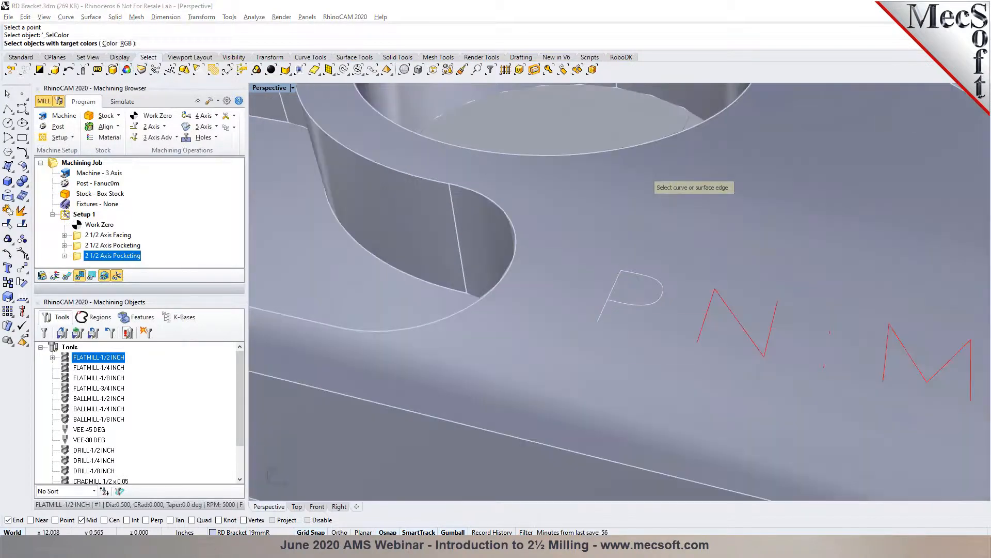
left_click(606, 312)
left_click(631, 337)
scroll(578, 307, "down", 5)
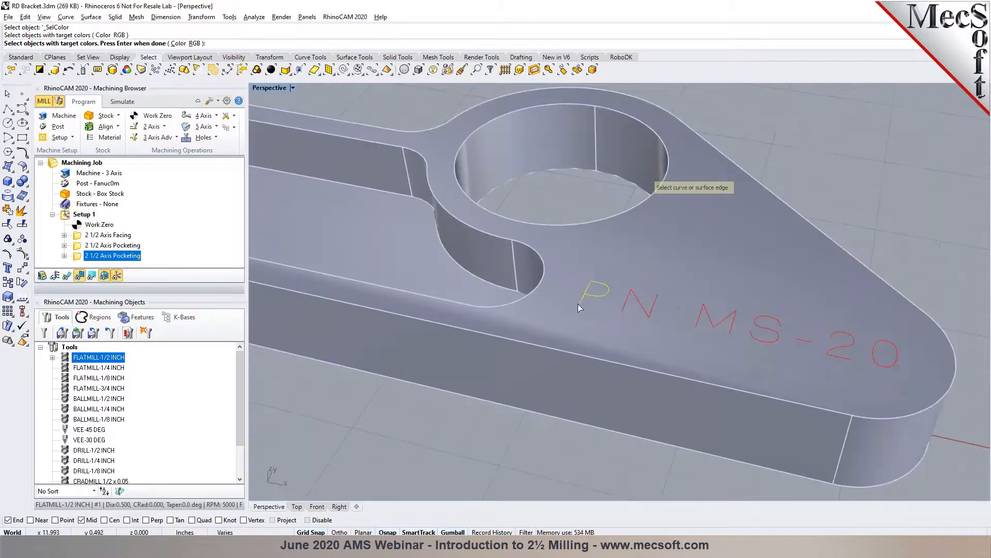
key("Return")
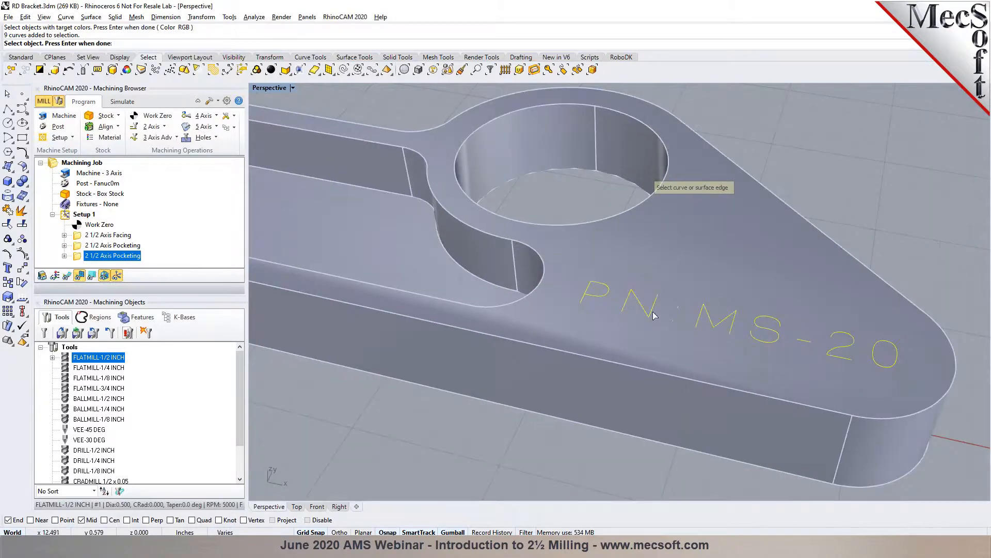
scroll(832, 361, "down", 2)
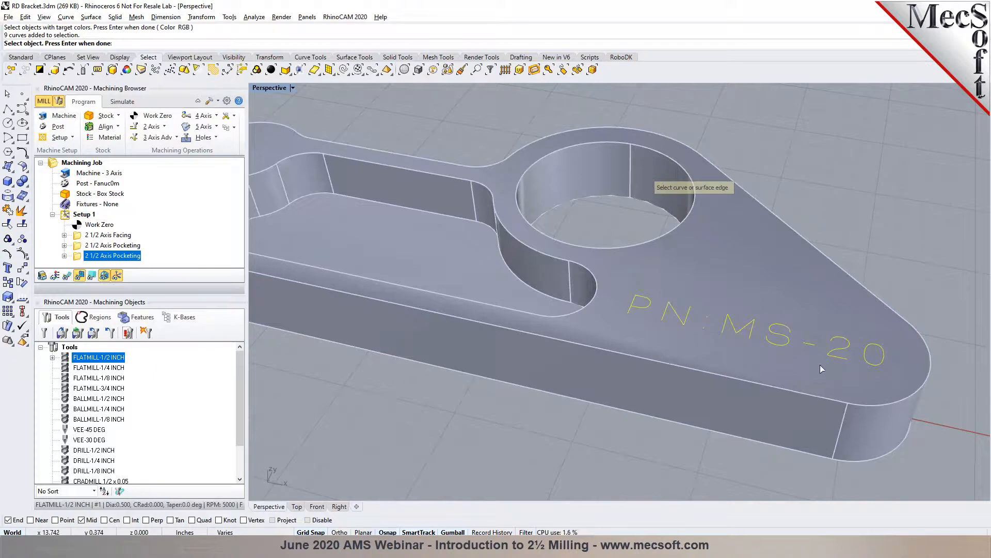
key("Return")
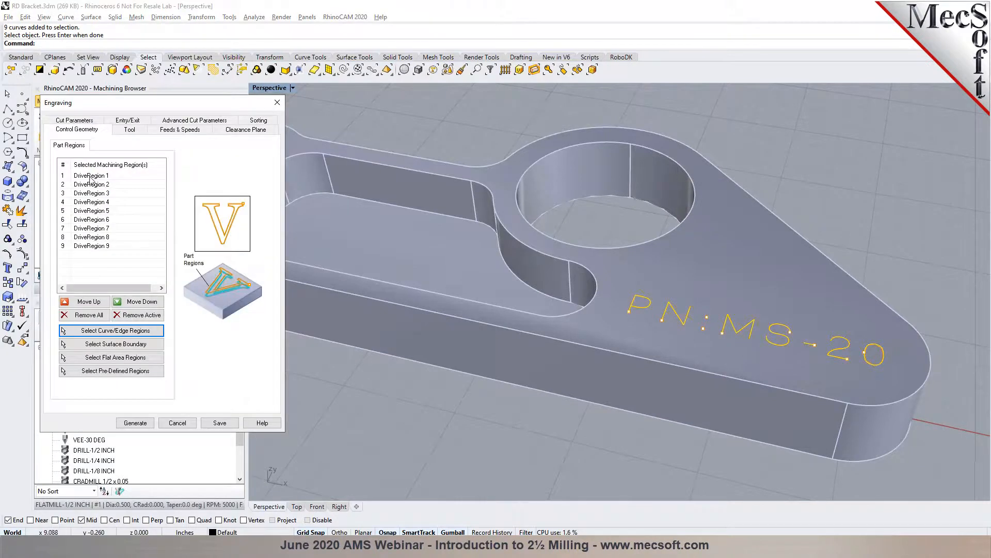
- Choose the VEE-45 DEG tool for the engraving, check its taper angle in the tool definition, and accept it
left_click(128, 130)
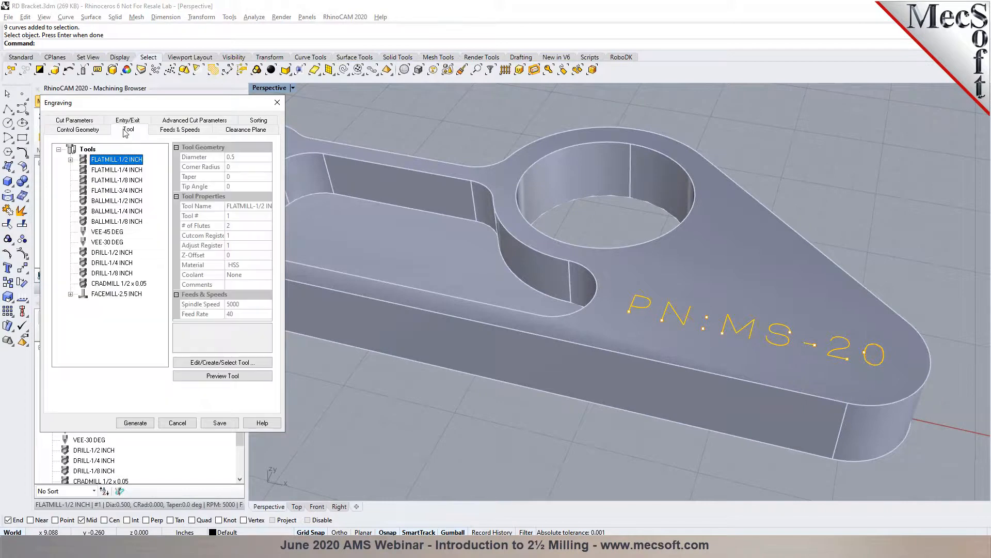
left_click(88, 234)
double_click(98, 232)
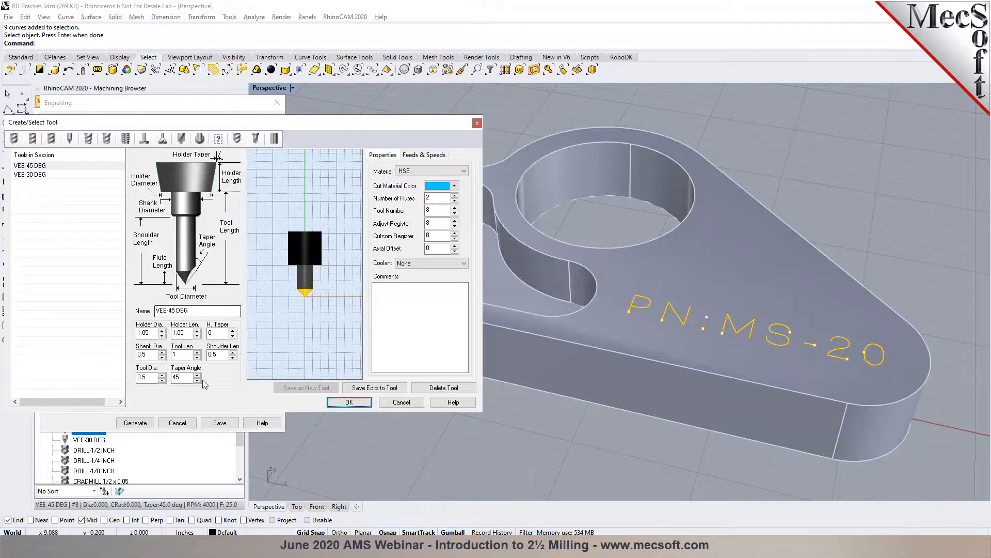
double_click(175, 377)
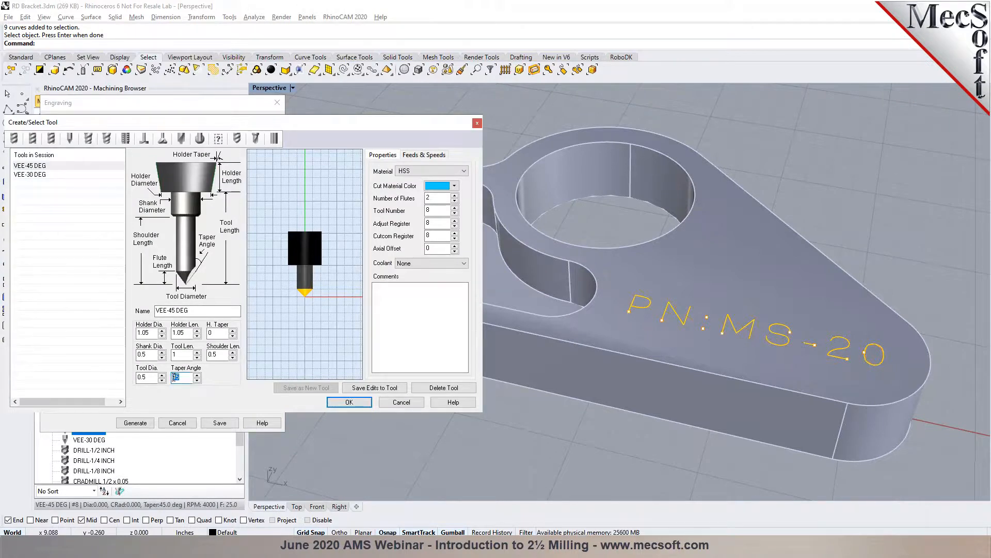
left_click(333, 404)
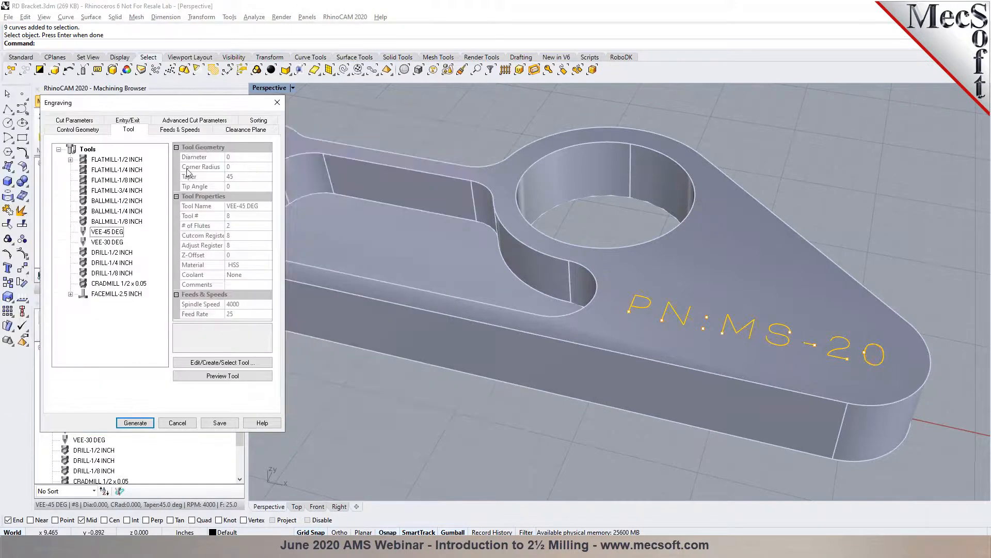
- Review the engraving's feeds and speeds, and check the clearance plane above the part from a lower angle
left_click(190, 132)
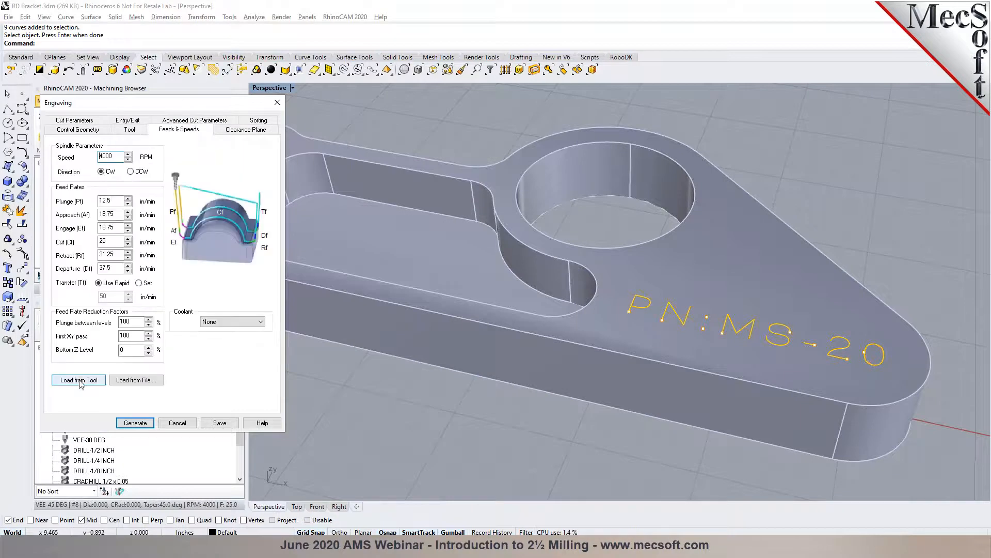
left_click(223, 129)
right_click_drag(454, 320, 664, 317)
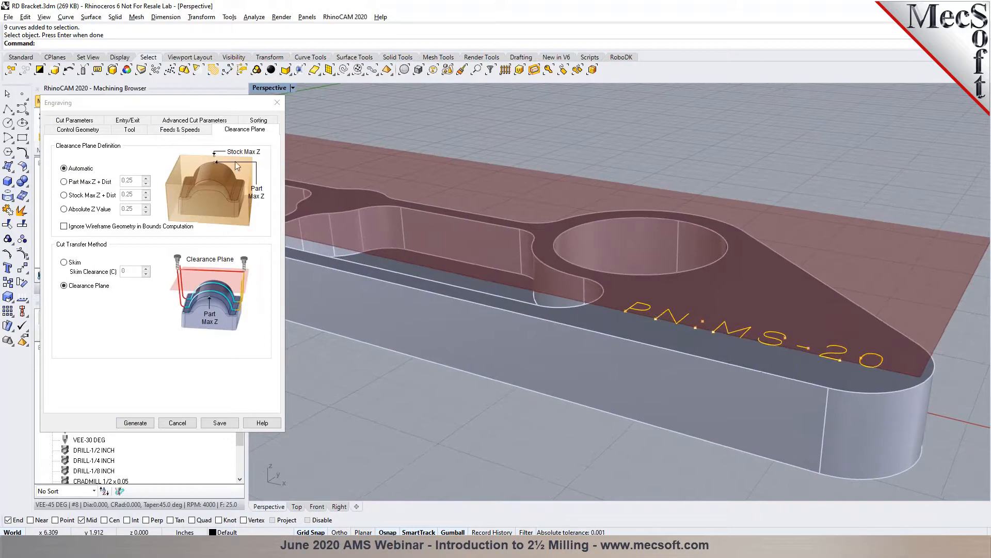
- Set the engraving's total cut depth to 0.02 and its rough depth per cut to 0.02
left_click(86, 125)
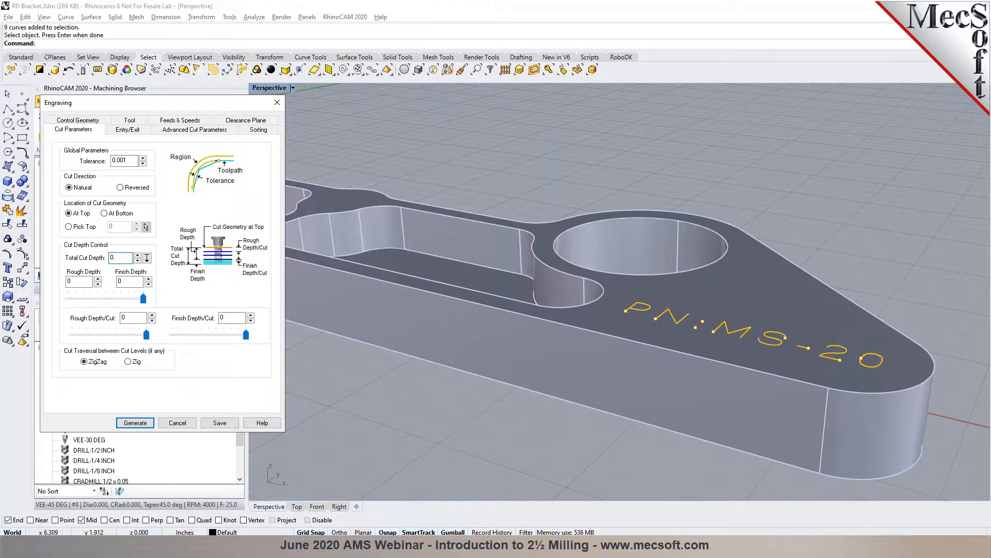
type(".02")
left_click(134, 318)
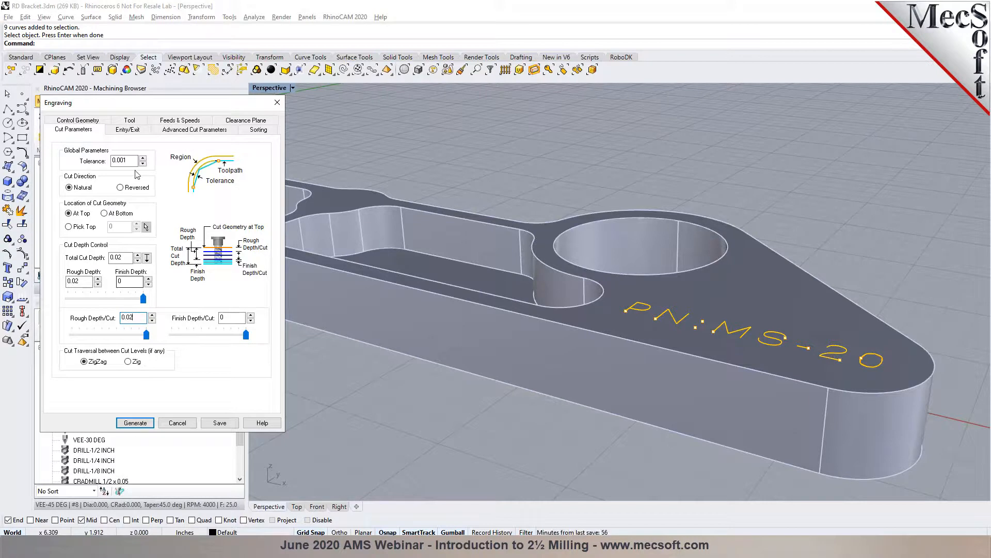
- Set the engraving operation's entry and exit motions to None and generate its toolpath
left_click(127, 129)
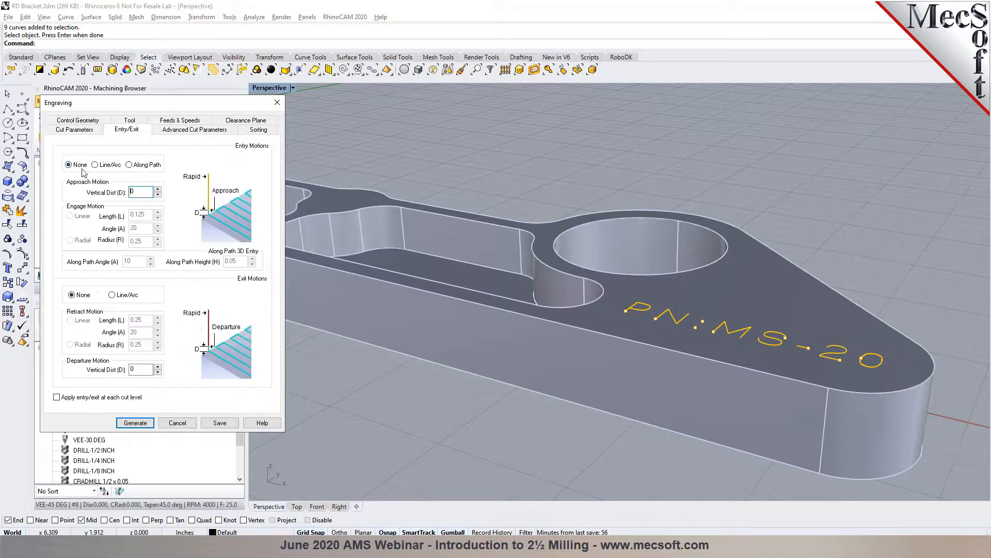
left_click(80, 295)
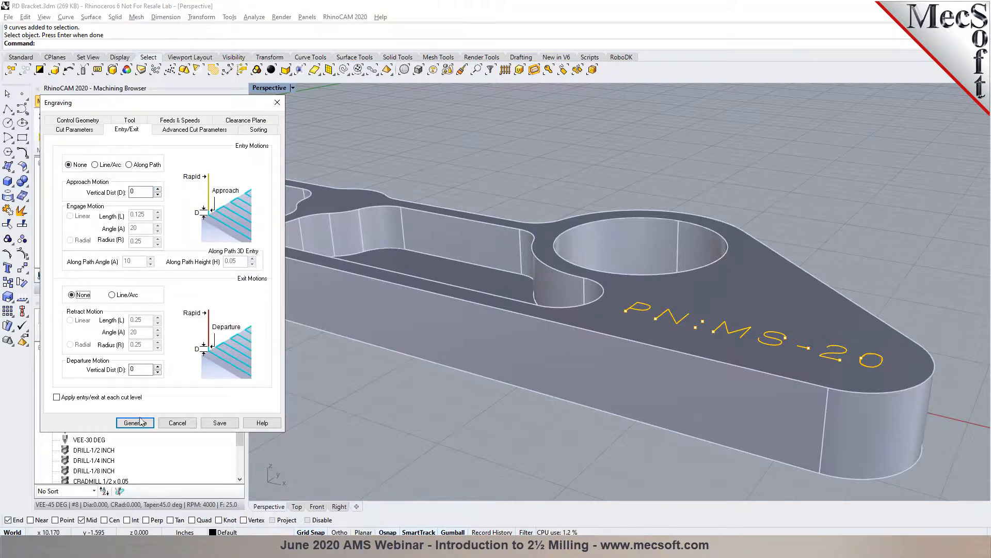
left_click(129, 423)
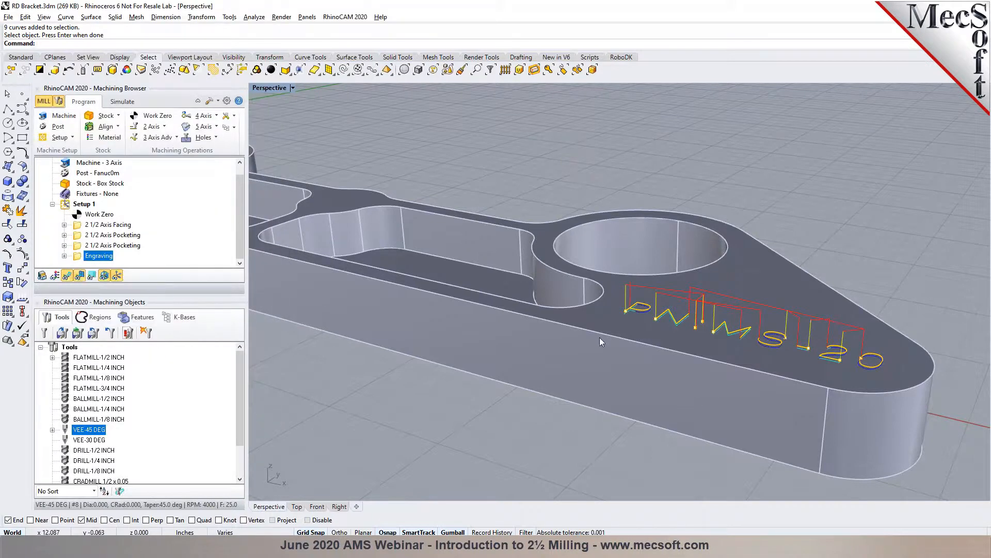
- Examine the engraving toolpath's depth and transfer moves around the part-number text up close
right_click_drag(600, 337, 640, 331)
scroll(646, 317, "up", 3)
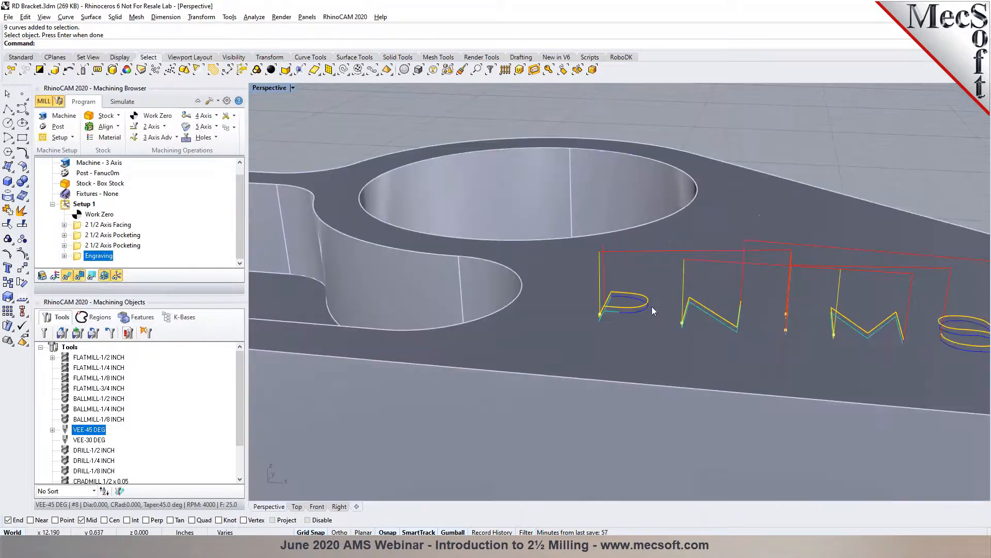
left_click(82, 277)
scroll(606, 314, "up", 3)
right_click_drag(649, 294, 588, 304)
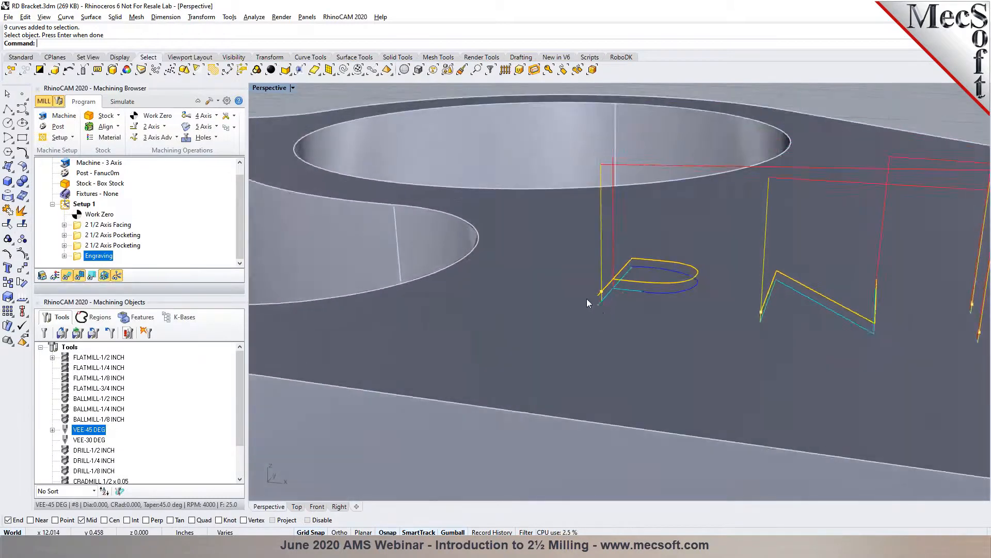
scroll(586, 298, "down", 5)
scroll(697, 316, "down", 5)
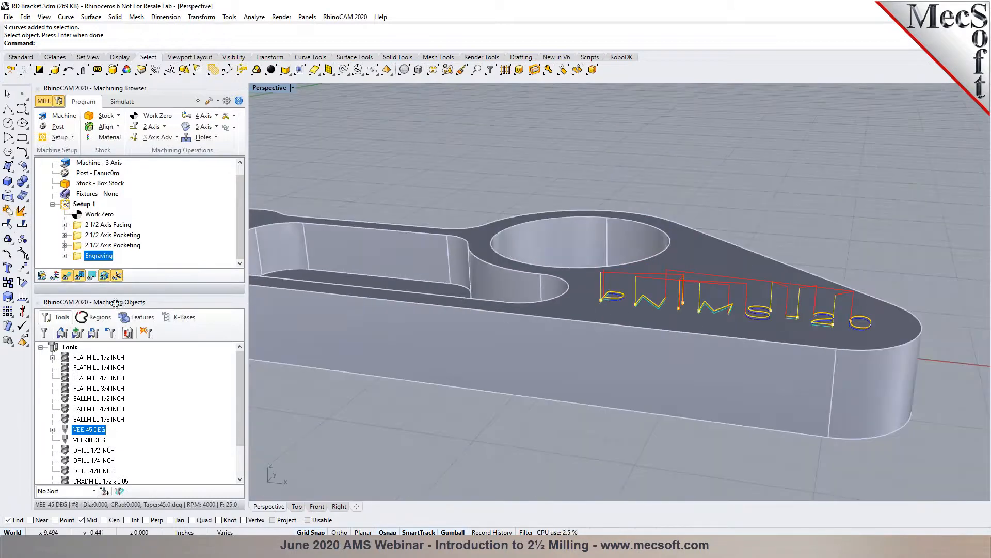
left_click(81, 277)
left_click(81, 277)
- Simulate the engraving operation with Simulate by Moves turned off and the simulation speed at its lowest setting
left_click(121, 102)
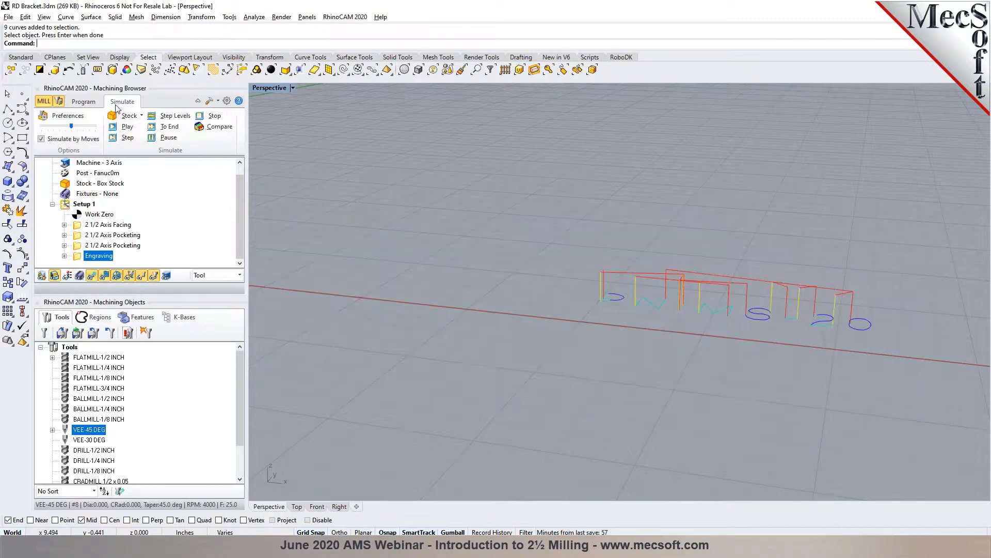
left_click(124, 126)
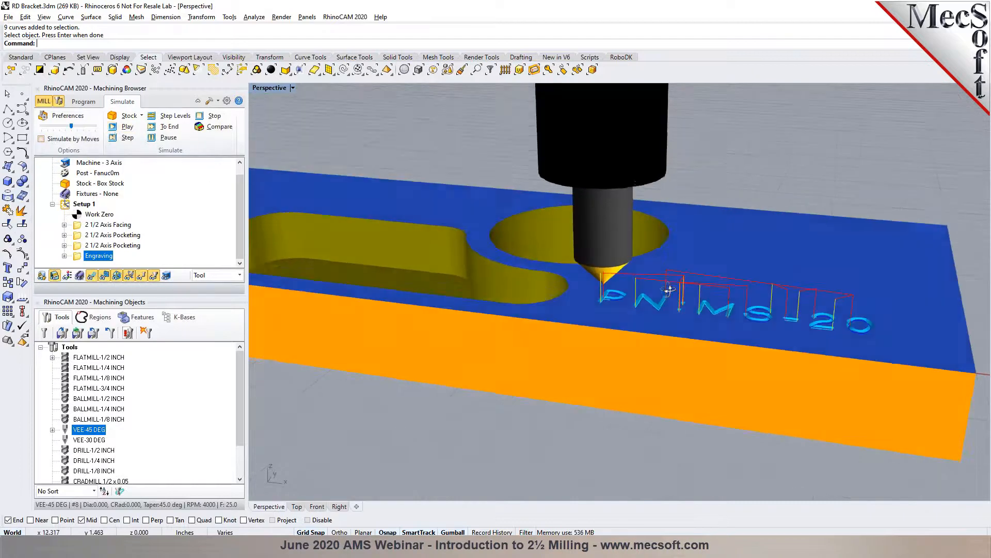
left_click_drag(72, 127, 42, 126)
left_click(115, 127)
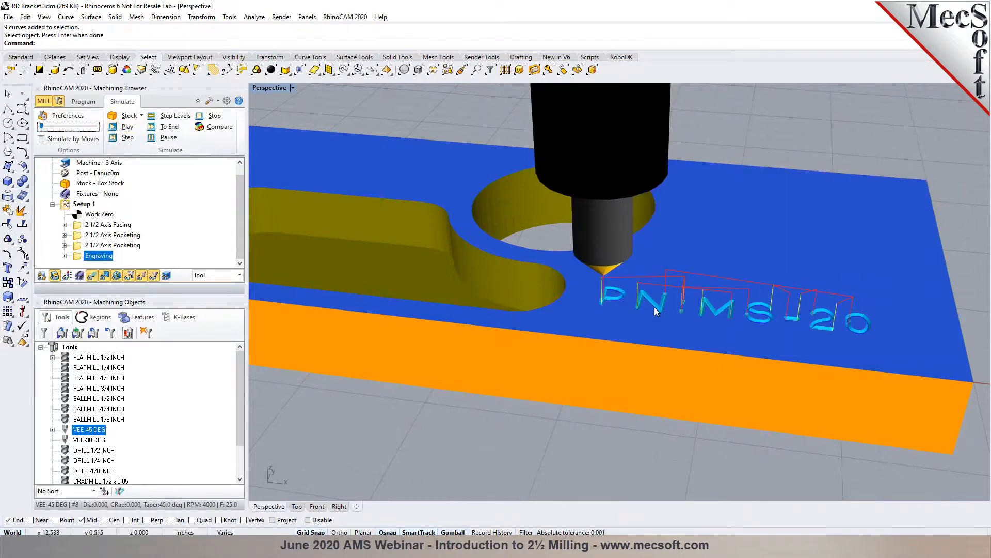
- Change the engraving operation's sorting to Minimum Distance Sort with a Lower Left start point and regenerate the toolpath
left_click(84, 101)
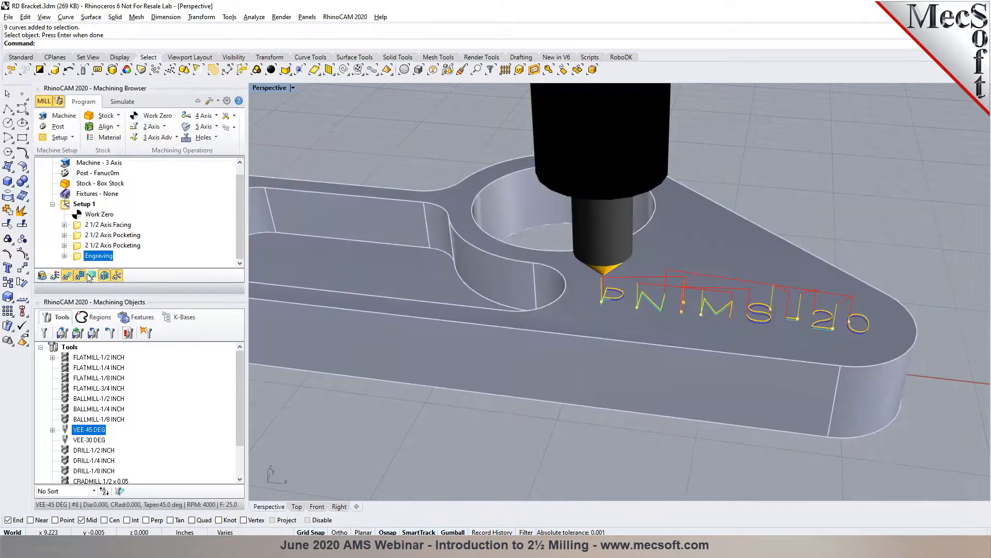
double_click(79, 257)
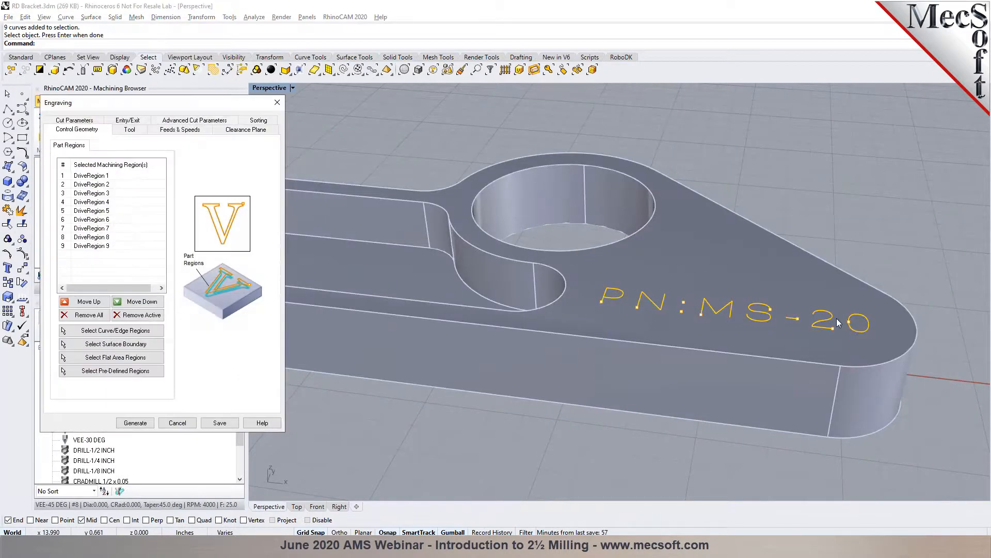
left_click(258, 121)
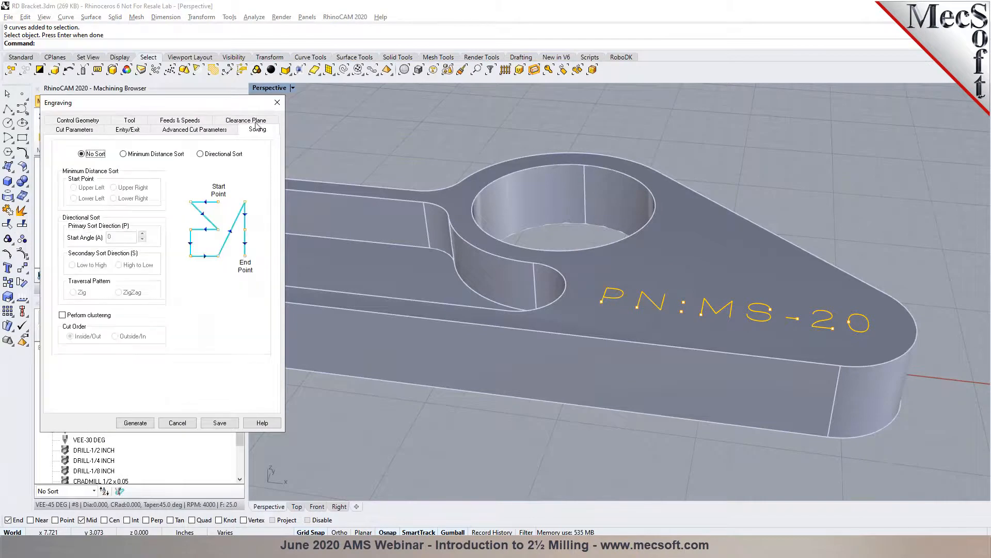
left_click(155, 154)
left_click(90, 199)
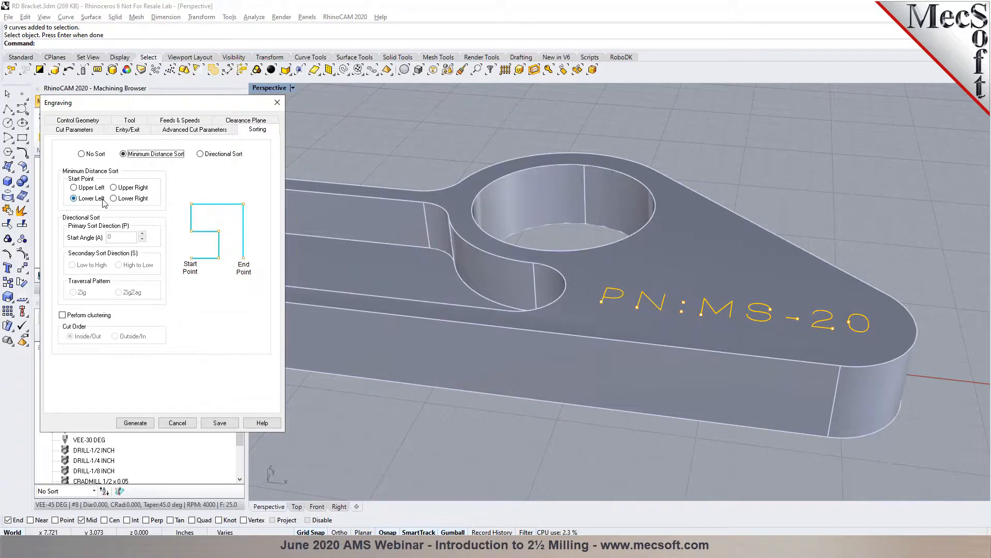
left_click(140, 424)
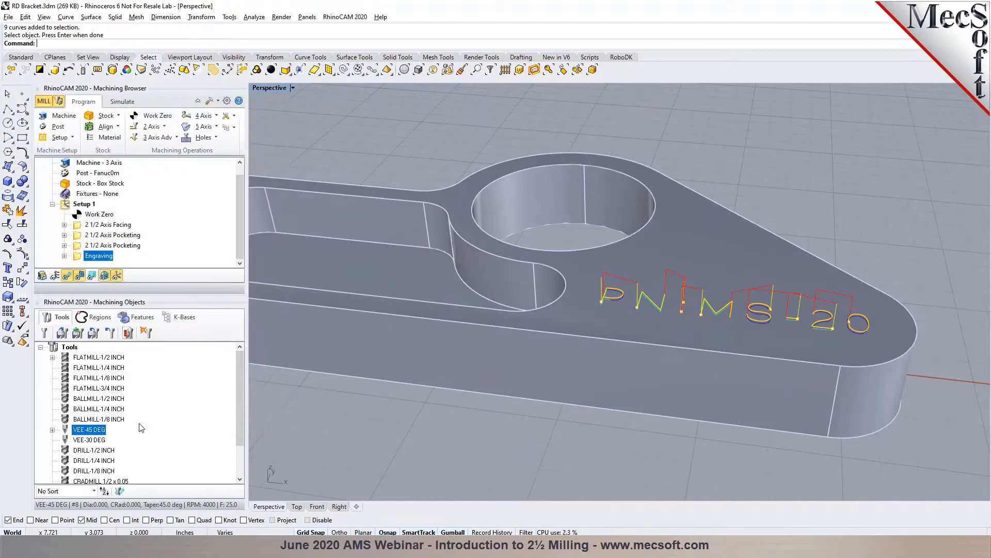
- Simulate the re-sorted engraving toolpath and inspect the engraved text, pockets and holes on the cut stock
left_click(124, 102)
left_click(113, 127)
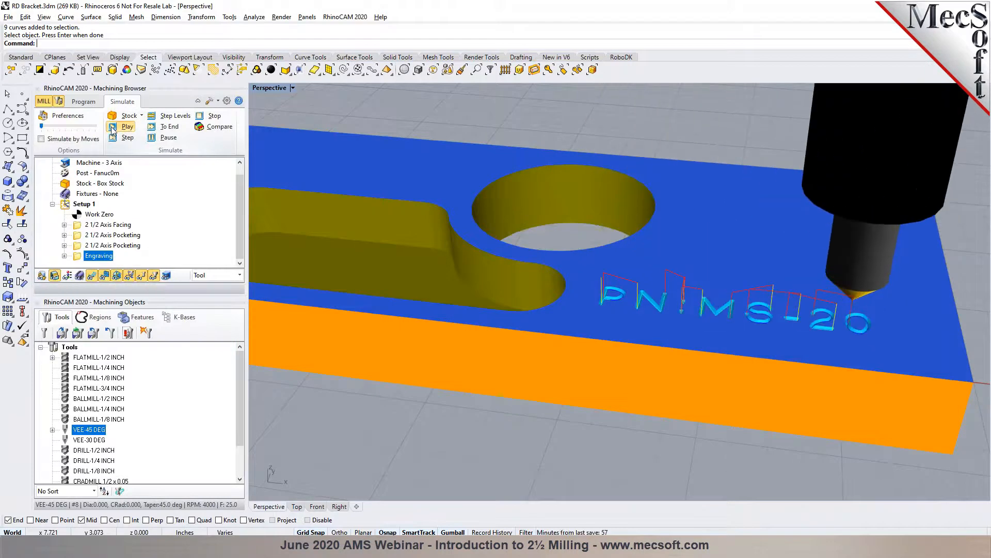
scroll(774, 303, "down", 2)
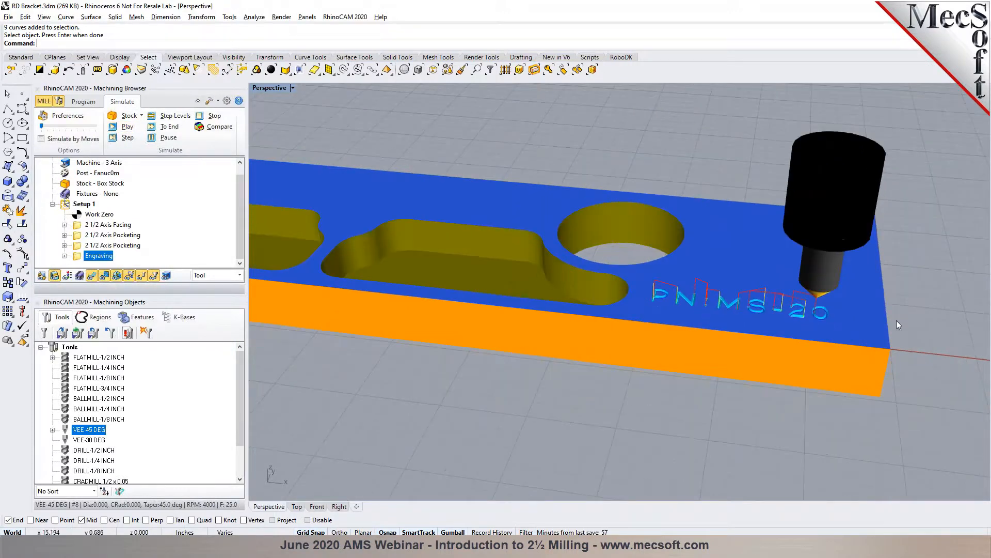
scroll(748, 308, "down", 3)
scroll(758, 308, "up", 2)
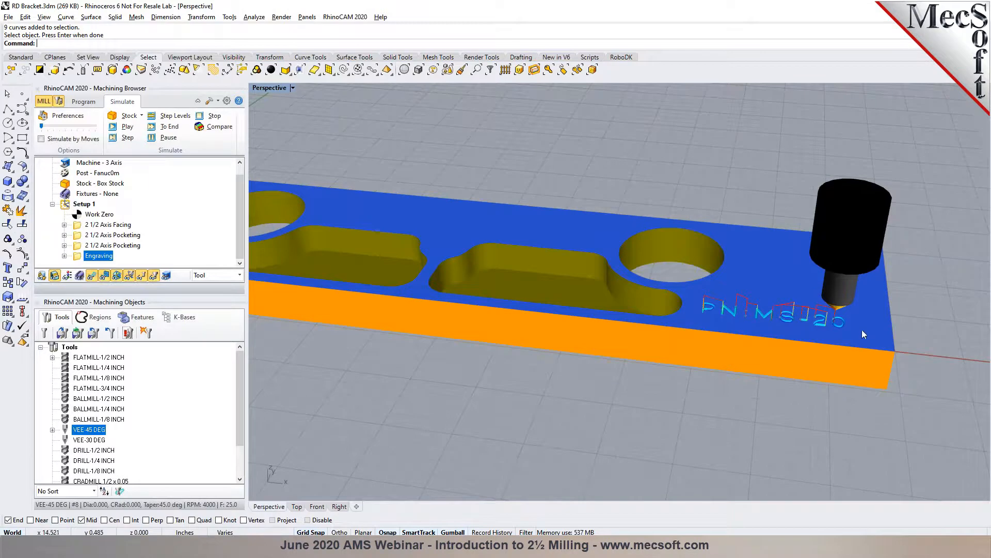
scroll(759, 310, "down", 2)
scroll(790, 318, "up", 3)
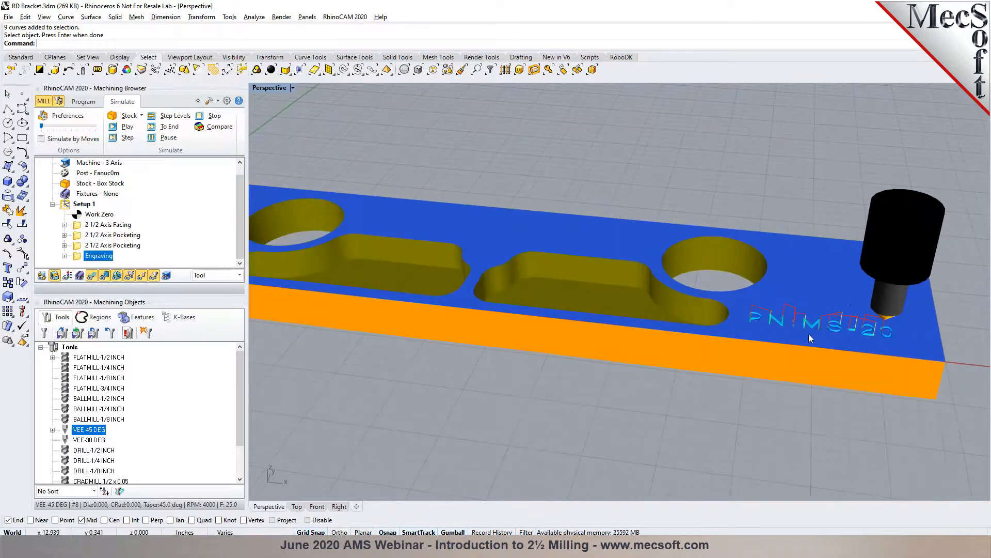
scroll(808, 334, "down", 1)
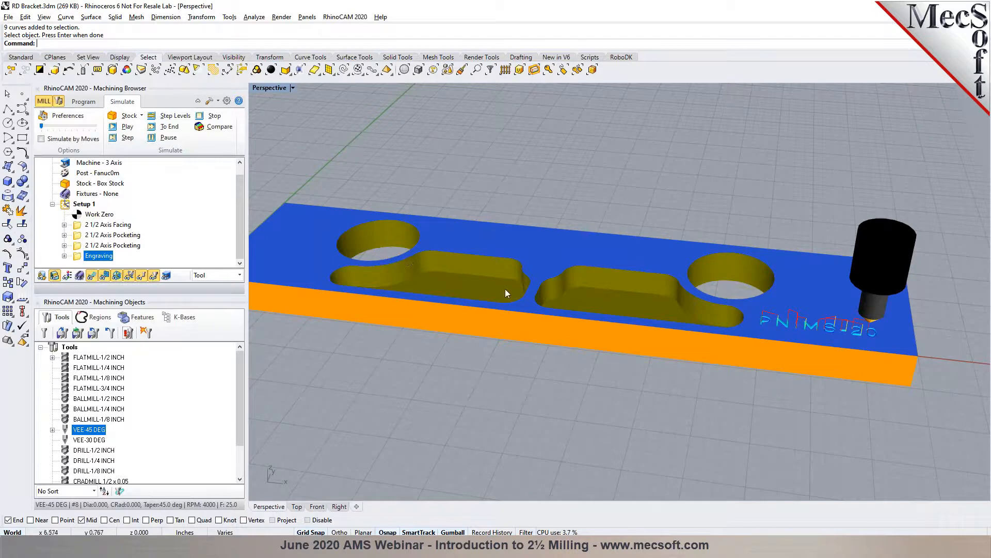
- Start a 2 1/2 Axis Profiling operation and chain-select the bracket's outer top edges as its part regions
left_click(84, 102)
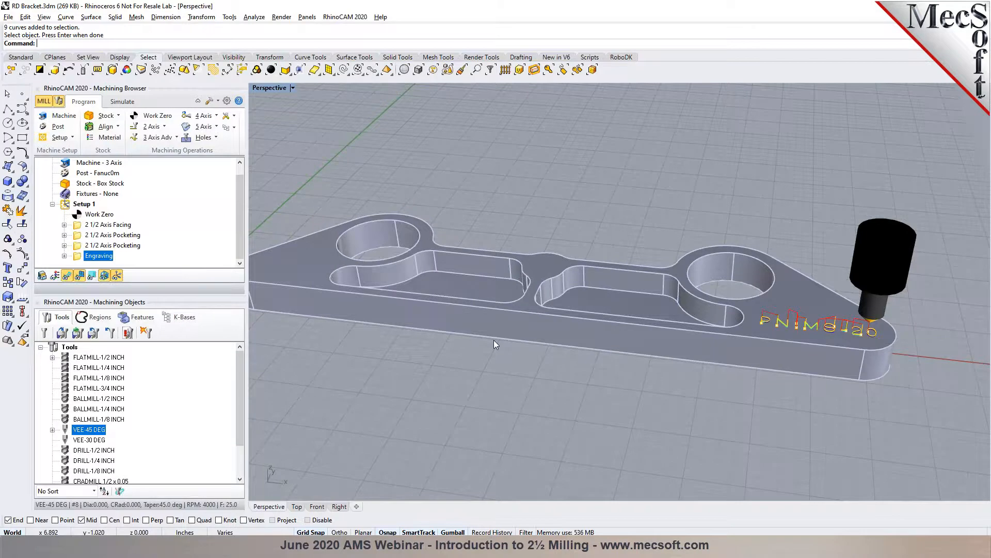
scroll(877, 341, "down", 3)
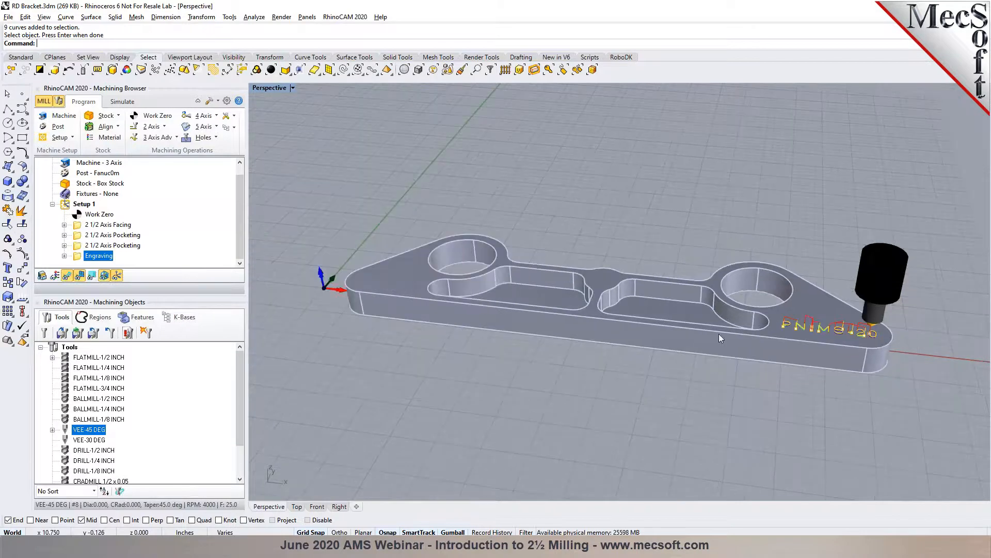
scroll(693, 328, "up", 2)
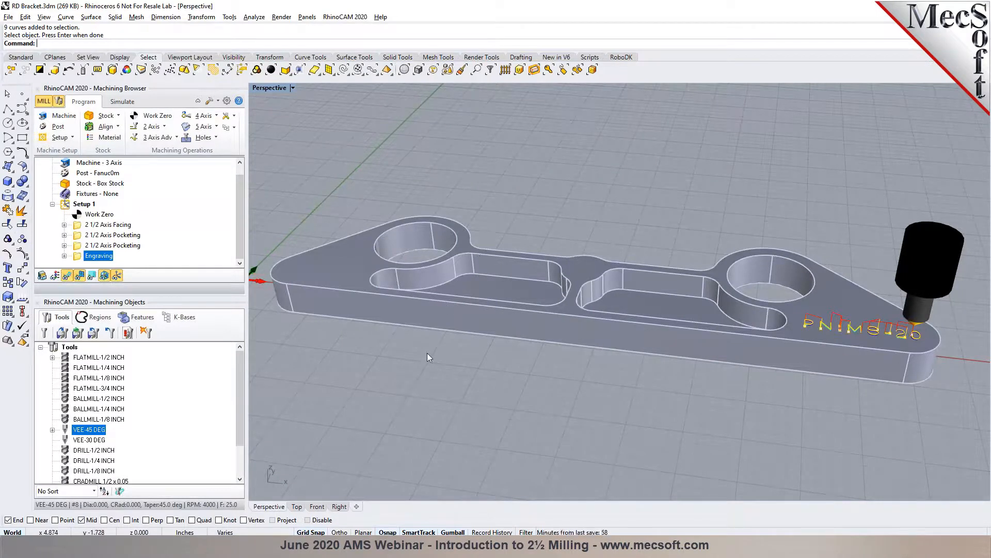
left_click(165, 127)
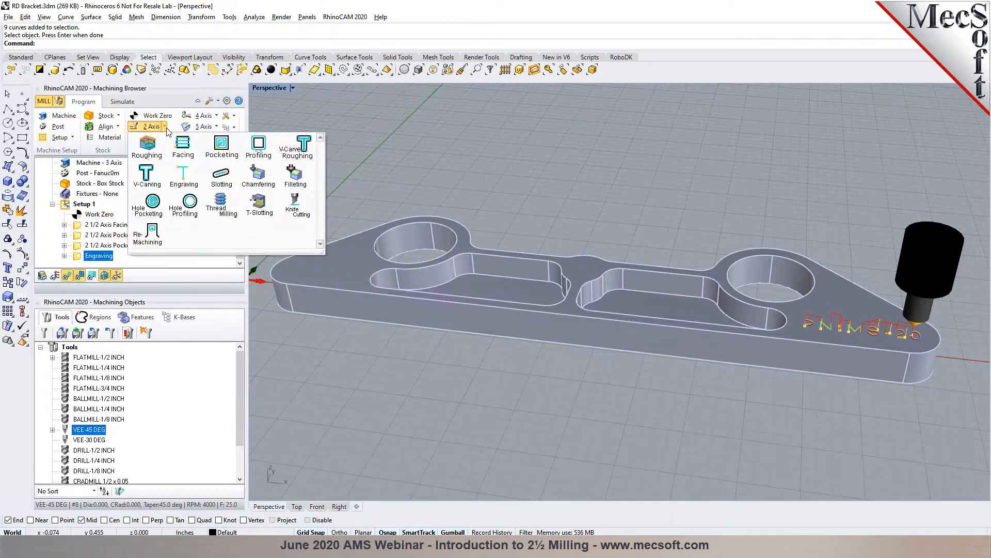
left_click(267, 163)
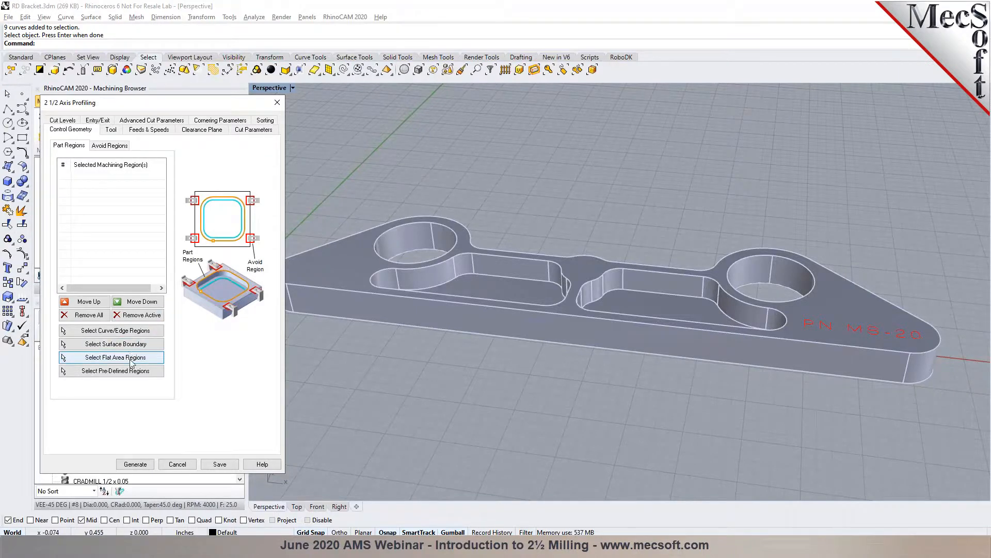
left_click(114, 331)
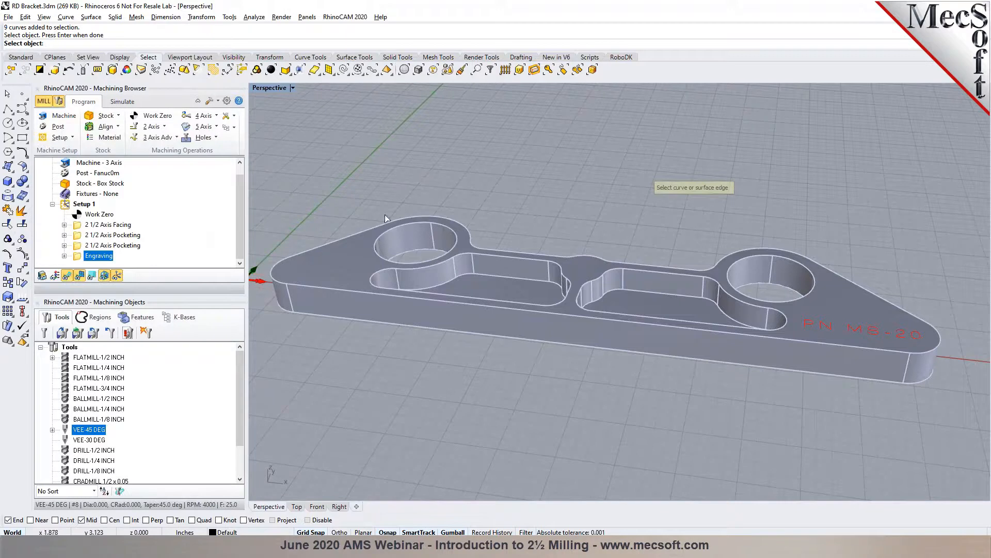
left_click(372, 70)
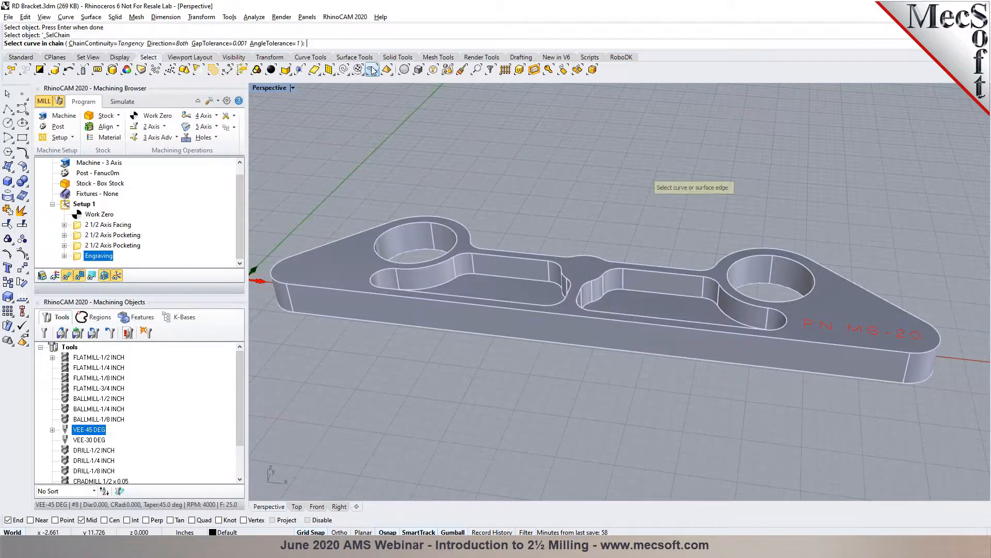
left_click(278, 281)
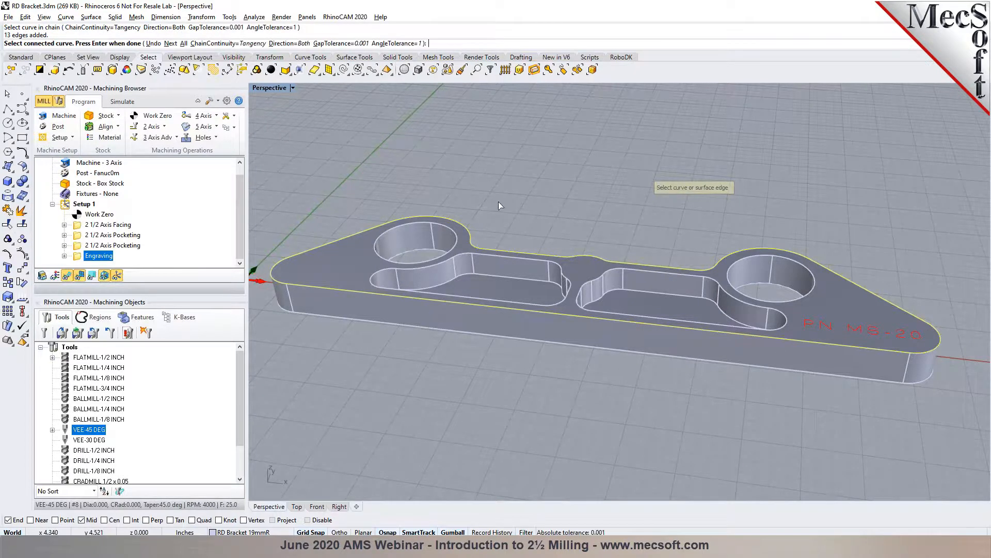
key("Return")
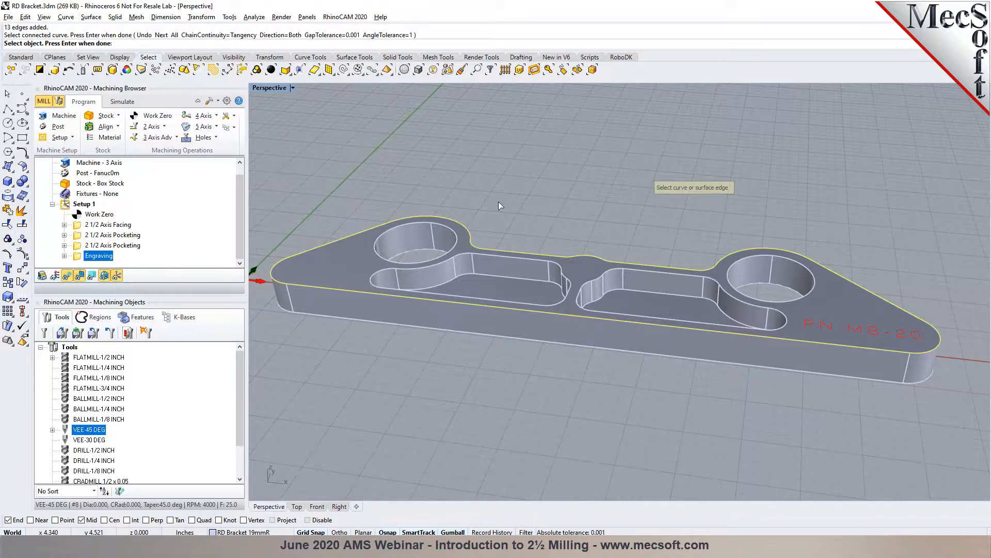
key("Return")
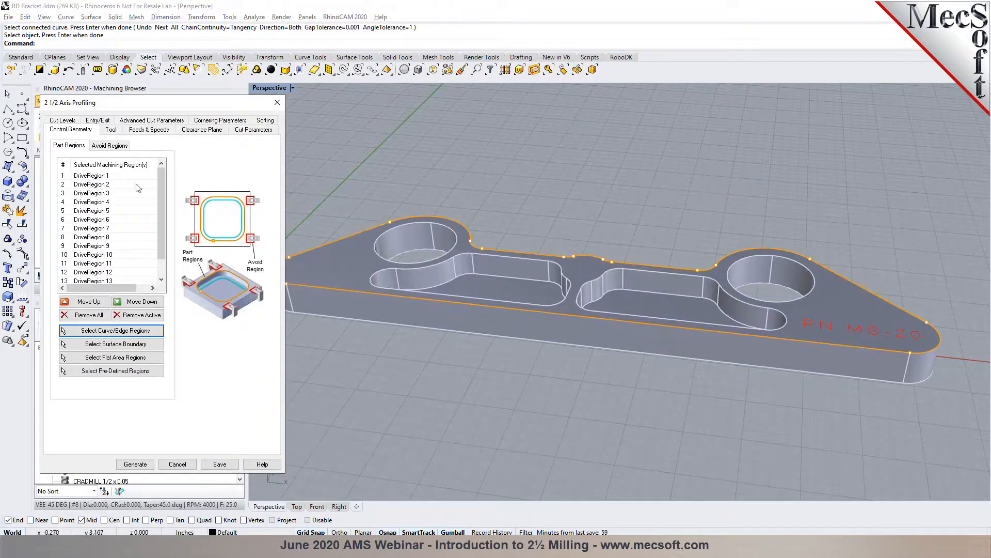
left_click_drag(159, 195, 159, 173)
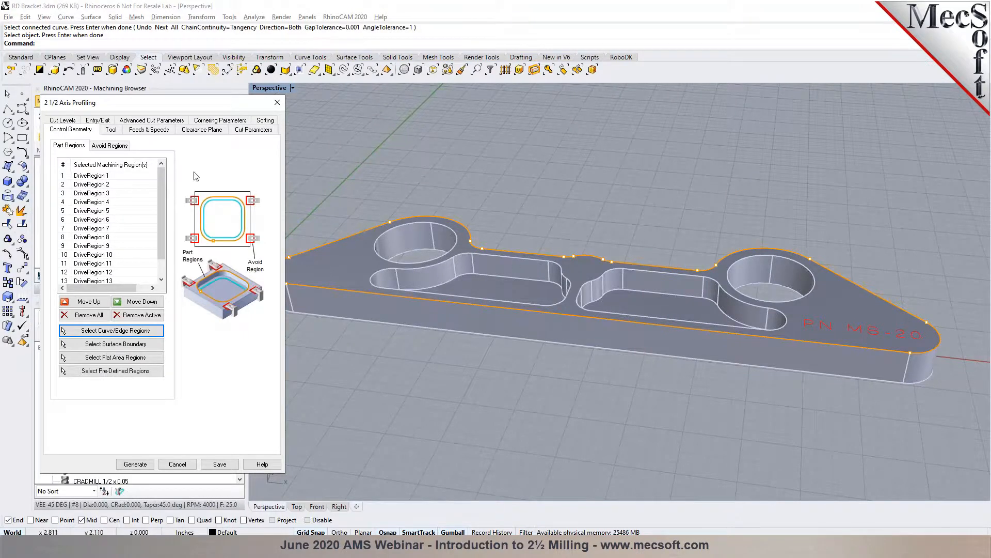
- Assign the FLATMILL-1/2 INCH tool to the profiling operation and review its feeds, speeds and clearance plane settings
left_click(110, 129)
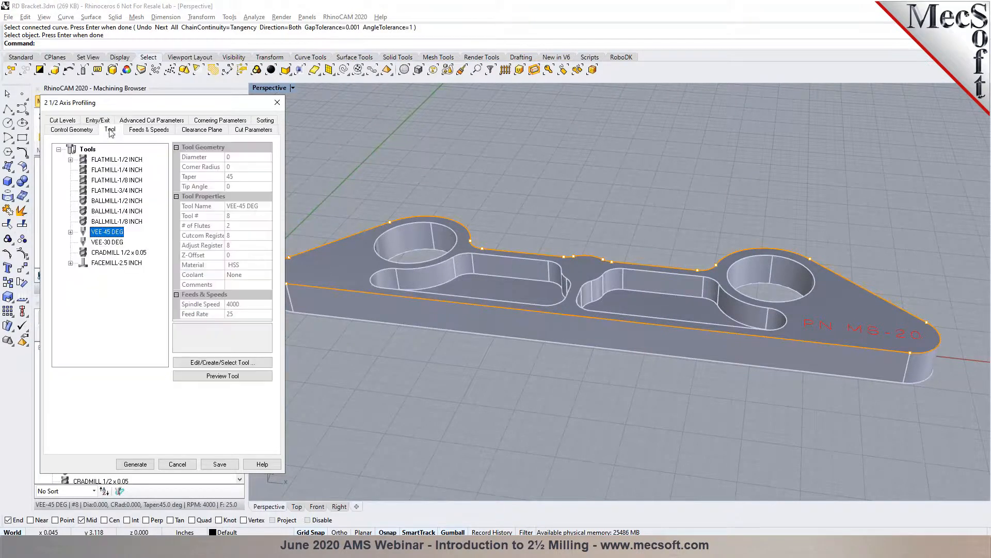
left_click(115, 160)
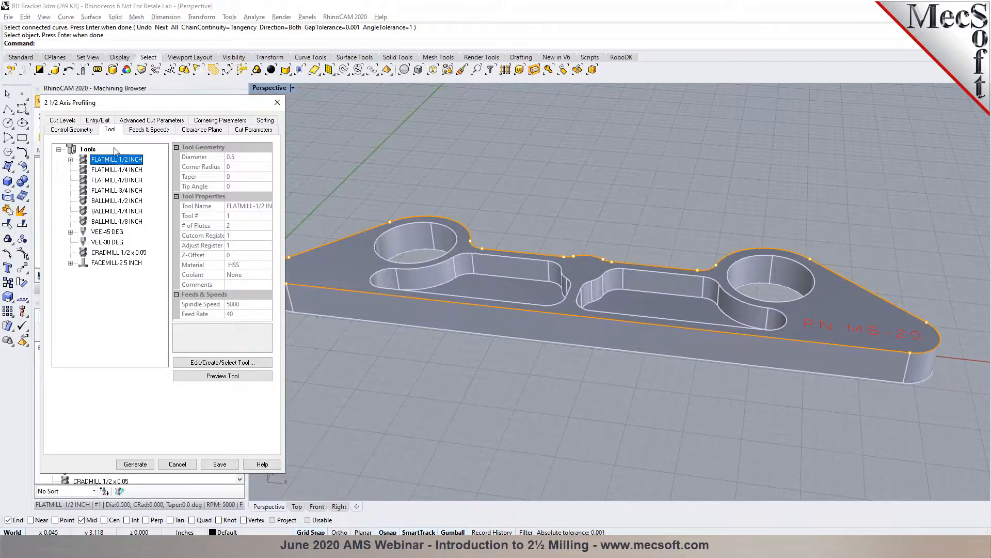
left_click(148, 130)
right_click_drag(702, 326, 635, 295)
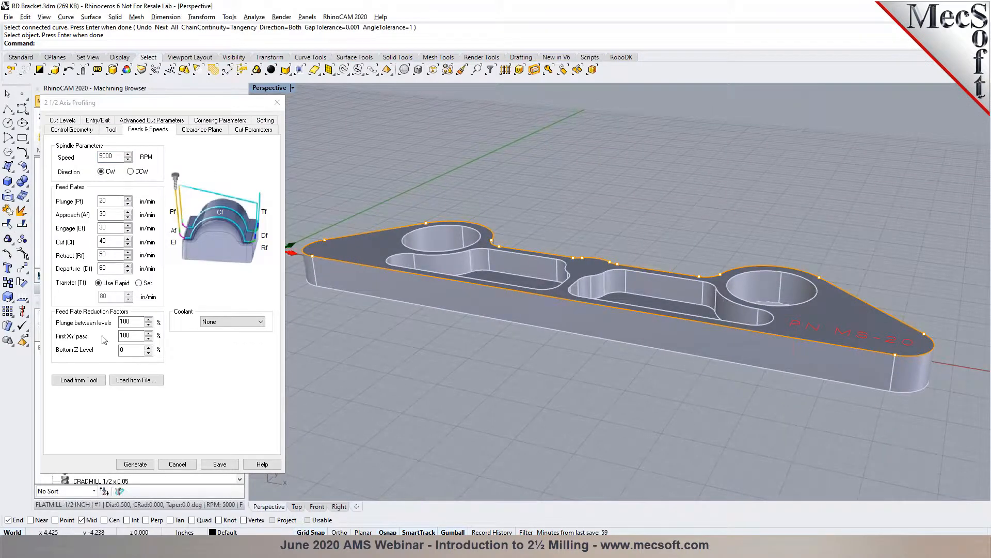
left_click(219, 136)
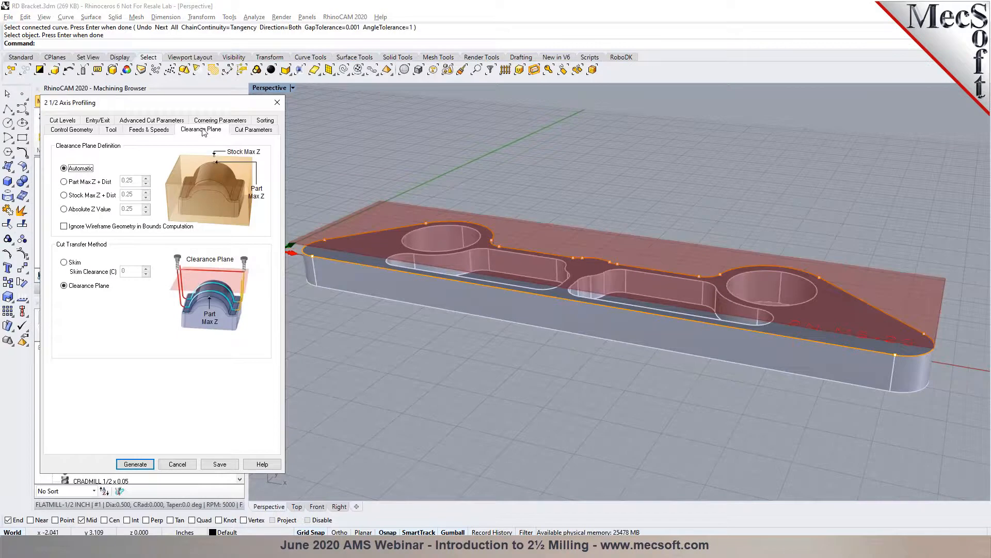
- Set the profiling cut direction to Climb (Down Cut) and the cutting side to Outside for closed curves
left_click(243, 130)
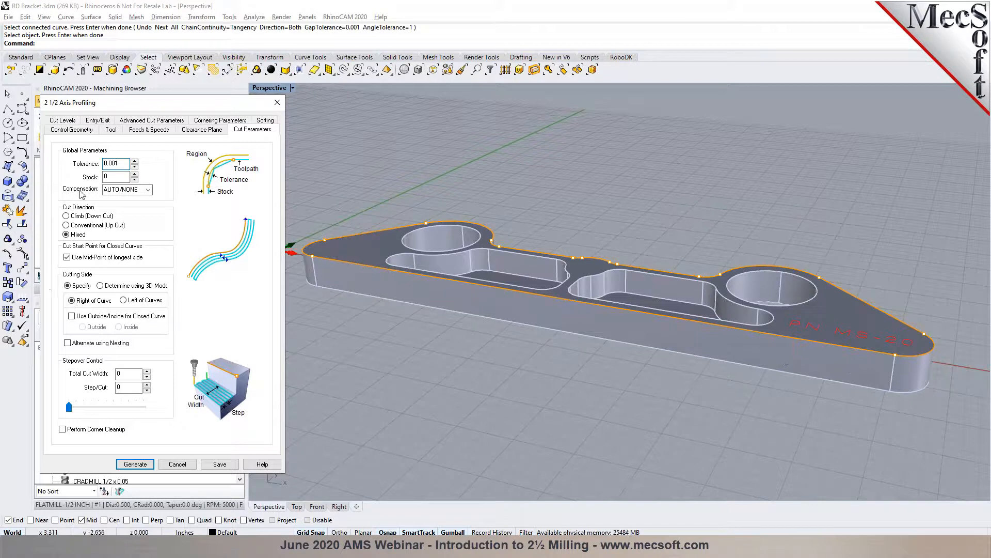
left_click(81, 219)
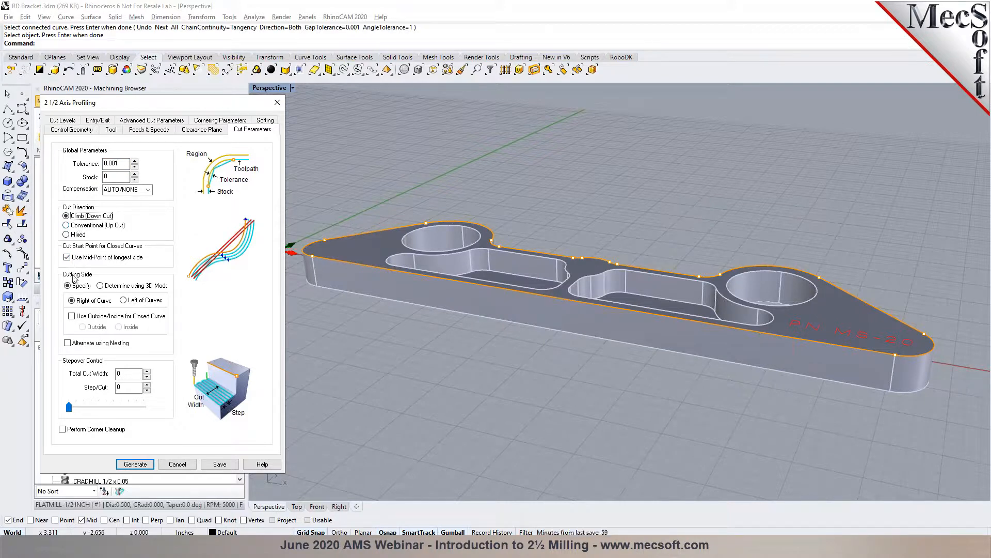
left_click(72, 316)
left_click(83, 327)
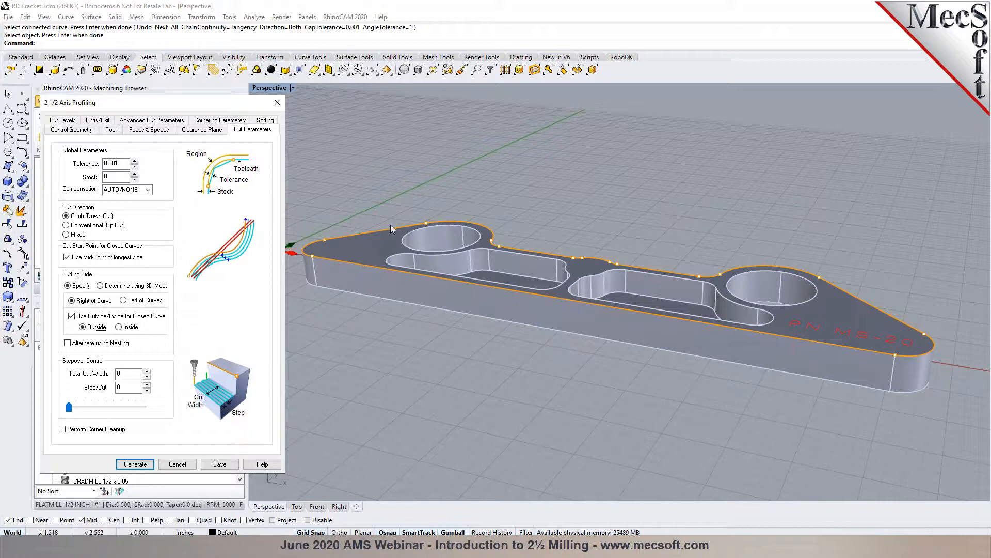
- Define the total cut depth by picking the upper and lower ends of a vertical edge at the bracket's rounded corner
left_click(72, 121)
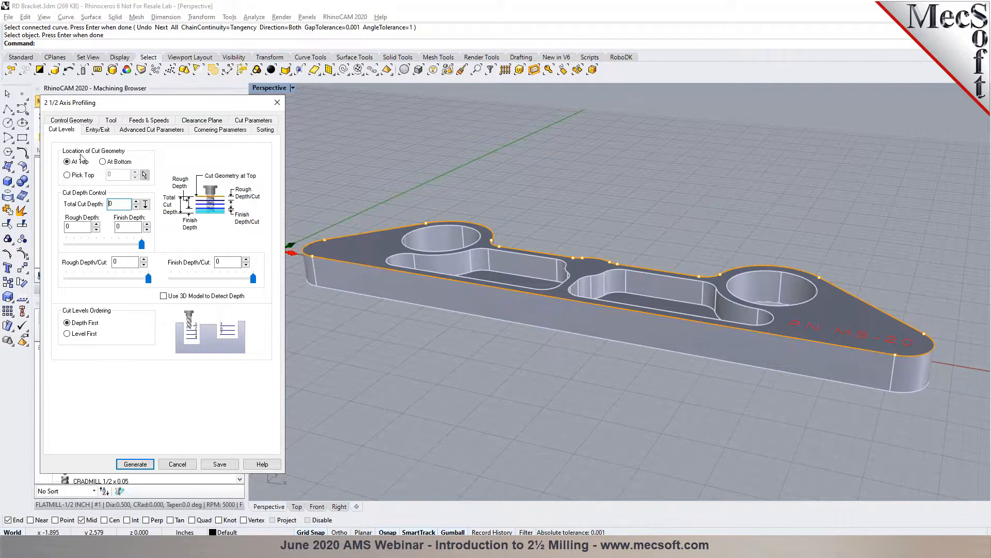
scroll(345, 239, "down", 2)
scroll(310, 246, "up", 4)
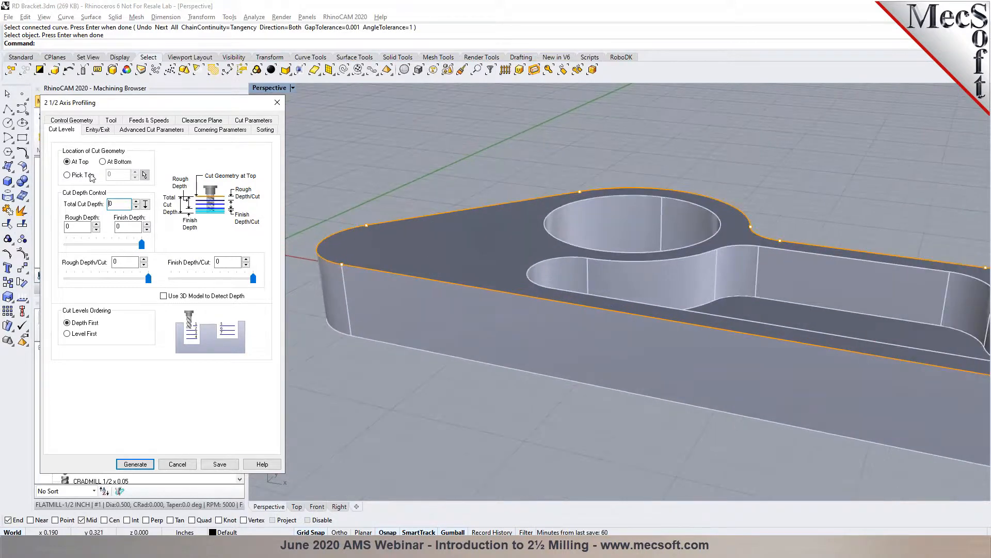
left_click(145, 205)
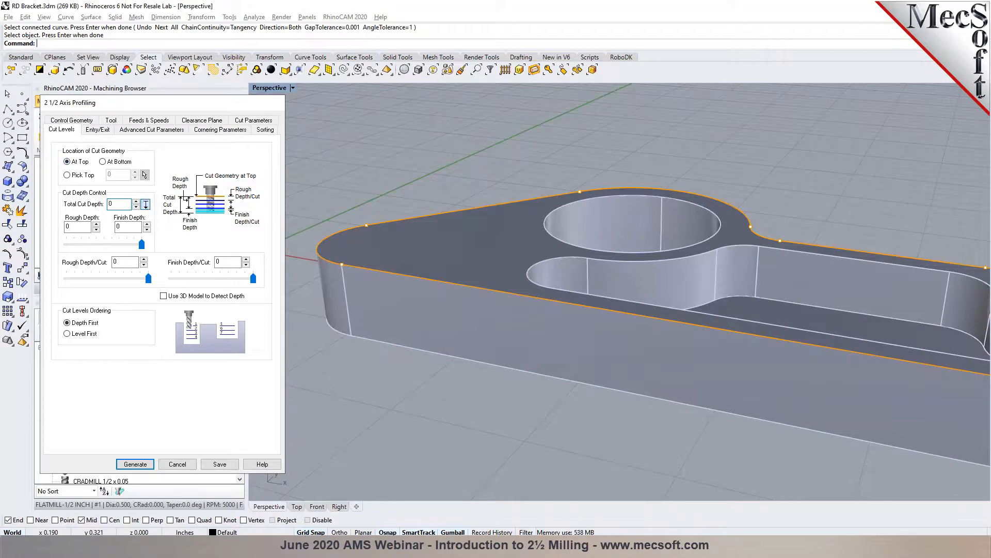
left_click(342, 265)
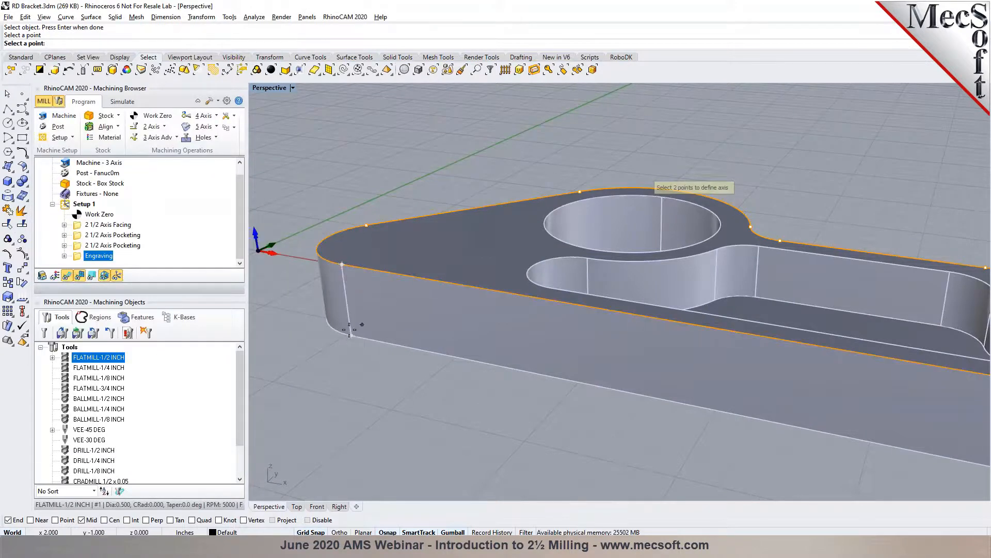
left_click(352, 333)
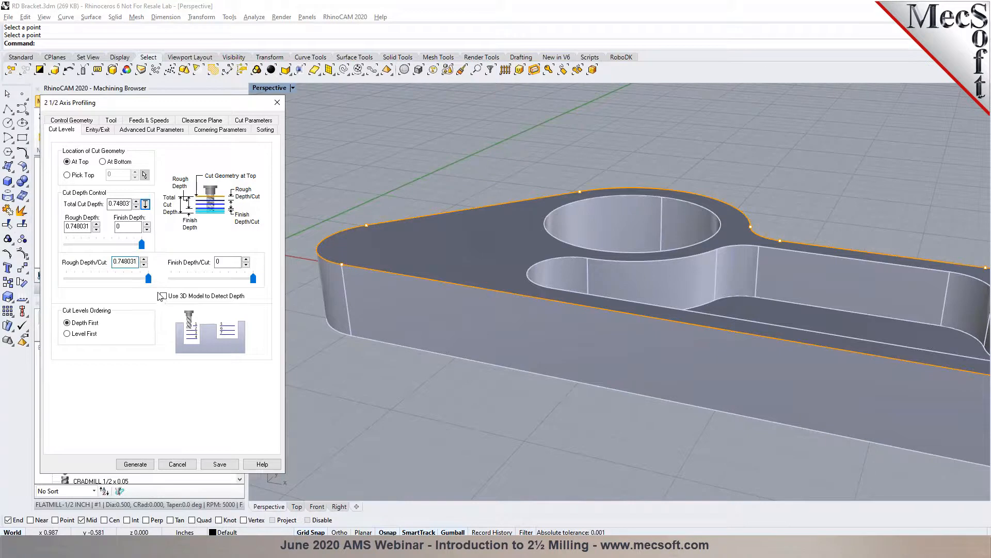
- Set the rough depth per cut to one third of the total cut depth, 0.748031/3
type("/")
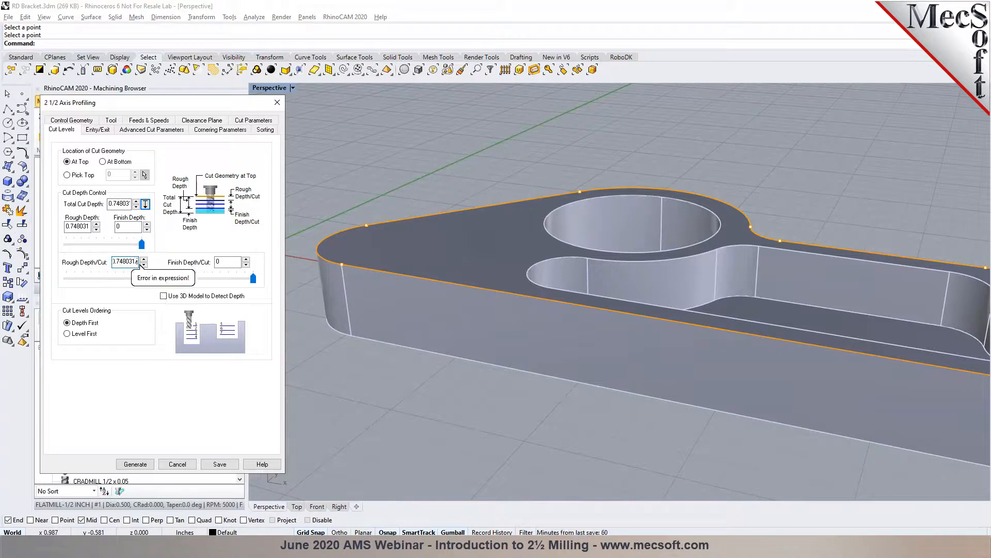
type("3")
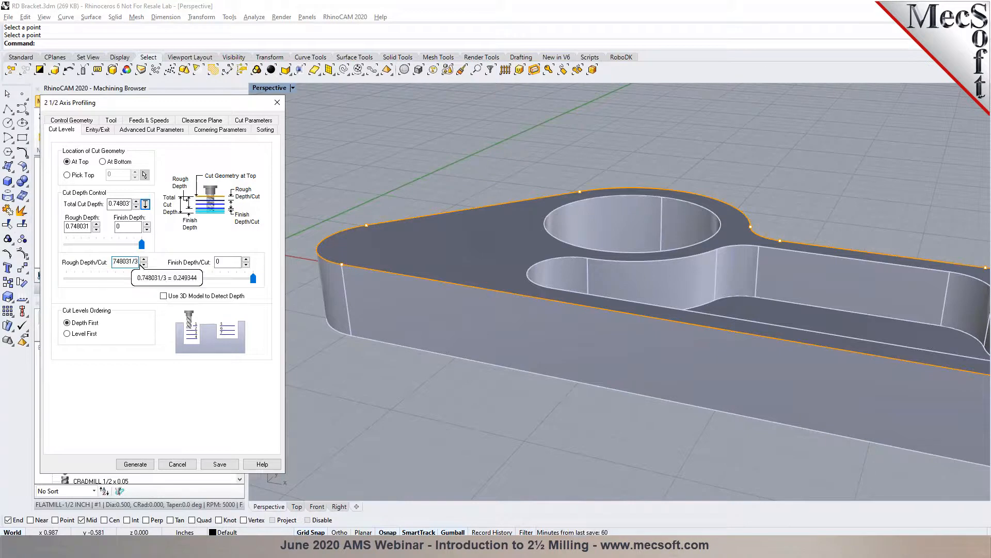
left_click(185, 279)
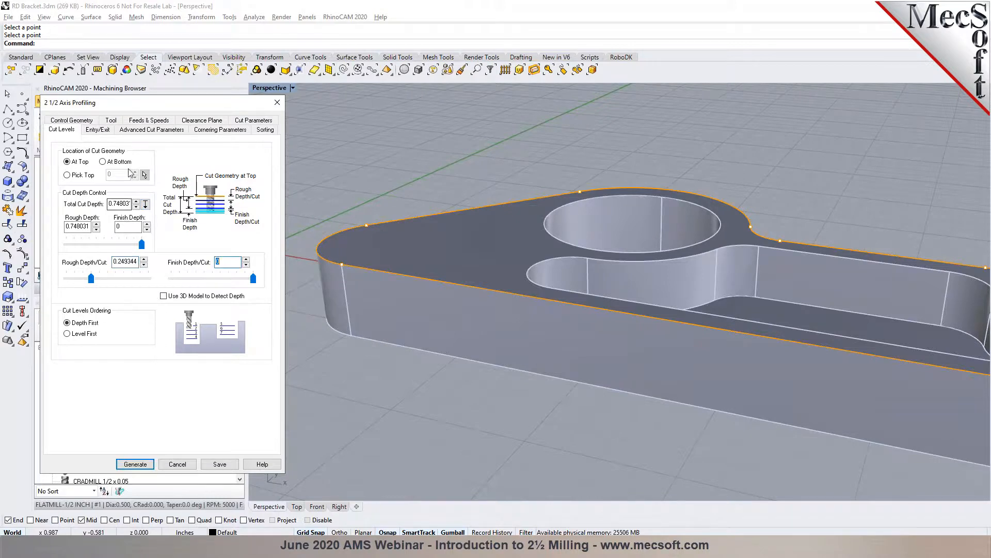
- Apply the entry/exit motions at each cut level and generate the profiling toolpath
left_click(105, 131)
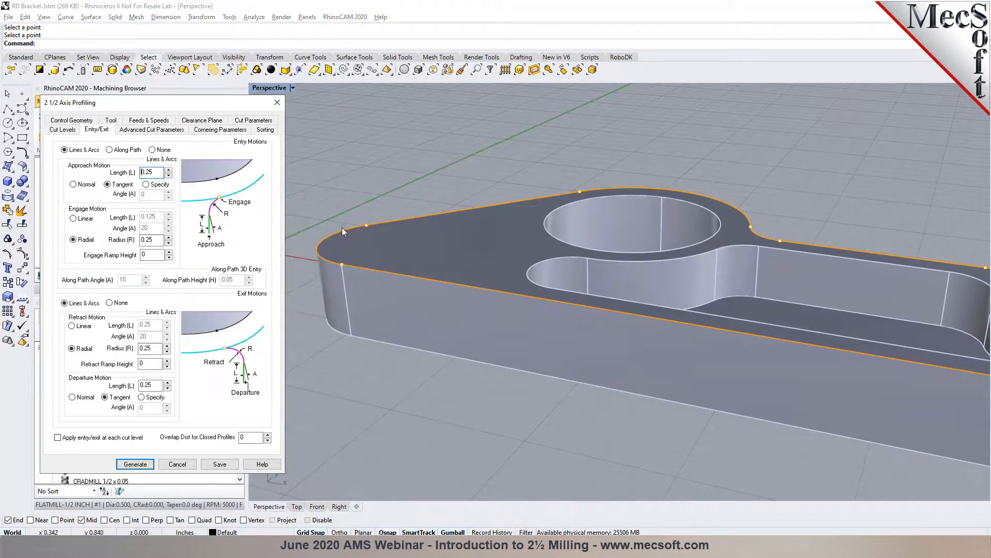
scroll(343, 228, "down", 4)
left_click(93, 438)
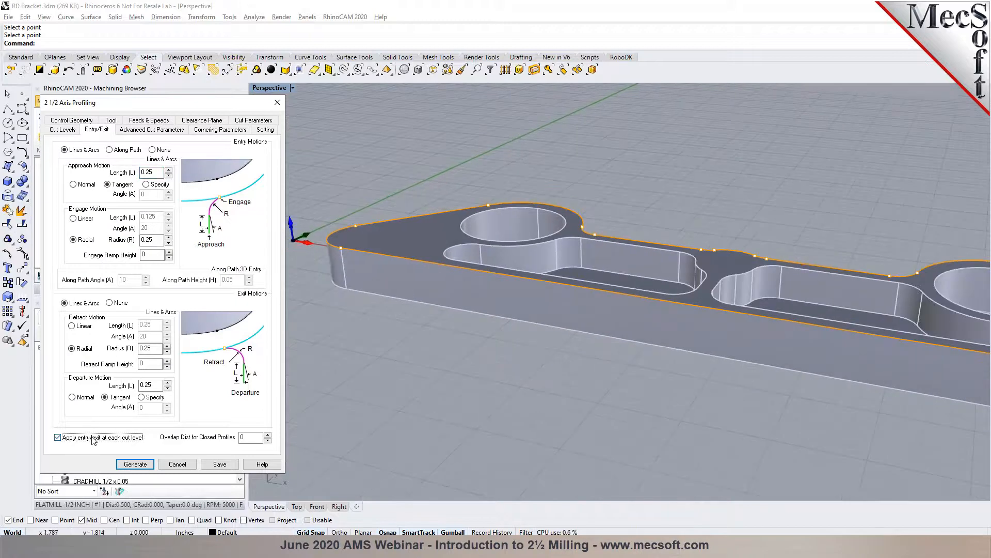
left_click(134, 464)
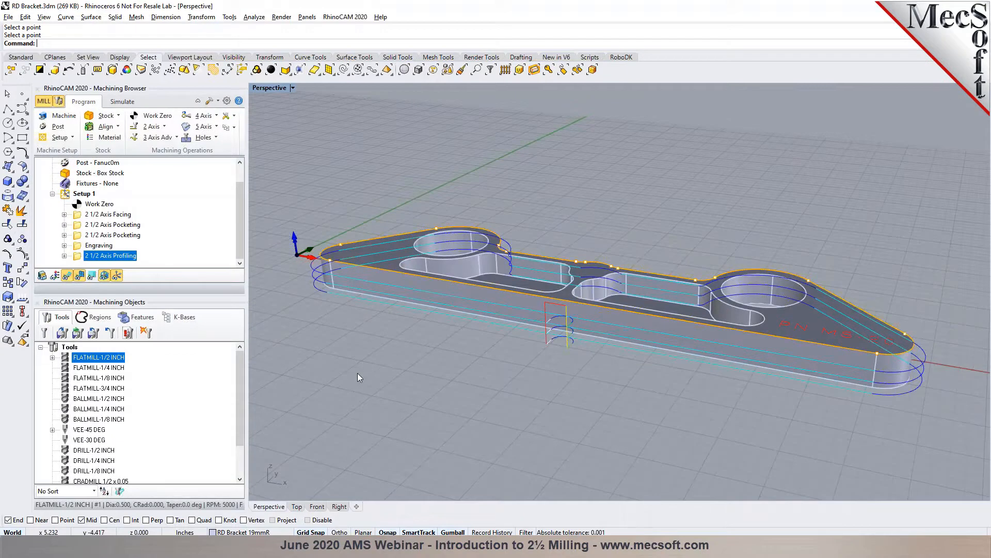
- Examine the generated profiling toolpath around the bracket in the Perspective and Top views
right_click_drag(505, 386, 327, 497)
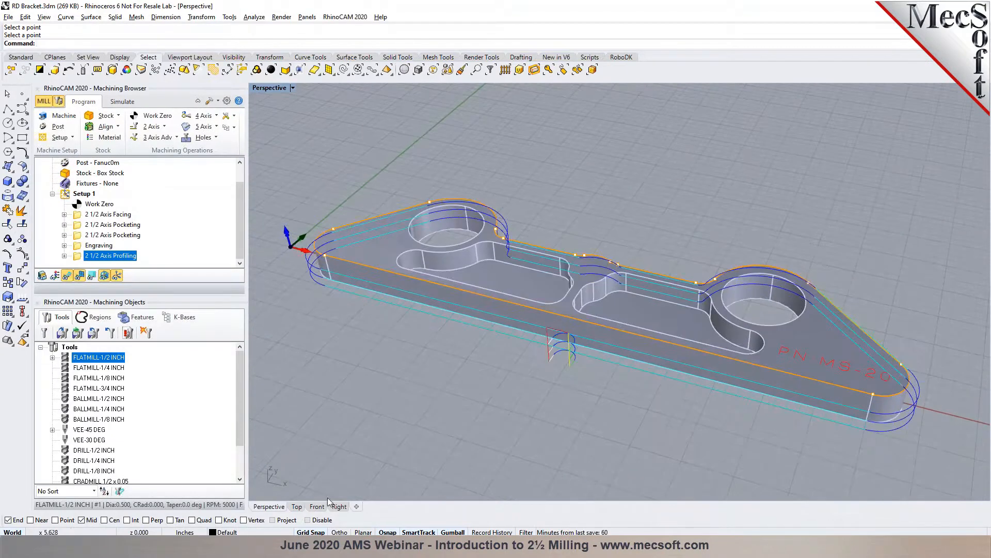
left_click(297, 506)
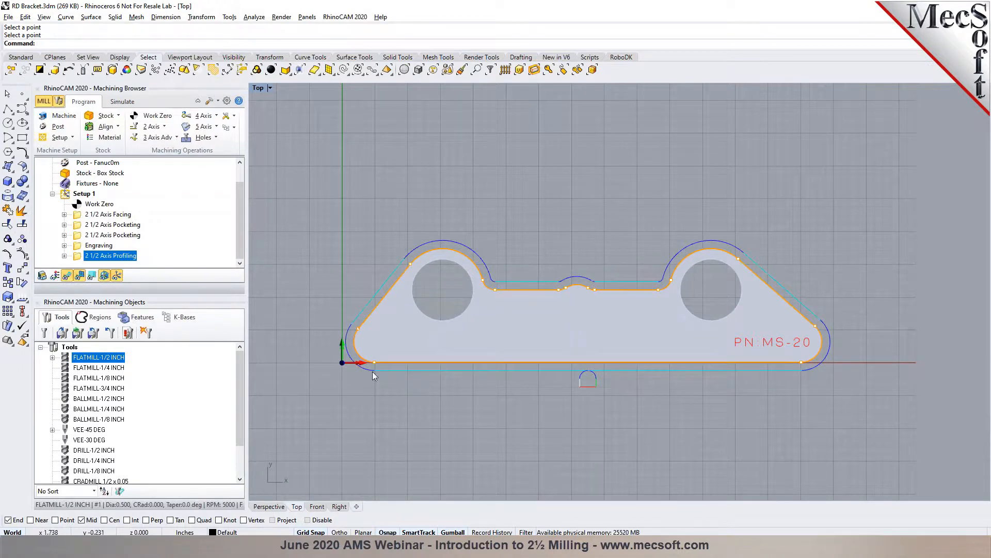
left_click(282, 507)
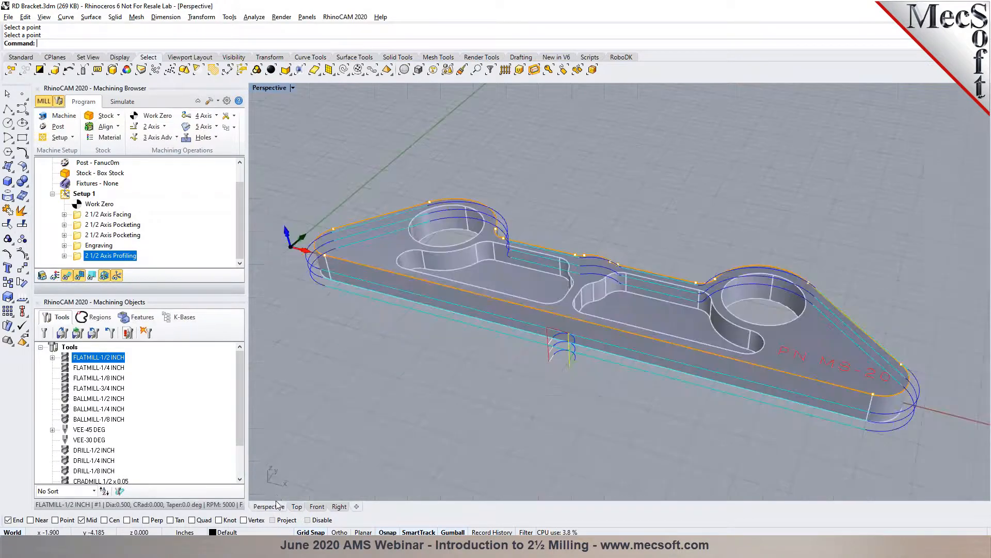
- Simulate the profiling operation, raising the simulation speed to about mid-range, and inspect the cut outer contour
left_click(123, 104)
left_click(114, 128)
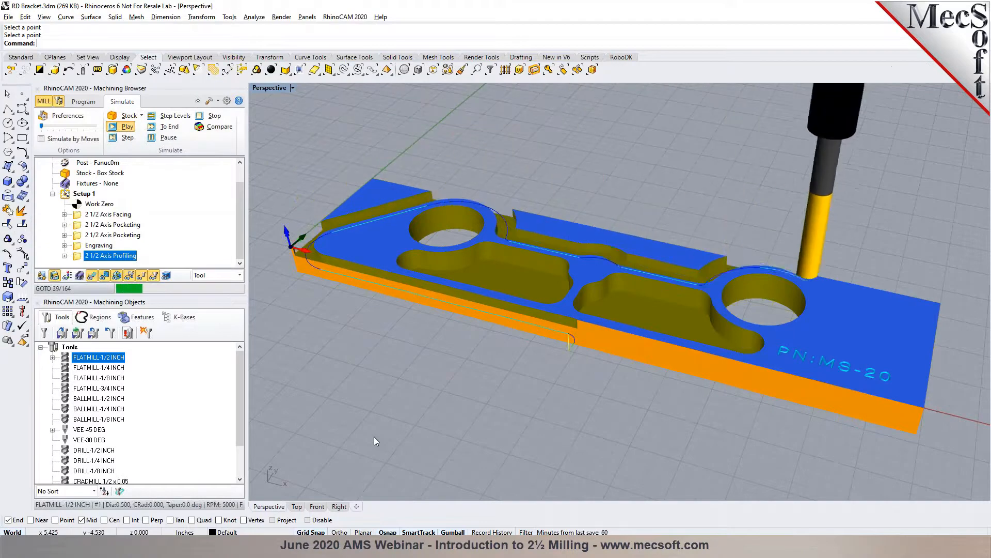
right_click_drag(405, 411, 414, 391)
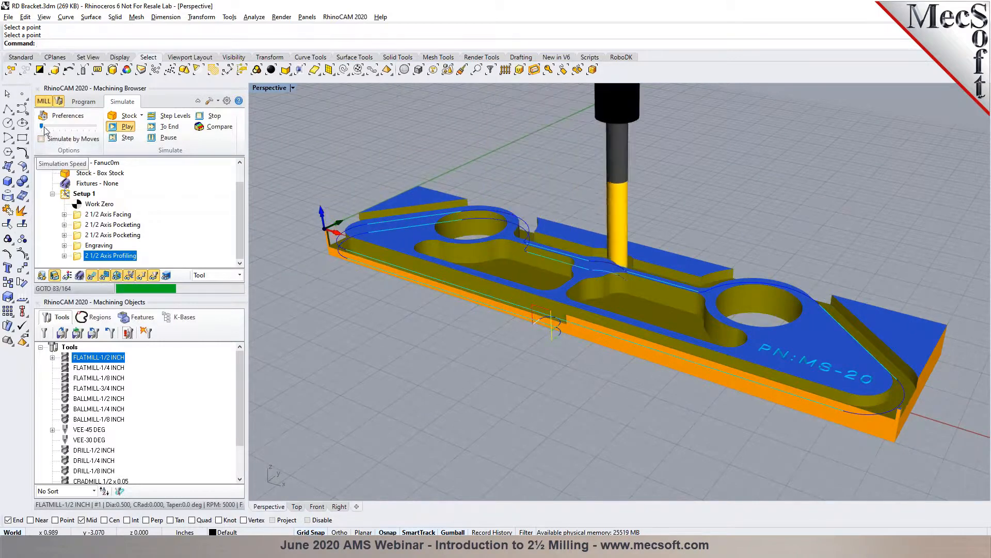
left_click_drag(45, 128, 66, 130)
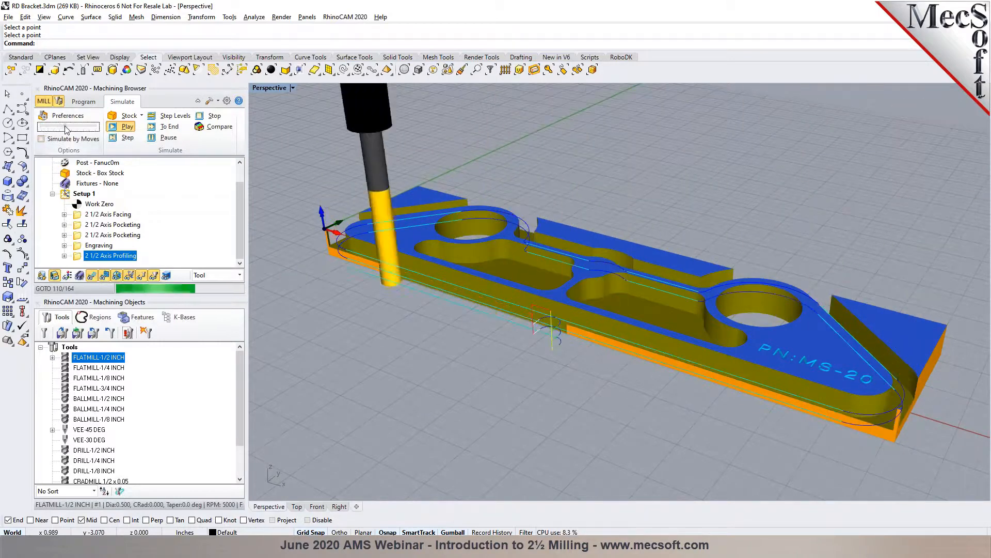
right_click_drag(531, 324, 469, 272)
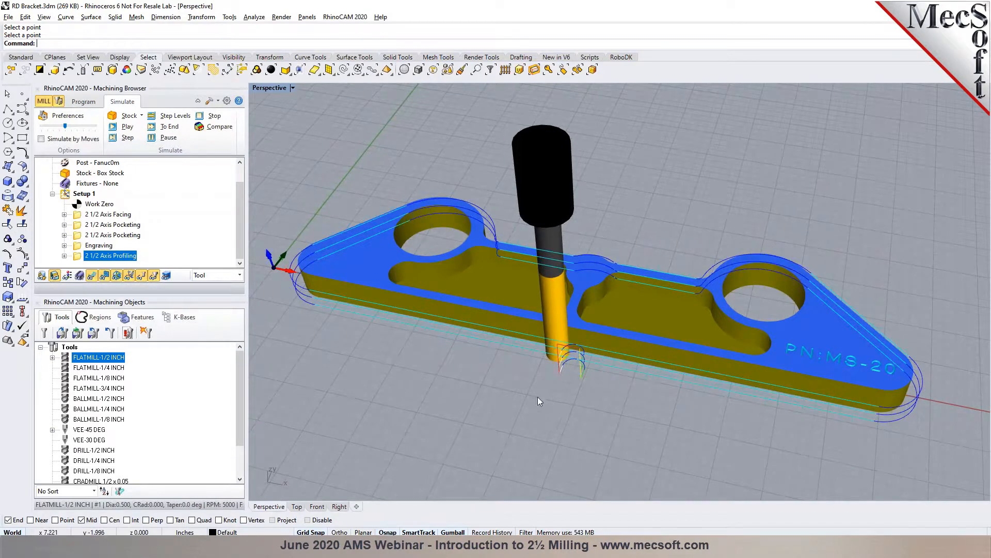
right_click_drag(555, 355, 549, 313)
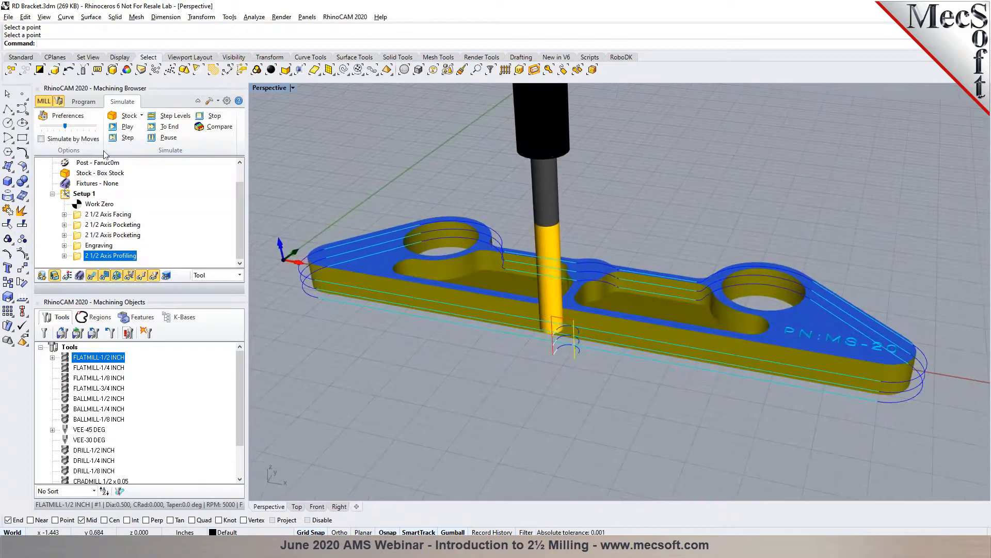
- Review Setup 1's machining operations information, widening the Tool column to read the full tool names
left_click(82, 102)
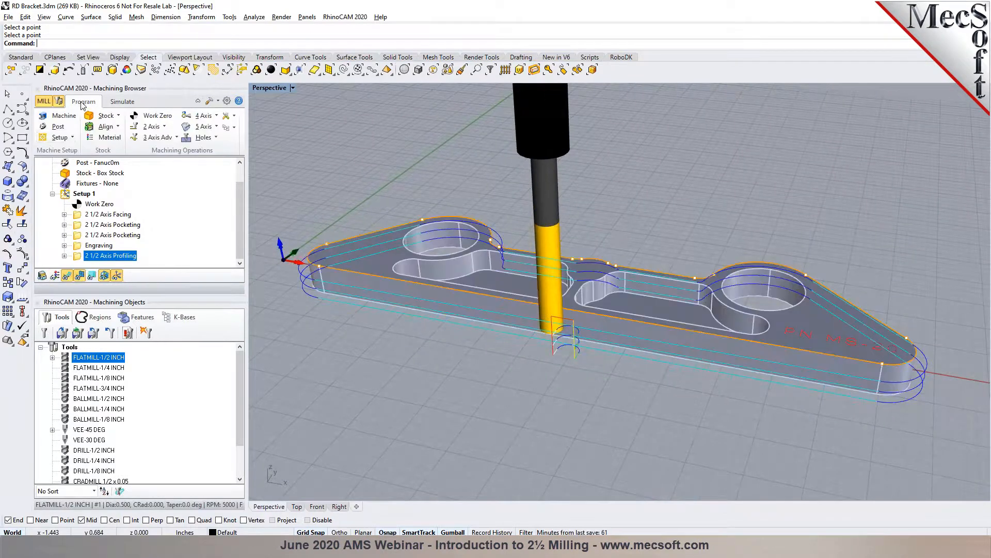
left_click(72, 195)
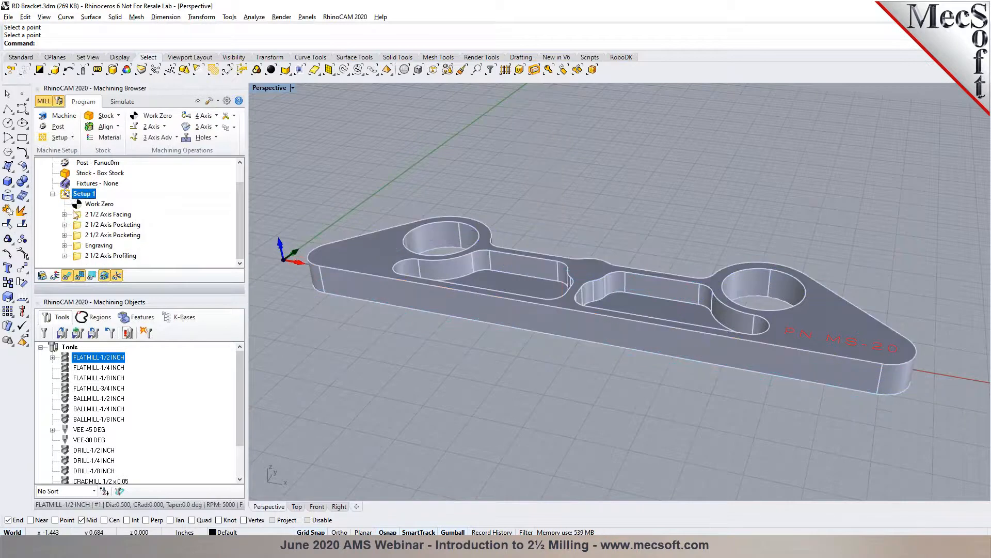
right_click(80, 199)
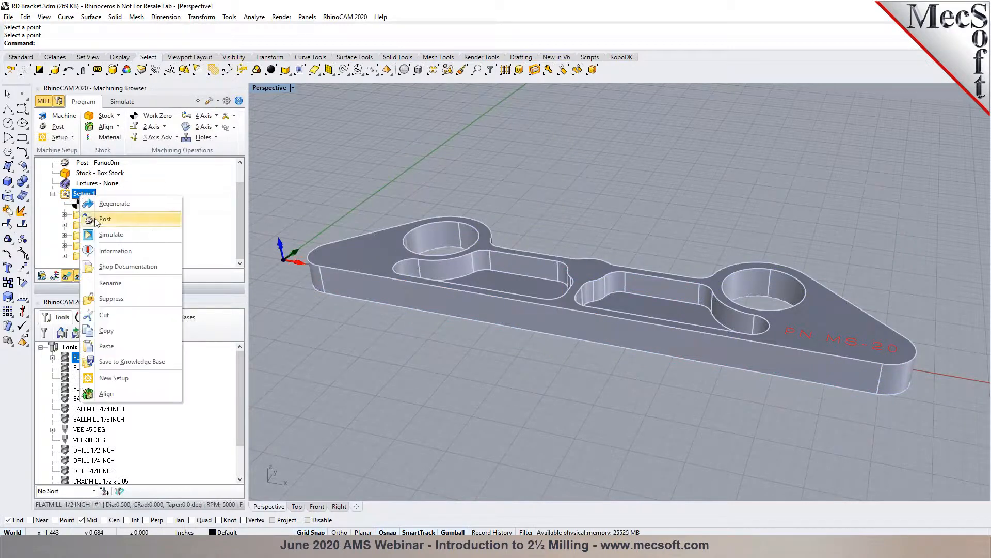
left_click(115, 251)
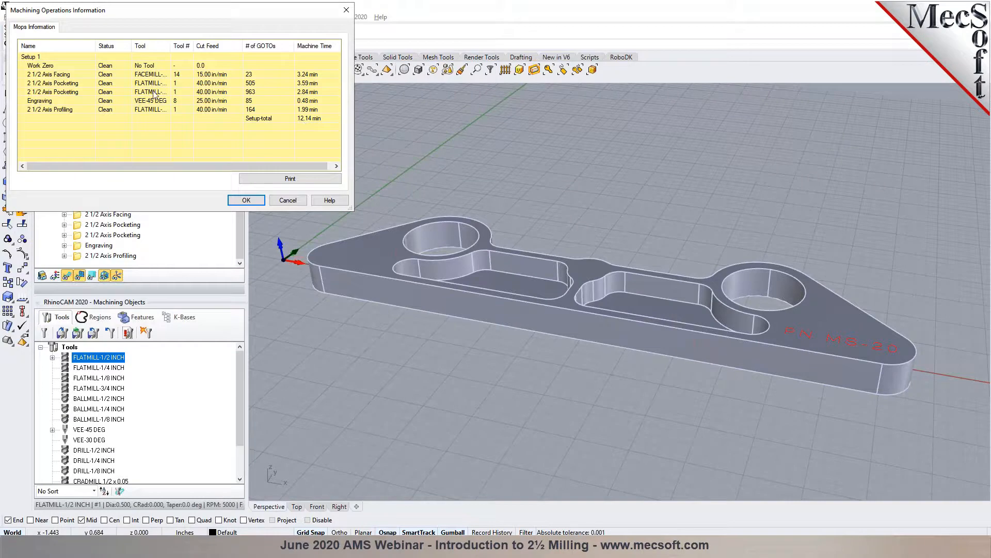
left_click_drag(171, 46, 195, 46)
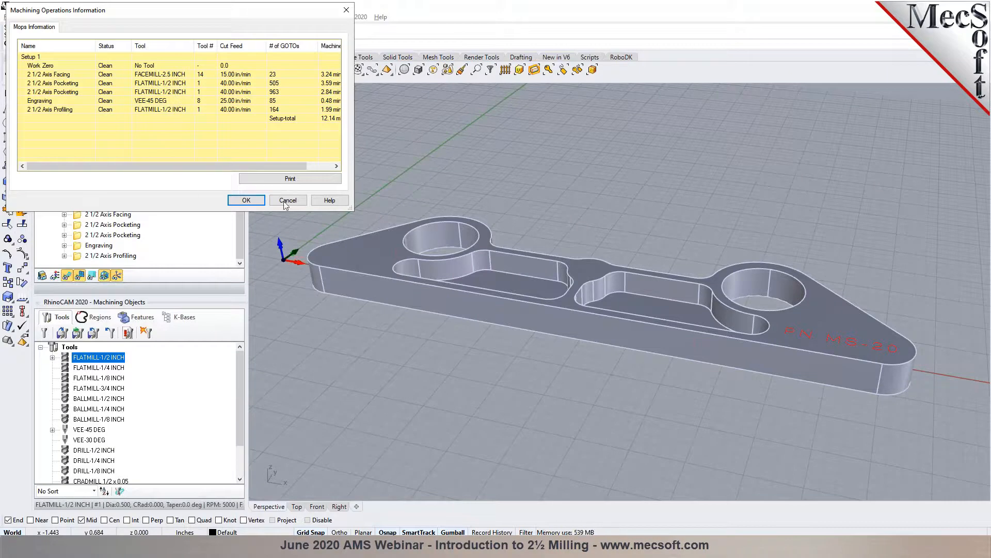
left_click(281, 200)
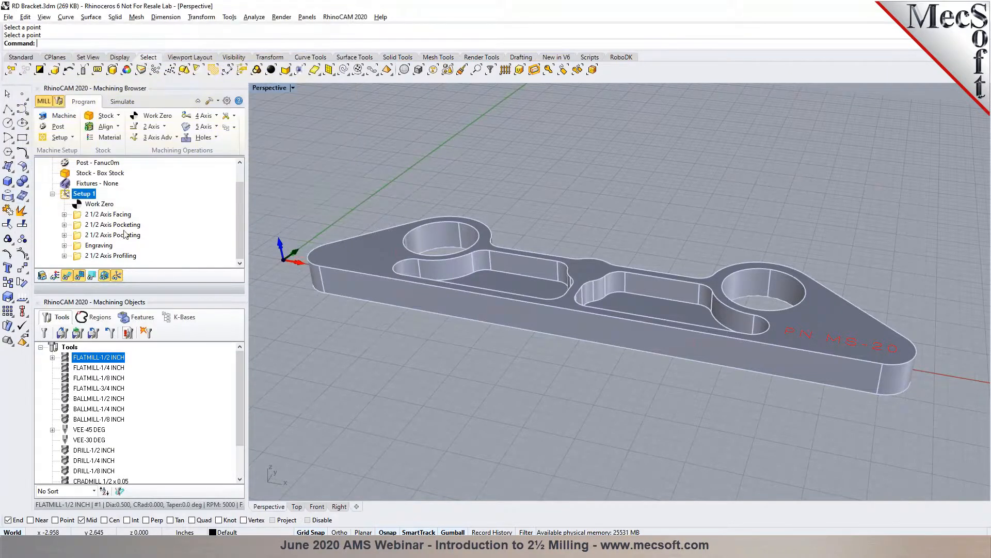
- Reorder the Setup 1 operations so that Engraving comes directly after 2 1/2 Axis Facing
left_click(78, 248)
left_click_drag(79, 249, 80, 226)
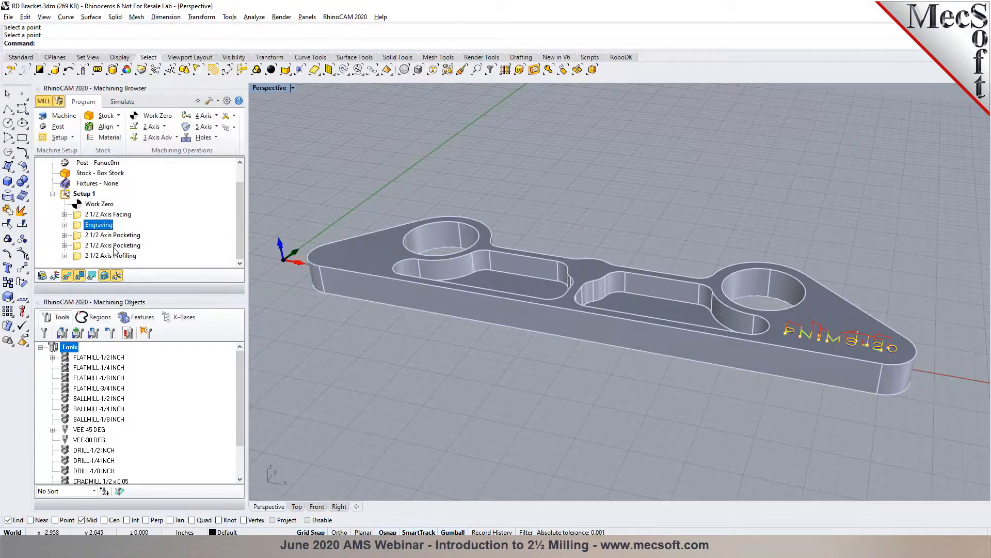
- Generate shop documentation for Setup 1 using Template2 and save it to the Desktop as RD Bracket.htm
left_click(78, 196)
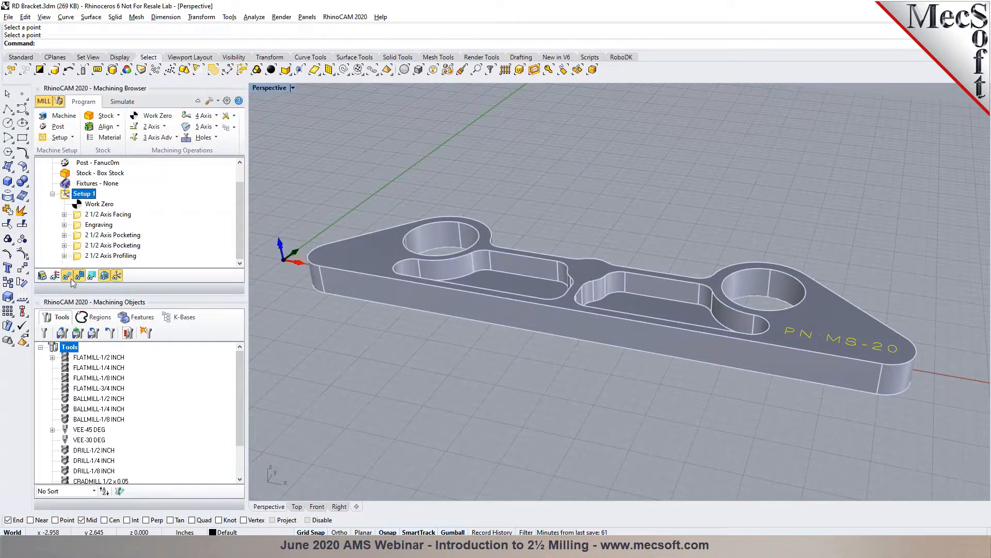
right_click(77, 195)
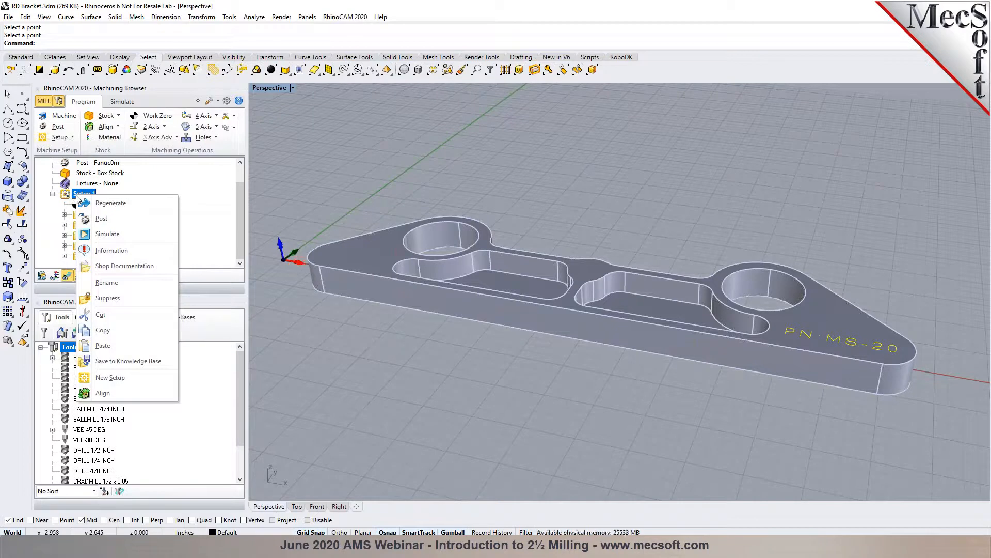
left_click(124, 266)
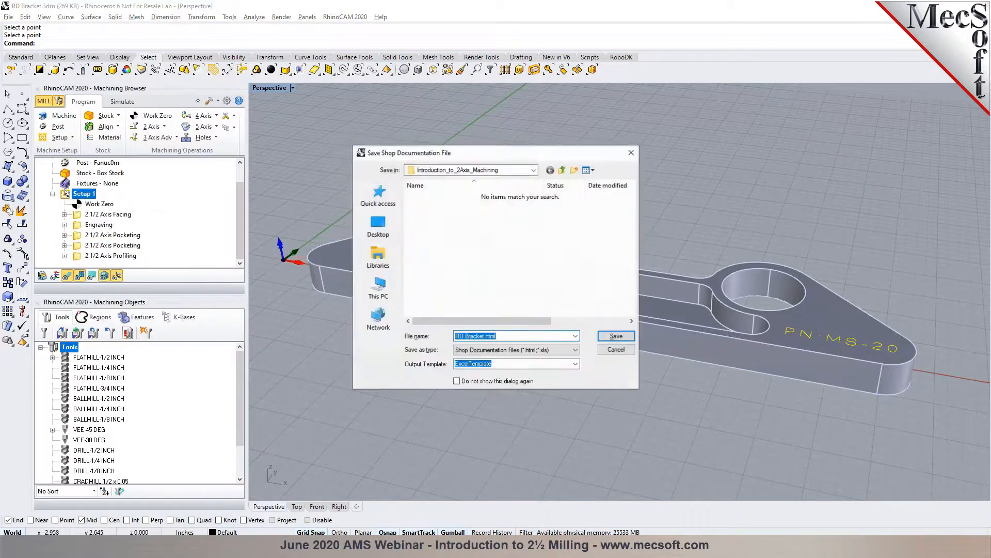
left_click(575, 363)
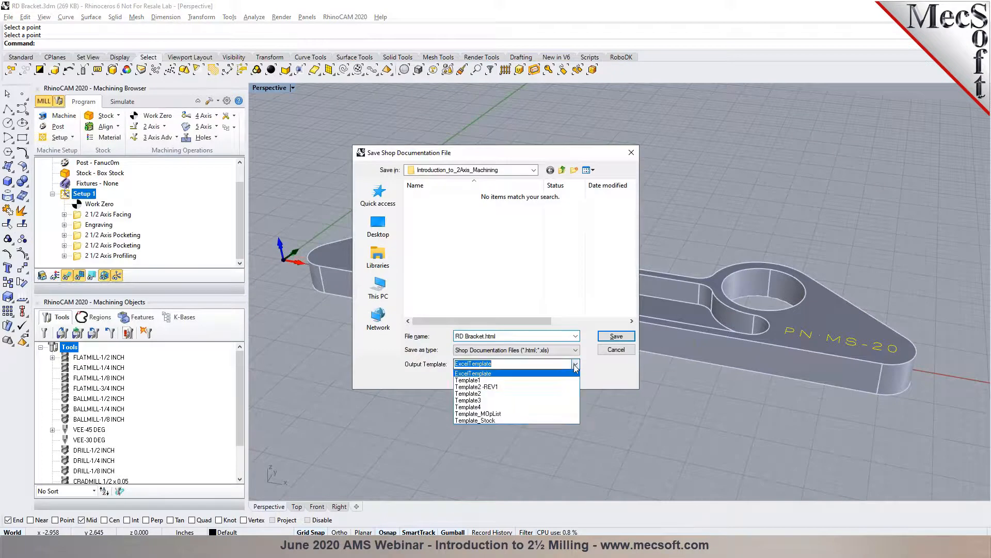
left_click(568, 393)
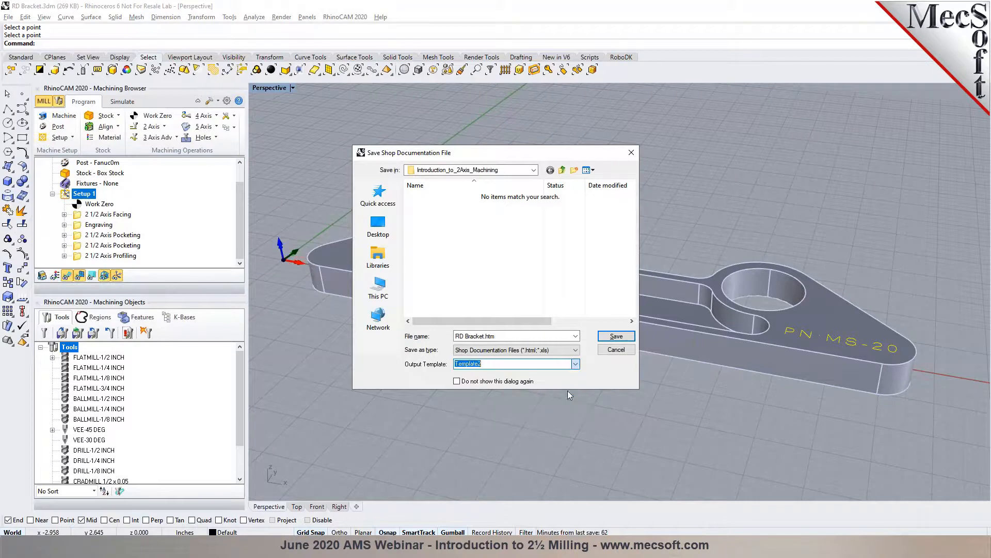
left_click(378, 224)
left_click(617, 337)
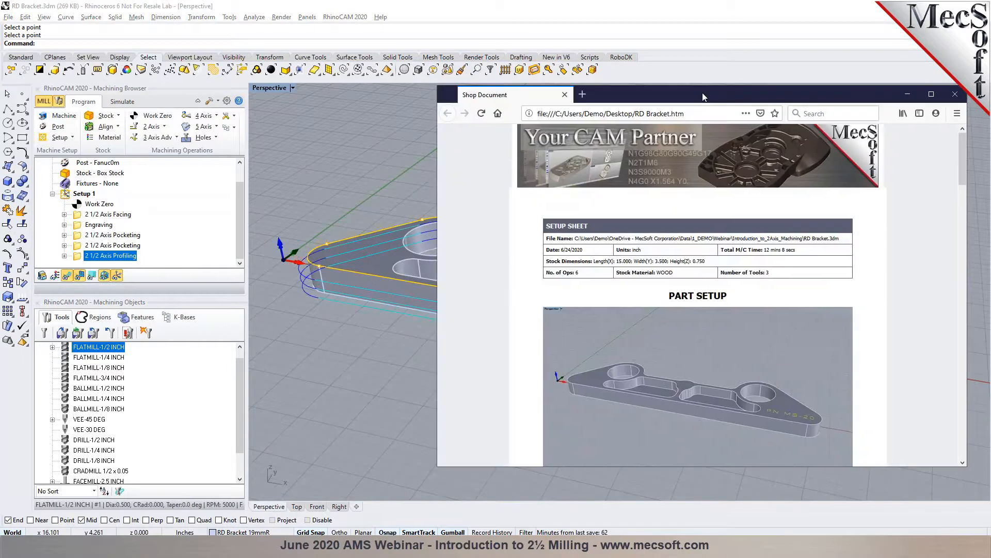
- Examine the shop document's setup sheet, tool list and machine operations list with their toolpath images
double_click(702, 92)
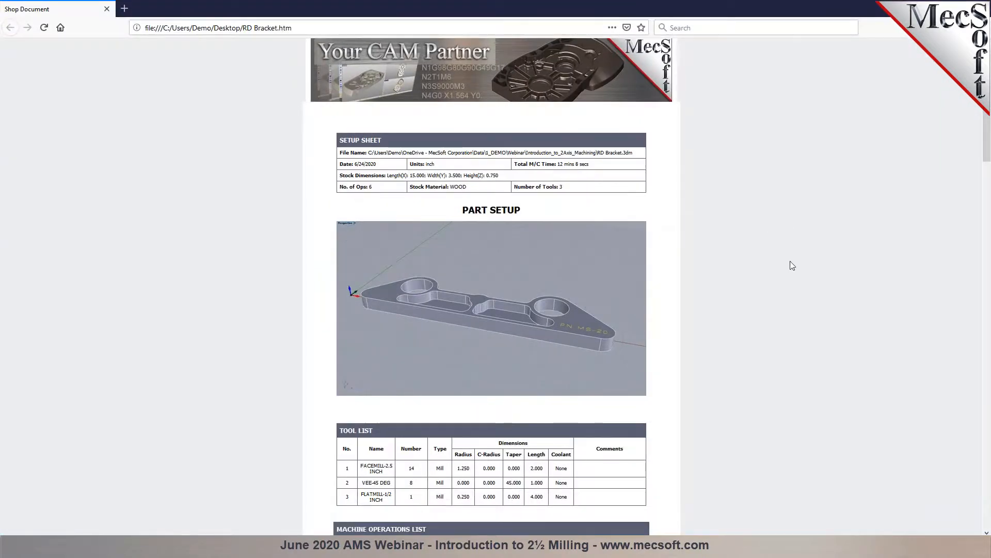
scroll(788, 256, "down", 1)
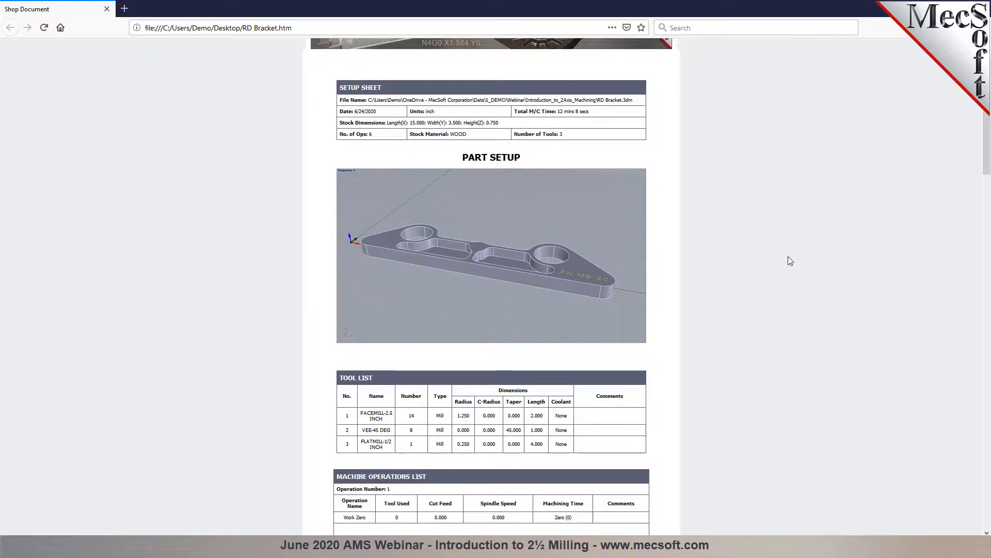
scroll(788, 256, "down", 11)
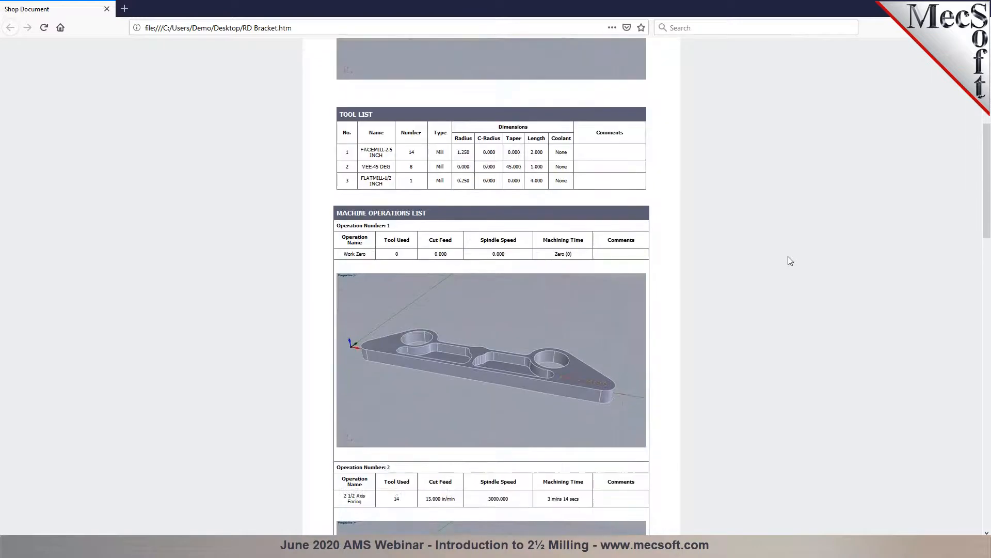
scroll(788, 256, "down", 7)
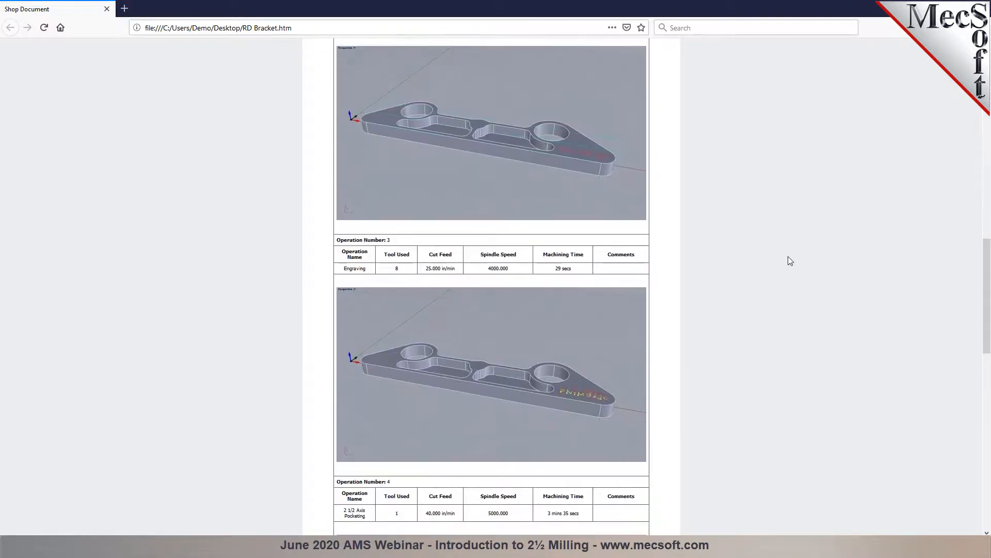
scroll(788, 256, "down", 10)
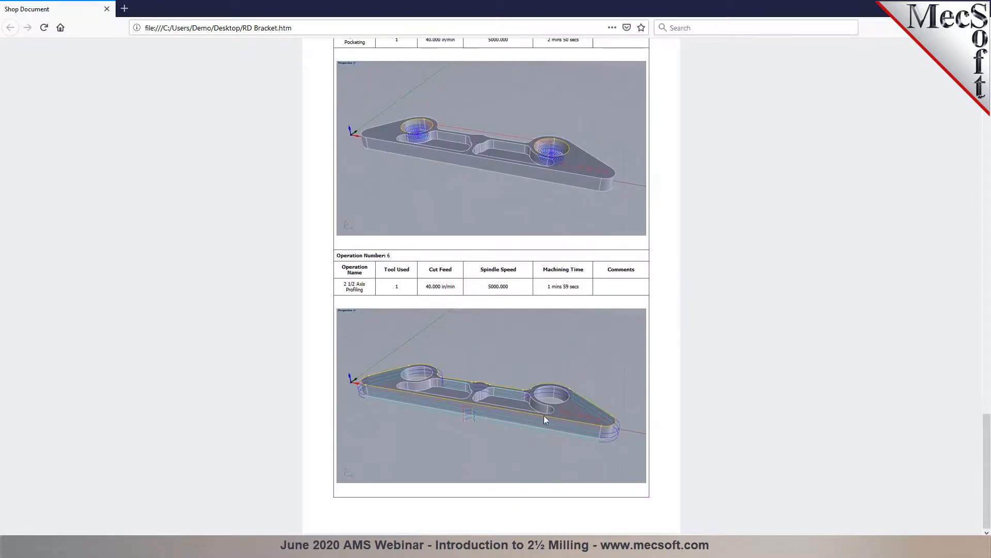
scroll(467, 197, "up", 3)
scroll(467, 199, "up", 20)
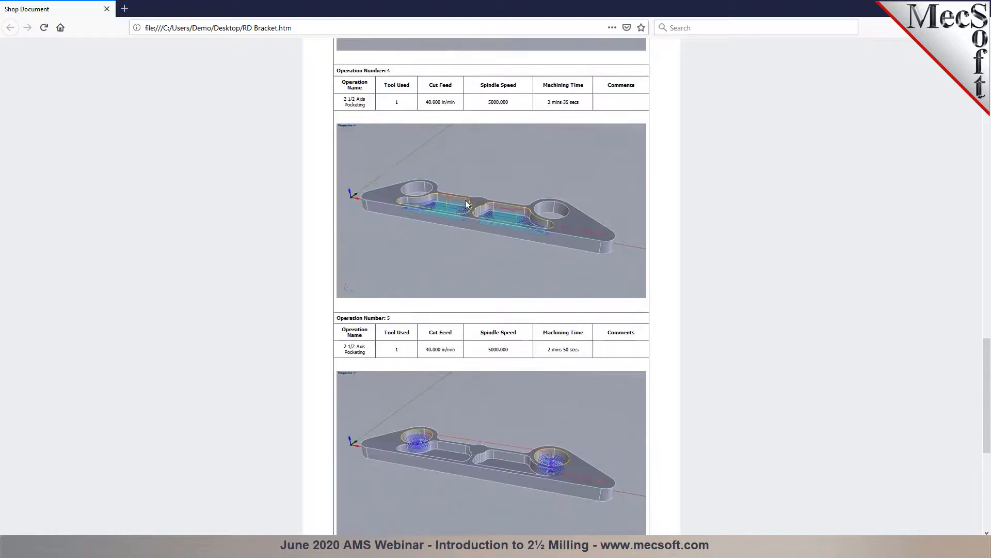
scroll(466, 204, "up", 2)
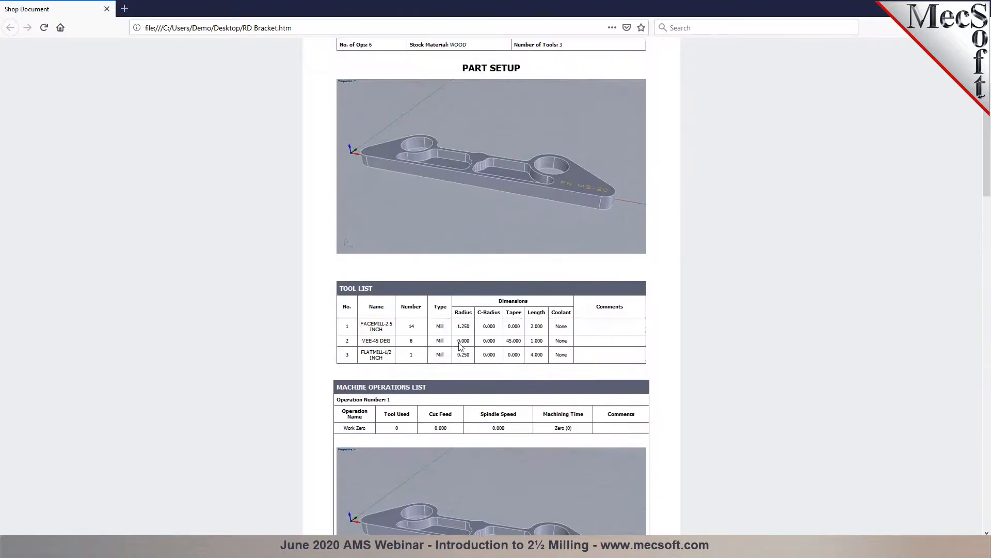
scroll(525, 359, "up", 2)
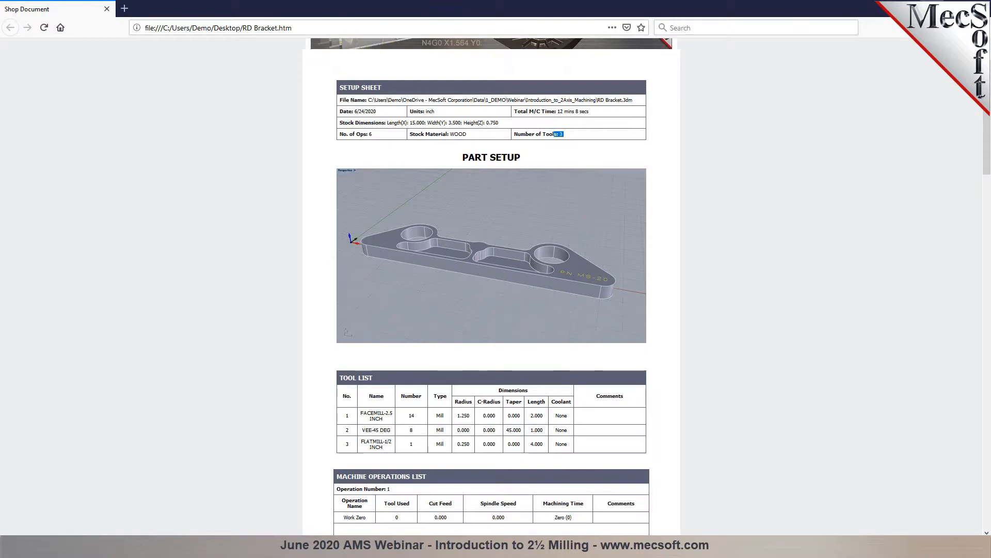
left_click(931, 8)
- Post-process Setup 1 with the Fanuc0m post and save the G-code to the Desktop as RD Bracket_Setup 1.nc
left_click(75, 195)
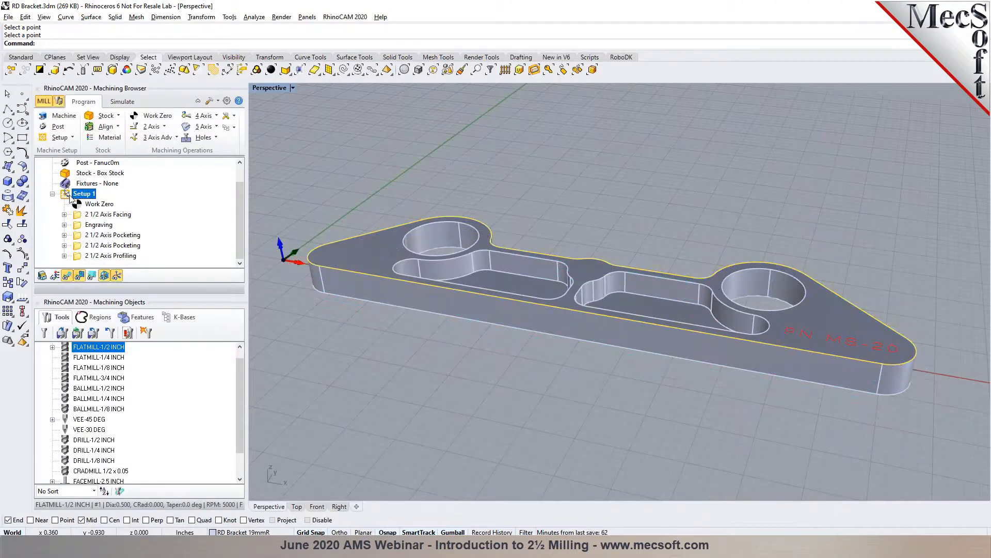
right_click(70, 197)
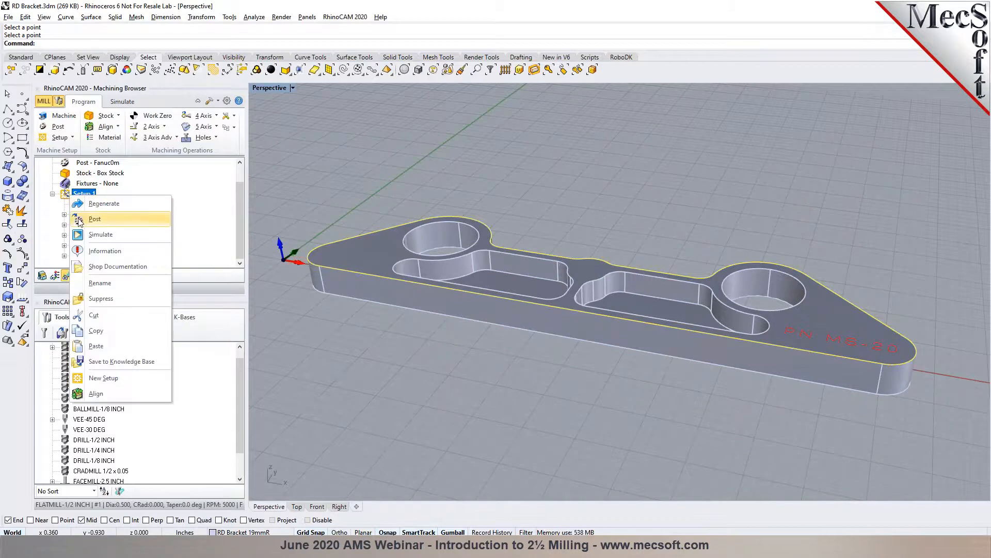
left_click(94, 219)
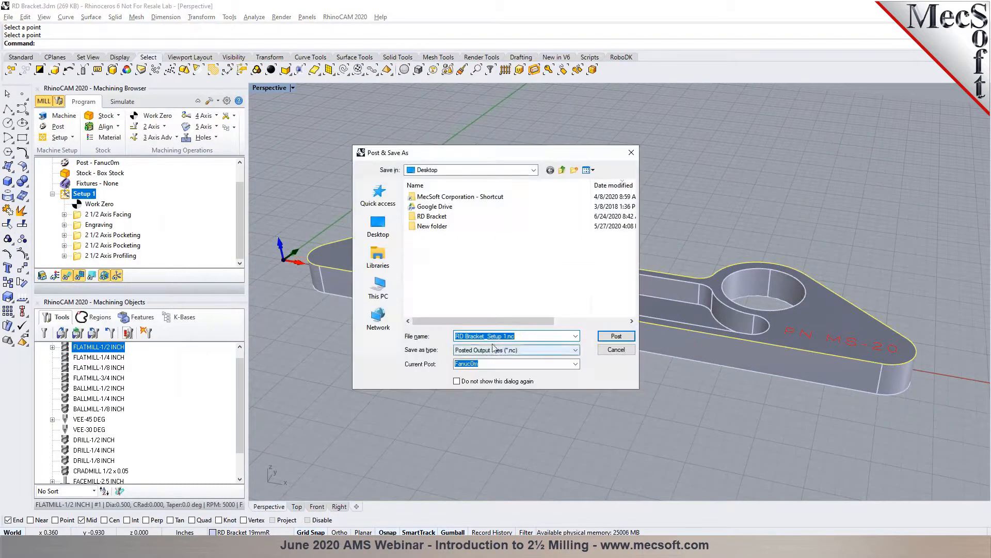
left_click(616, 336)
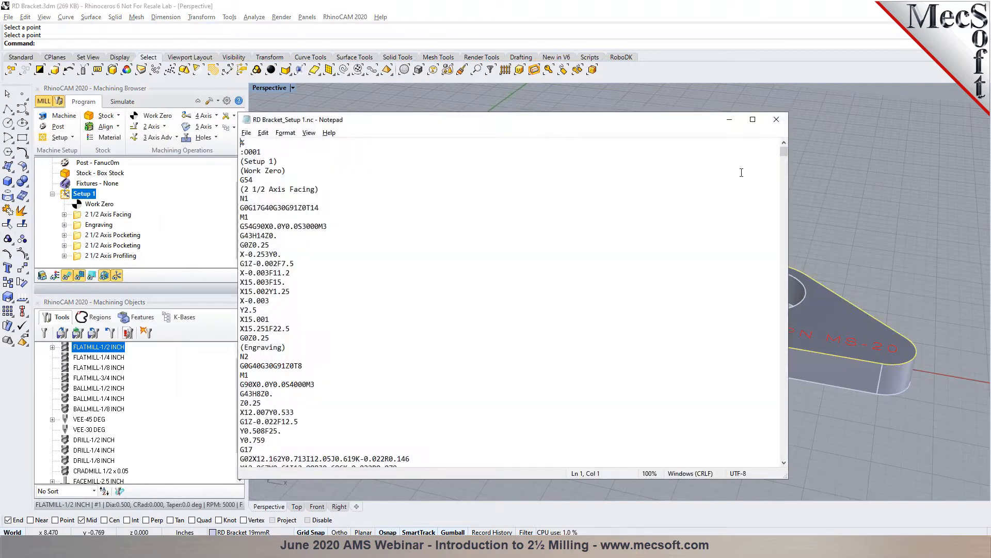
- Examine the posted G-code for Setup 1, including the work offset line, and close the file
left_click_drag(273, 179, 230, 184)
left_click(259, 179)
scroll(310, 220, "down", 20)
scroll(306, 224, "down", 20)
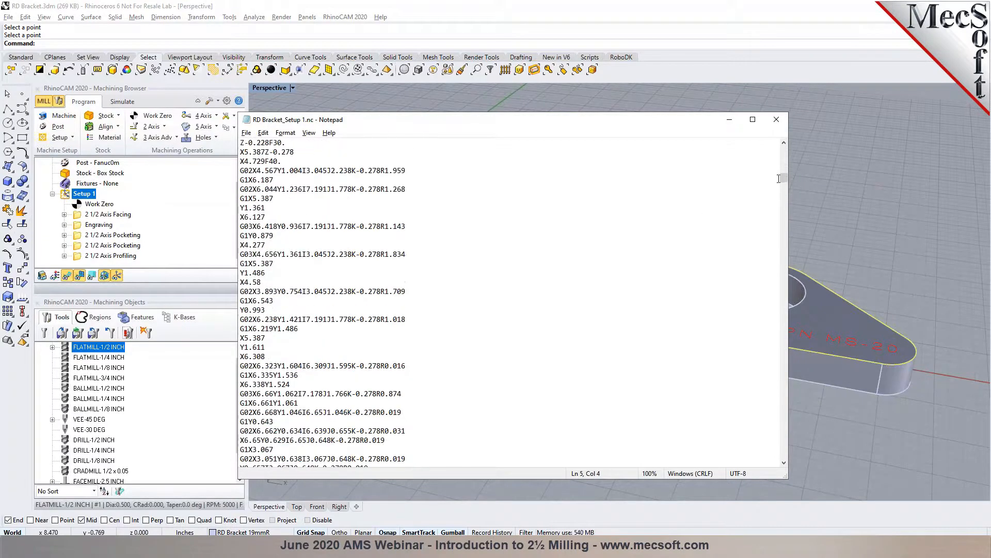
left_click_drag(781, 177, 780, 150)
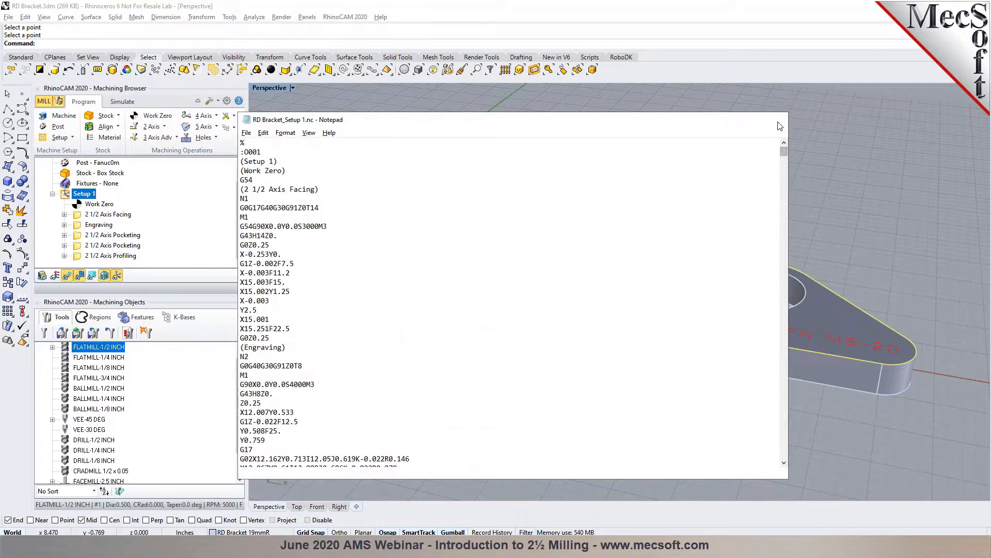
left_click(776, 119)
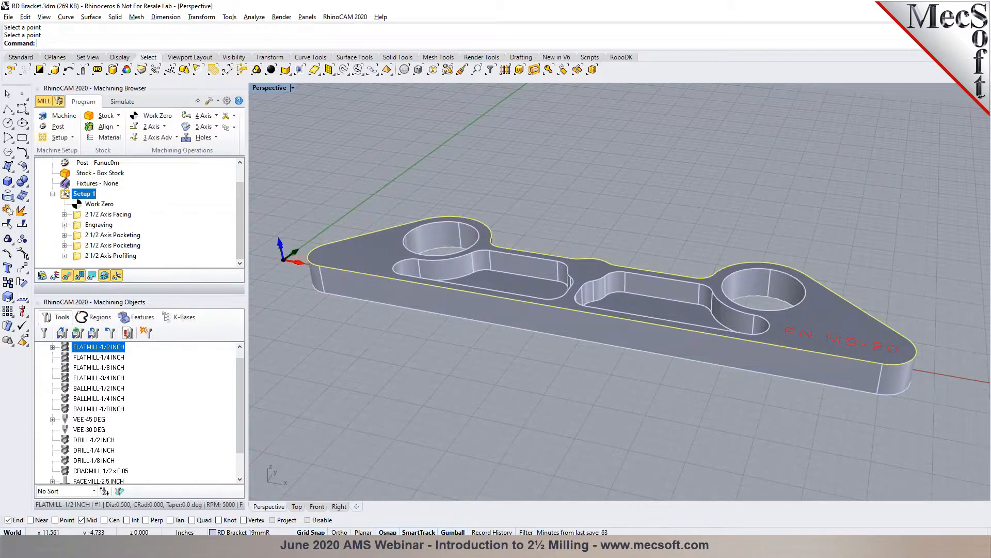
- Switch to VisualCAM and inspect the bracket in the four-view layout, returning to the full-size Iso view
left_click(710, 523)
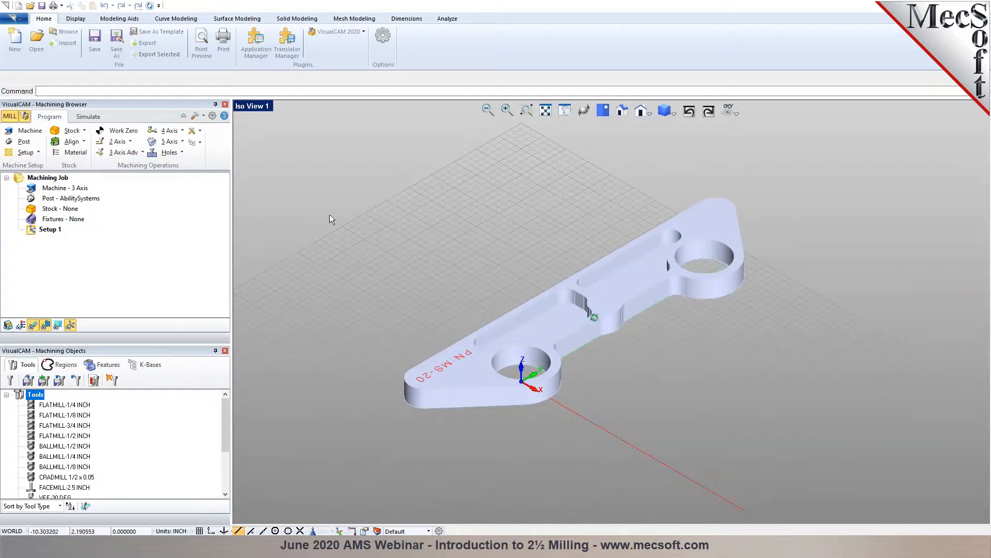
left_click(258, 107)
left_click(287, 232)
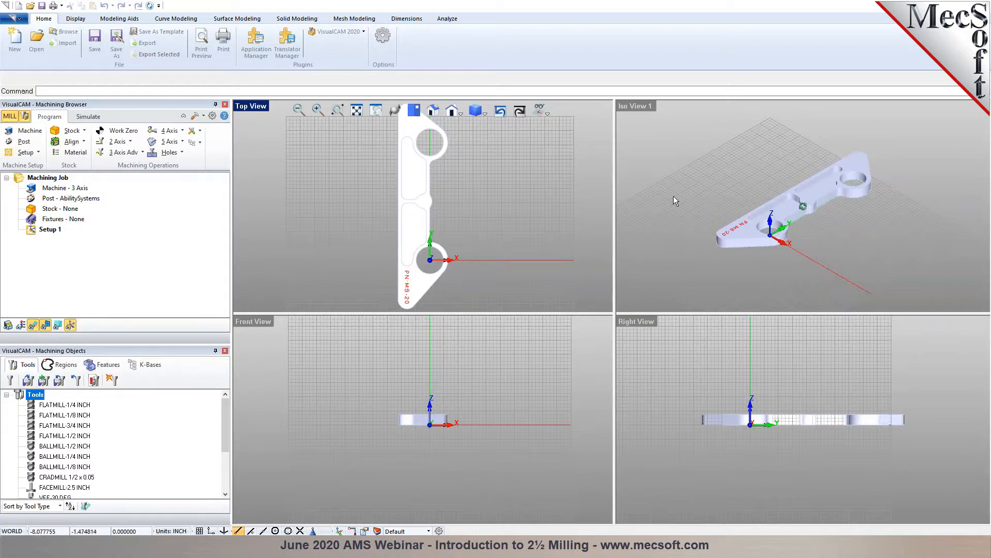
left_click(673, 197)
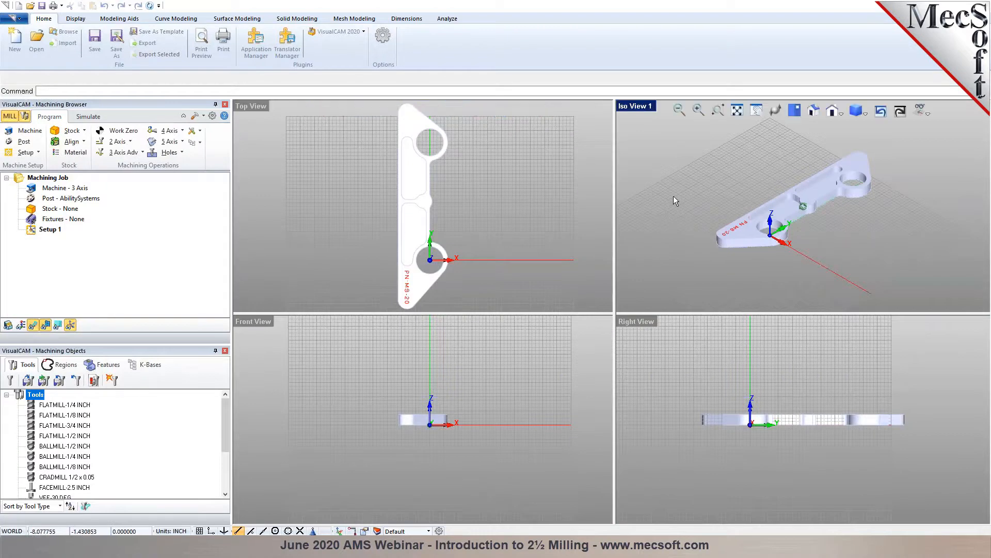
double_click(631, 108)
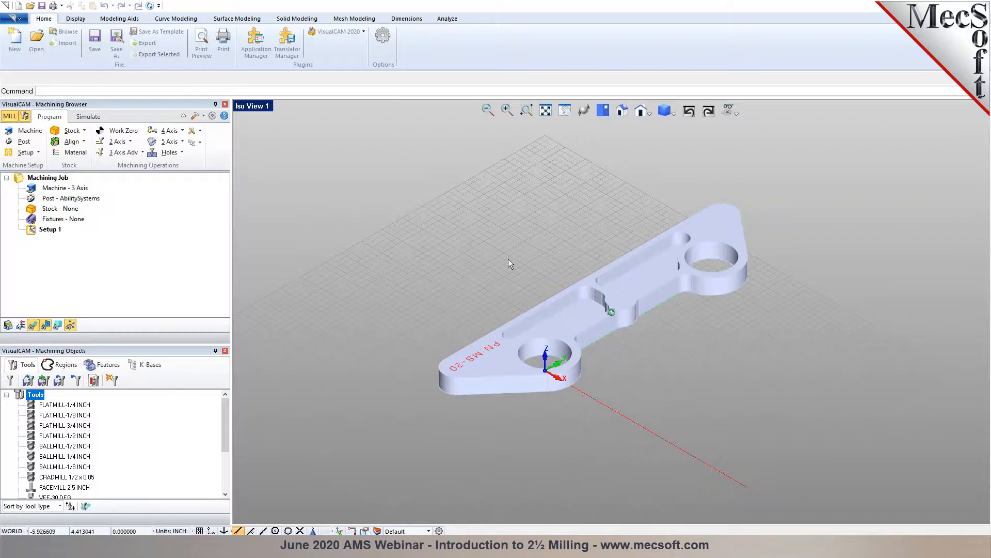
- Try to rotate all the bracket geometry by 90 degrees in the Top view with the graphical manipulator
left_click(603, 111)
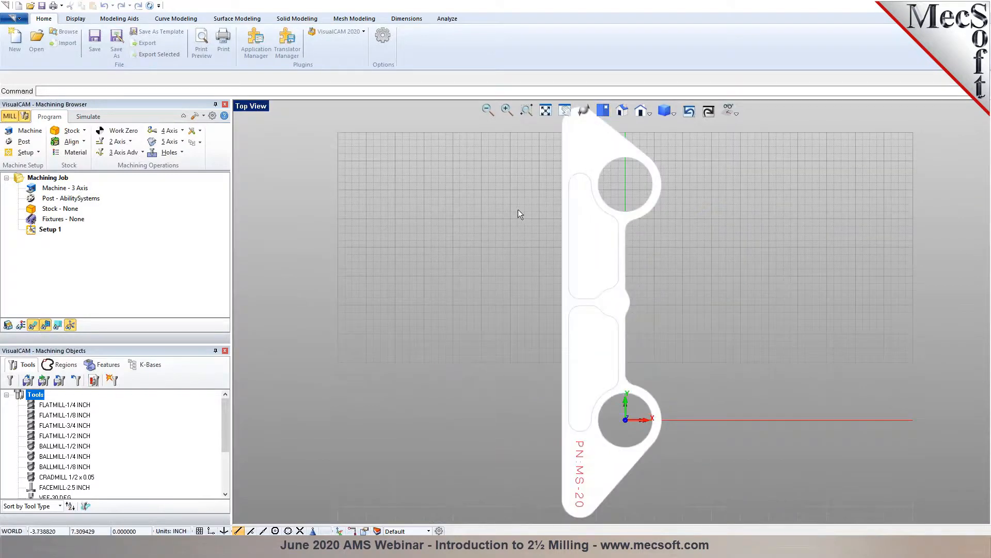
key("ctrl+a")
scroll(480, 230, "down", 2)
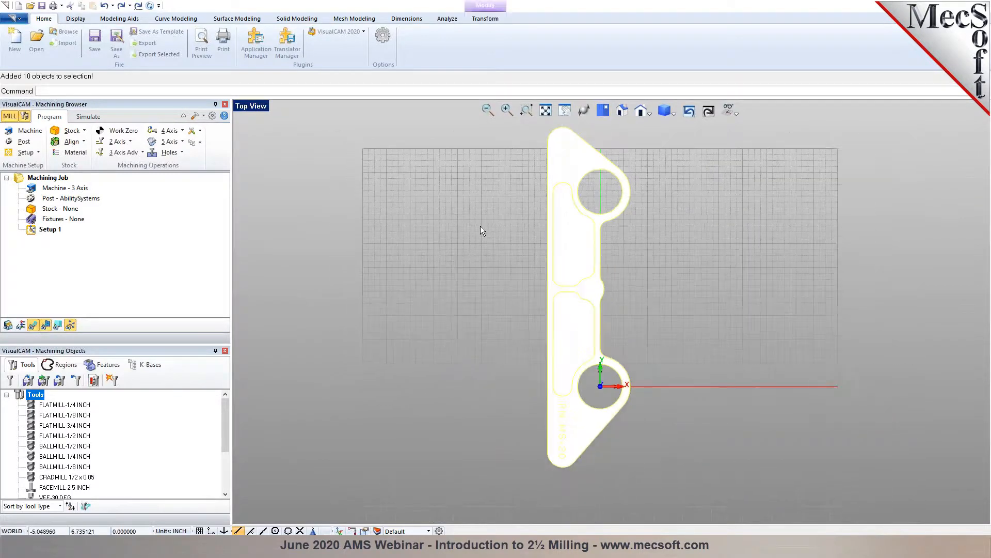
left_click(482, 19)
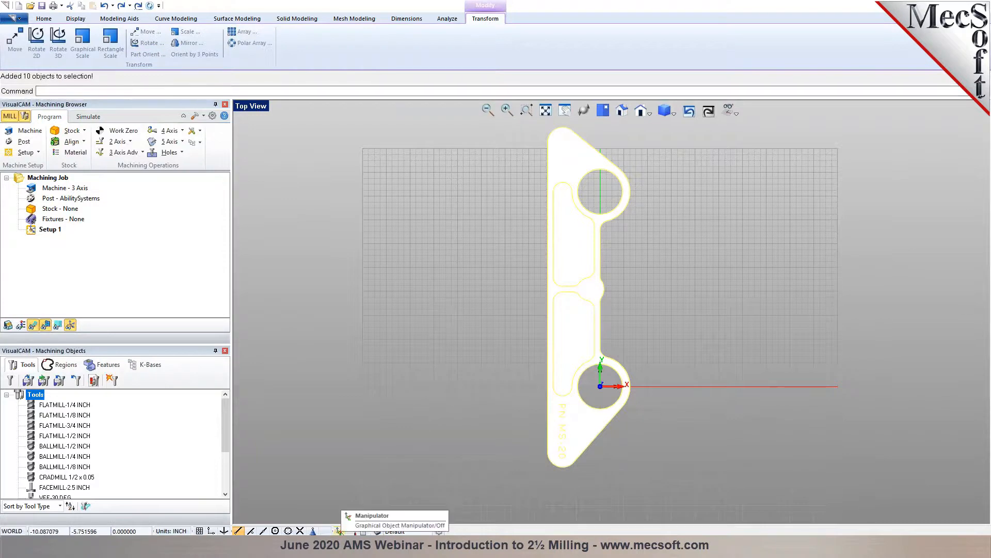
left_click(339, 530)
left_click(616, 280)
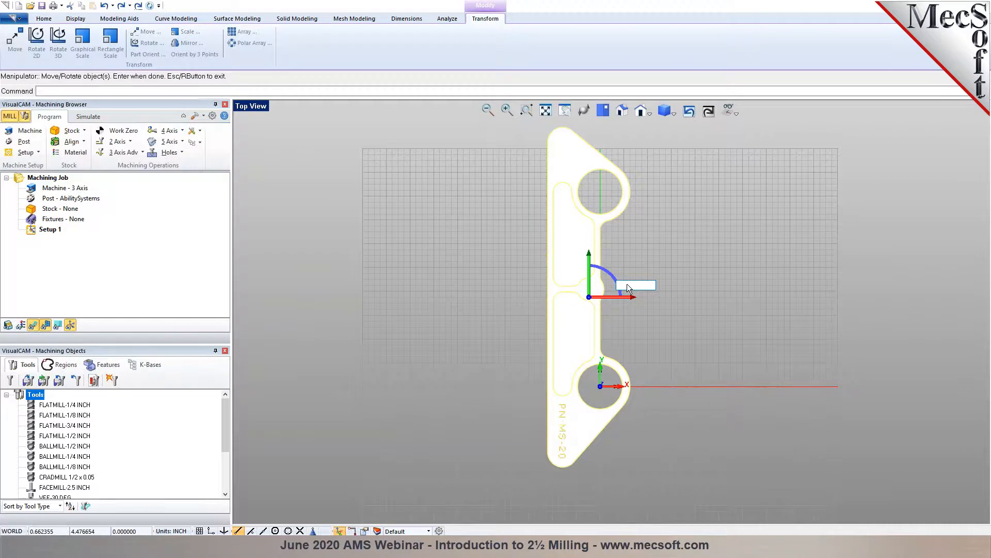
type("90")
key("Return")
key("Return")
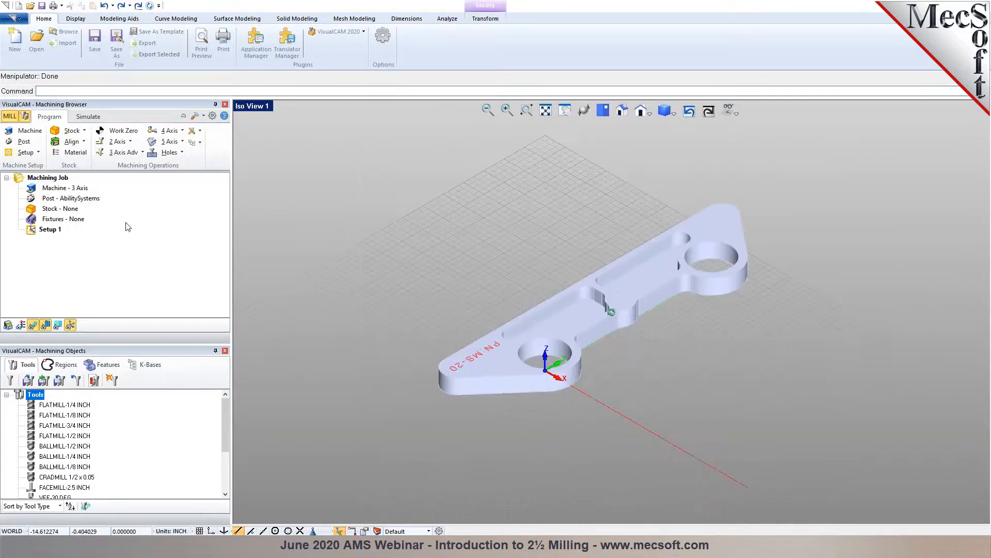
- Orient the part geometry by rotating the world coordinate system about Z with a spin angle of -90
left_click(27, 176)
left_click(88, 344)
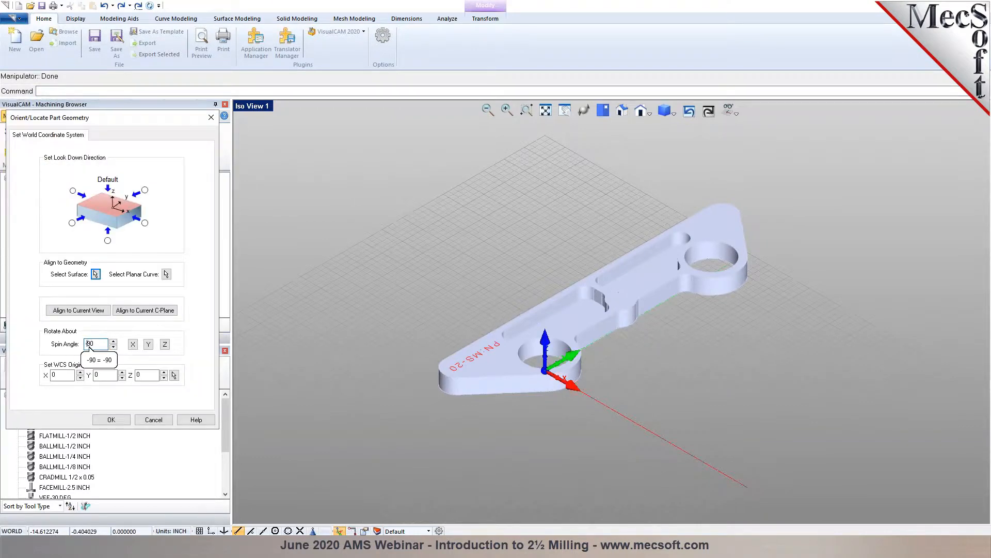
type("-90")
left_click(164, 345)
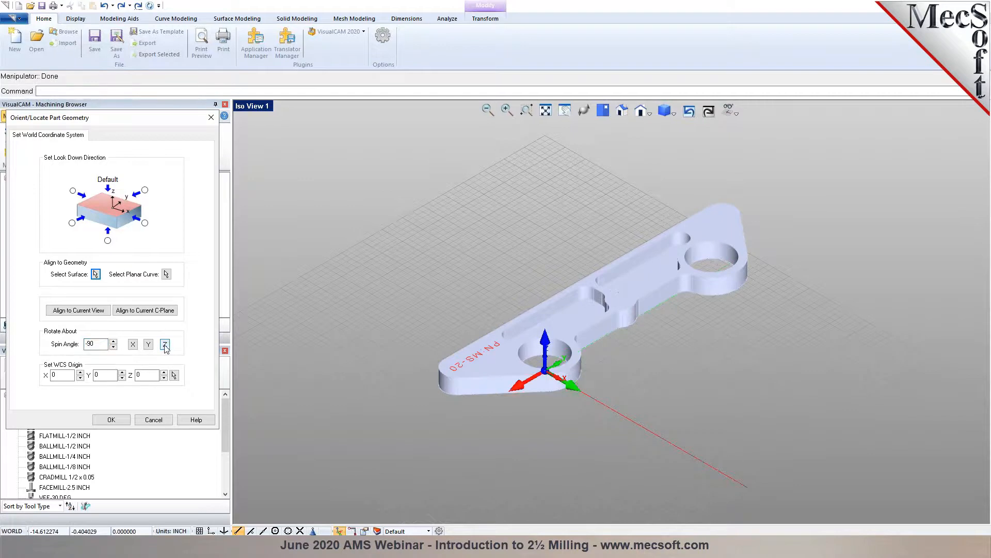
left_click(111, 420)
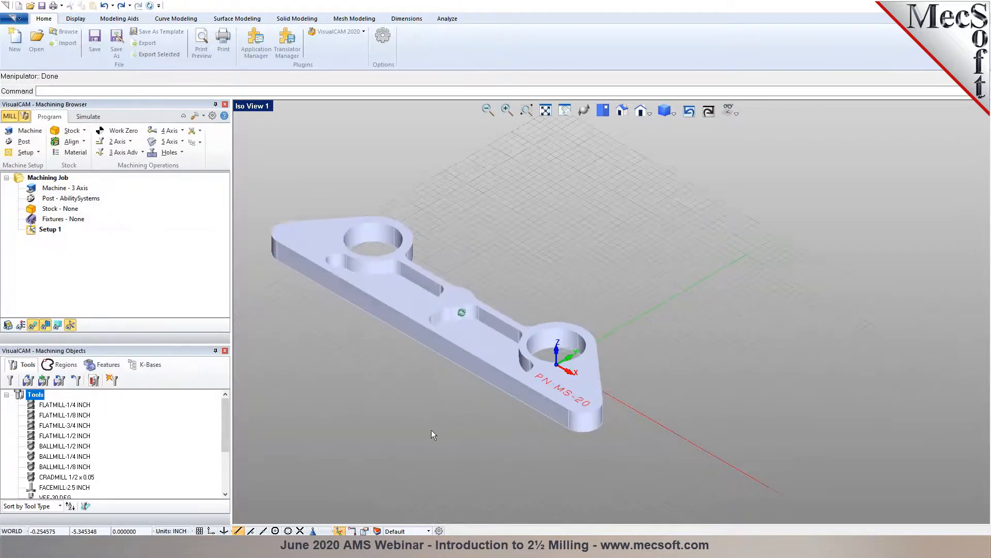
scroll(433, 433, "up", 2)
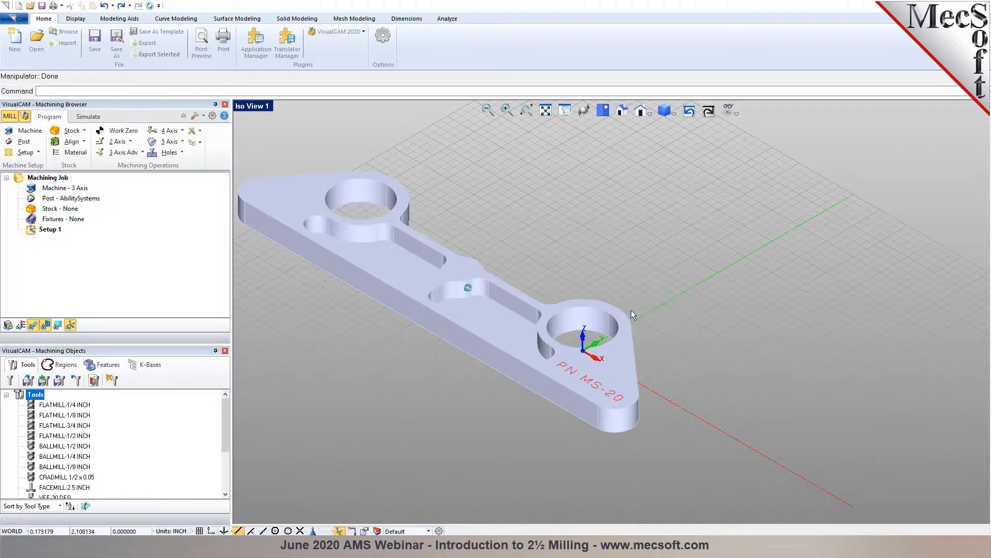
- Locate the world coordinate system origin at the South West corner of the part box's Lowest Z face
scroll(620, 320, "down", 2)
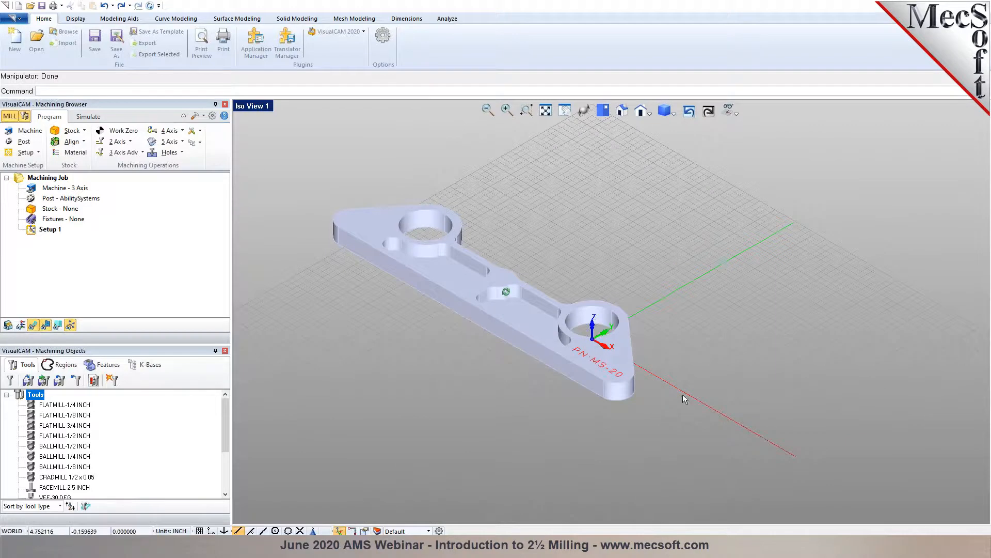
left_click(83, 141)
left_click(101, 161)
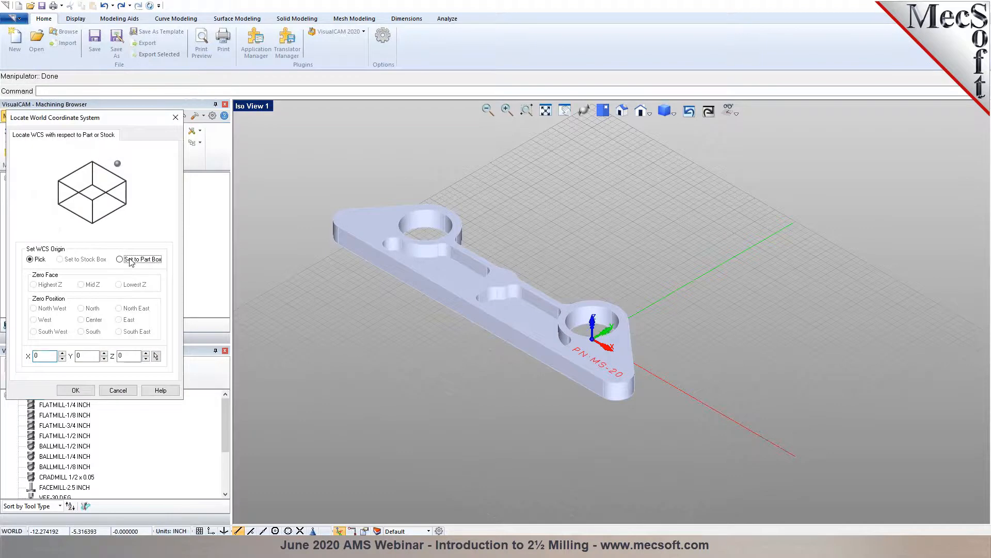
left_click(120, 259)
left_click(120, 285)
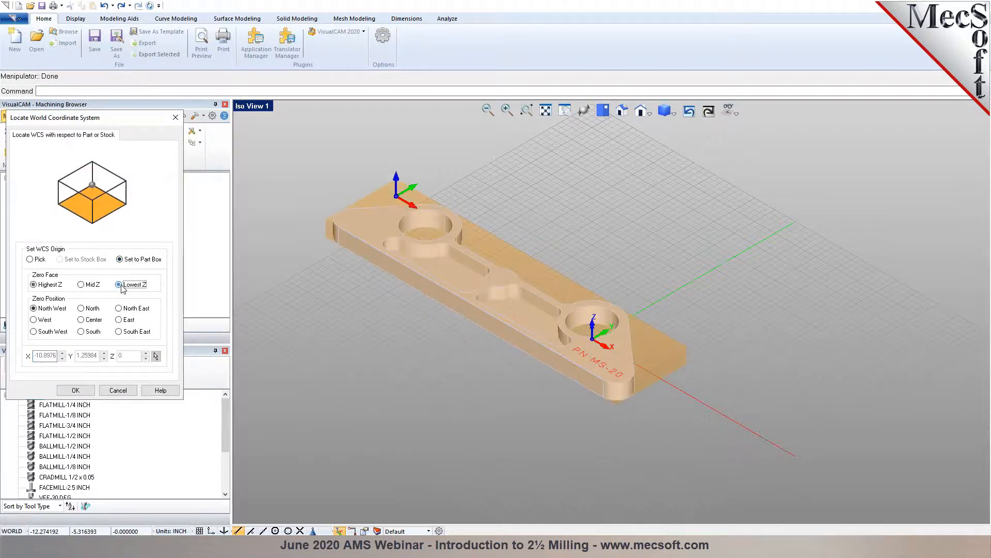
left_click(34, 331)
left_click(76, 390)
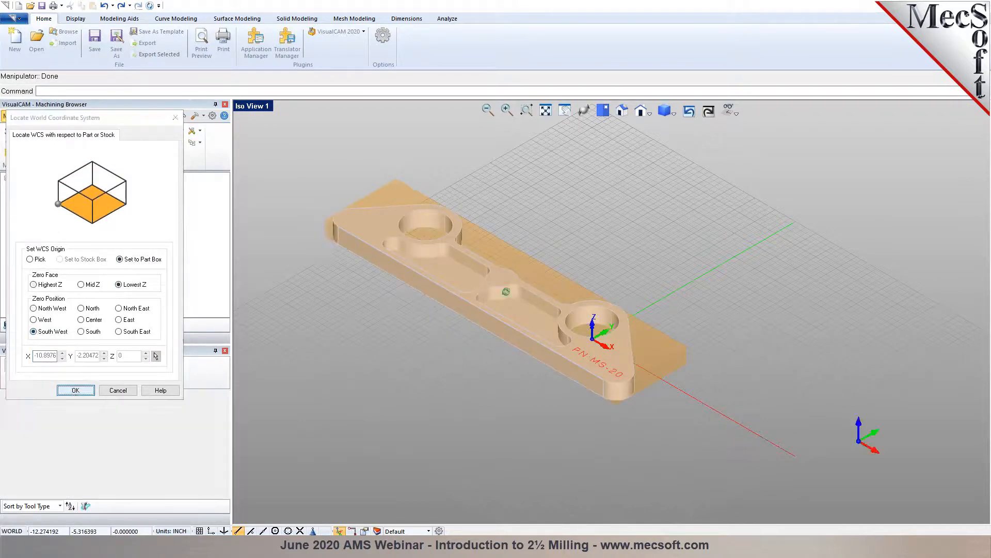
left_click(608, 113)
left_click(622, 110)
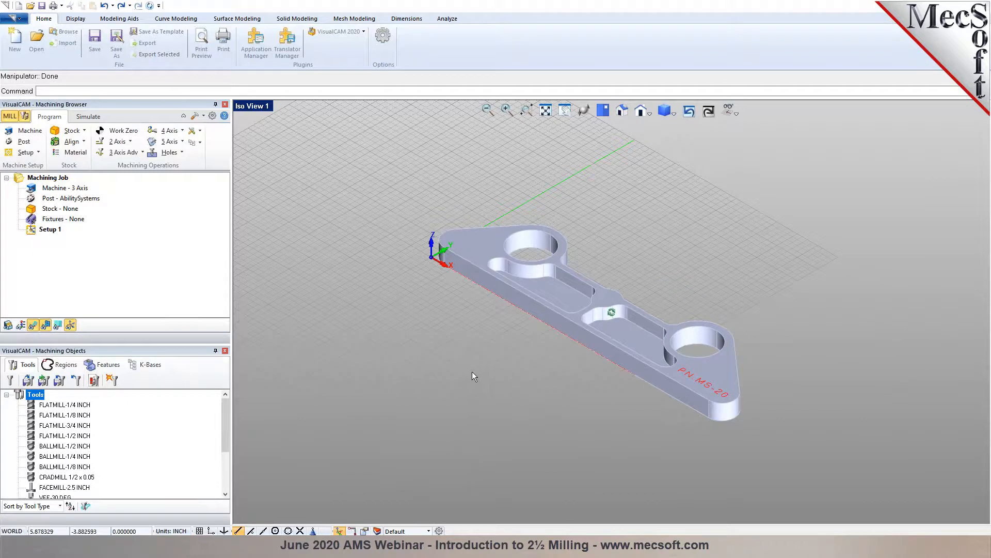
- Accept the manually defined 3 Axis machine and set the current post processor to Fanuc0m
left_click(29, 131)
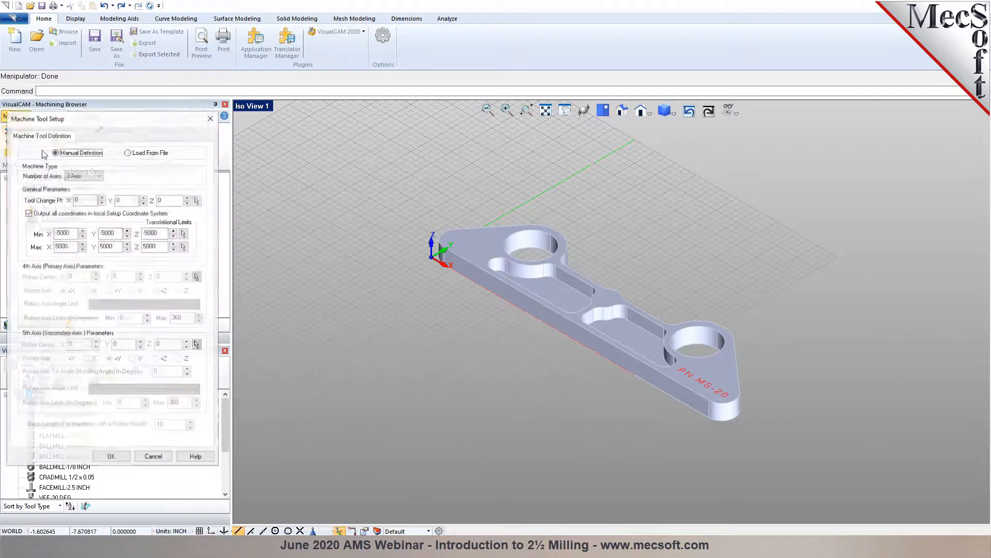
left_click(111, 456)
right_click(57, 197)
left_click(49, 193)
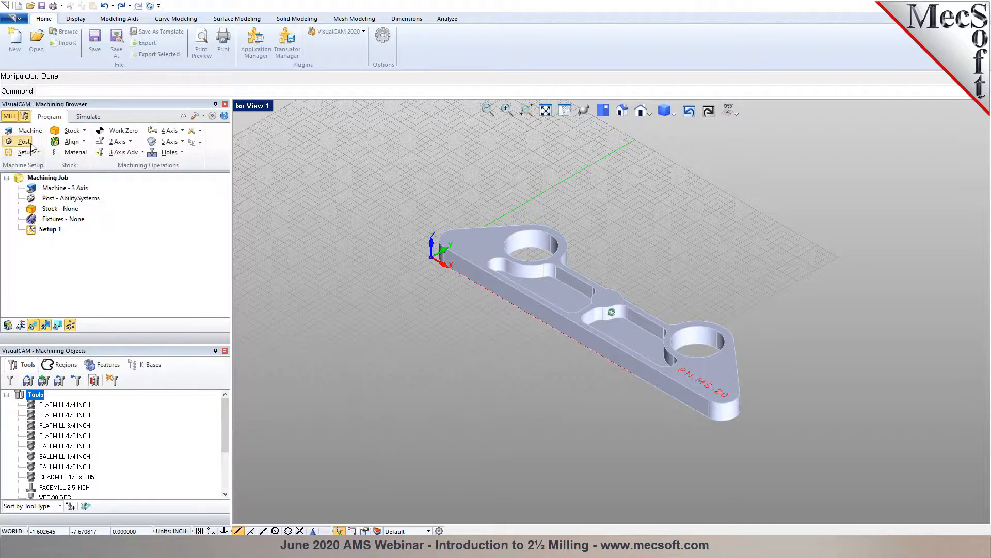
left_click(142, 162)
left_click_drag(159, 180, 159, 234)
left_click(103, 289)
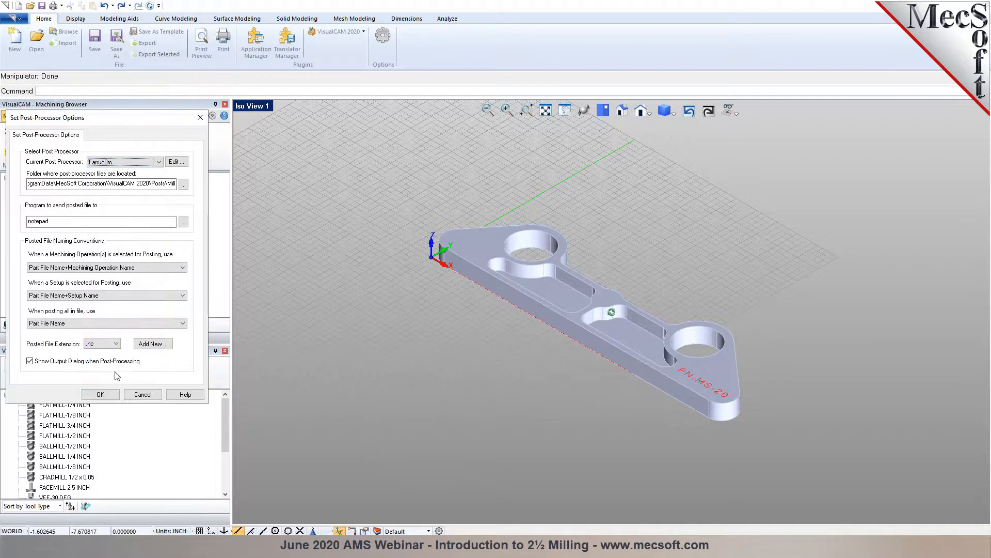
left_click(100, 394)
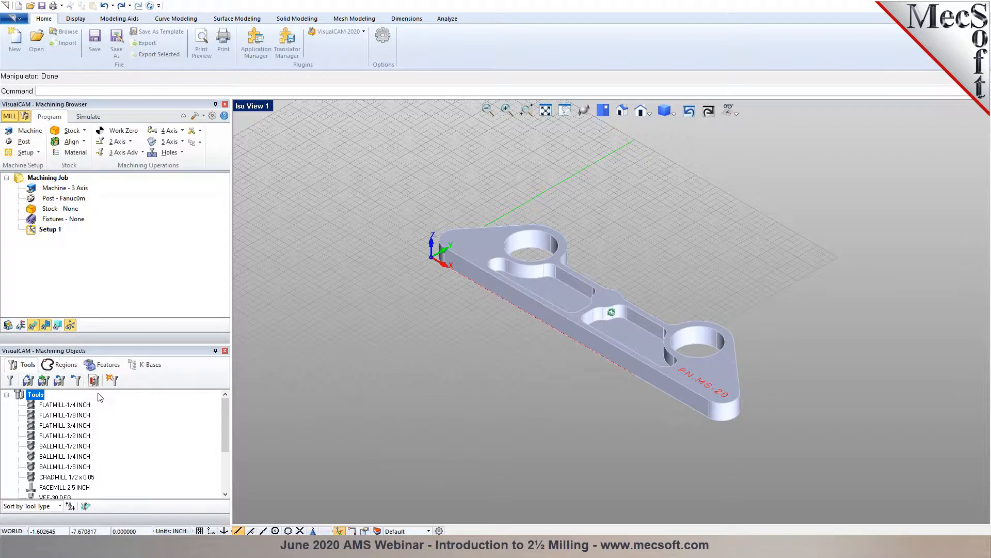
- Create a box stock with length 15, width 3.5 and height 3/4 inch, and turn on its display
left_click(83, 132)
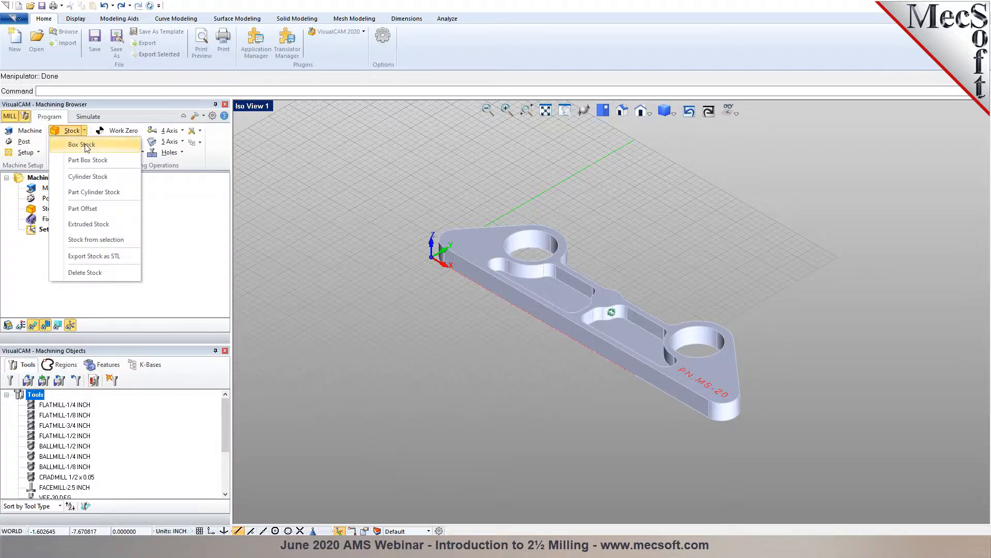
left_click(85, 144)
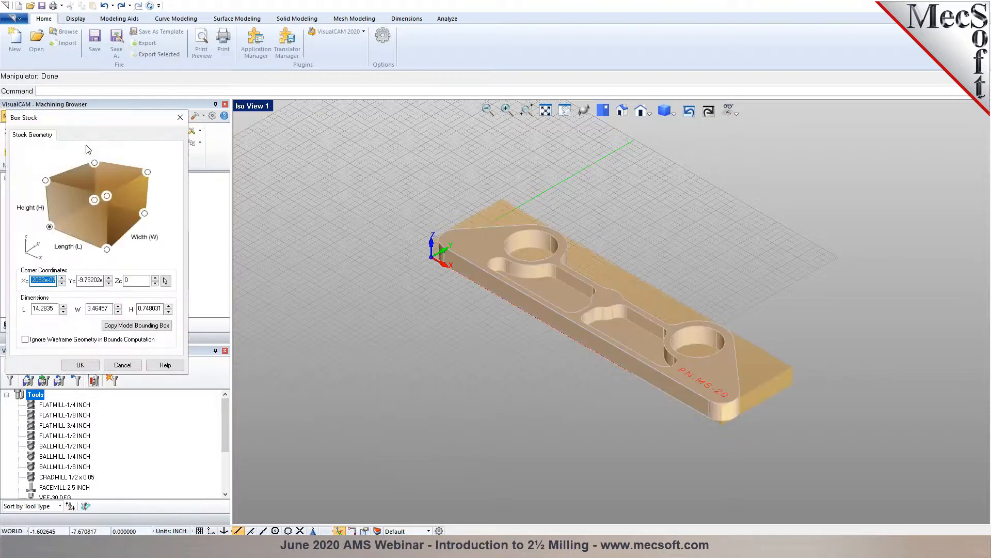
double_click(50, 308)
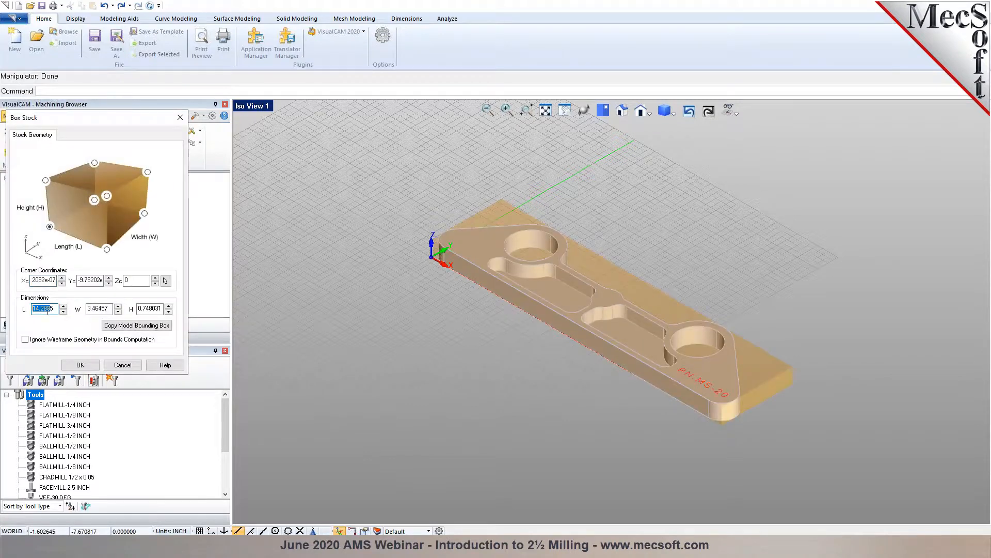
double_click(98, 309)
type("3.5")
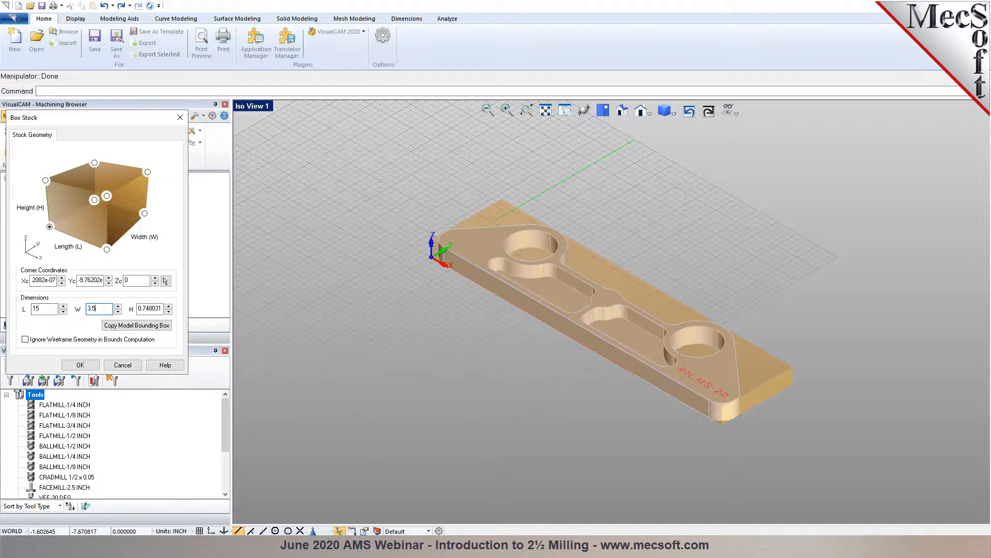
double_click(151, 308)
type("3/4")
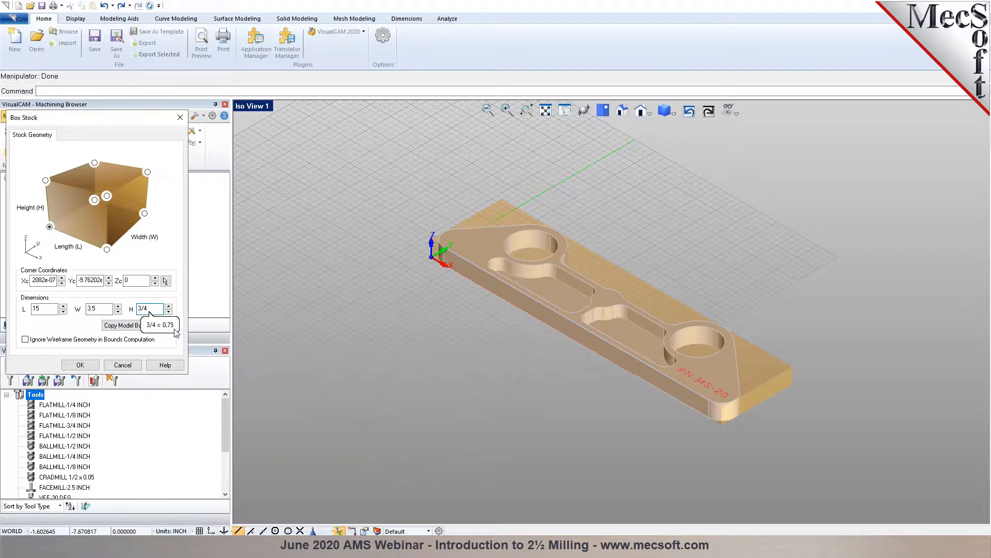
left_click(80, 364)
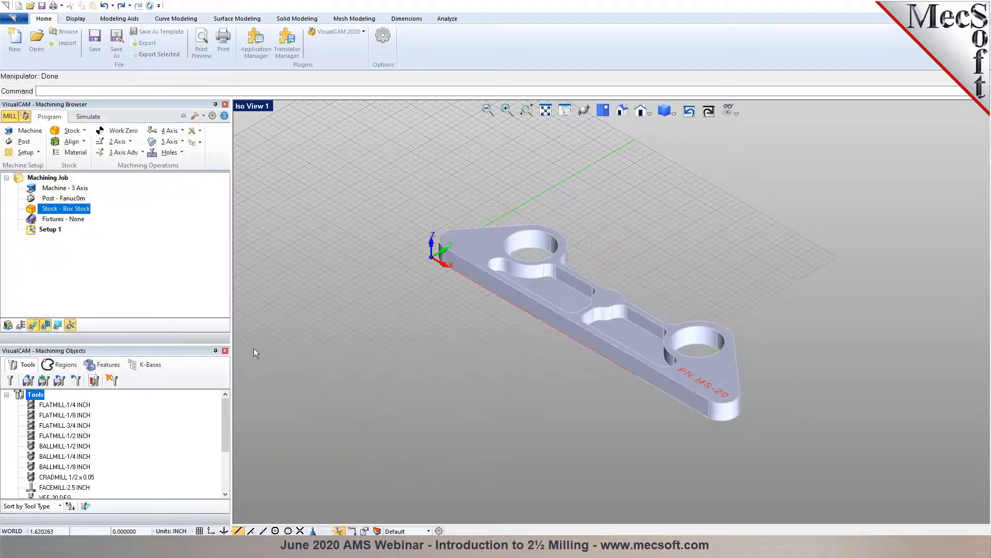
left_click(8, 324)
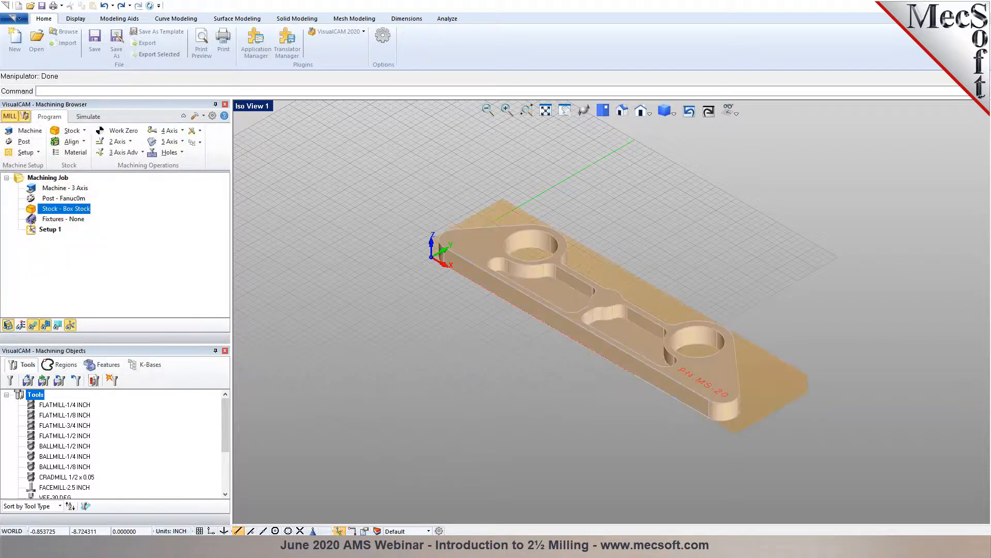
- Align the box stock about the part with Z alignment Bottom and XY alignment Center, checking it in the Front and Top views
left_click(603, 111)
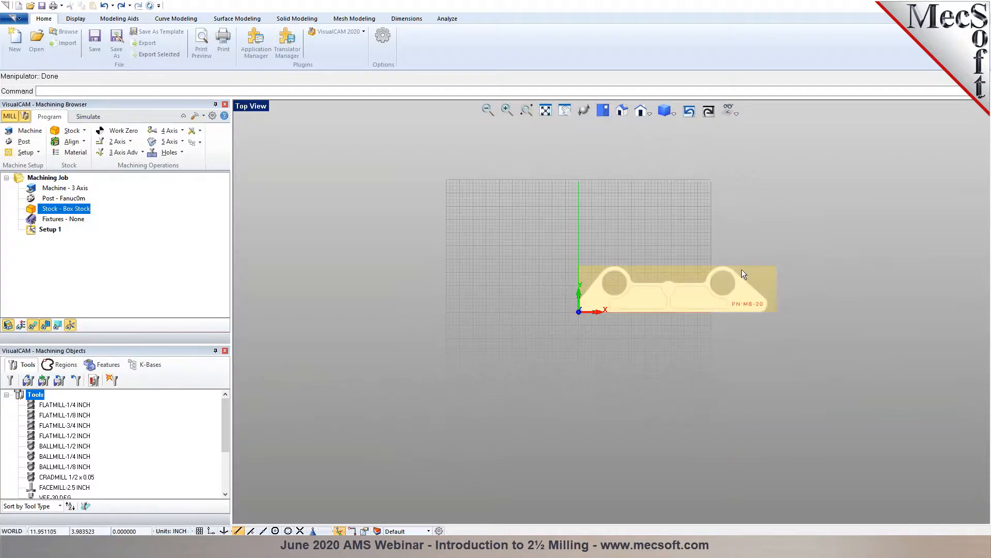
scroll(737, 269, "up", 5)
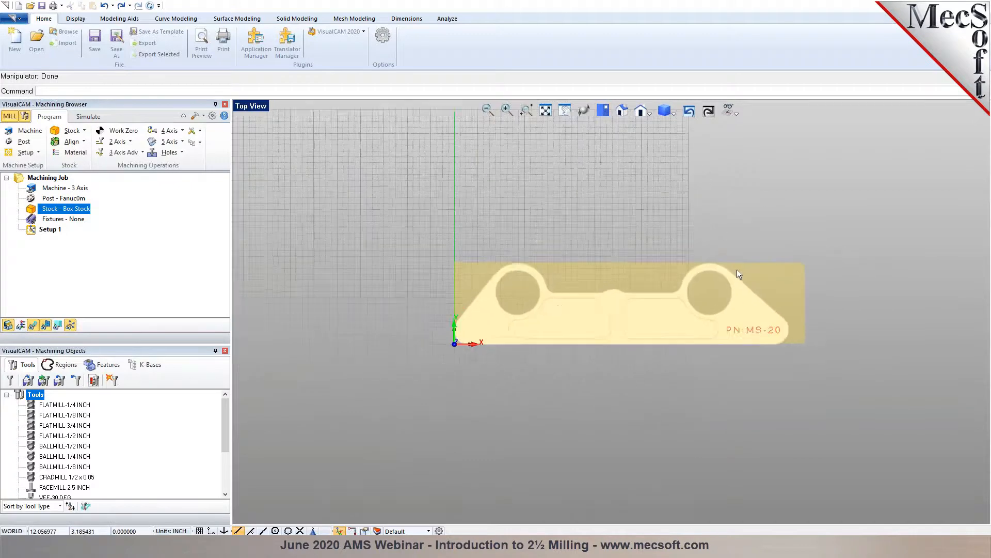
left_click(70, 141)
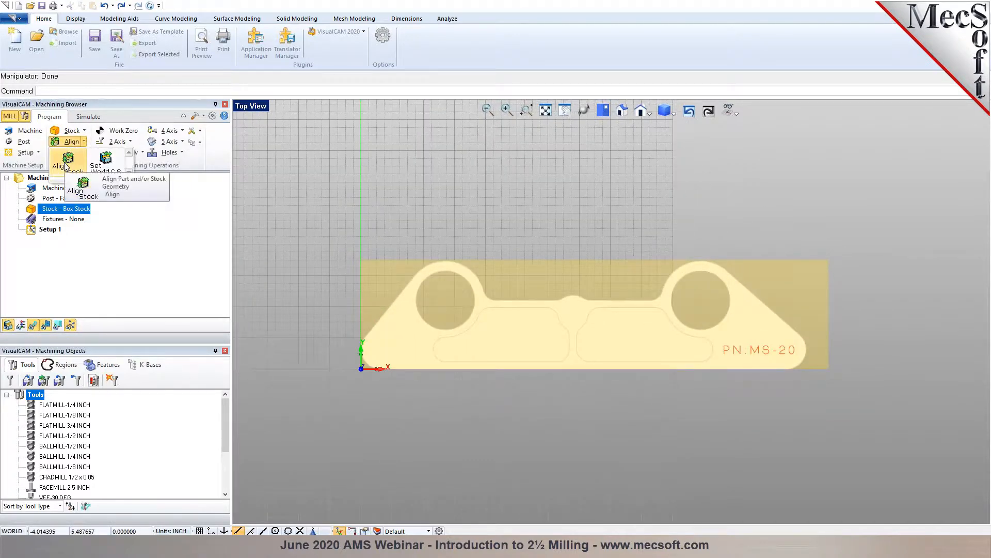
left_click(66, 163)
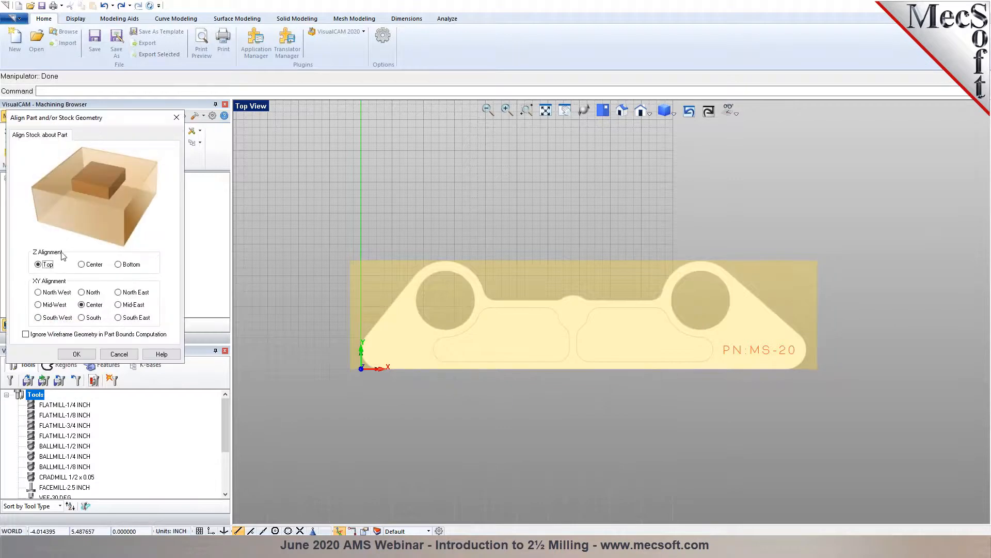
left_click(119, 265)
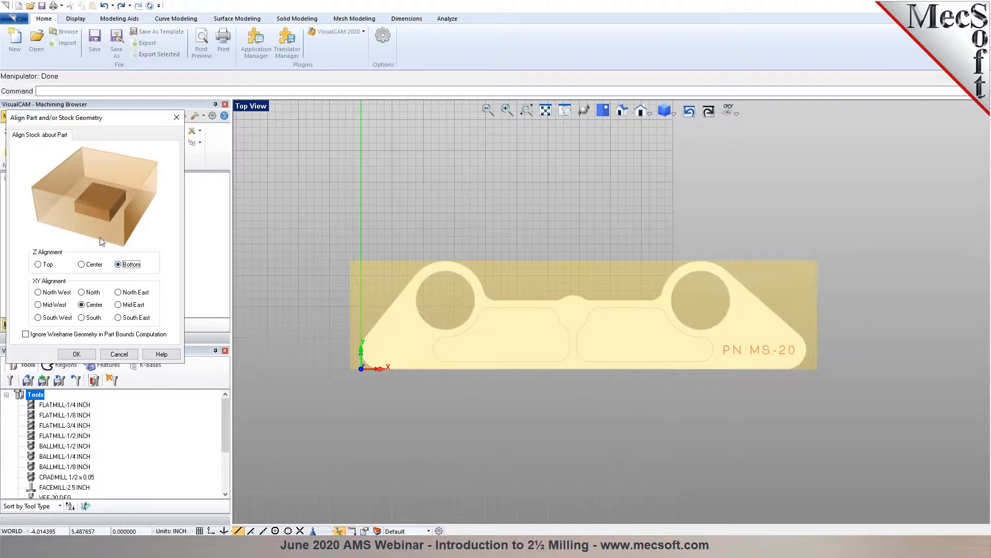
left_click(646, 113)
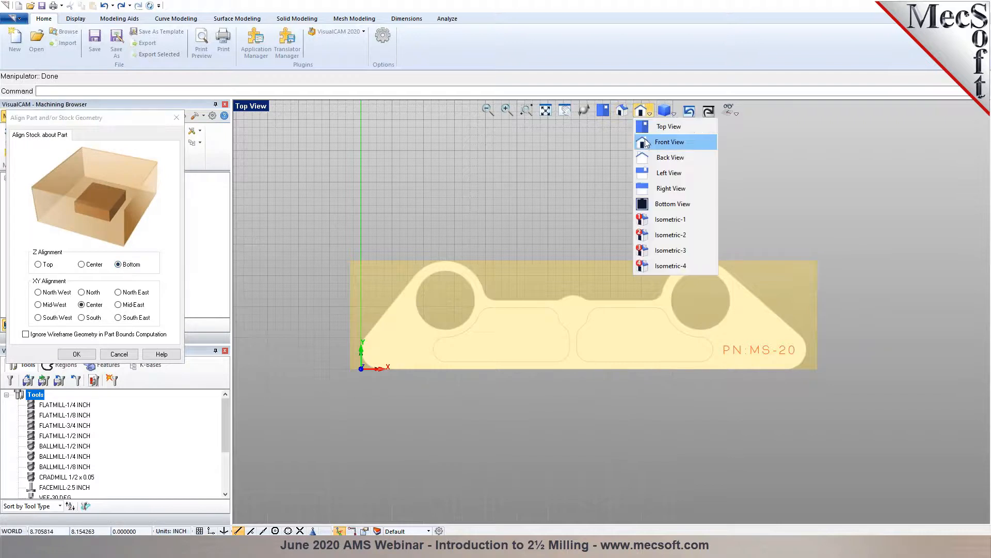
left_click(666, 137)
scroll(653, 319, "up", 5)
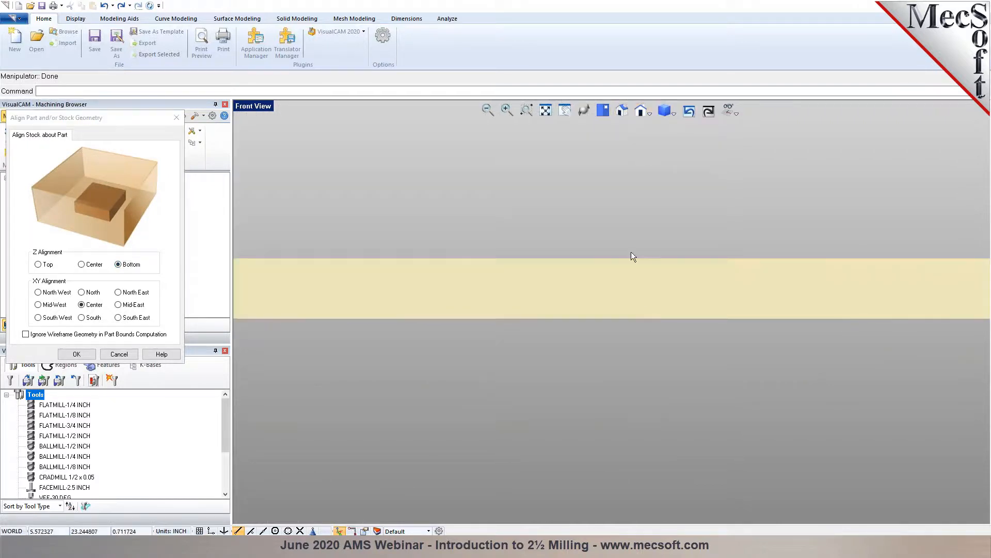
scroll(666, 268, "down", 2)
left_click(600, 112)
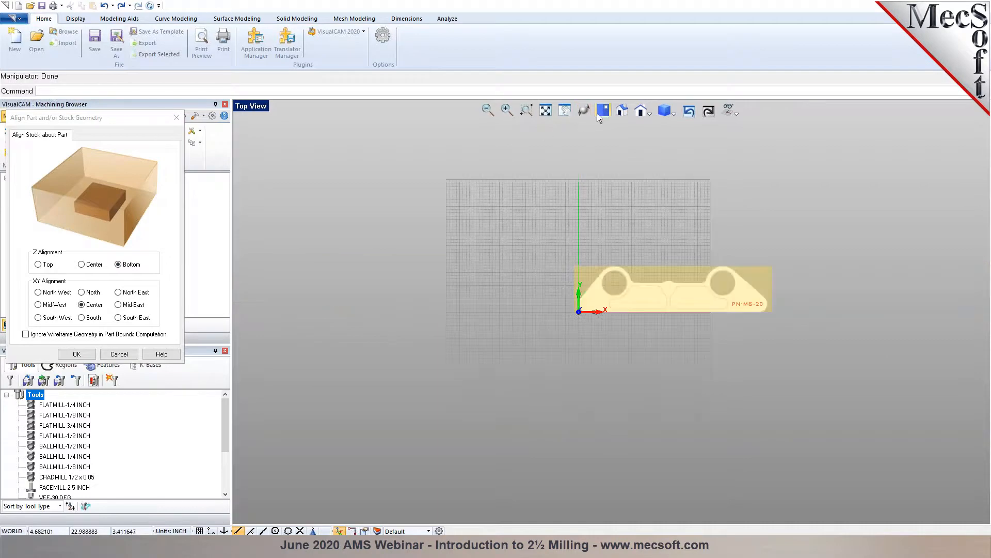
scroll(707, 296, "up", 2)
left_click(81, 305)
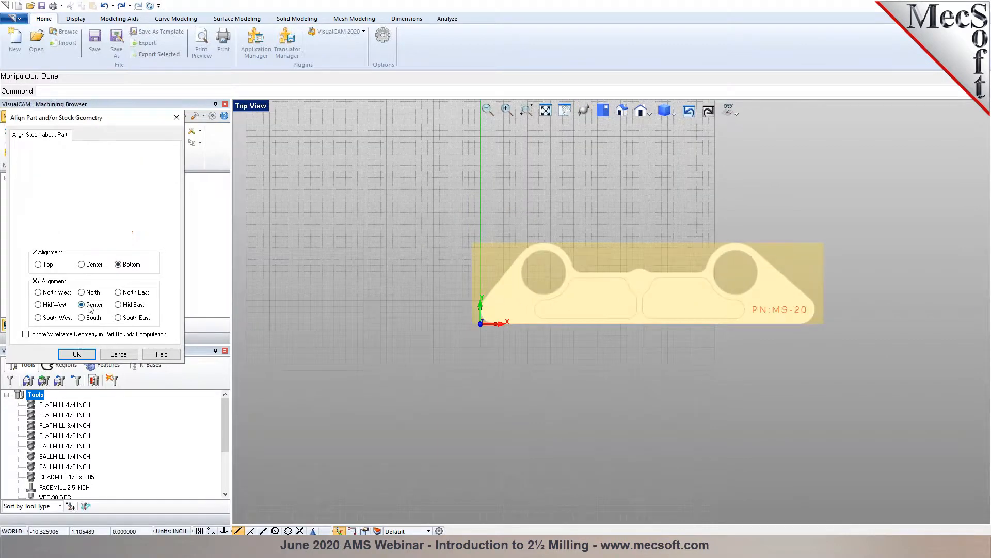
left_click(76, 354)
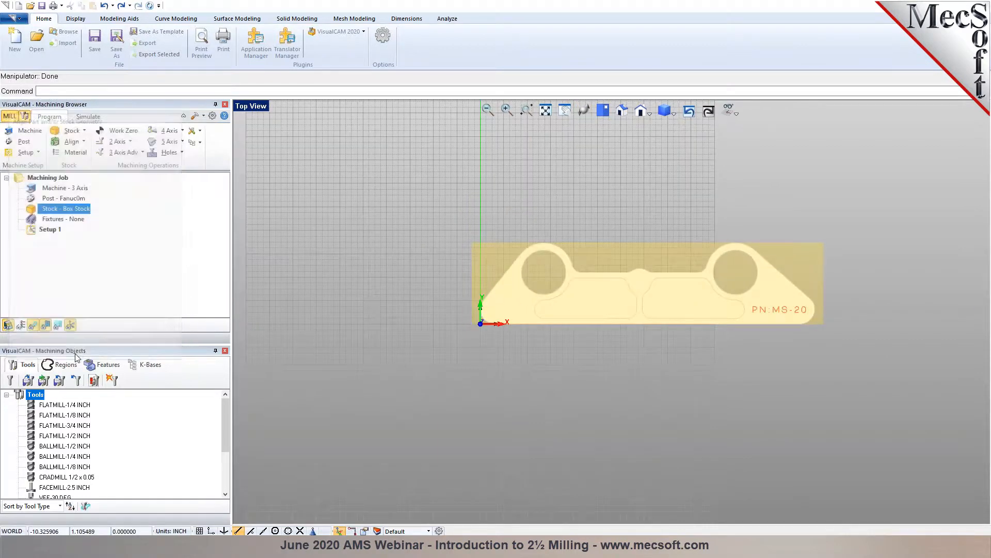
- Locate the world coordinate system origin at the South West corner of the stock box's Highest Z face and fit the Iso view
scroll(812, 287, "up", 2)
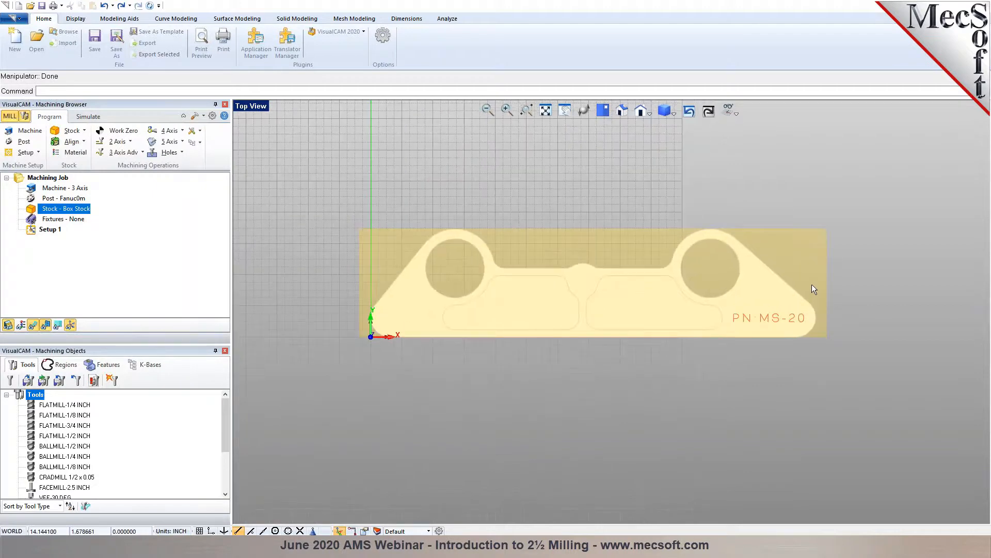
left_click(84, 141)
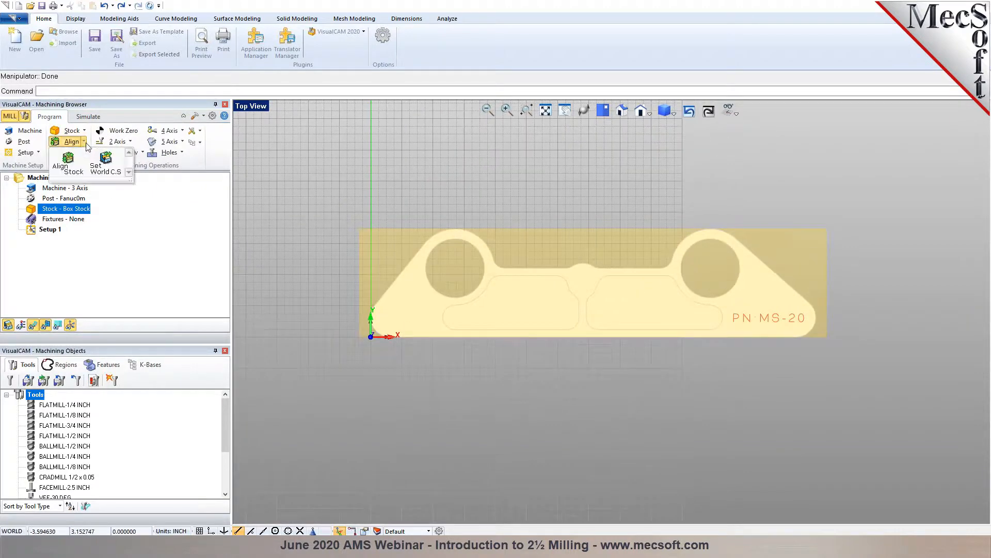
left_click(103, 167)
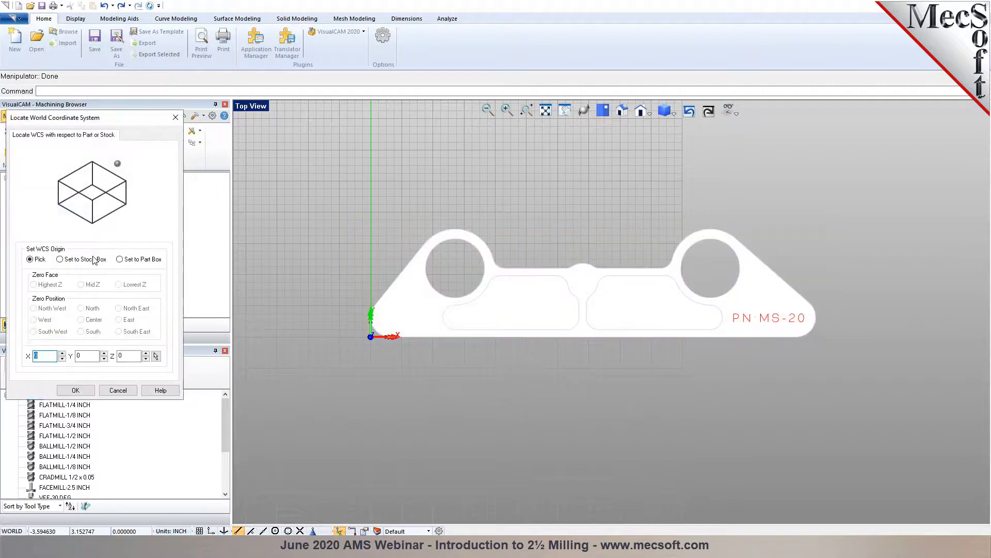
left_click(82, 259)
left_click(130, 285)
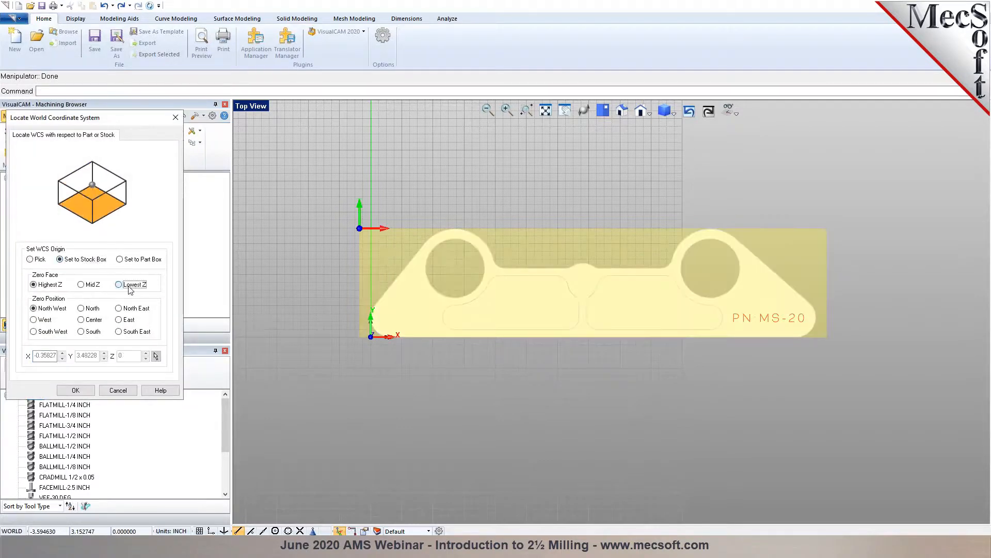
left_click(54, 332)
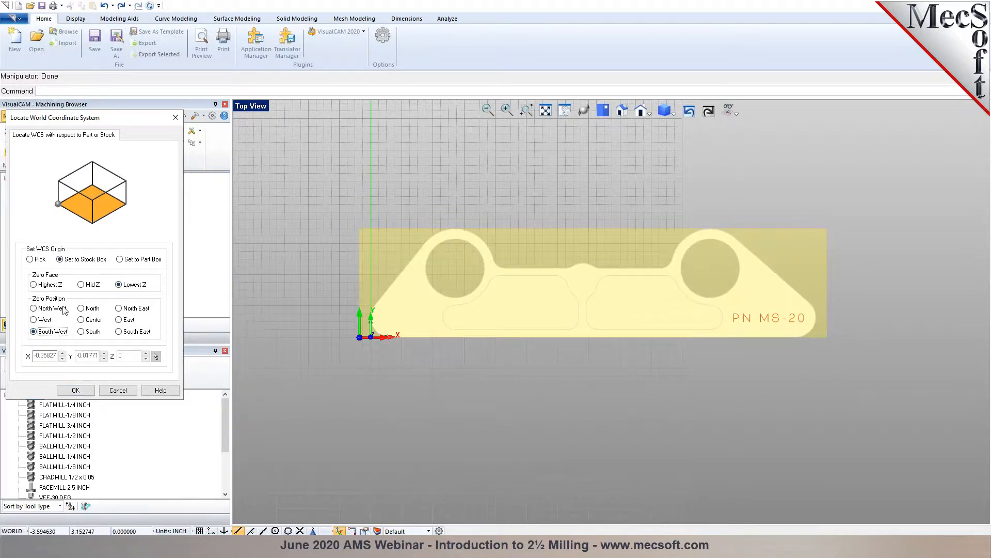
left_click(47, 288)
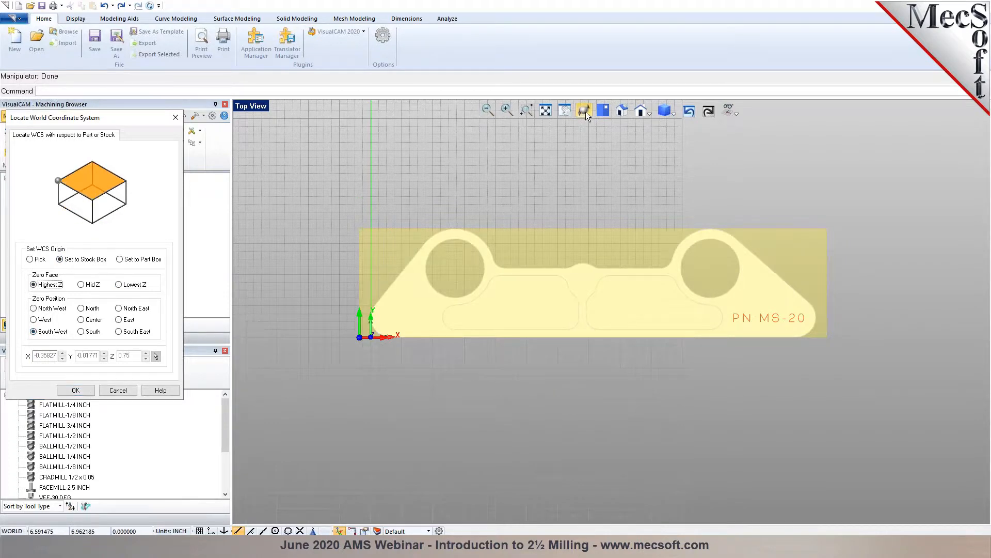
left_click(622, 112)
scroll(665, 293, "up", 3)
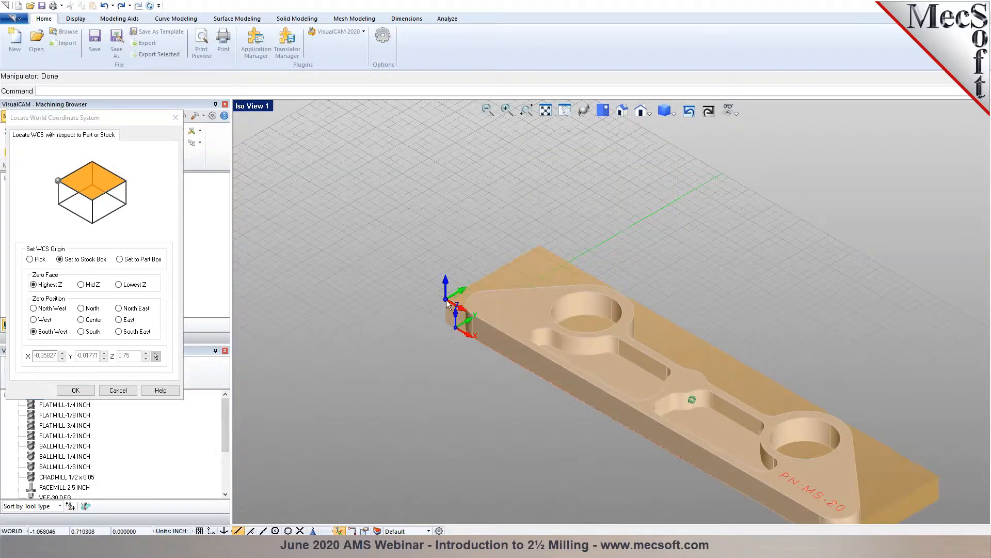
left_click(75, 391)
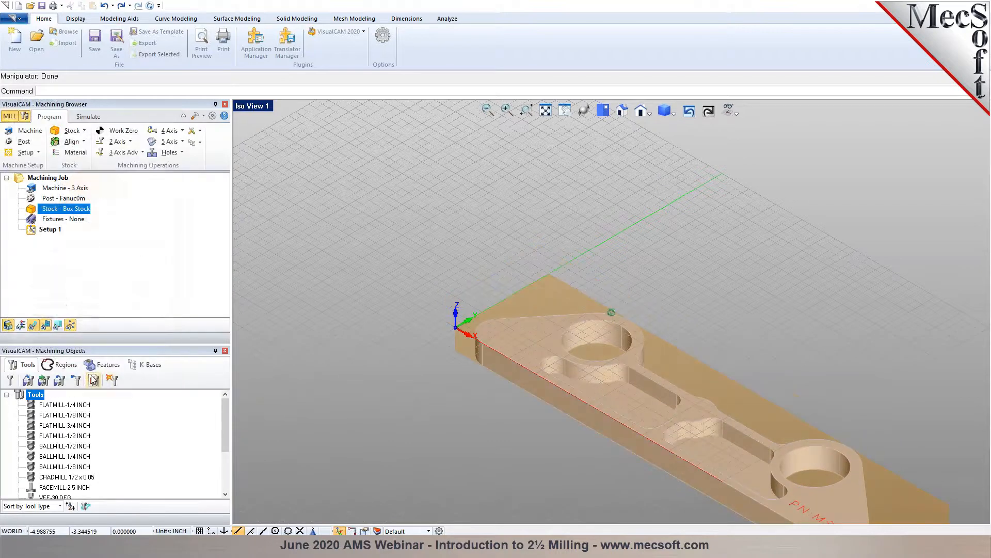
left_click(549, 111)
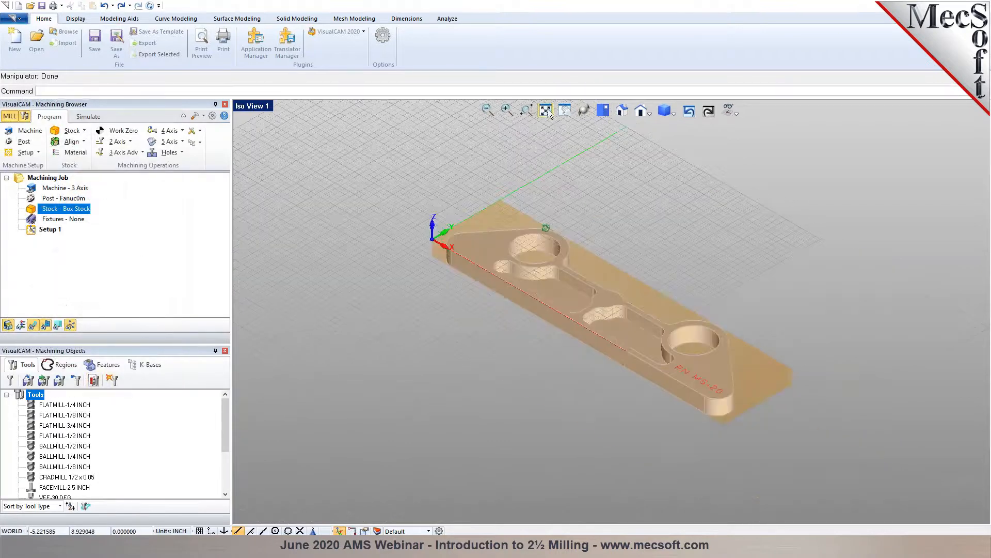
- Generate a Work Zero picked at X 0, Y 0, Z 0 with work offset output enabled on register number 54
scroll(634, 206, "up", 2)
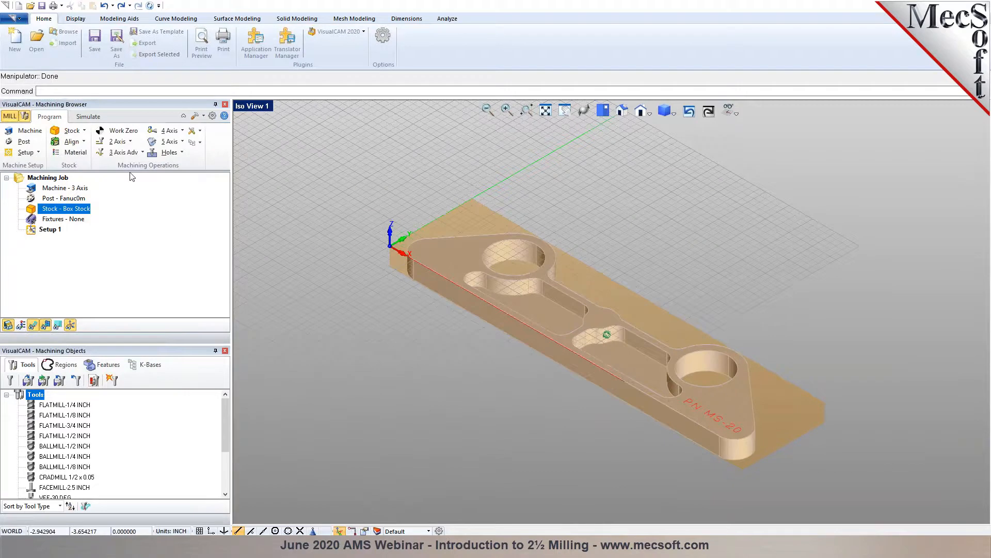
left_click(121, 131)
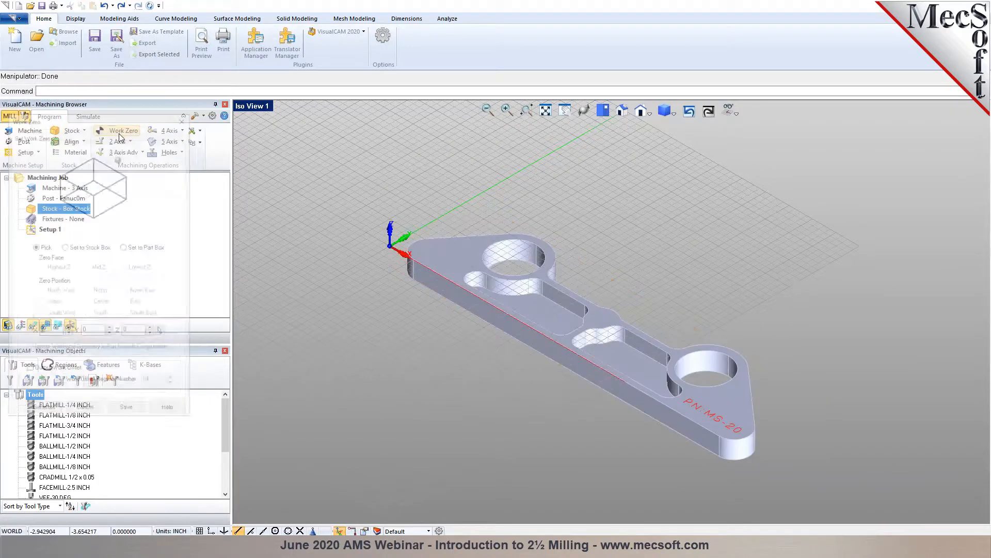
left_click(74, 370)
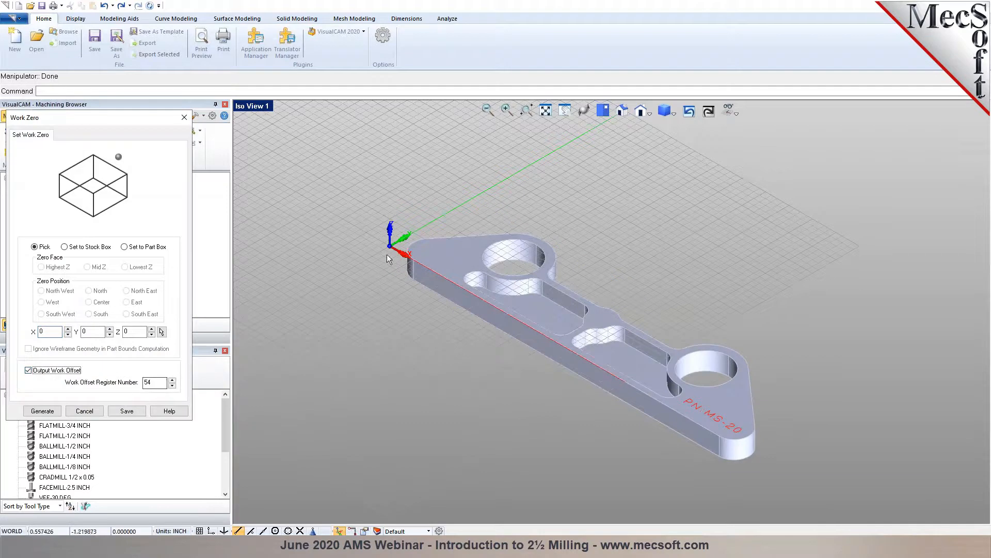
left_click(42, 411)
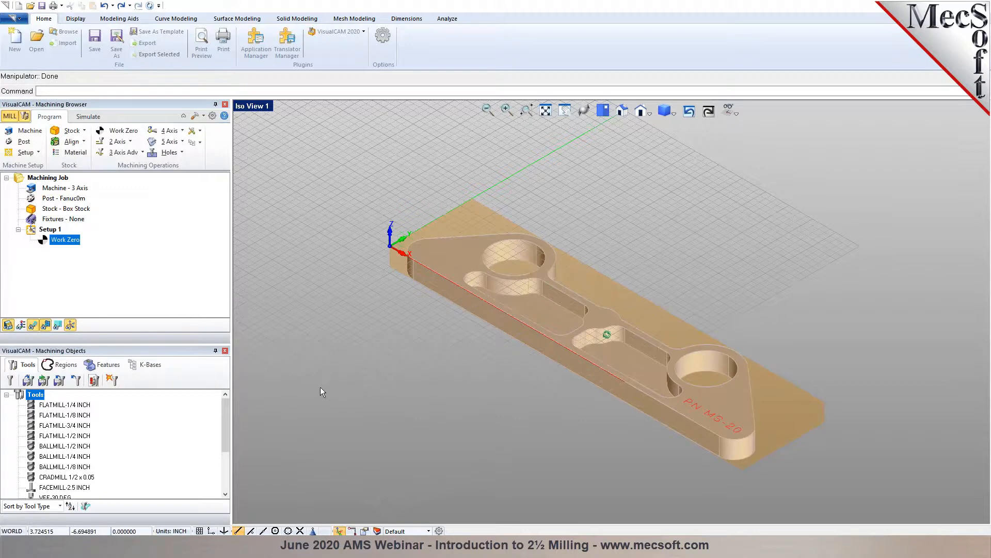
- Start a 2½ Axis Facing operation with the FACEMILL-2.5 INCH tool, then review its feeds and speeds and Automatic clearance plane
left_click(129, 142)
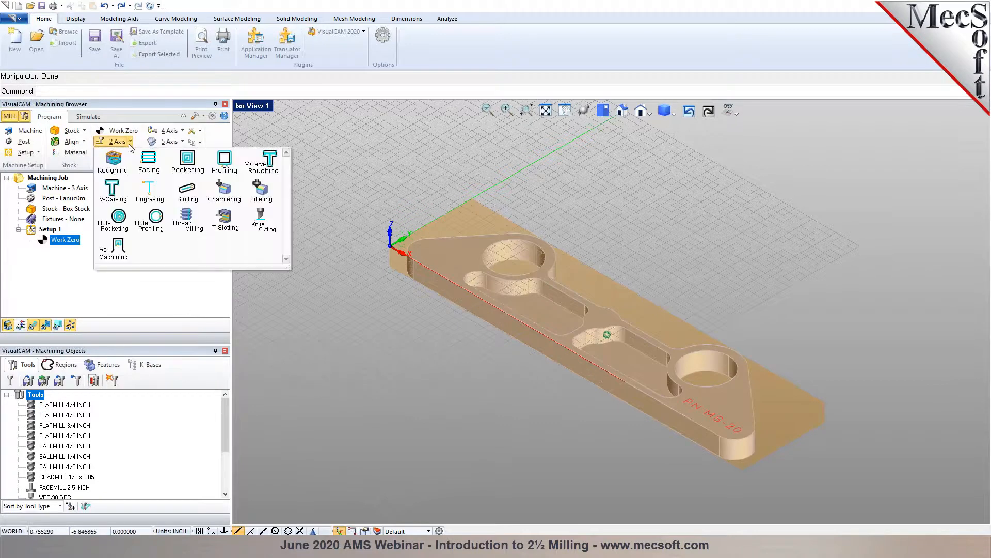
left_click(149, 163)
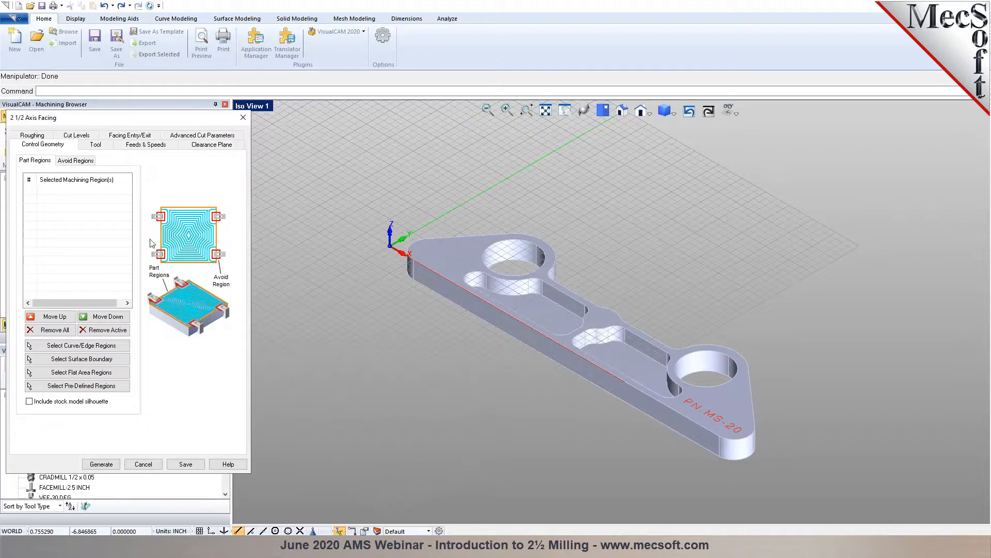
left_click(94, 145)
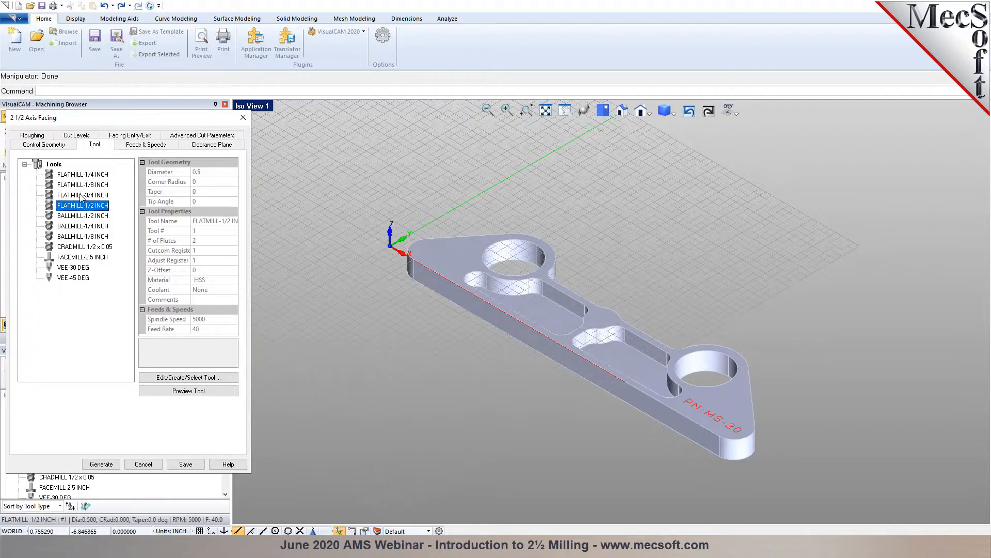
left_click(72, 258)
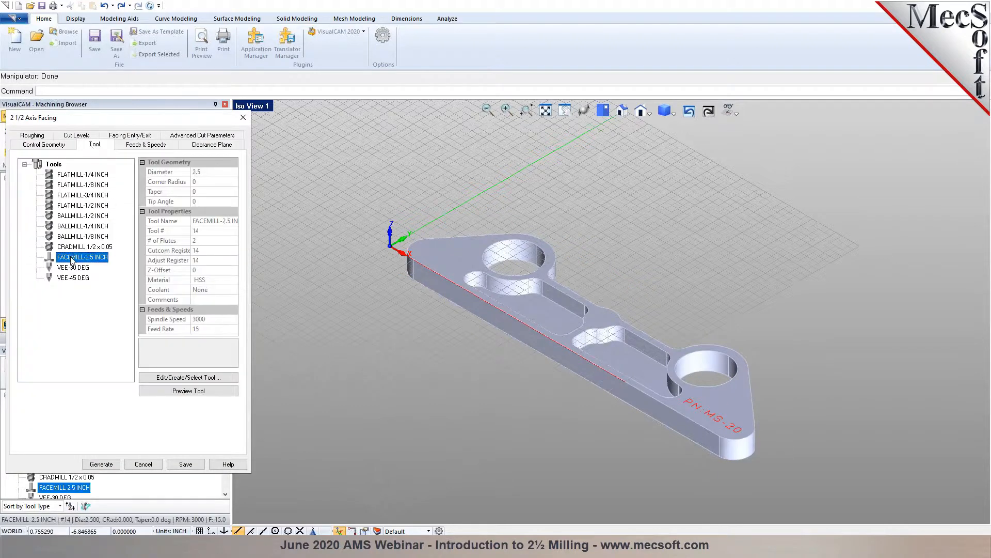
left_click(134, 147)
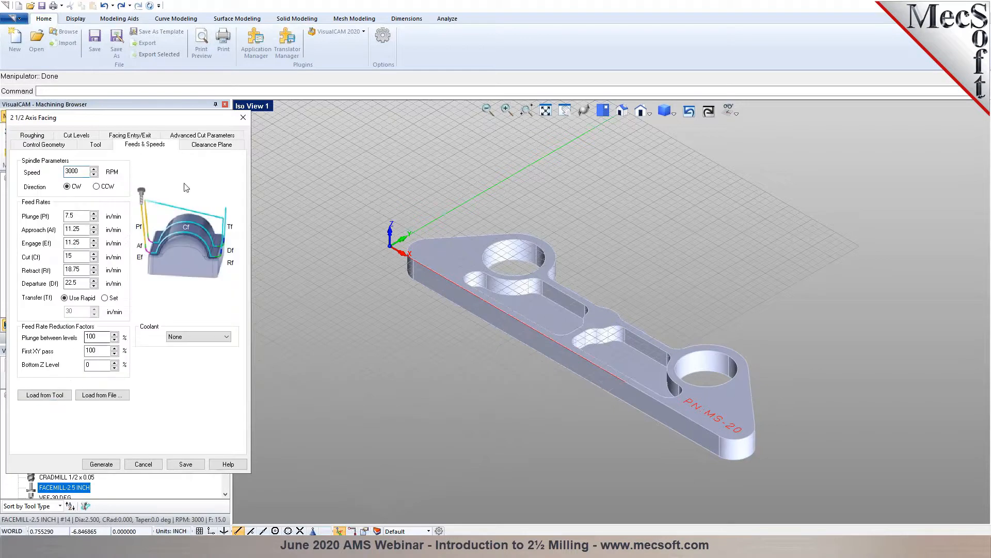
left_click(204, 146)
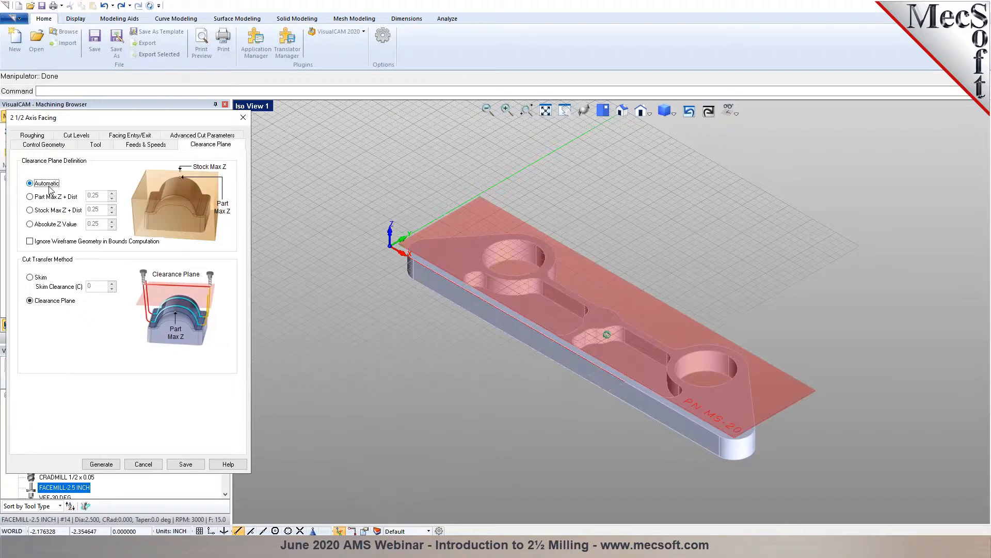
- Set the facing roughing to Linear Cuts with a stepover of 50% of the tool diameter, and review the cut levels
left_click(32, 135)
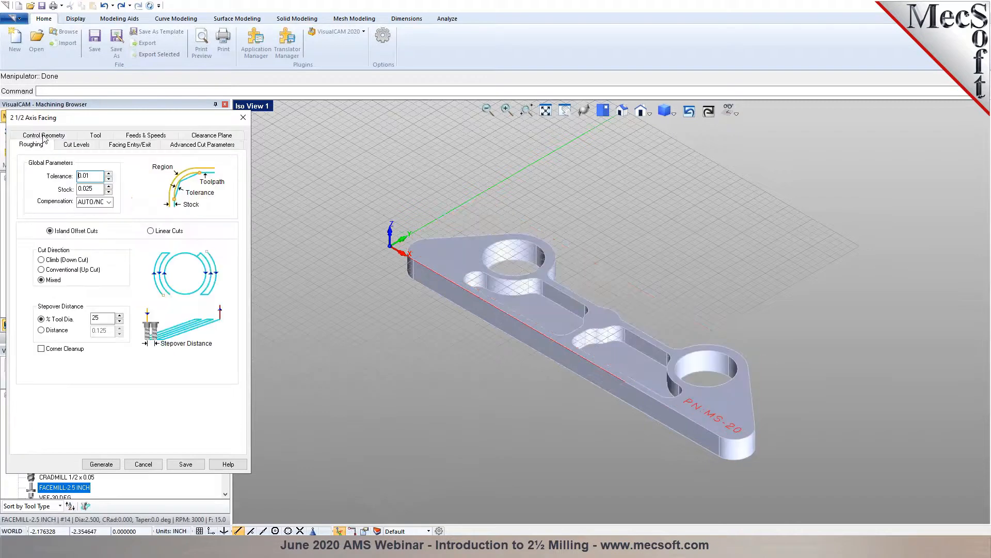
left_click_drag(78, 189, 86, 190)
left_click(150, 230)
left_click(96, 342)
type("50")
left_click(86, 147)
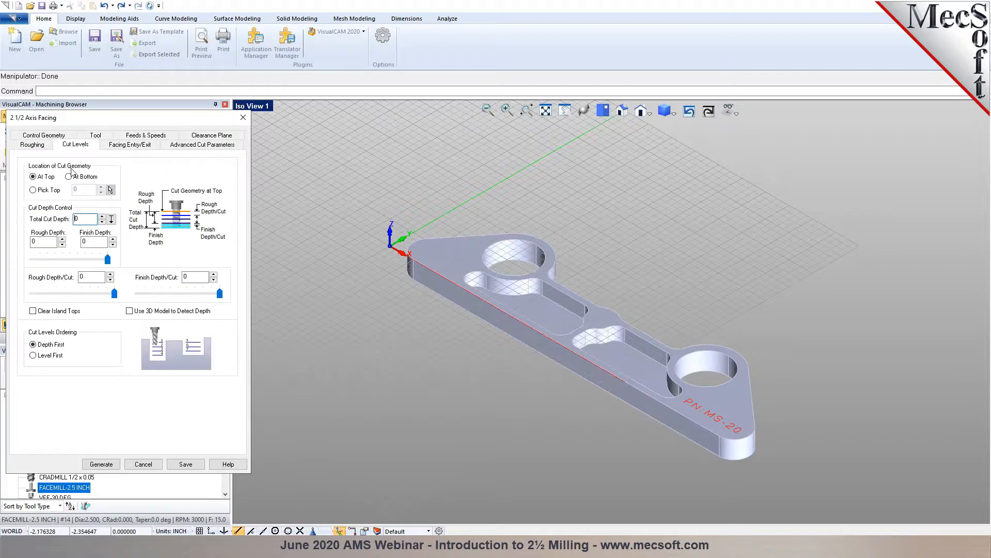
- Set the facing entry motion to Lines & Arcs with a linear engage of length 1 and angle 0
left_click(137, 147)
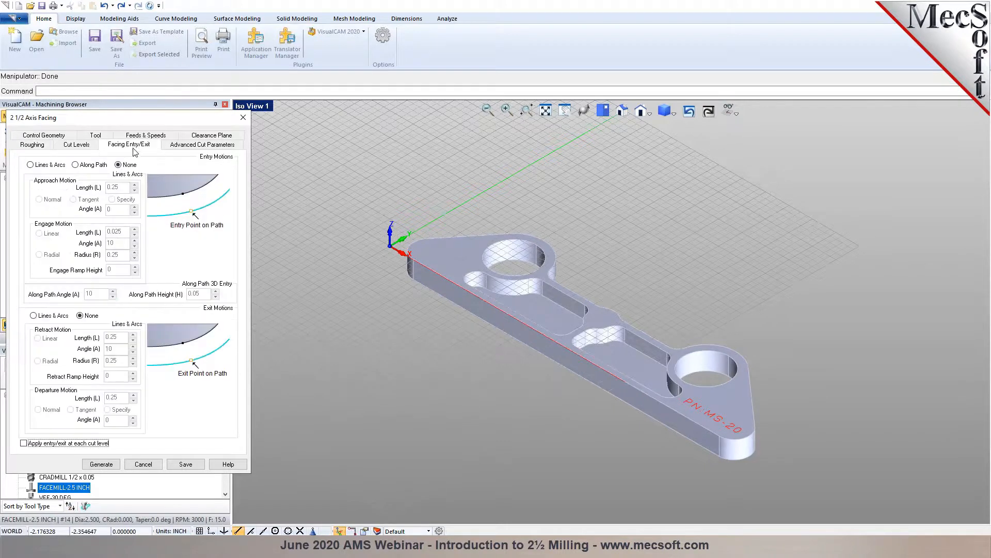
left_click(30, 164)
left_click(39, 233)
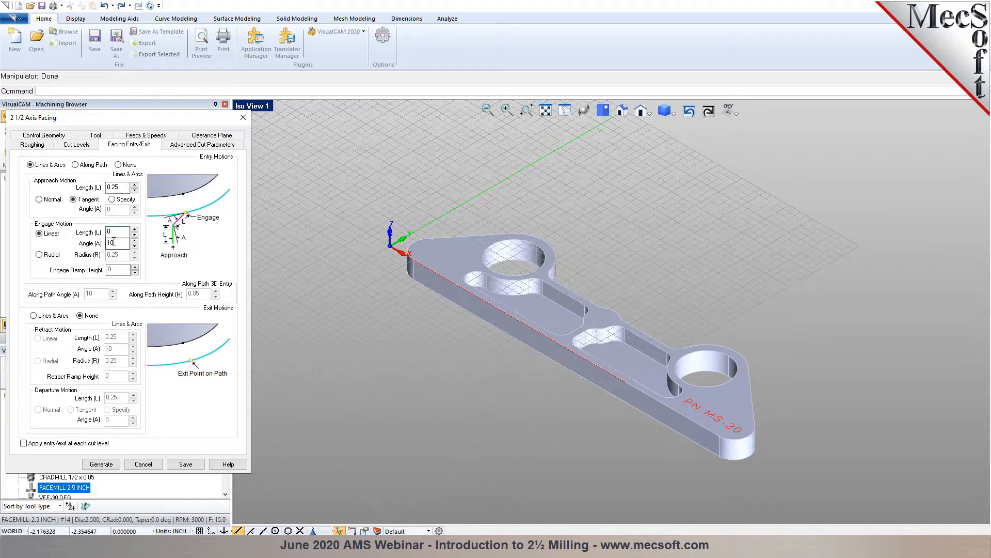
type("1")
key("Tab")
- Set the facing exit to Lines & Arcs with a linear retract of length 1 and angle 0, and generate the toolpath using the stock silhouette
left_click(54, 315)
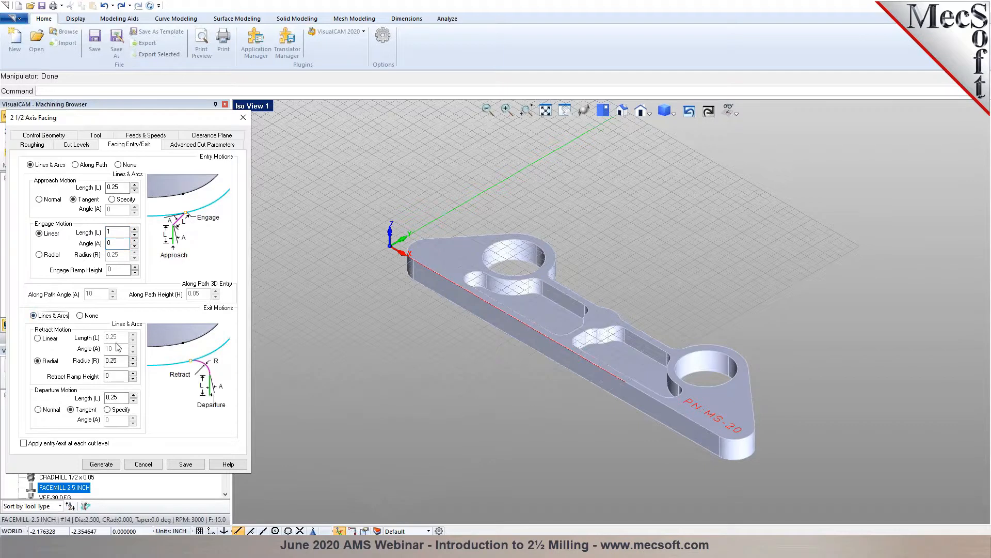
left_click(53, 338)
left_click_drag(121, 337, 93, 343)
type("1")
left_click(101, 464)
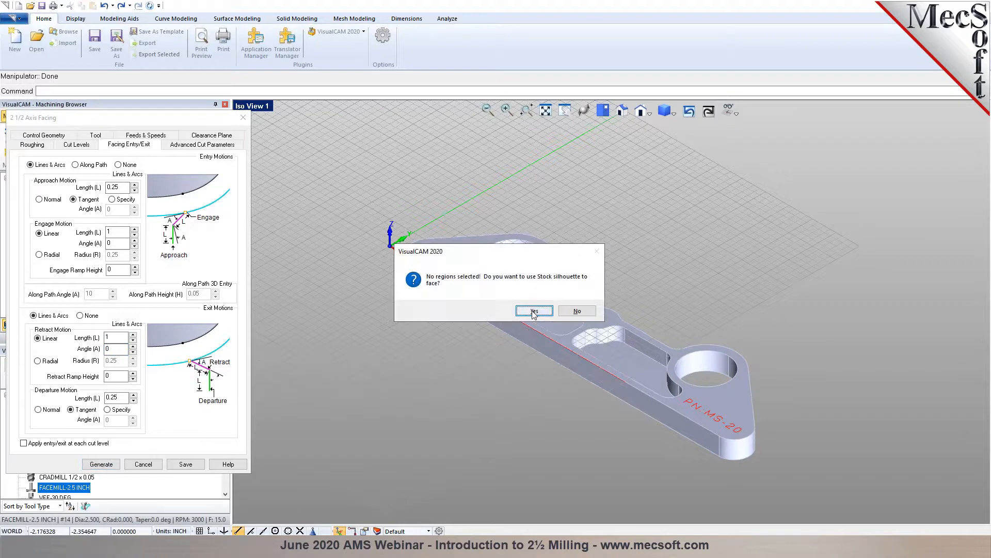
left_click(534, 311)
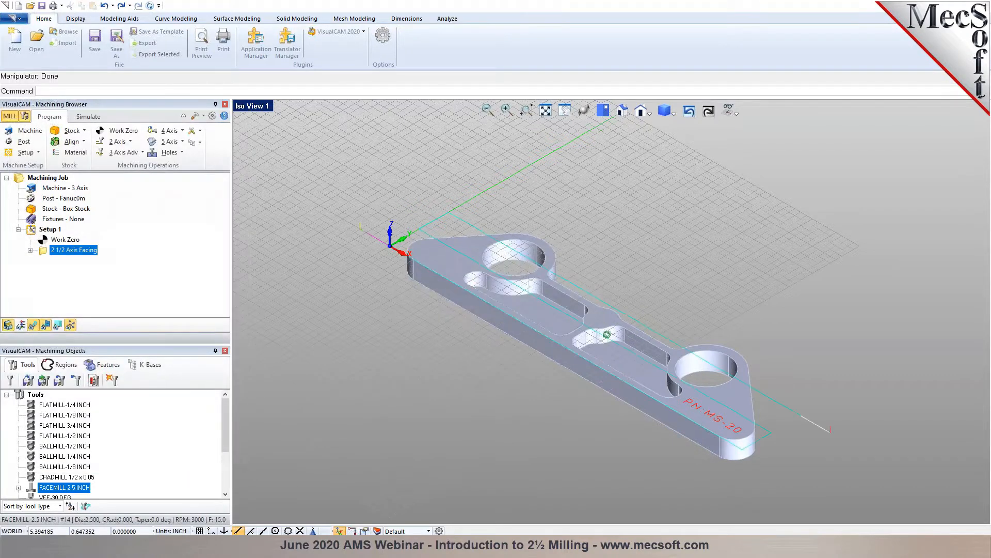
- Simulate the 2½ Axis Facing operation on the box stock with the part hidden, and turn off the grid display
left_click(89, 118)
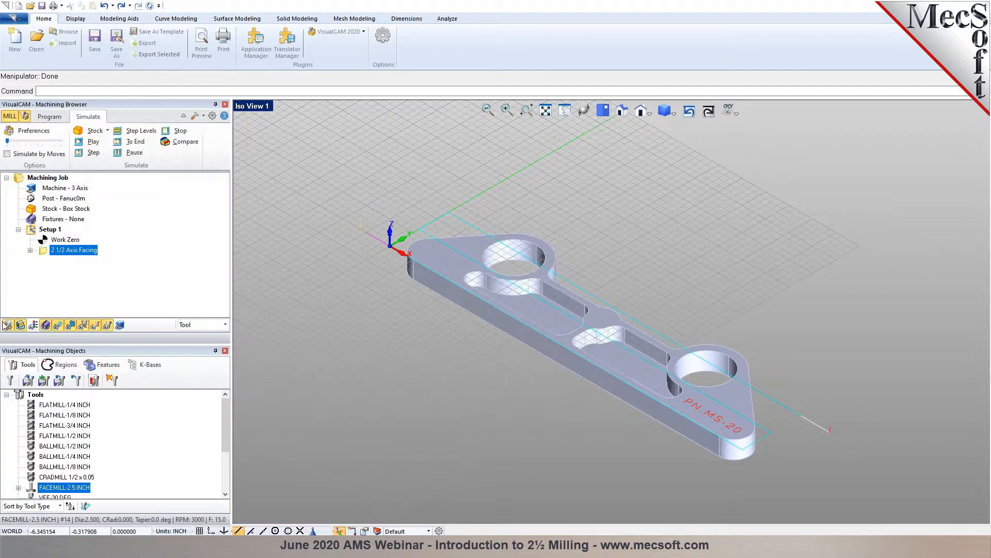
left_click(6, 325)
left_click(54, 219)
left_click(61, 209)
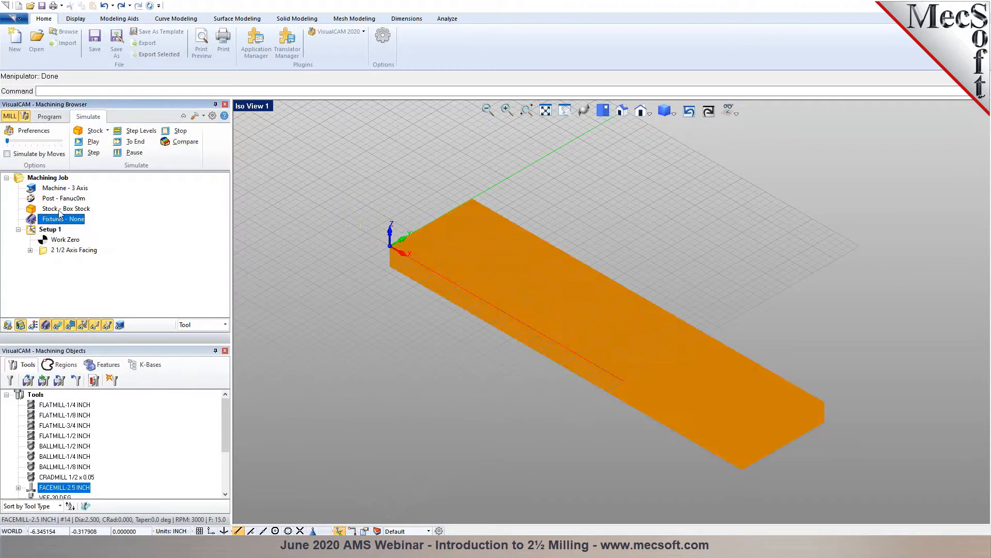
left_click(55, 251)
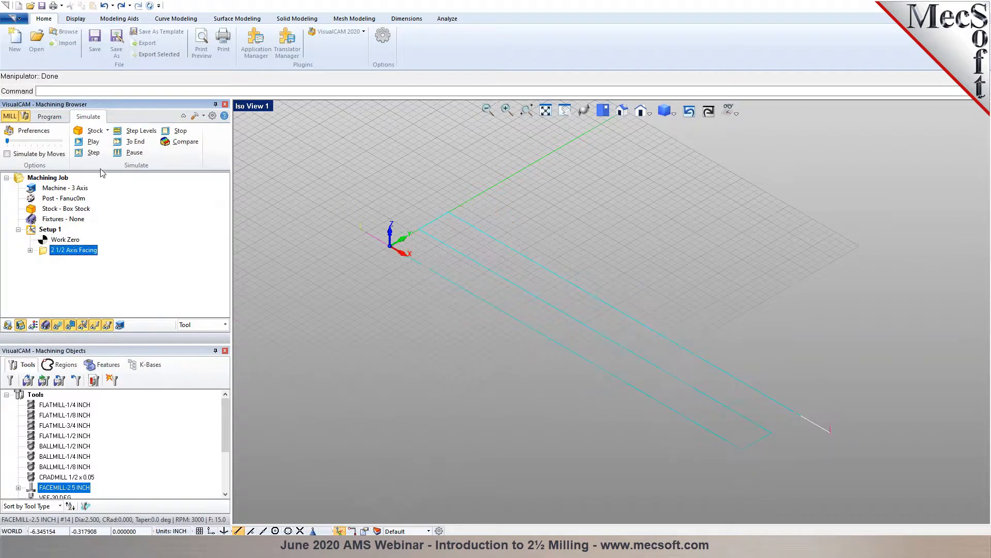
left_click(93, 142)
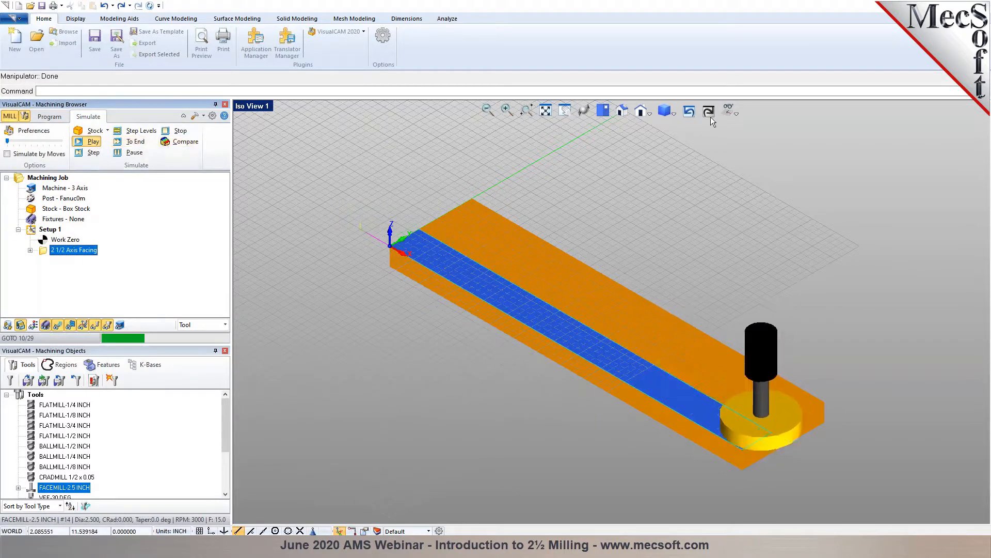
left_click(735, 114)
left_click(737, 126)
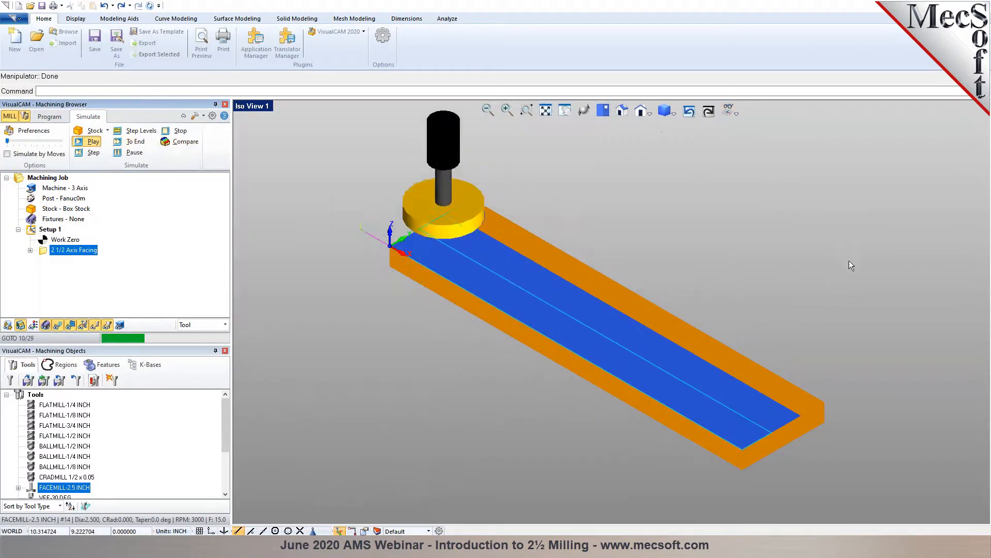
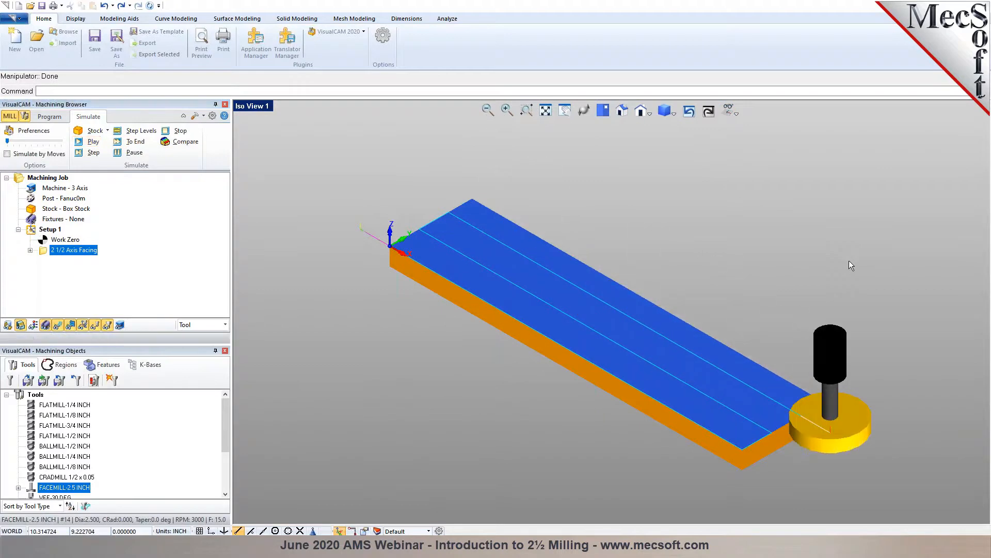
- Start a 2½ Axis Pocketing operation and select the upper edges of the bracket's two elongated pockets as its part regions
left_click(52, 120)
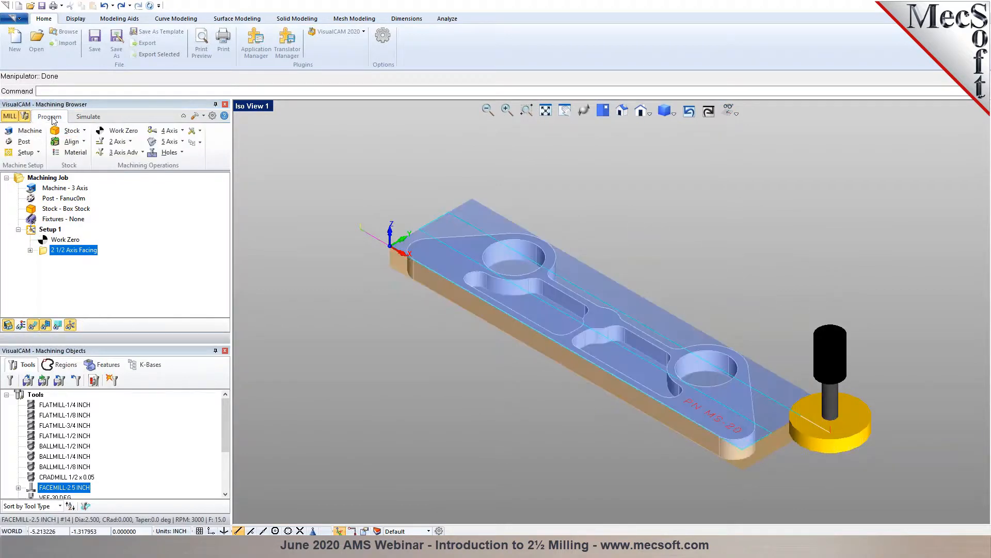
left_click(131, 142)
left_click(194, 160)
scroll(565, 327, "up", 2)
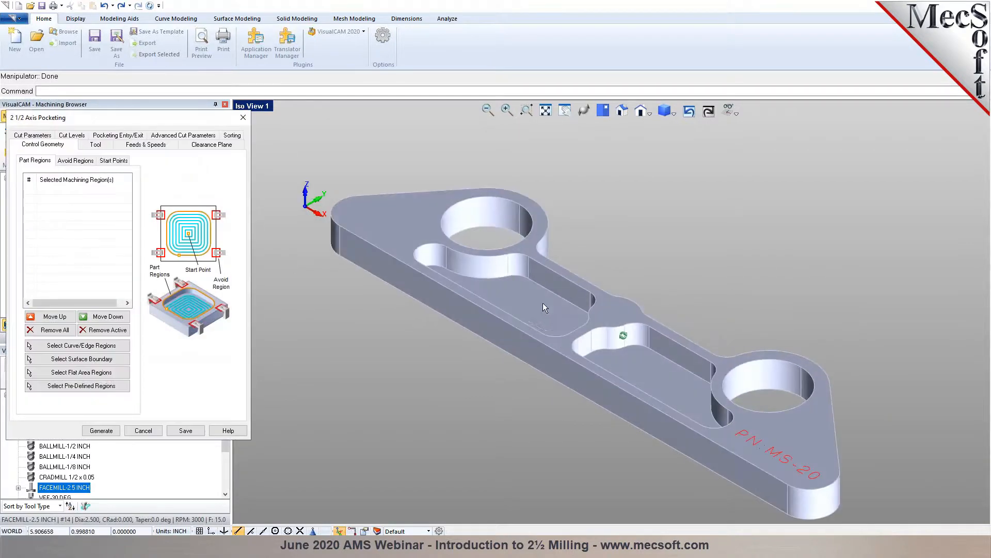
left_click(93, 351)
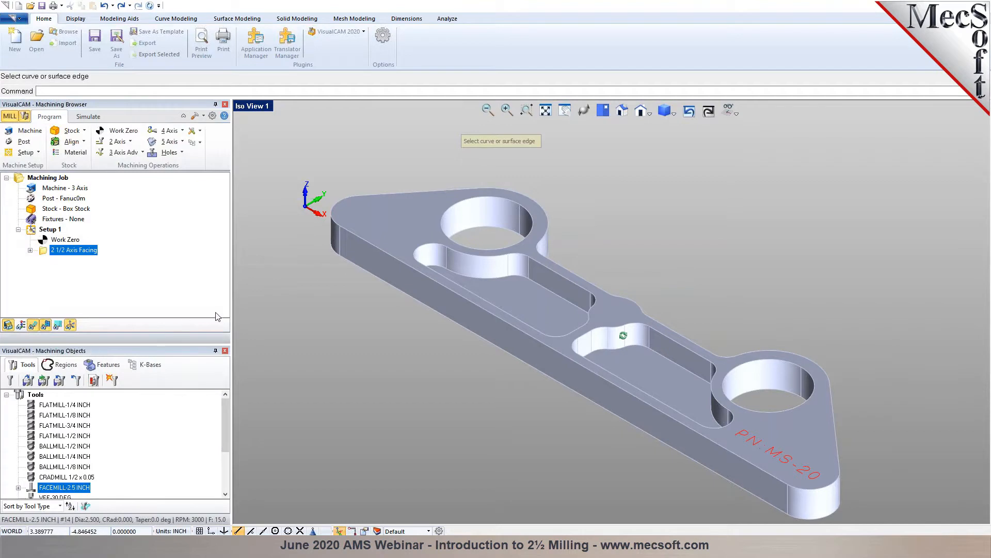
left_click(432, 245)
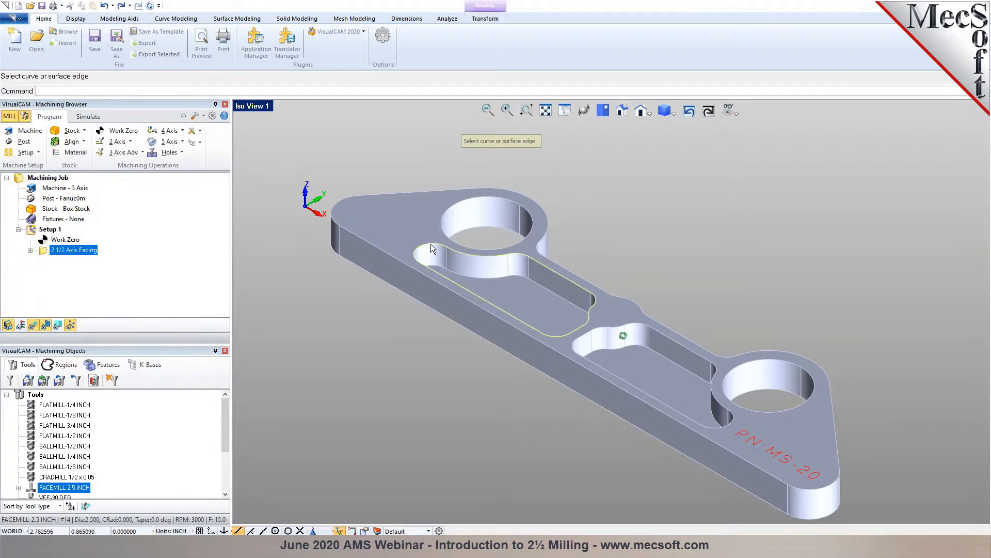
left_click(640, 323)
right_click(710, 317)
- Assign the FLATMILL-1/2 INCH tool to the pocketing operation, load feeds and speeds from the tool, and review the Automatic clearance plane
left_click(93, 145)
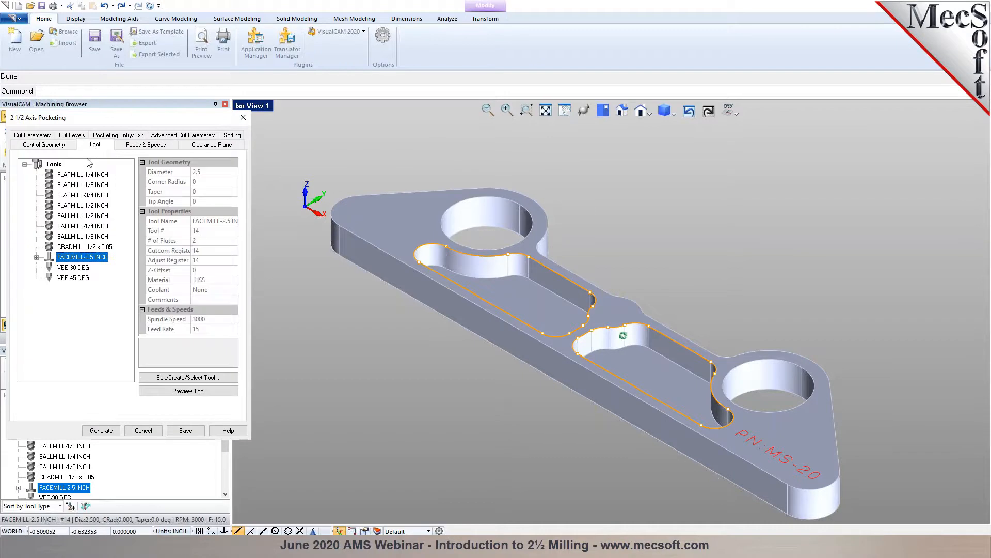
left_click(83, 206)
left_click(146, 145)
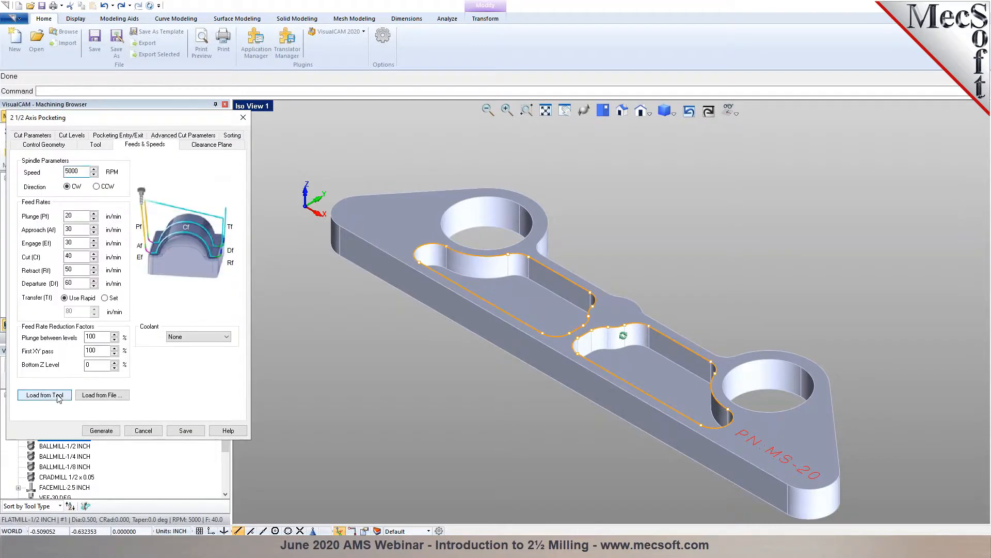
left_click(211, 146)
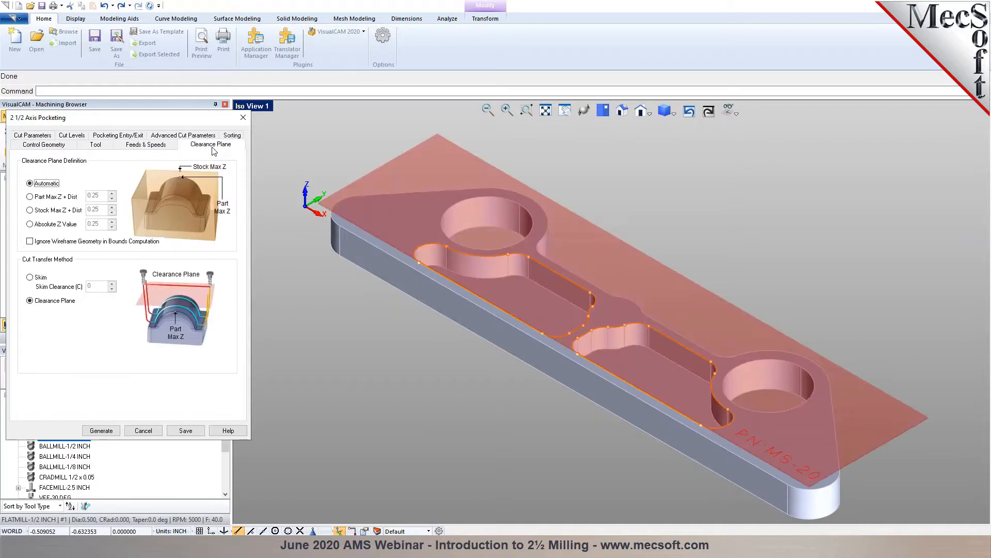
- Set the pocketing stock allowance to 0 and open the stepover percentage for editing
left_click(50, 137)
double_click(86, 191)
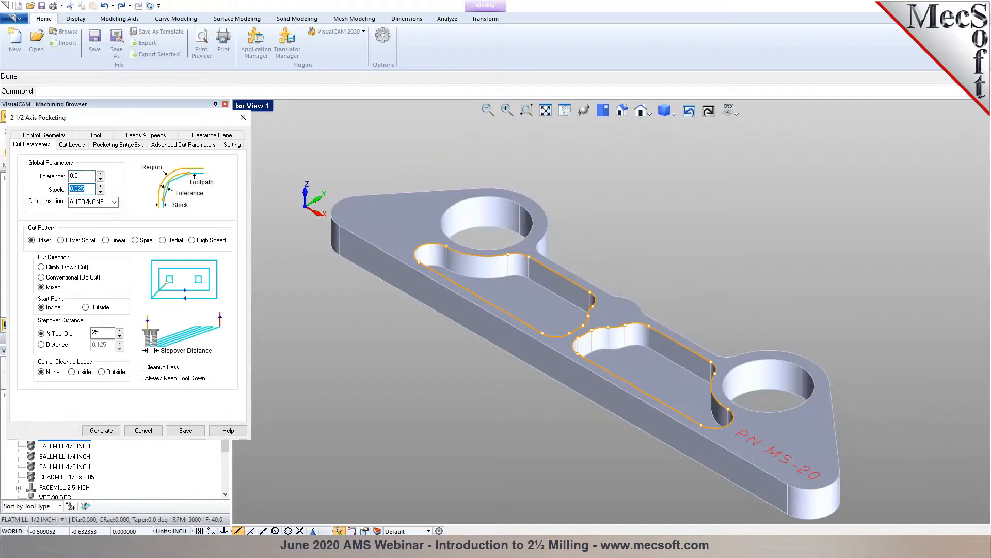
type("0")
left_click(100, 333)
- Define the pocketing total cut depth by picking a pocket wall's upper and lower points, and set the rough depth per cut to 0.275591
left_click(72, 145)
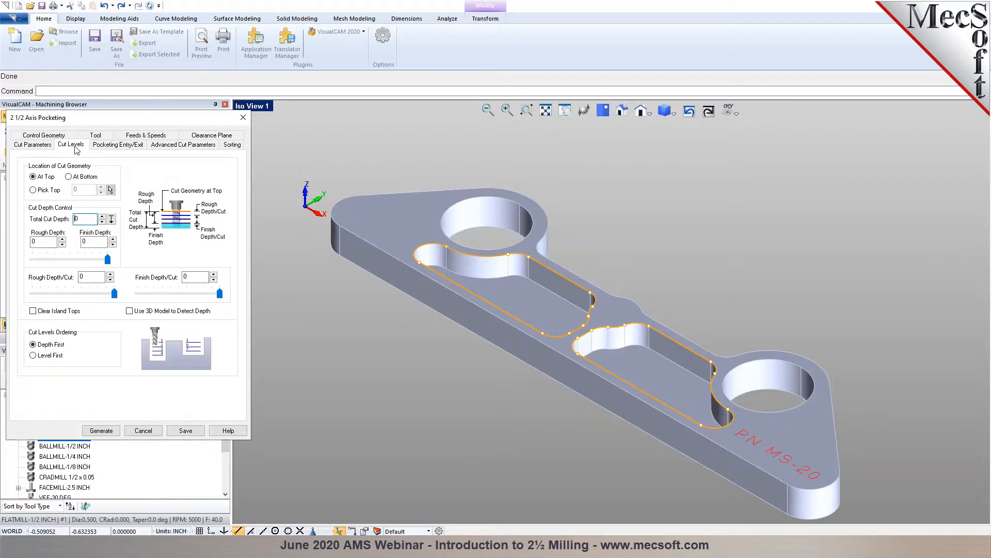
left_click(112, 223)
scroll(624, 332, "up", 3)
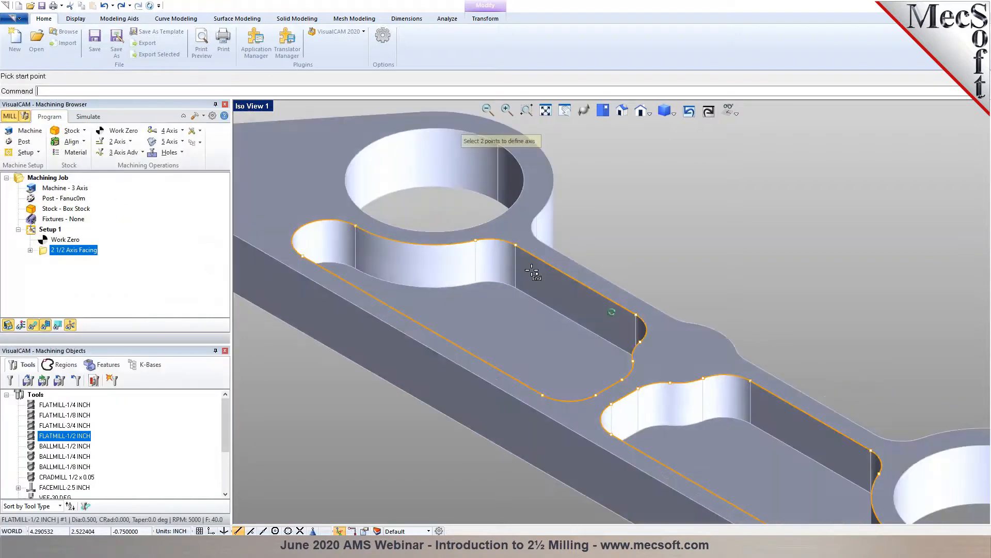
left_click(475, 241)
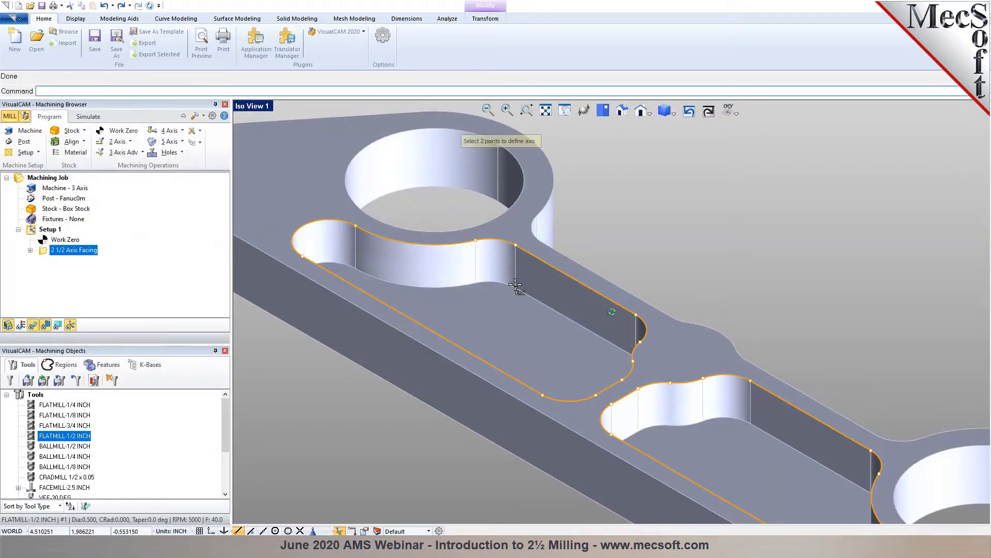
left_click(515, 284)
left_click_drag(116, 293, 77, 298)
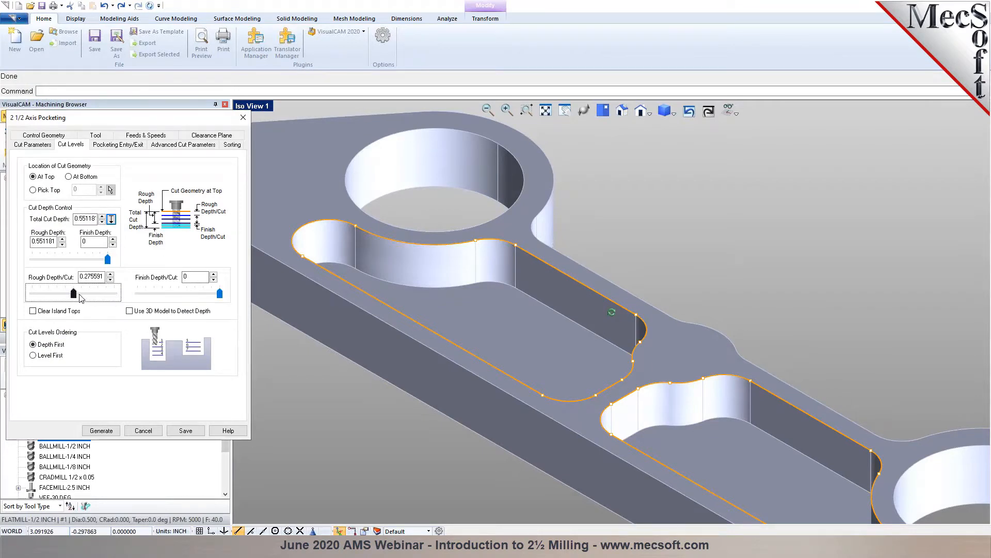
- Apply the entry/exit motions at all cut levels, generate the pocketing toolpath and inspect it in both pockets
left_click(123, 145)
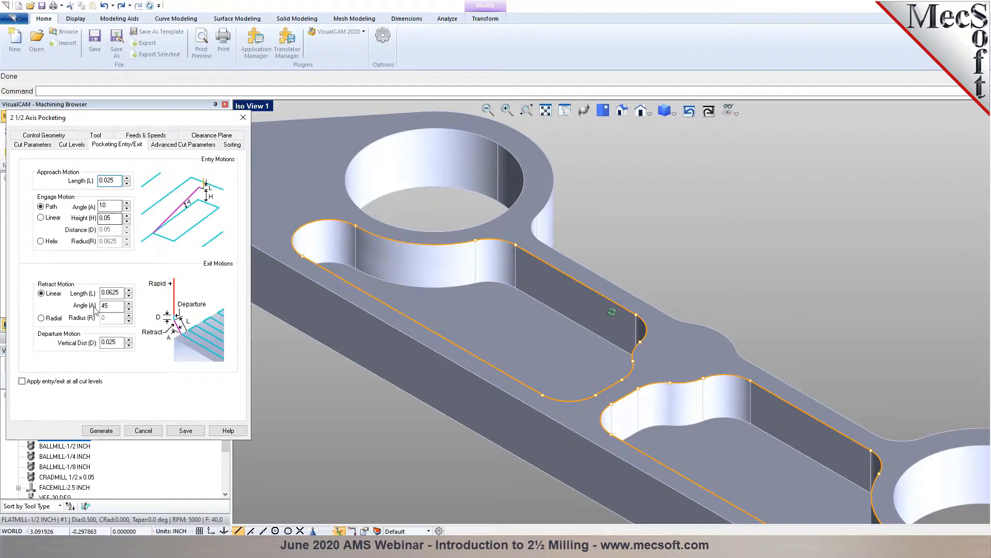
left_click(86, 383)
left_click(101, 430)
scroll(670, 351, "down", 5)
middle_click_drag(670, 351, 675, 343)
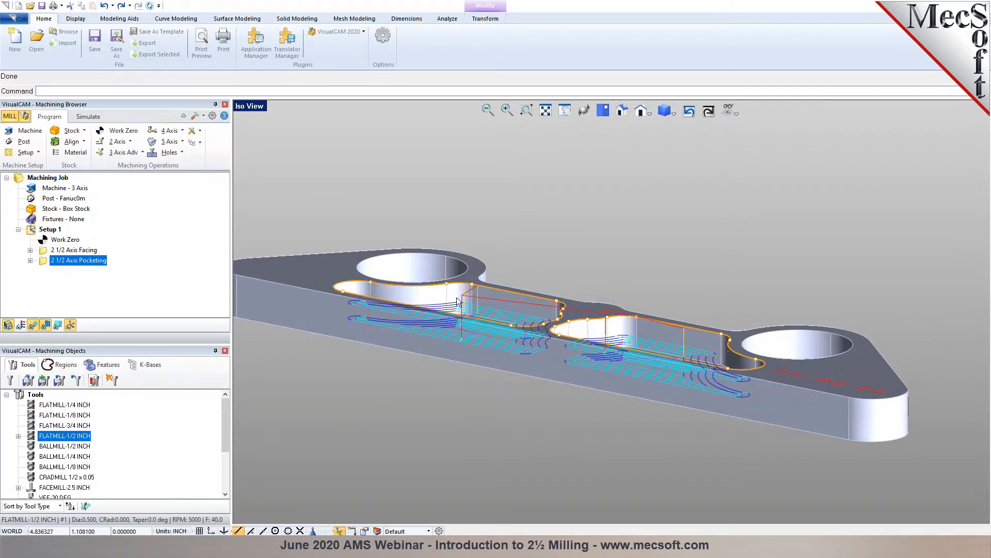
middle_click_drag(612, 325, 610, 341)
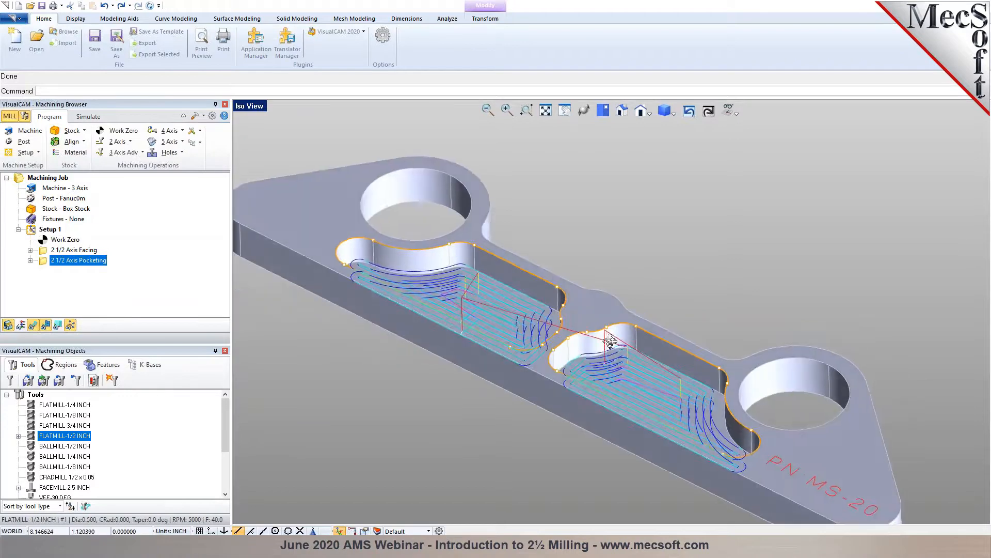
- Simulate cutting the two elongated pockets in the box stock through to the end of the toolpath
left_click(88, 117)
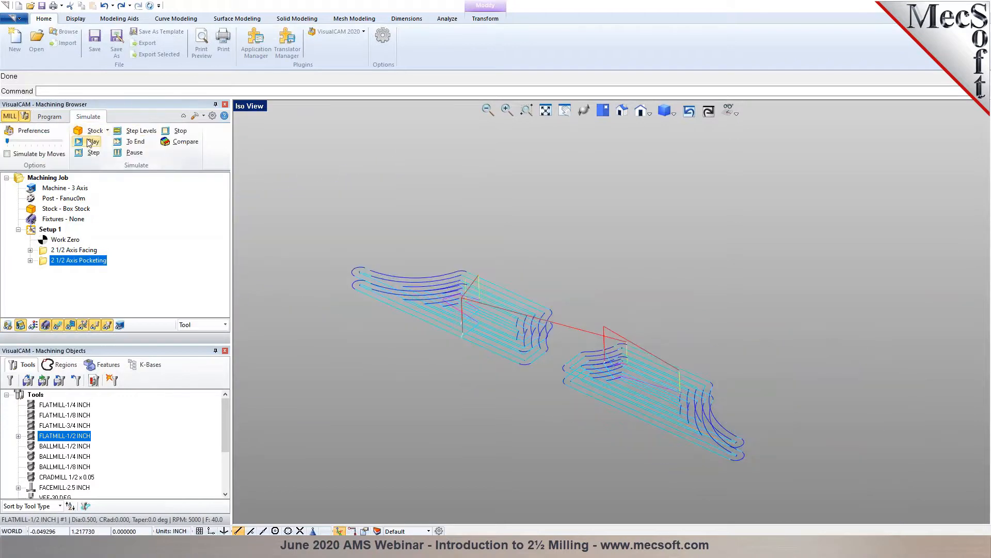
left_click(90, 141)
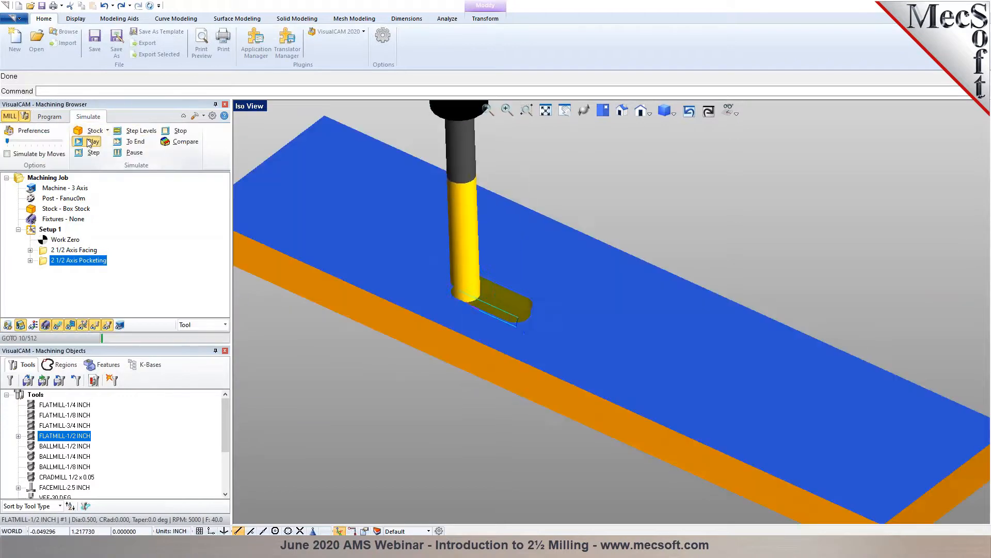
left_click(119, 141)
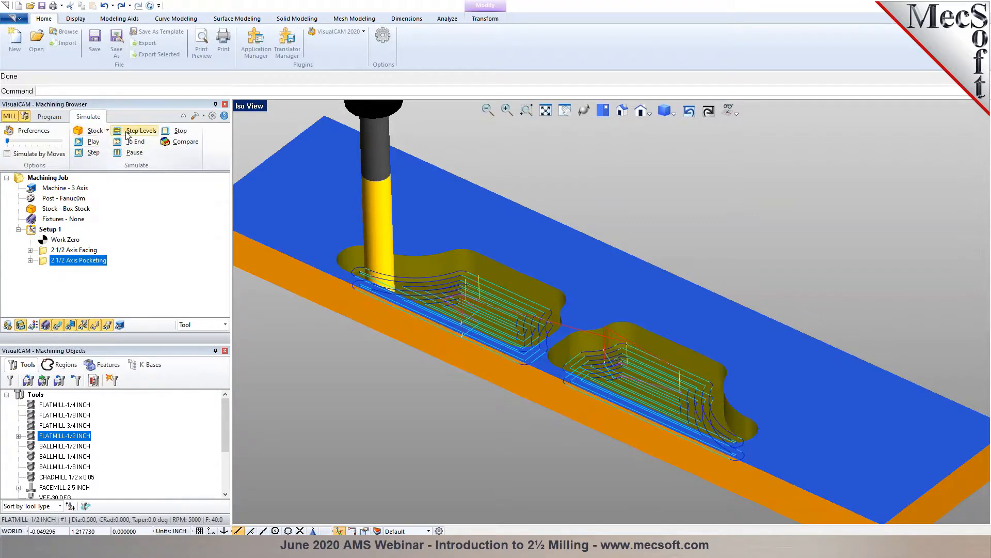
- Duplicate the 2 1/2 Axis Pocketing operation in Setup 1 by copying and pasting it
left_click(50, 117)
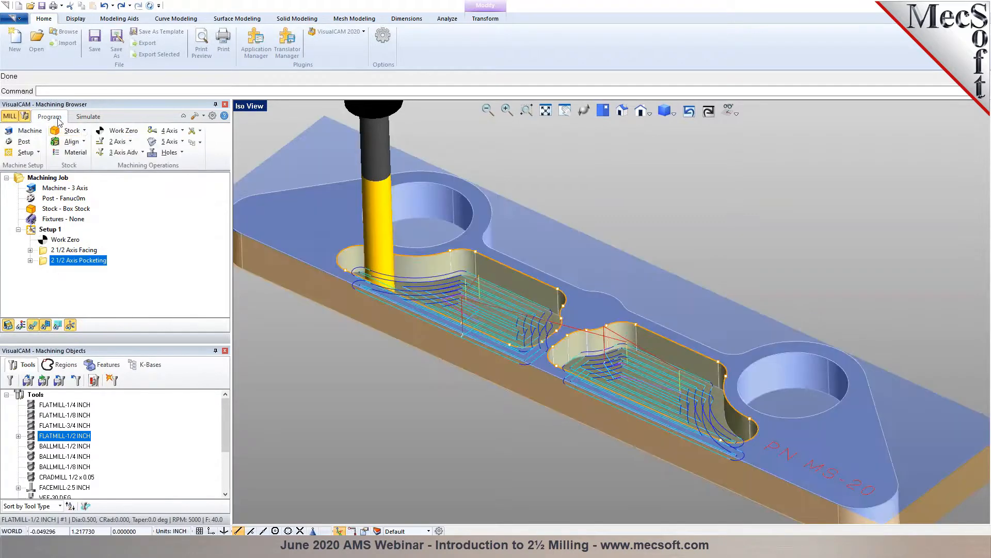
right_click(42, 261)
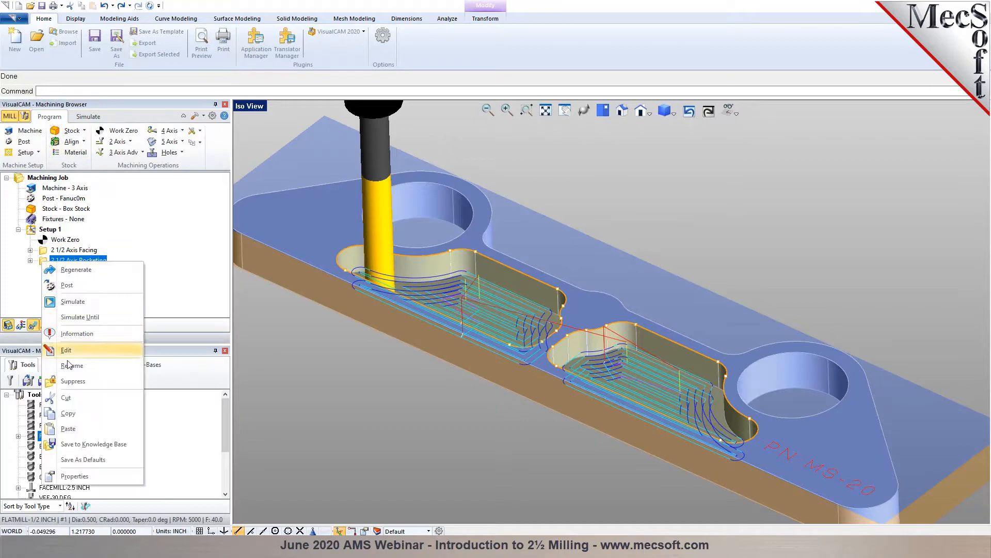
left_click(69, 413)
right_click(48, 262)
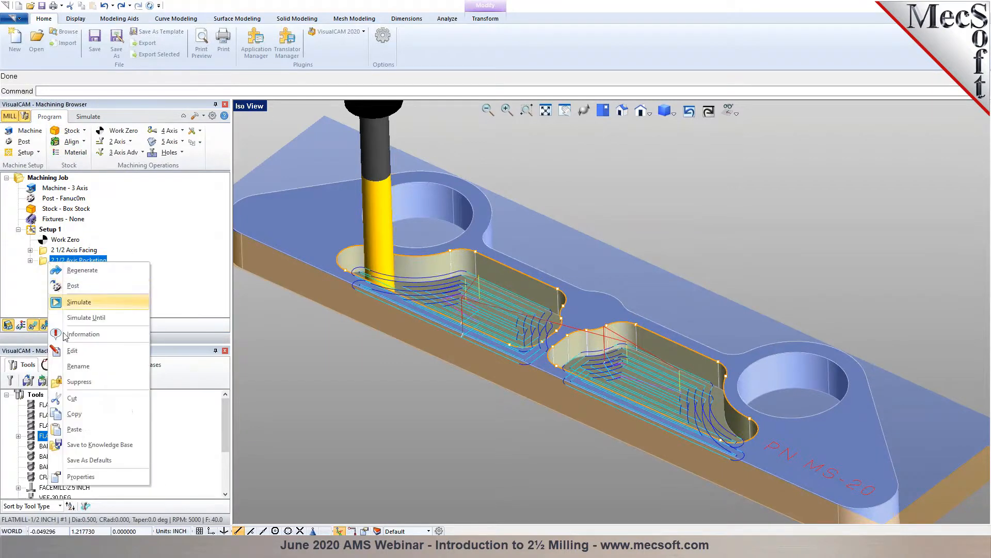
left_click(80, 430)
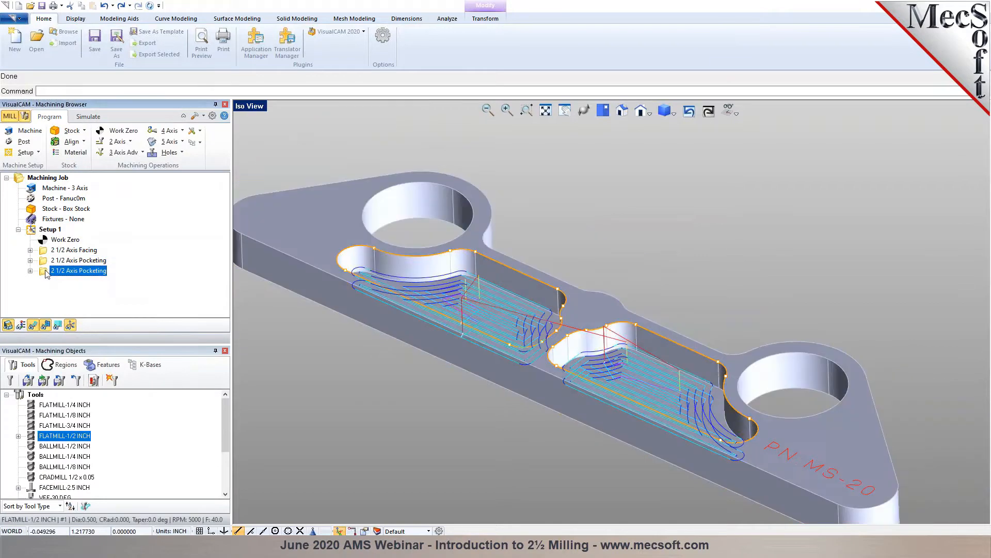
- Replace all part regions of the copied pocketing operation with the upper edges of the bracket's two large round holes
double_click(45, 272)
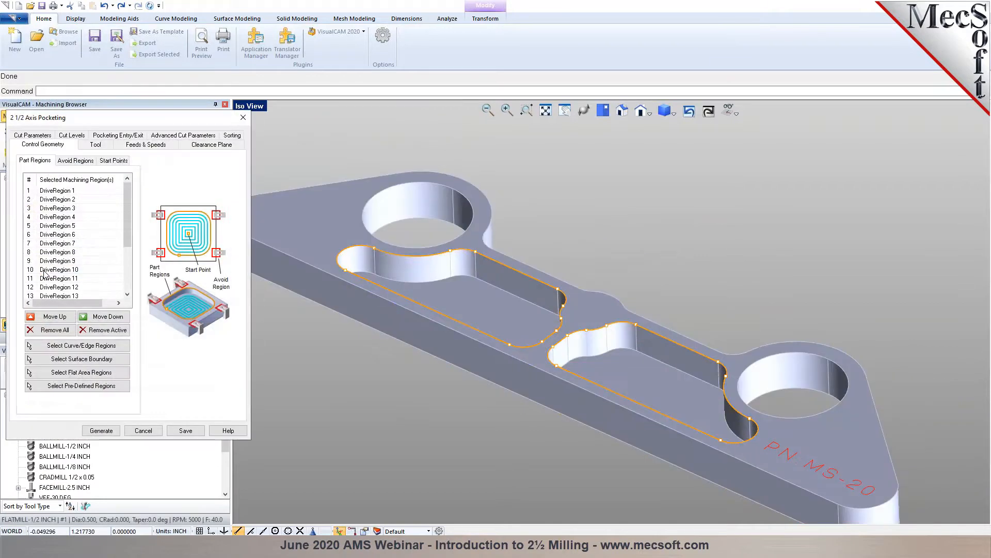
left_click(54, 330)
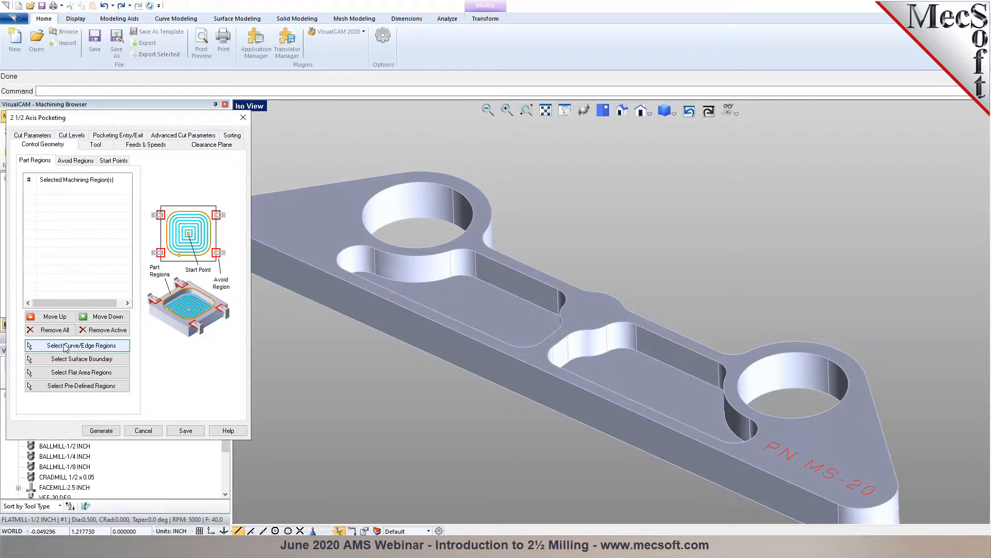
left_click(65, 345)
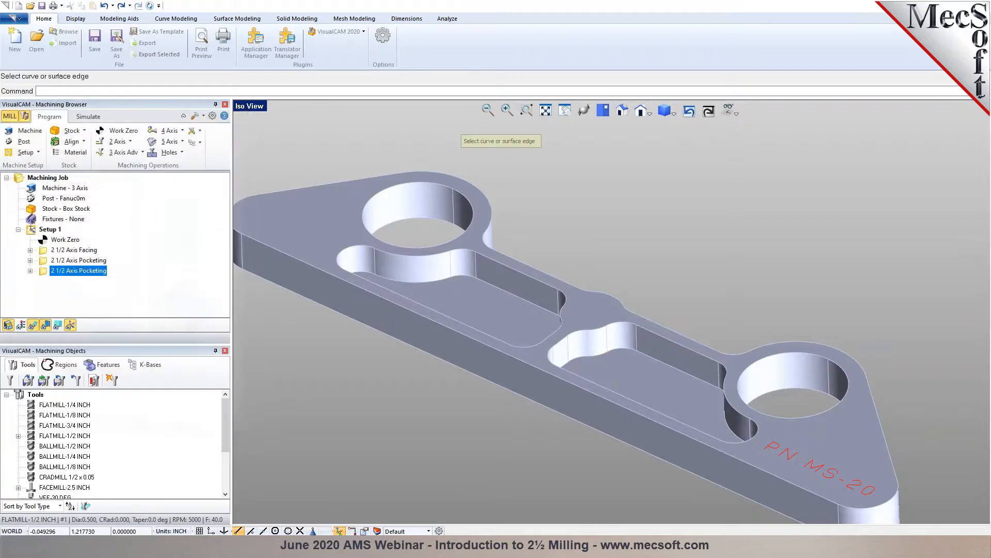
left_click(411, 181)
left_click(801, 353)
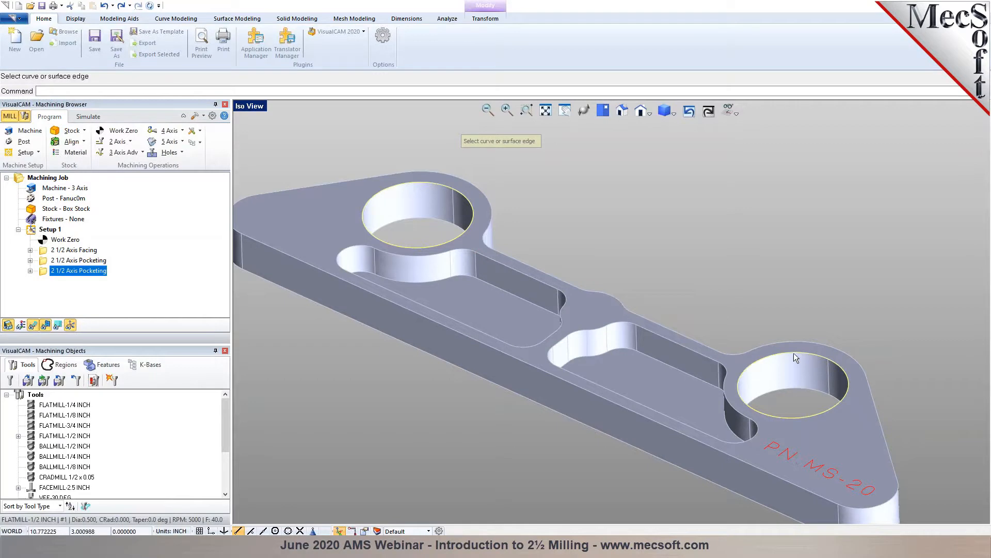
right_click(744, 303)
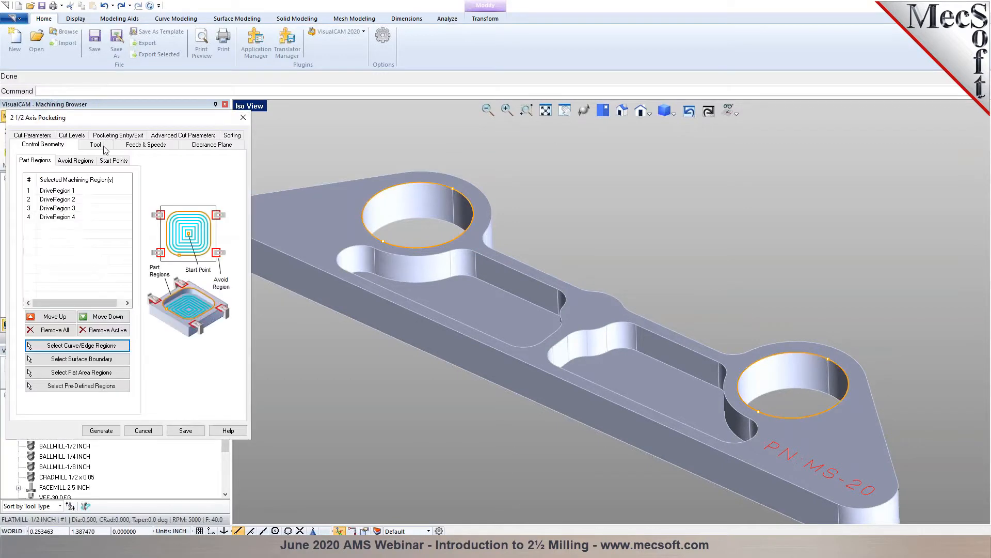
- Define the total cut depth from a hole wall's upper and lower points, divide the rough depth per cut by 3, and generate the toolpath
left_click(80, 136)
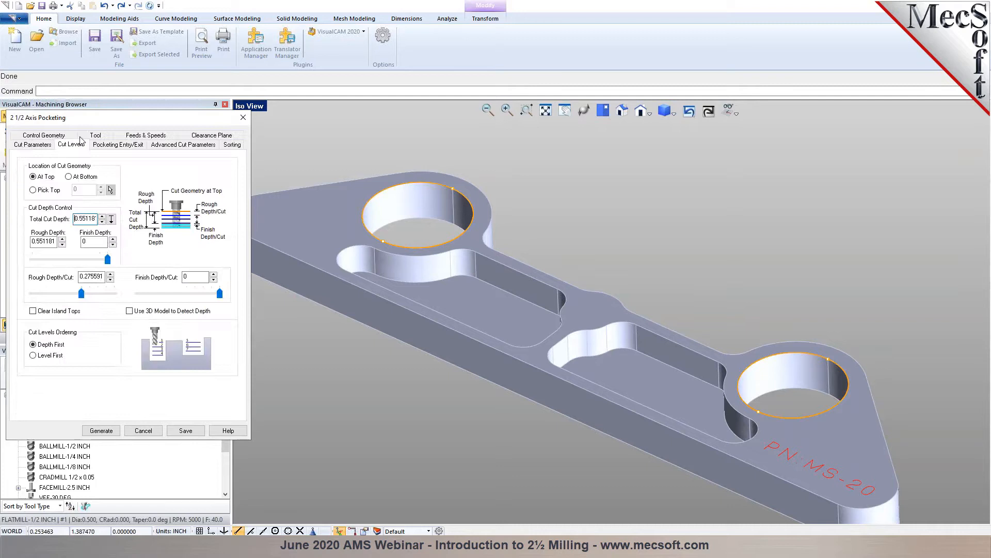
left_click(113, 220)
left_click(453, 190)
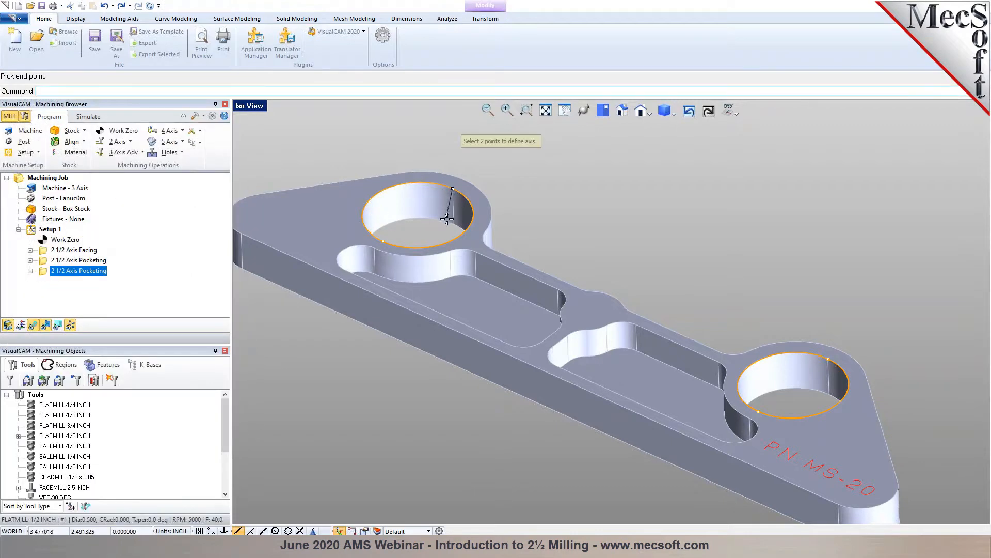
left_click(454, 223)
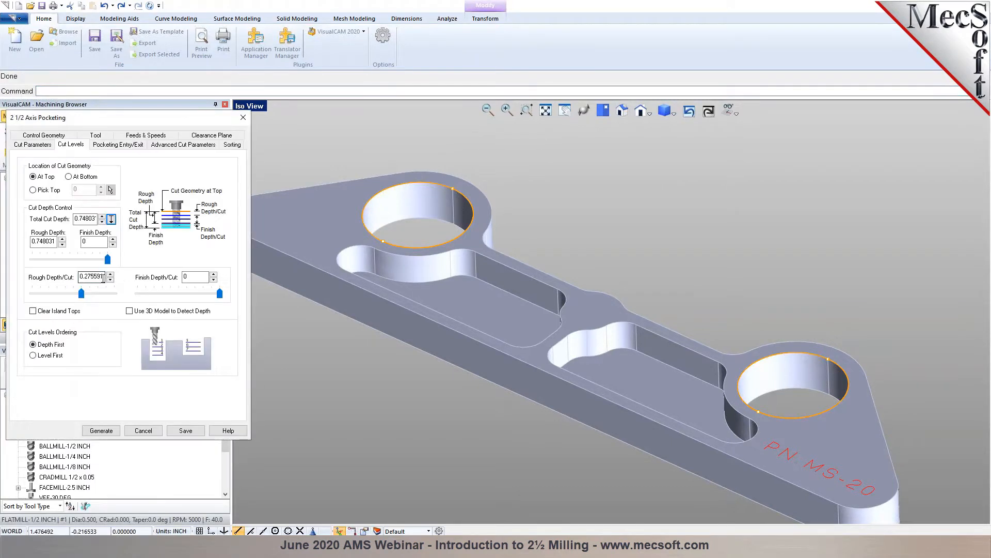
type("/3")
key("Tab")
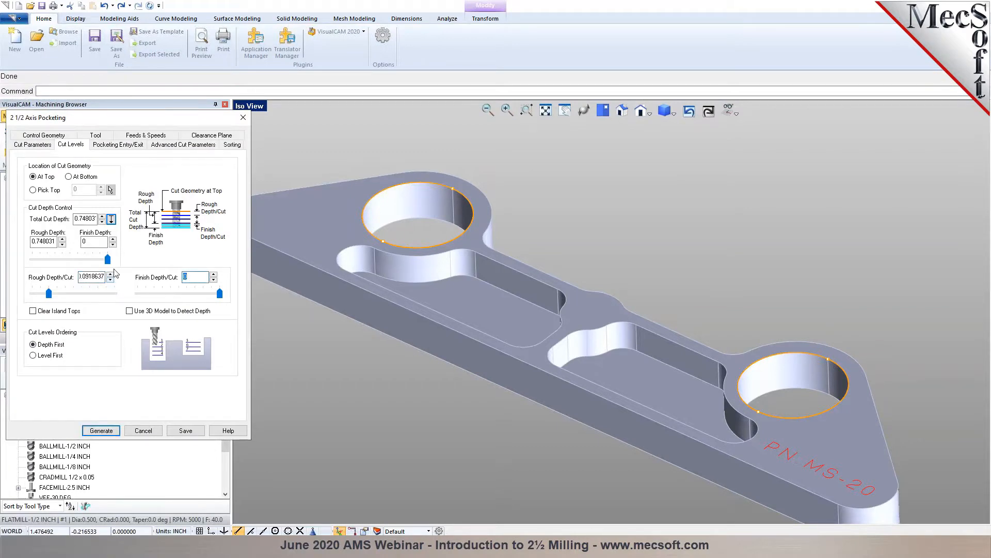
left_click(101, 430)
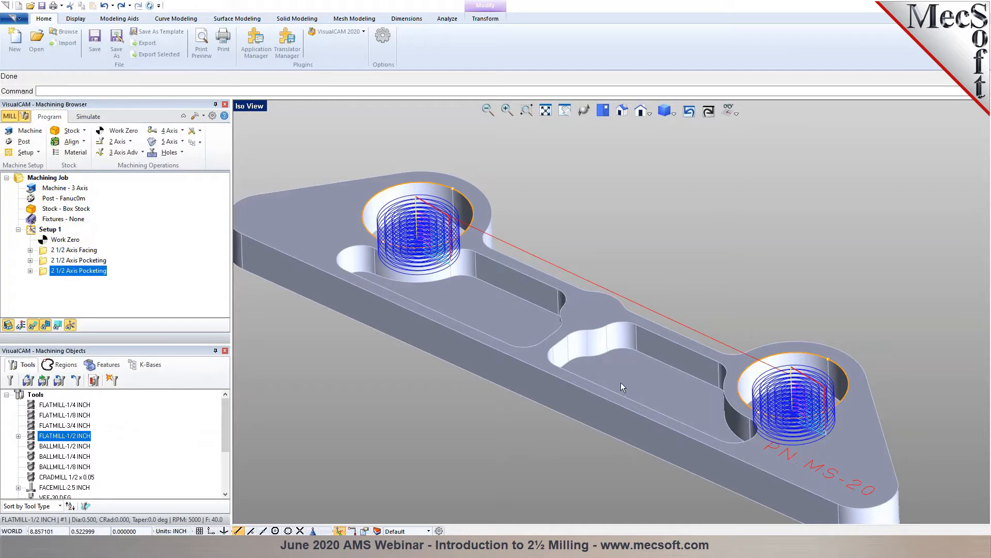
- Increase the rough depth per cut of the hole pocketing operation and regenerate its toolpath with fewer cut levels
double_click(42, 270)
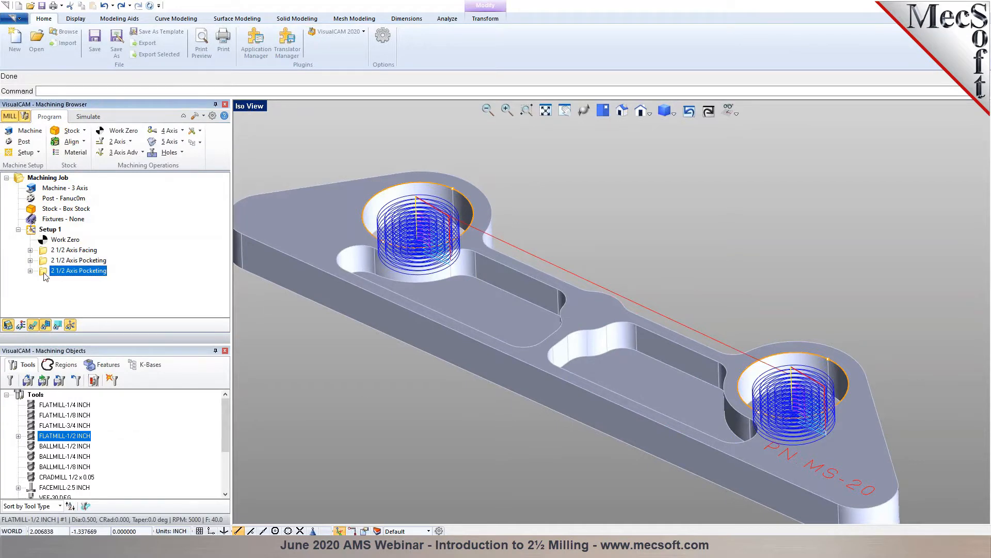
left_click_drag(49, 293, 68, 299)
left_click(104, 431)
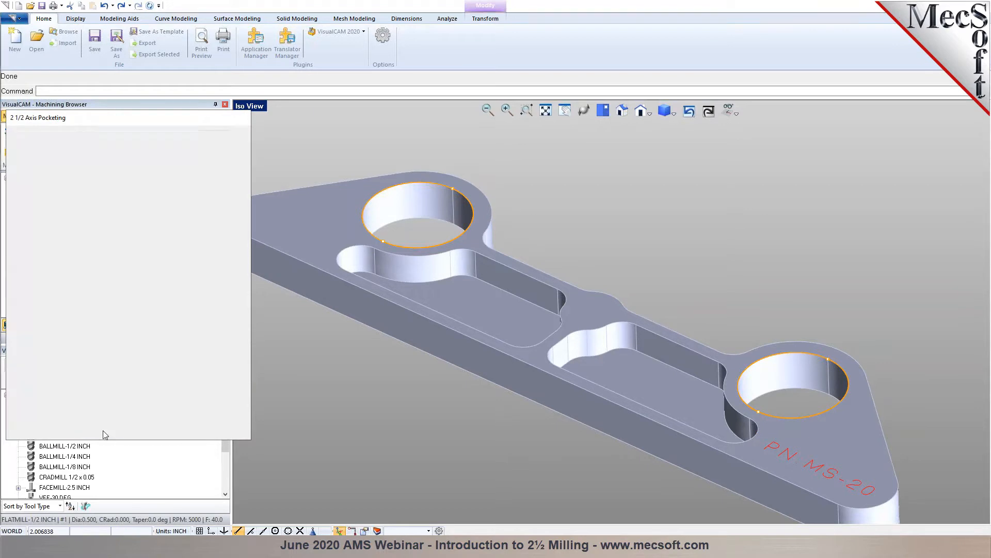
- Simulate the pocketing of the two round holes, adjusting the simulation speed during playback
left_click(89, 116)
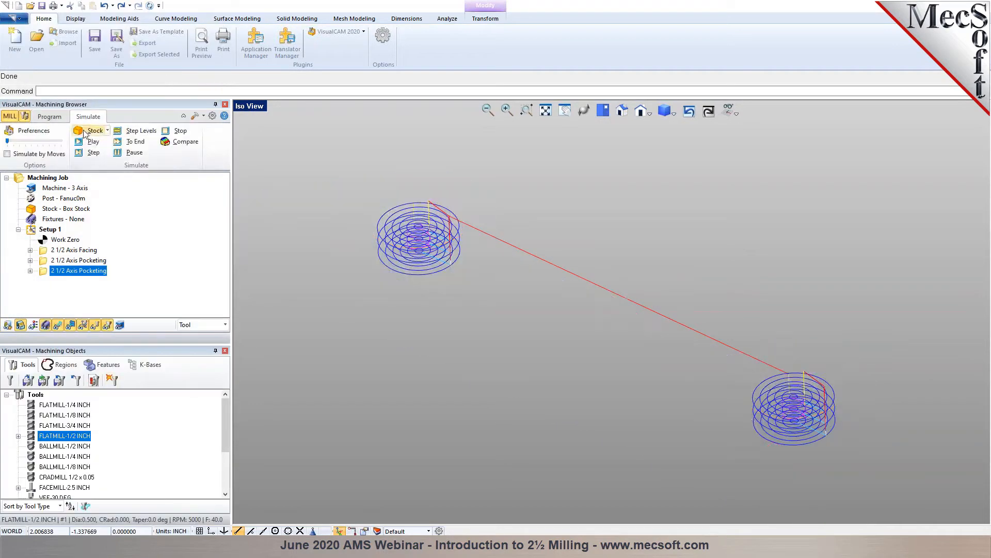
left_click(85, 141)
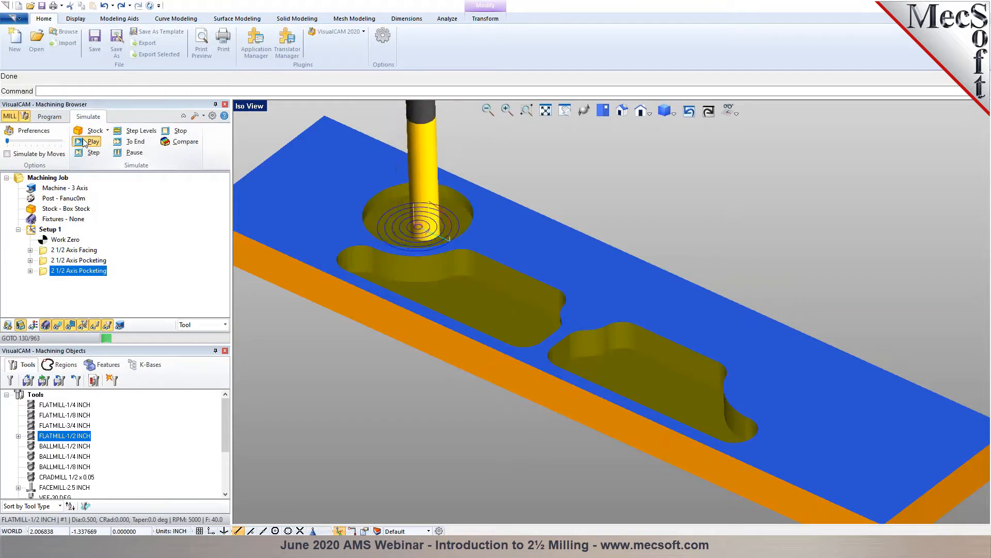
left_click_drag(8, 141, 42, 141)
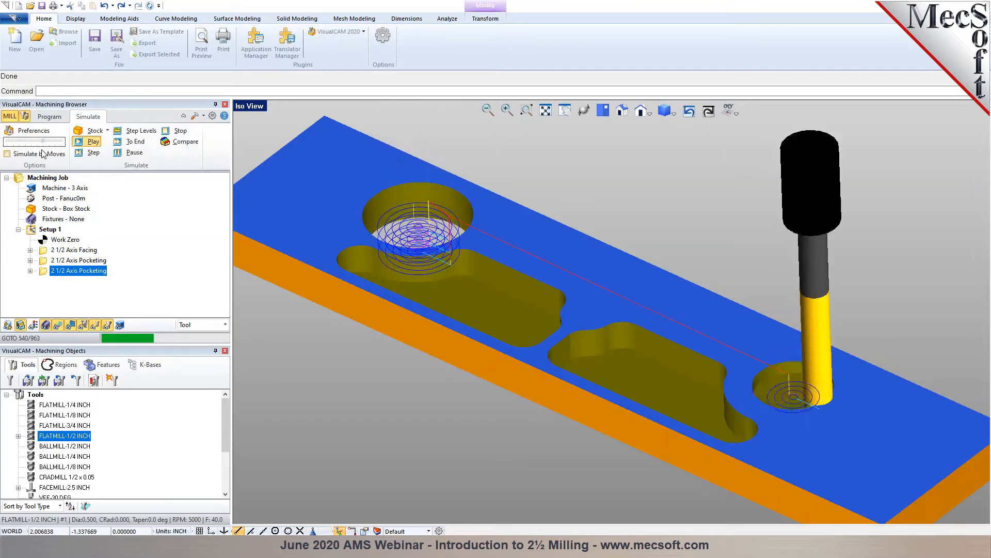
- Start a 2 Axis Engraving operation in the top view and remove all inherited part regions
left_click(53, 119)
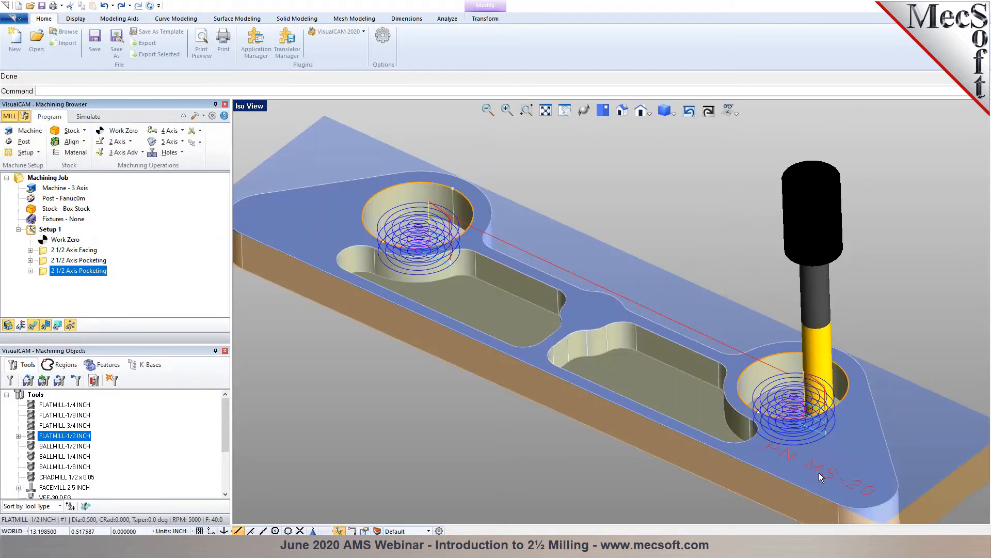
left_click(601, 112)
scroll(764, 302, "up", 5)
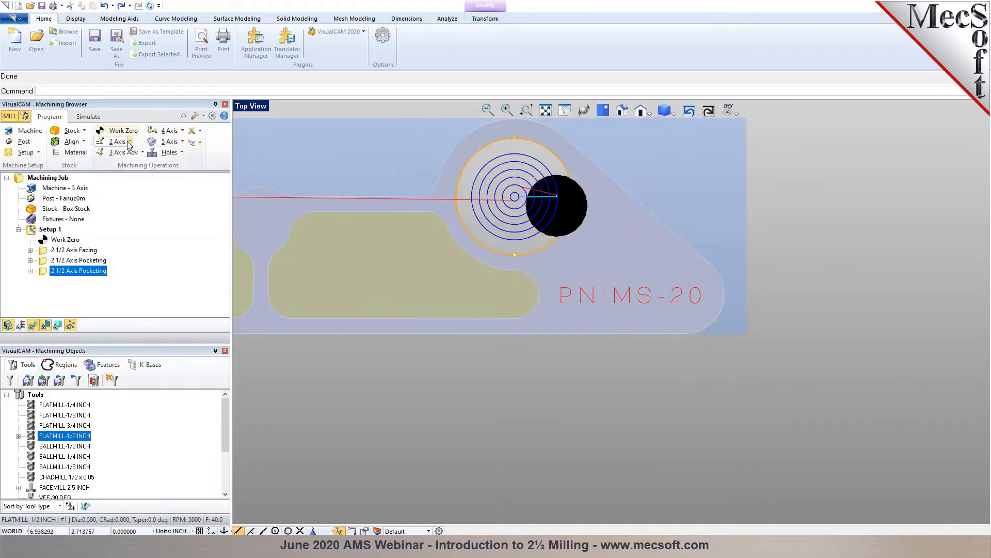
left_click(129, 142)
left_click(143, 190)
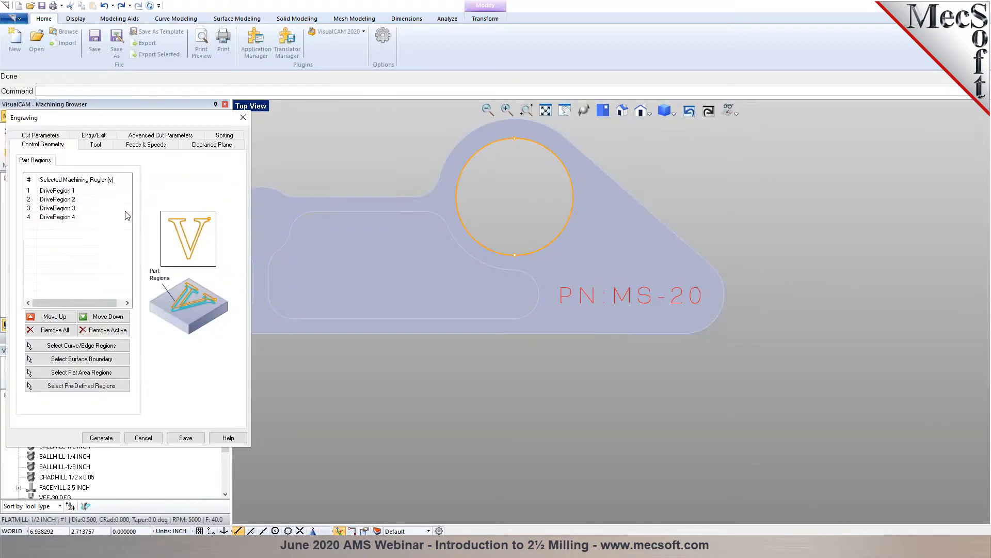
left_click(42, 332)
- Select the red PN:MS-20 text curves by color as the part regions of the engraving operation
left_click(50, 347)
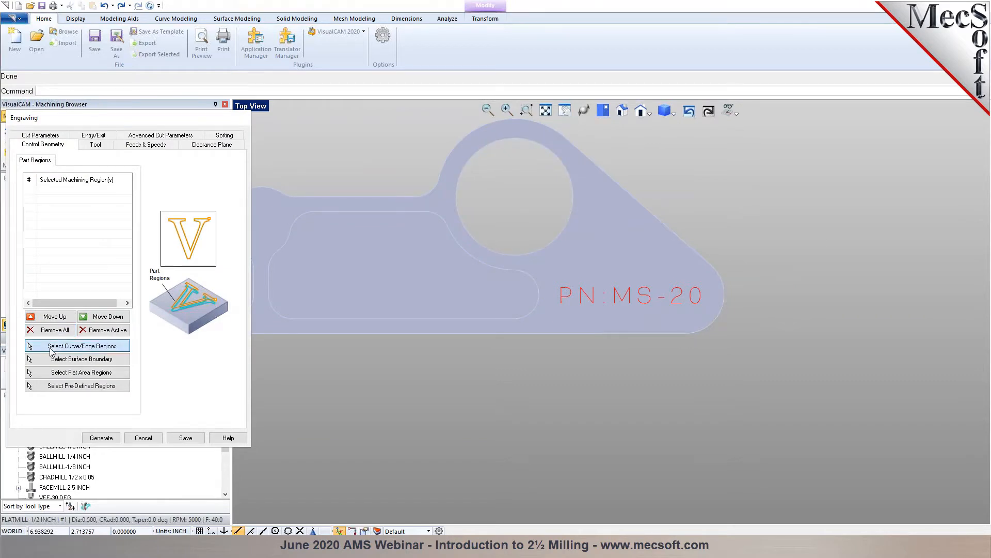
left_click(120, 20)
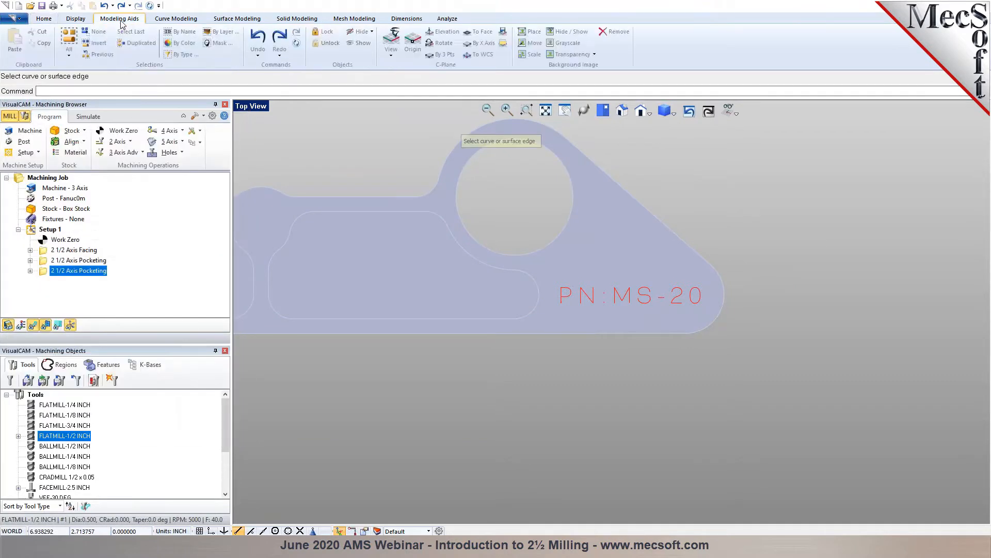
left_click(179, 44)
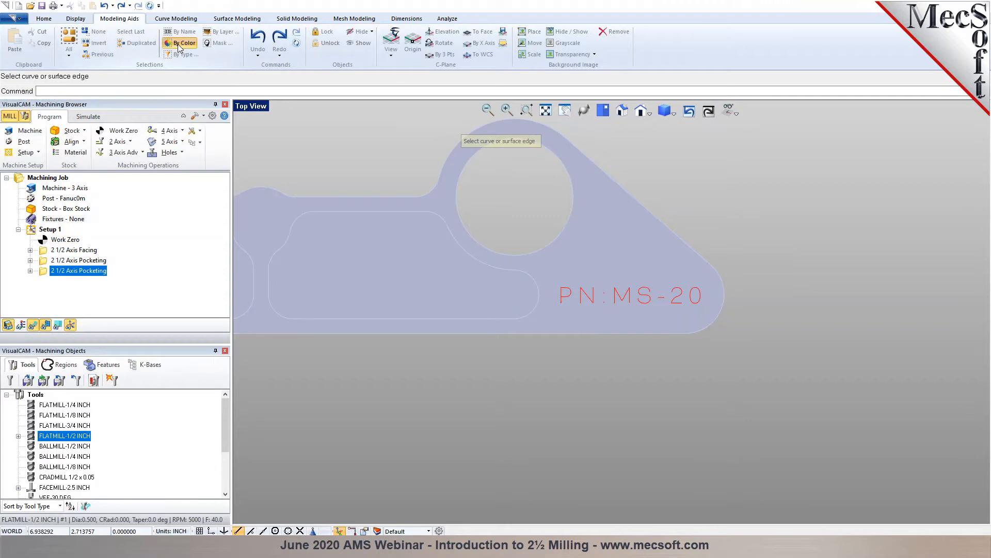
scroll(565, 309, "up", 4)
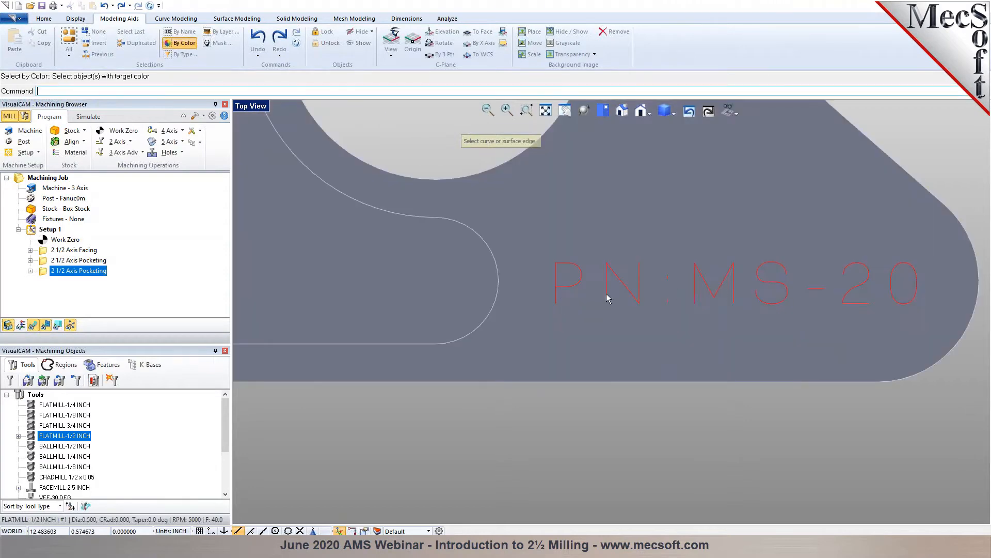
left_click(557, 297)
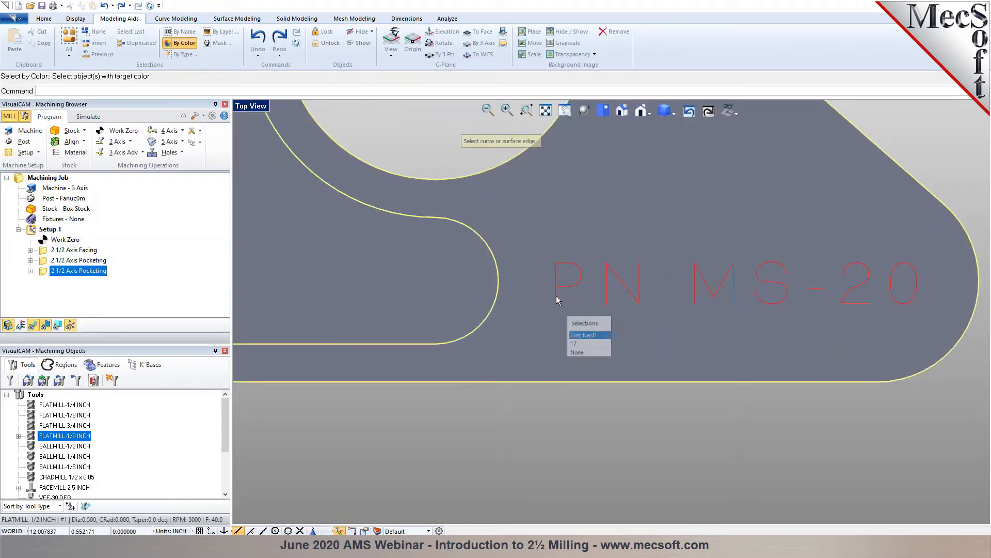
left_click(574, 343)
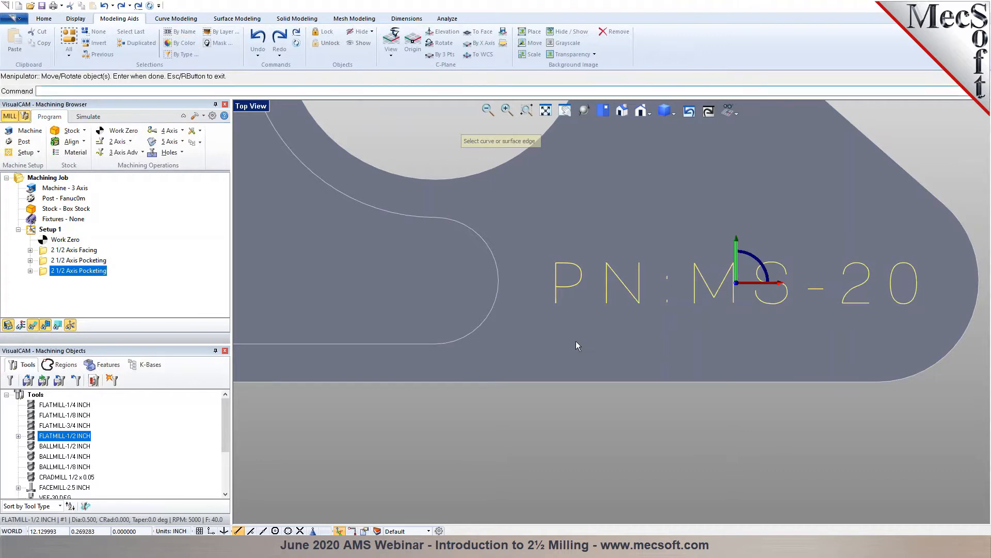
key("Return")
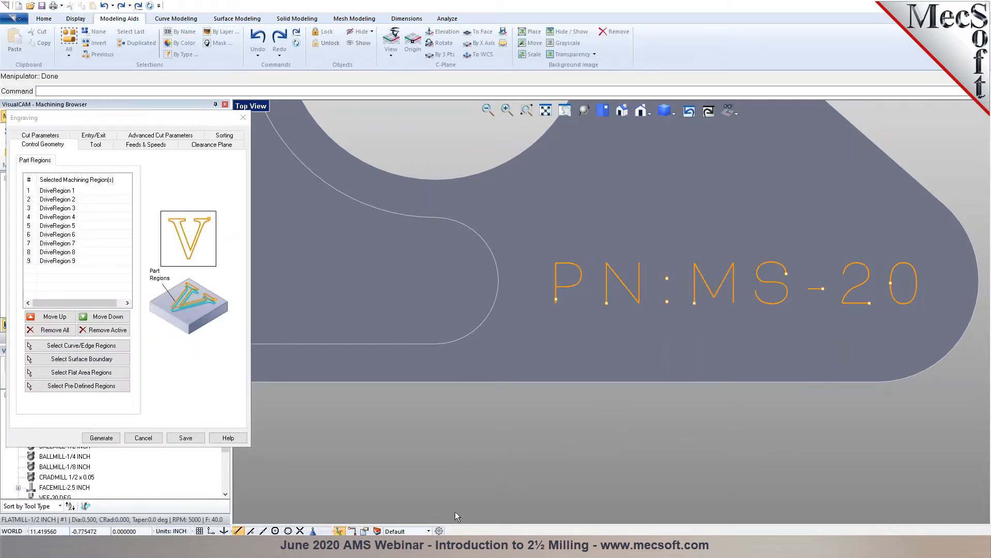
- Assign the VEE-45 DEG tool to the engraving operation and review its feeds, speeds and clearance plane
left_click(95, 145)
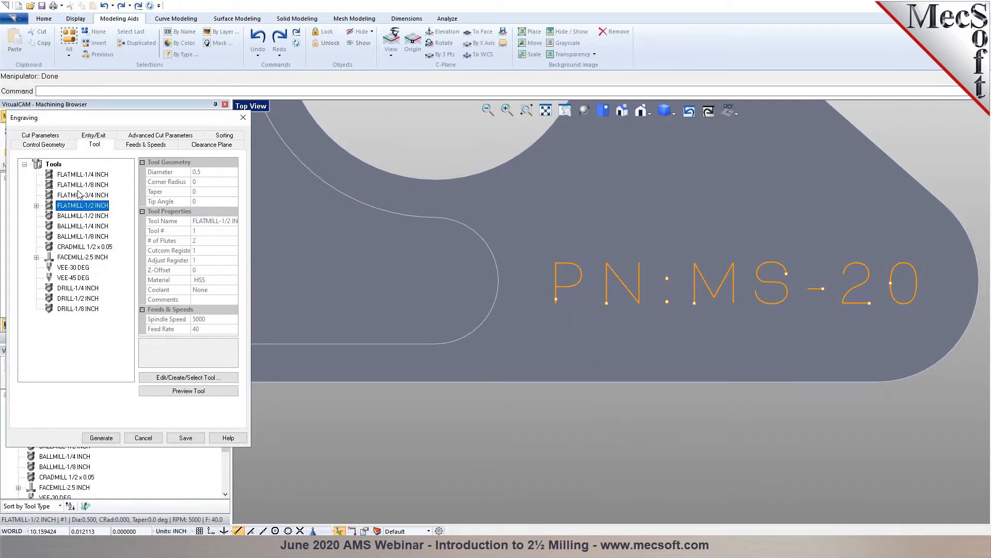
left_click(73, 277)
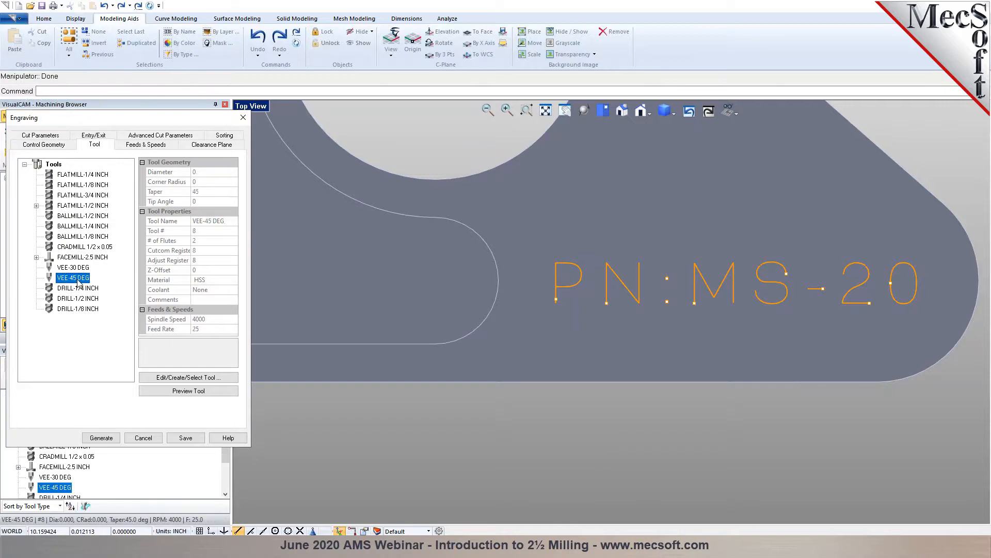
left_click(145, 146)
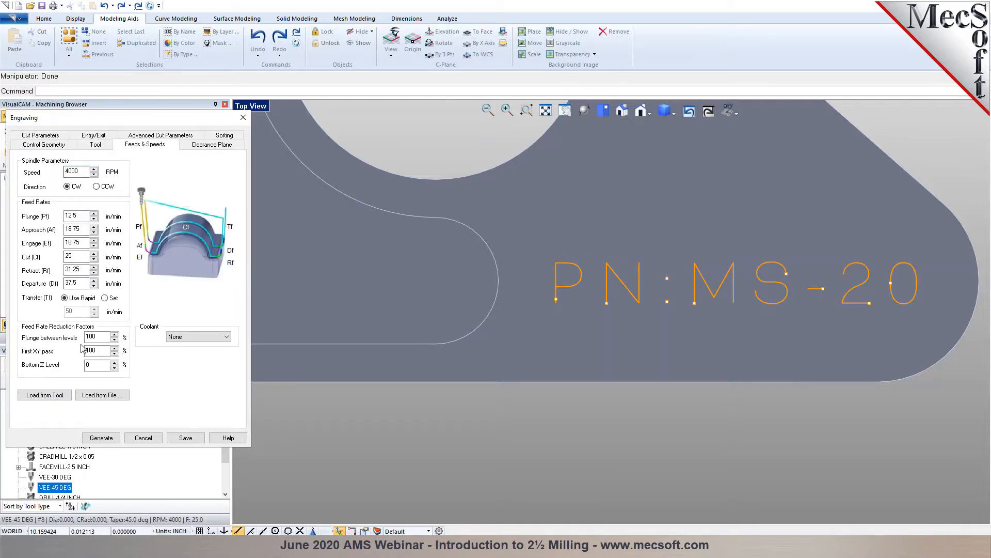
left_click(201, 146)
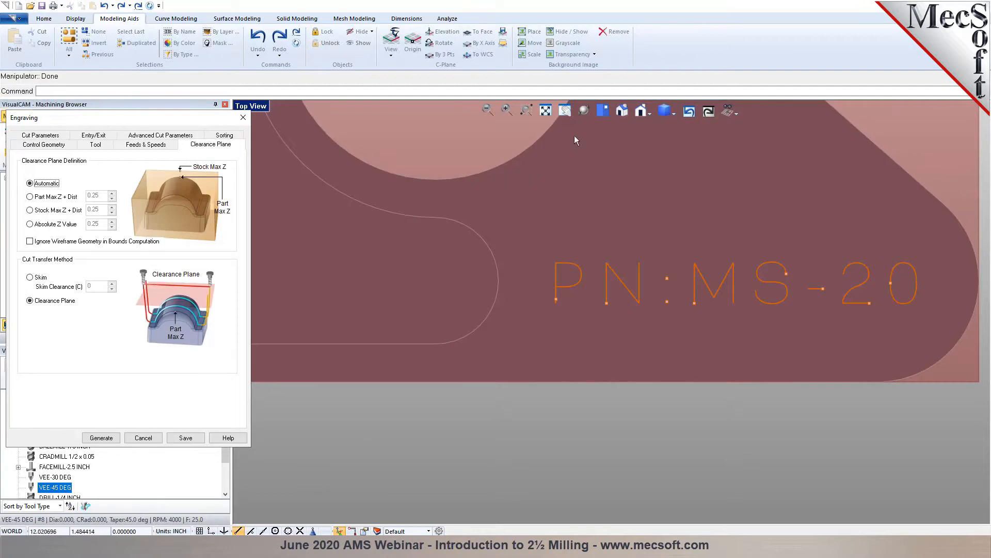
left_click(614, 115)
scroll(711, 354, "up", 5)
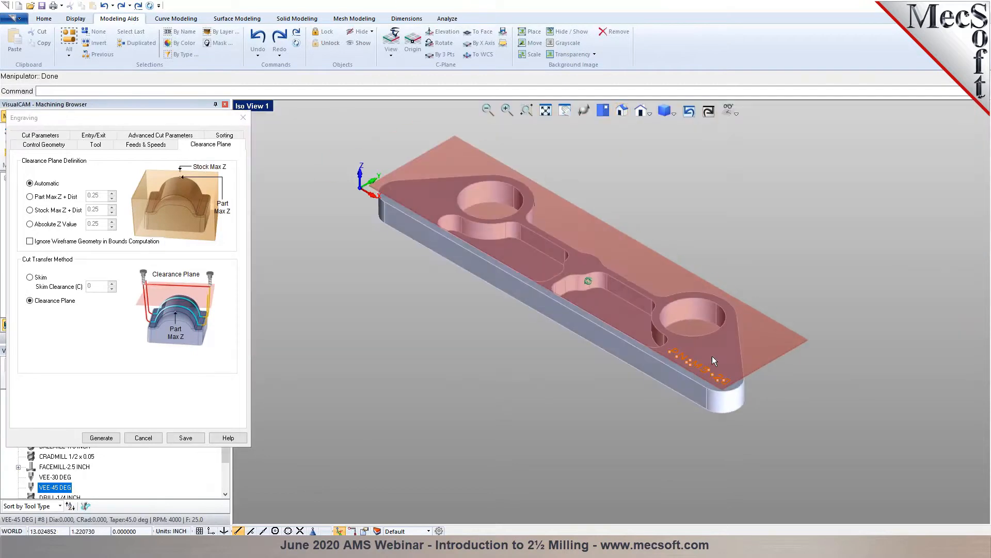
- Set the engraving's total cut depth to 0.02 and generate its toolpath
left_click(24, 137)
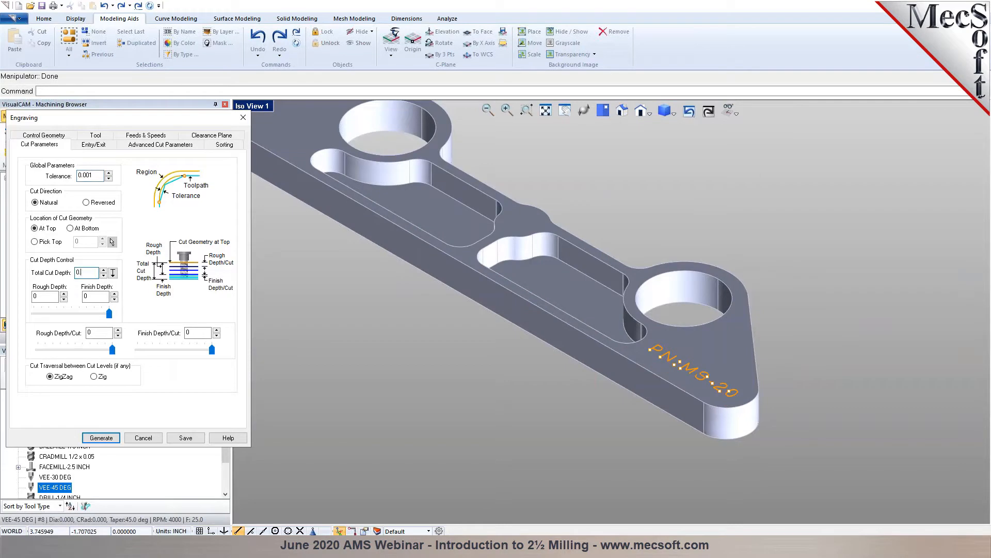
key("Tab")
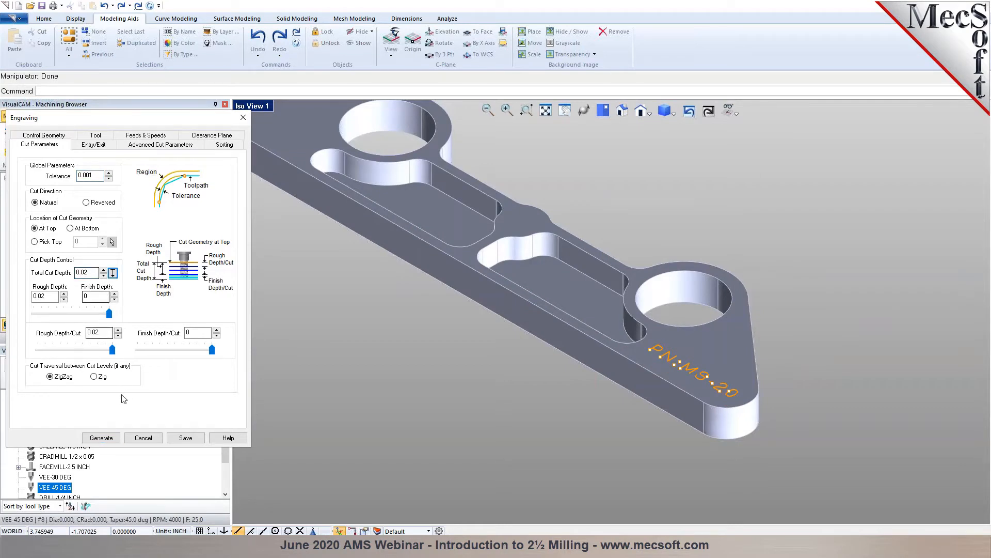
left_click(112, 439)
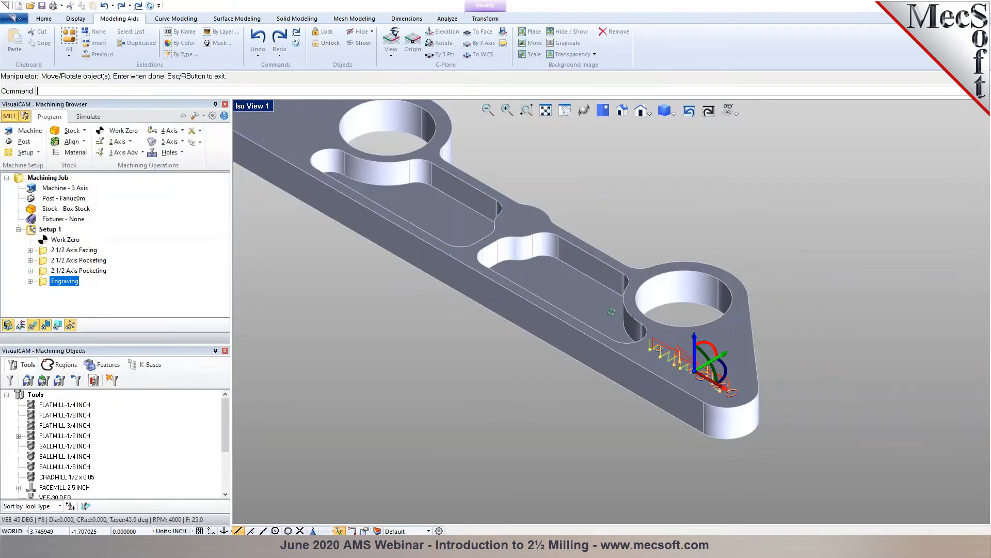
- Simulate the engraving of the part number text at the slowest simulation speed
left_click(89, 117)
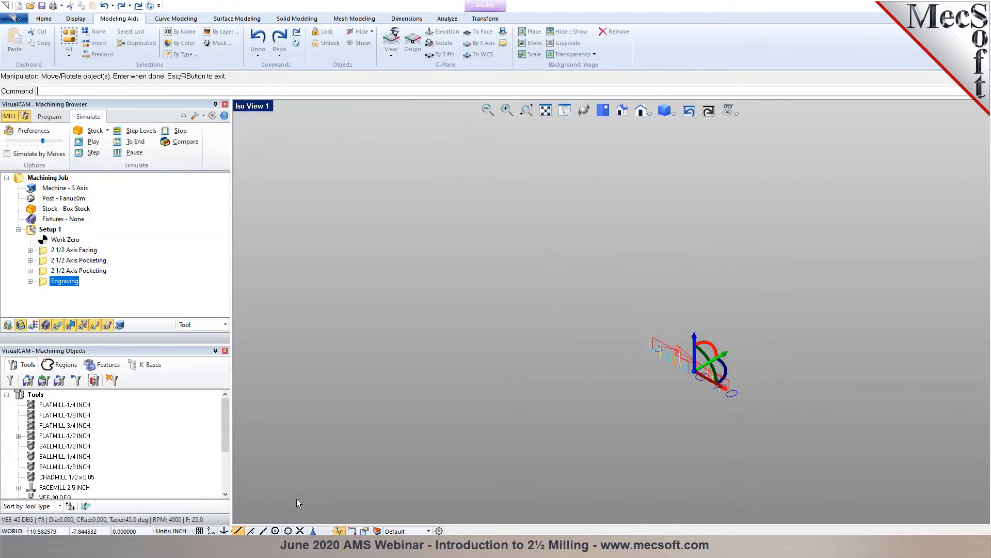
left_click(88, 141)
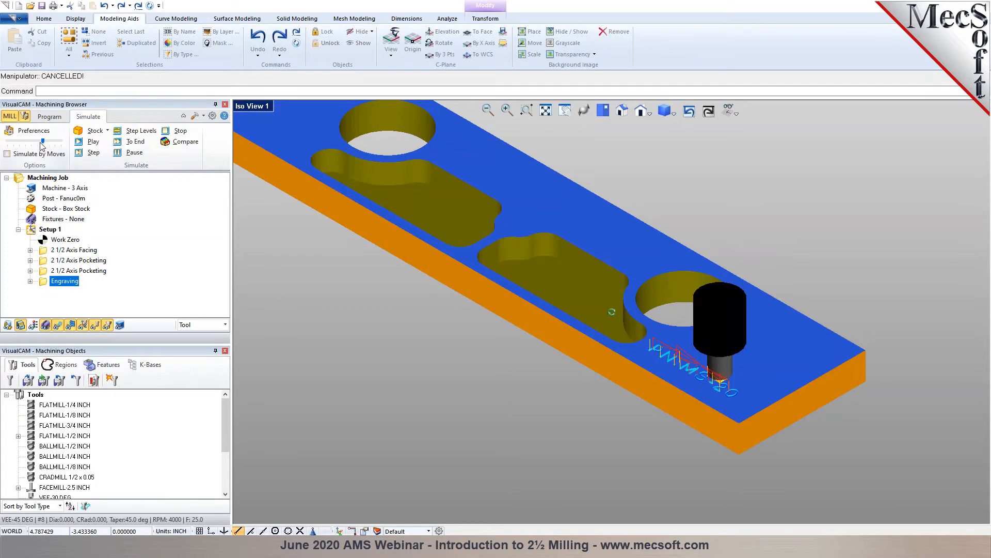
left_click_drag(44, 141, 6, 142)
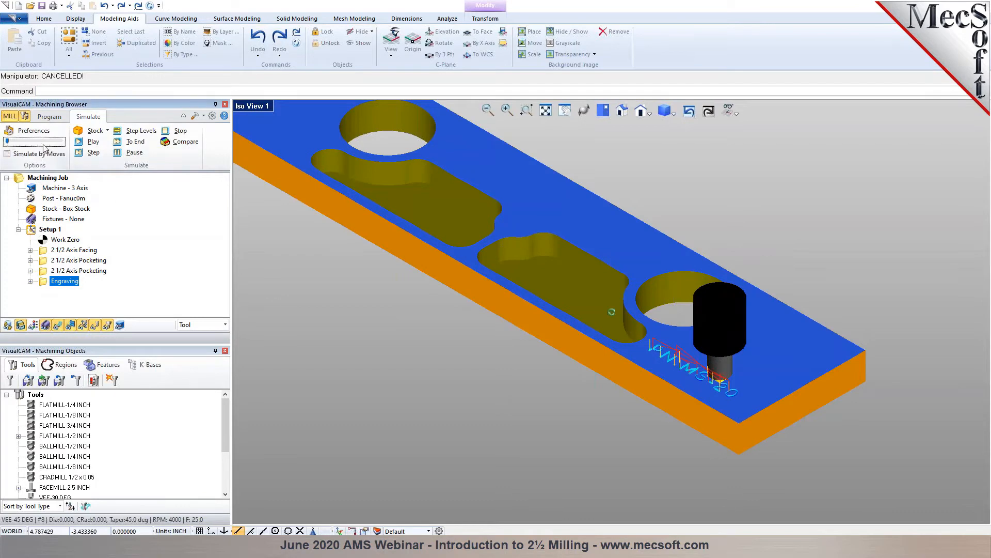
left_click(78, 142)
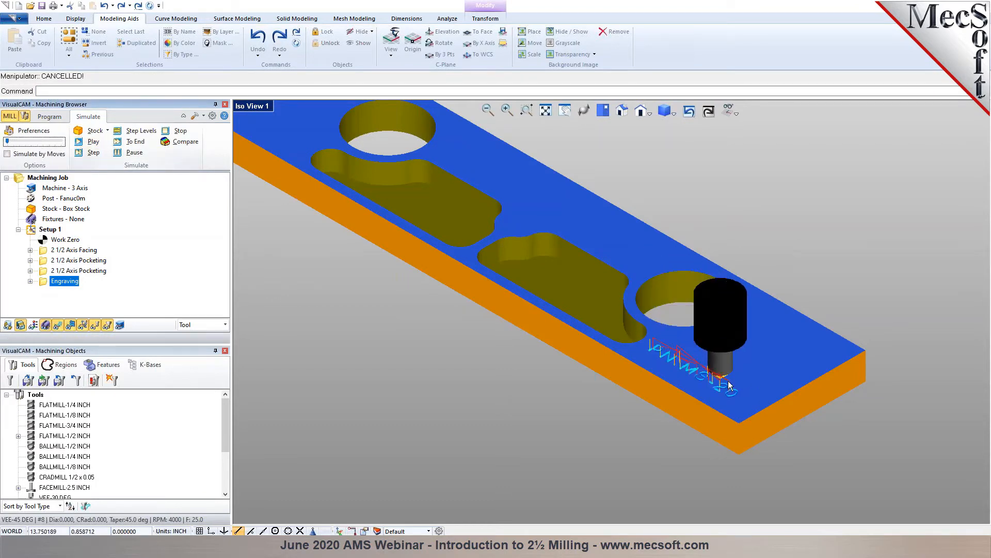
scroll(738, 389, "up", 3)
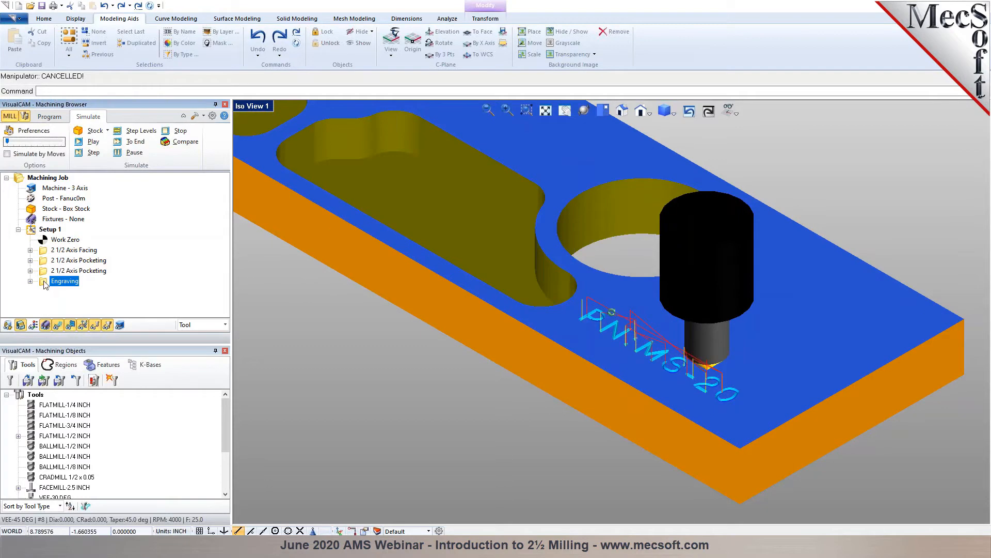
- Change the engraving operation's sorting to Minimum Distance Sort and regenerate its toolpath
double_click(45, 282)
left_click(224, 136)
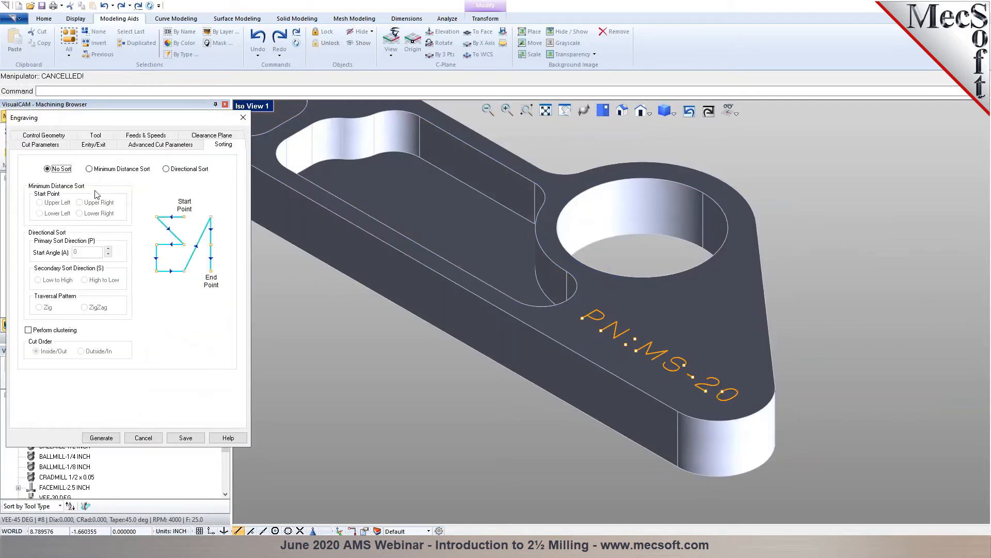
left_click(98, 169)
left_click(108, 437)
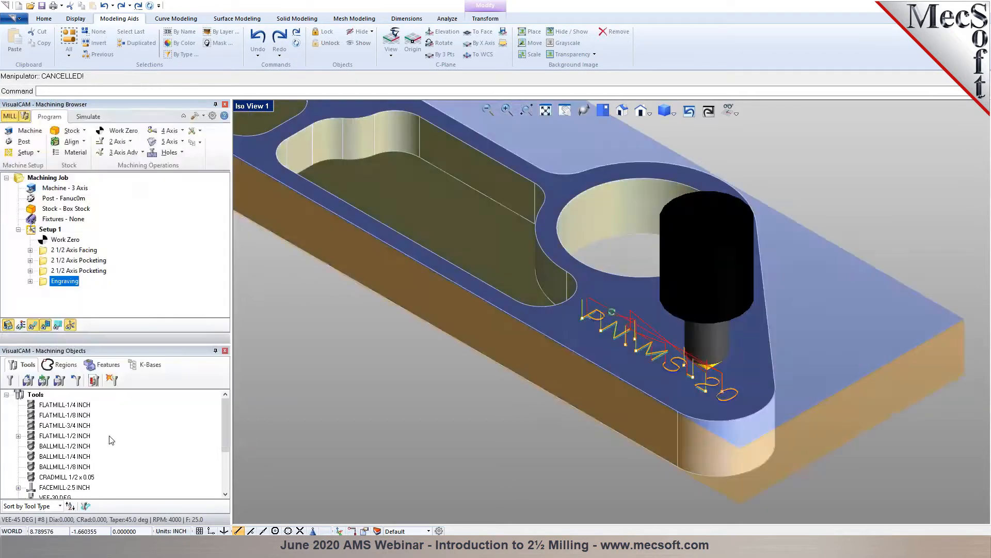
- Simulate the re-sorted engraving toolpath and return to programming the job
left_click(87, 116)
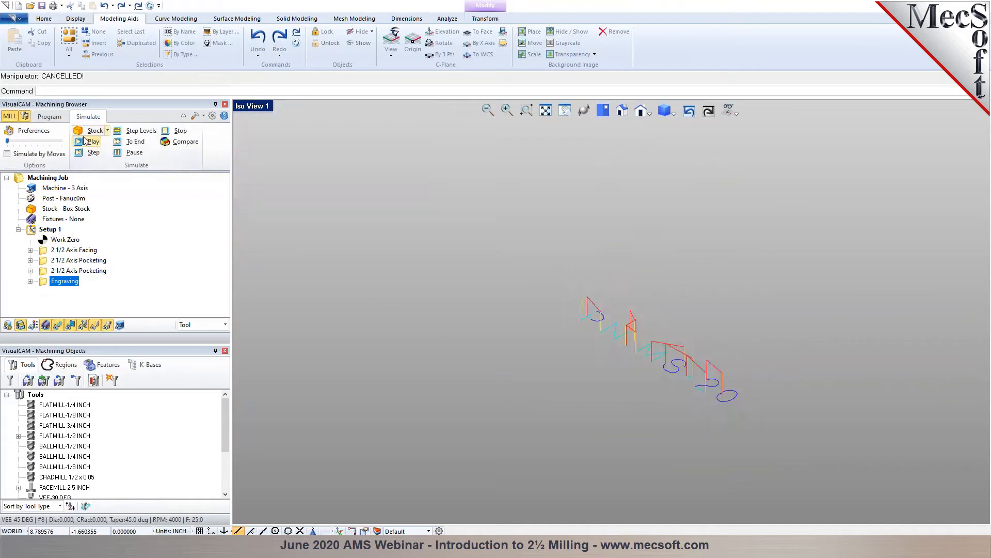
left_click(87, 142)
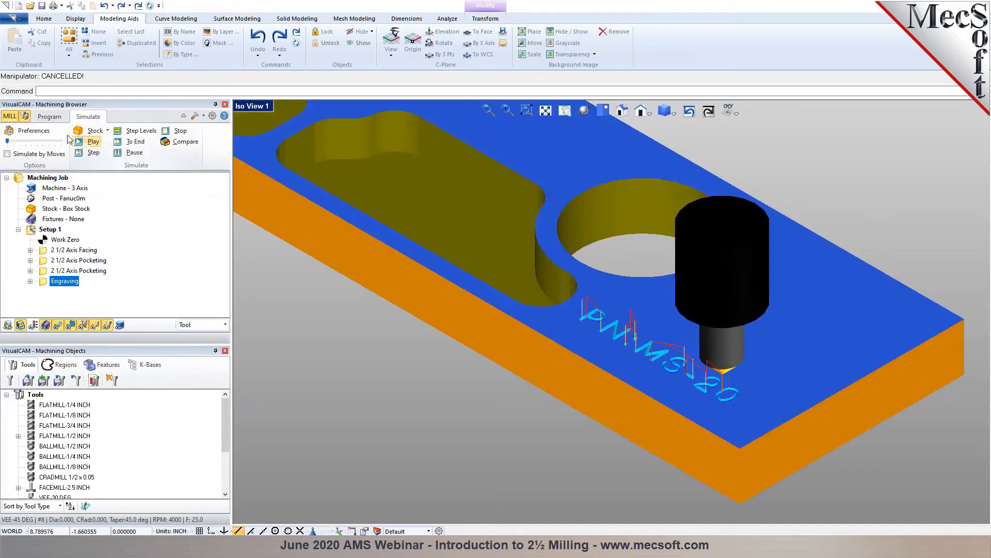
left_click(49, 117)
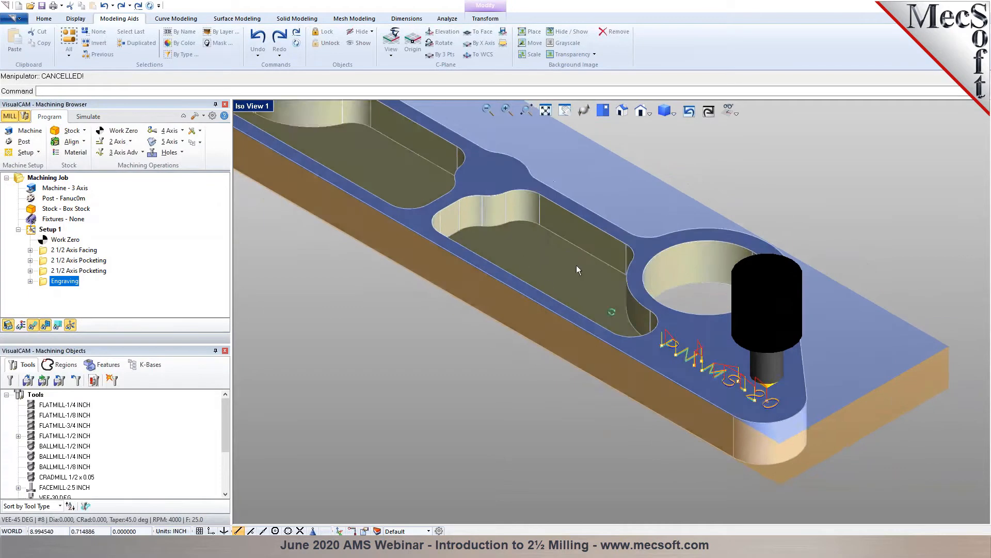
- Start a 2½ Axis Profiling operation and replace its inherited part regions with the bracket's outer top edge loop
scroll(522, 256, "down", 4)
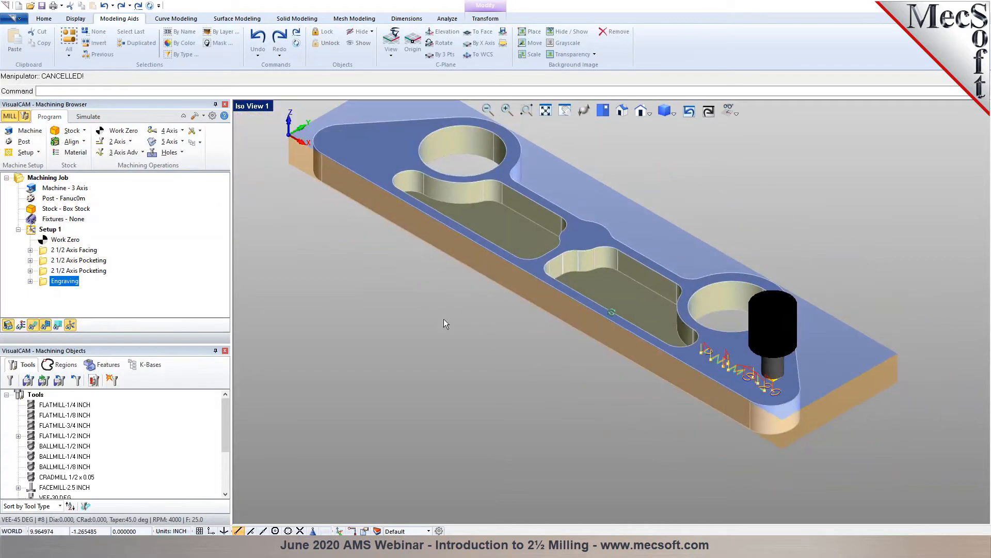
left_click(117, 141)
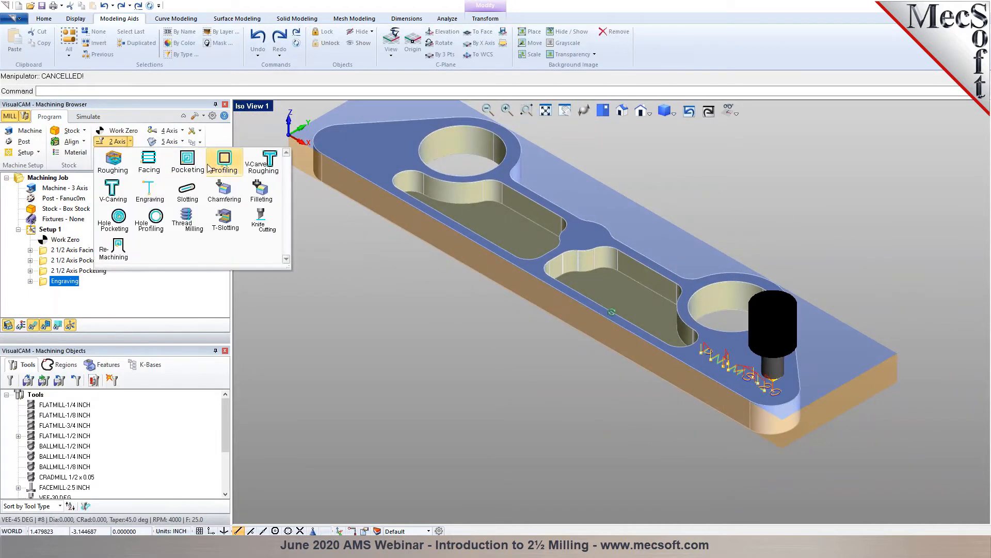
left_click(223, 162)
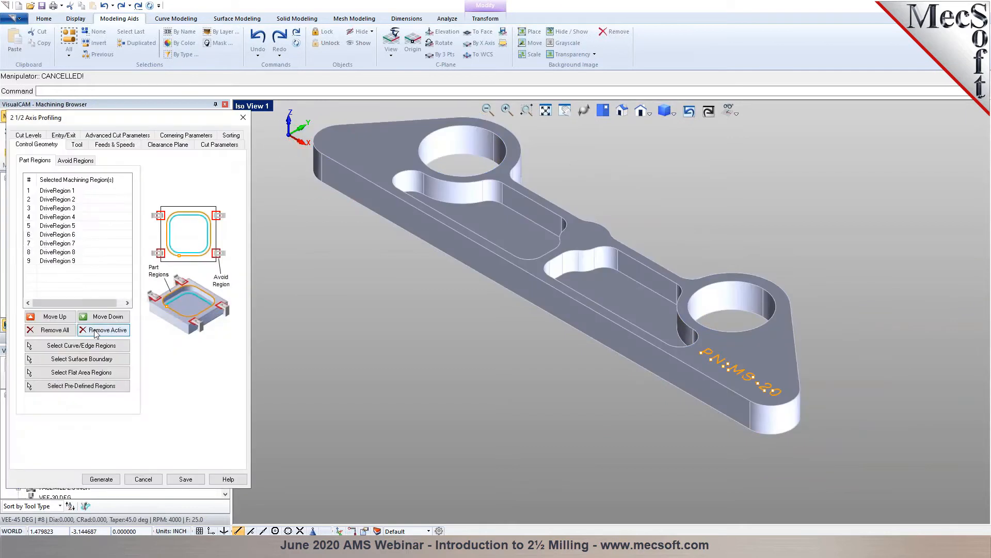
left_click(65, 331)
left_click(63, 347)
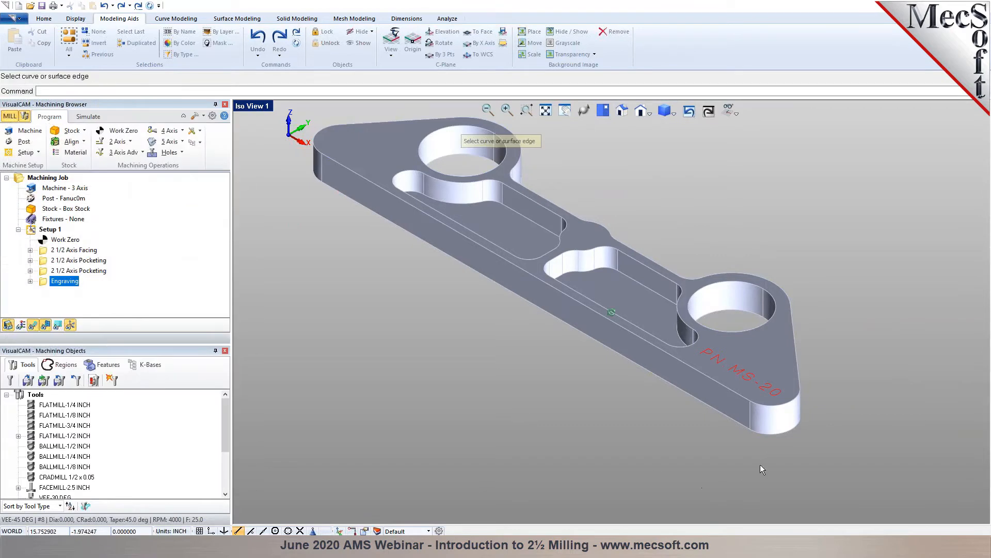
left_click(769, 405)
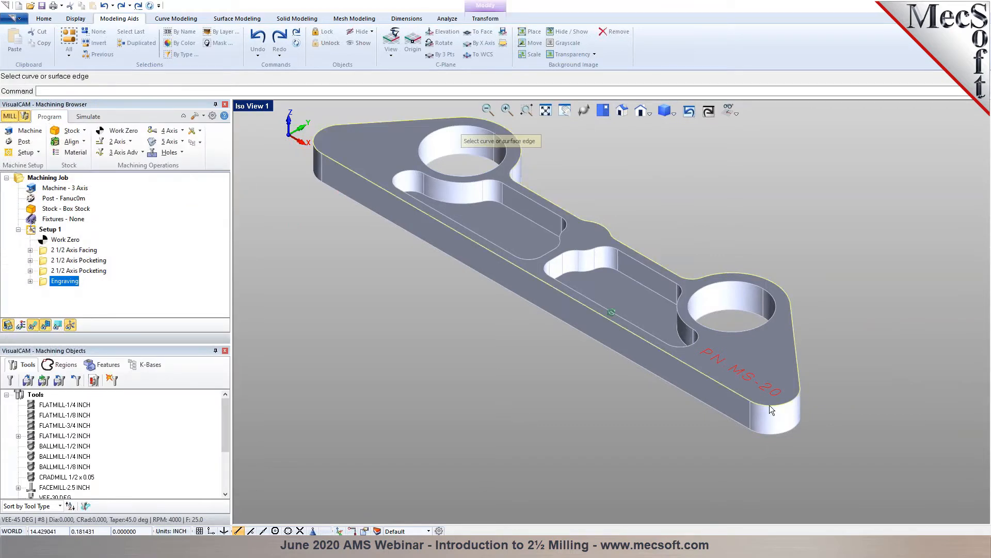
right_click(770, 404)
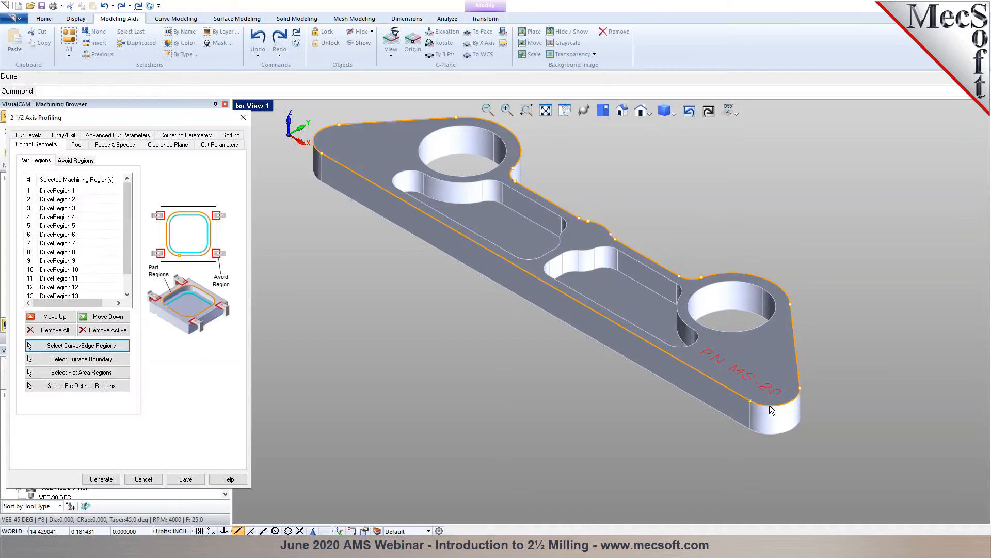
- Assign the FLATMILL-1/2 INCH tool to the profiling operation and review its feeds, speeds and clearance plane
left_click(76, 145)
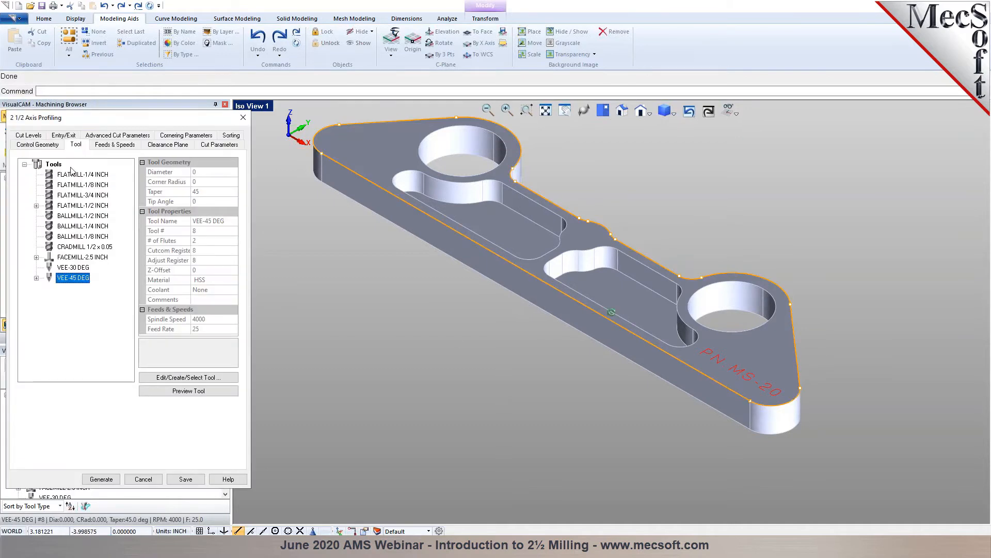
left_click(67, 204)
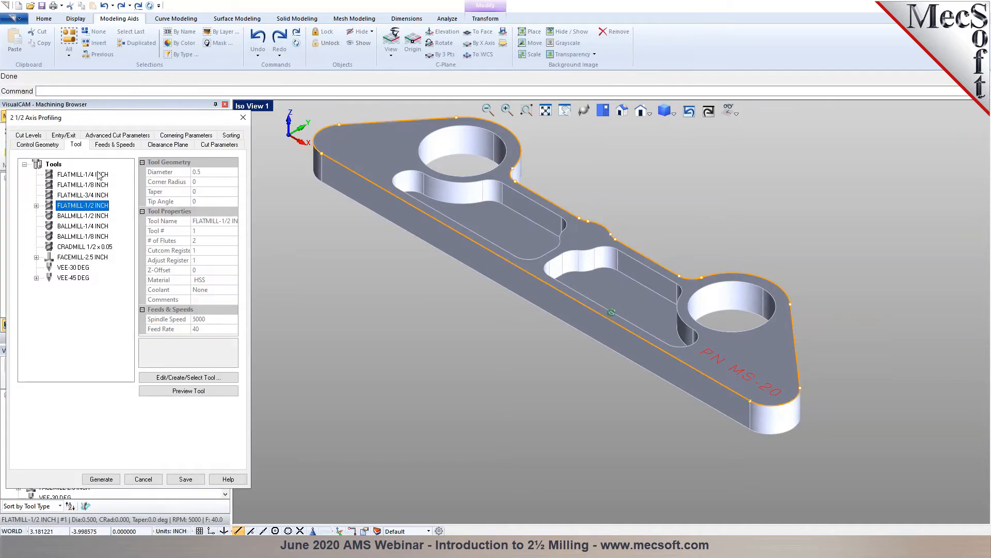
left_click(114, 146)
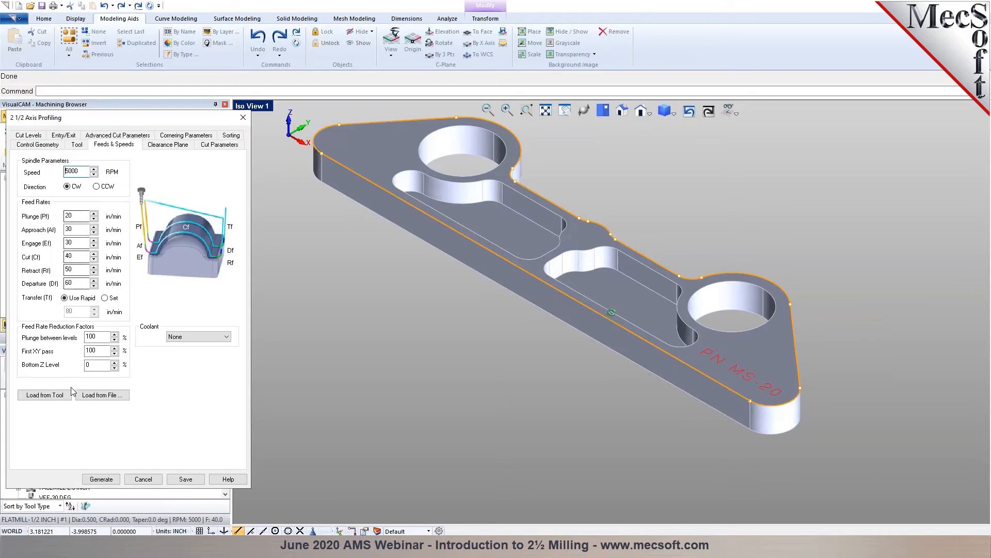
left_click(170, 145)
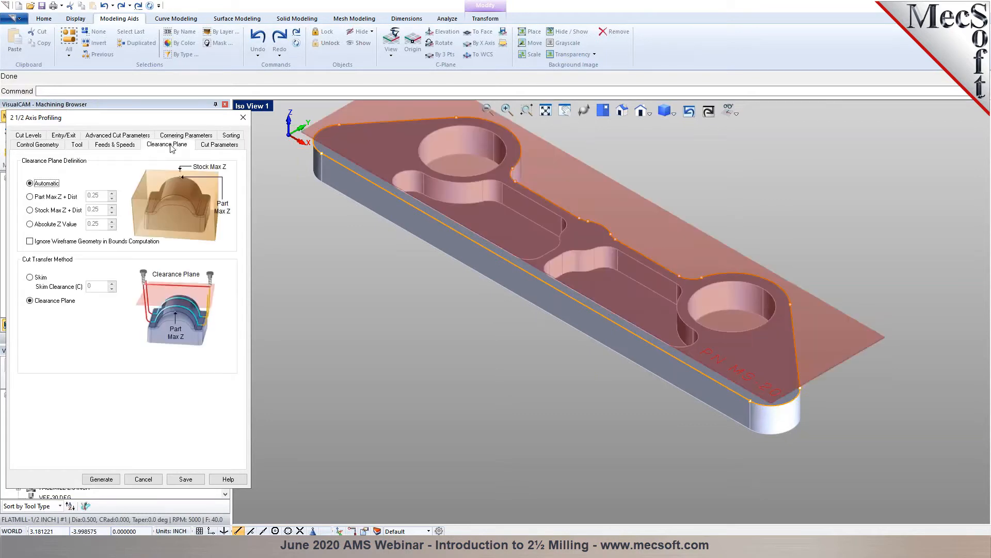
- Set the profiling cut direction to Climb (Down Cut) and the cutting side to Outside for closed curves
left_click(233, 145)
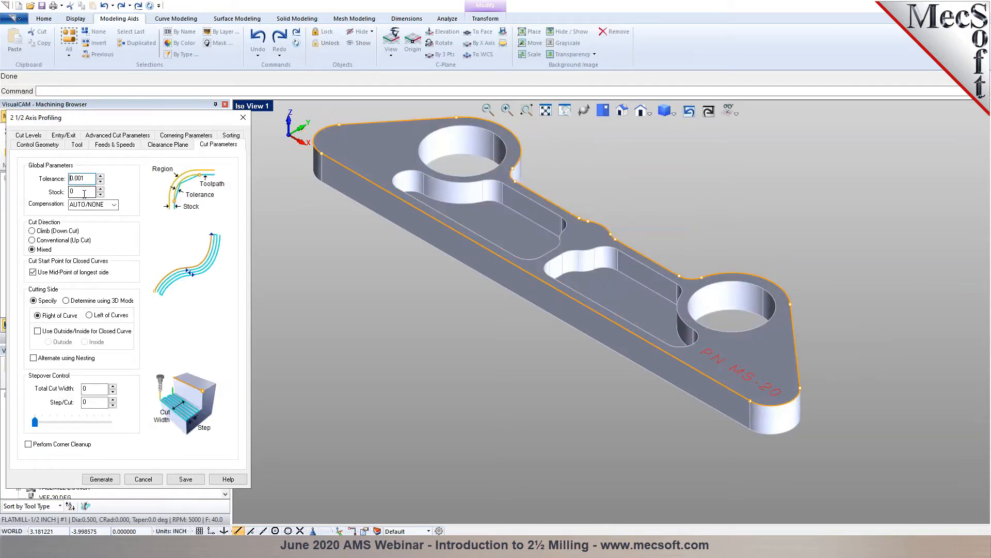
left_click(44, 232)
left_click(38, 331)
left_click(50, 342)
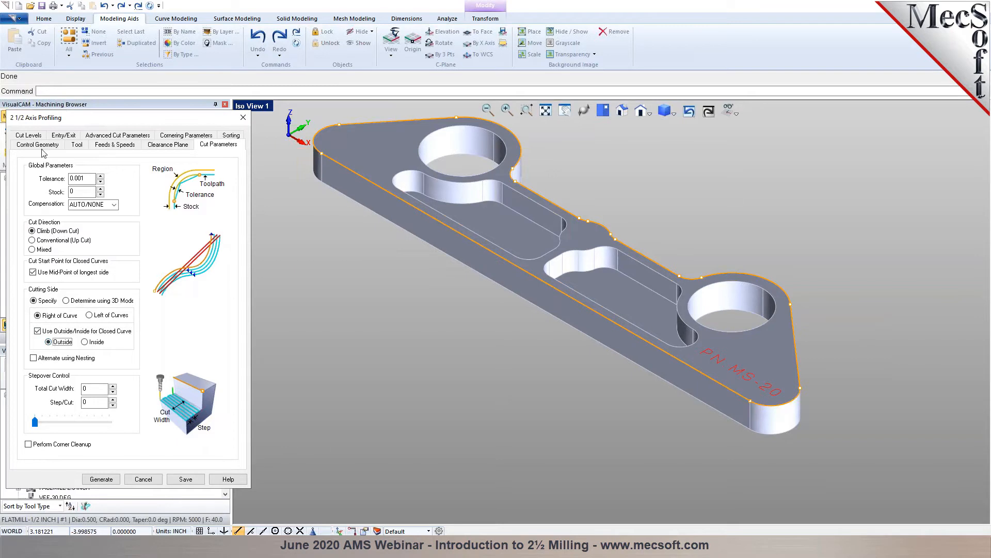
- Define the profiling total cut depth by picking the upper and lower ends of a vertical edge on the bracket's outer wall
left_click(28, 136)
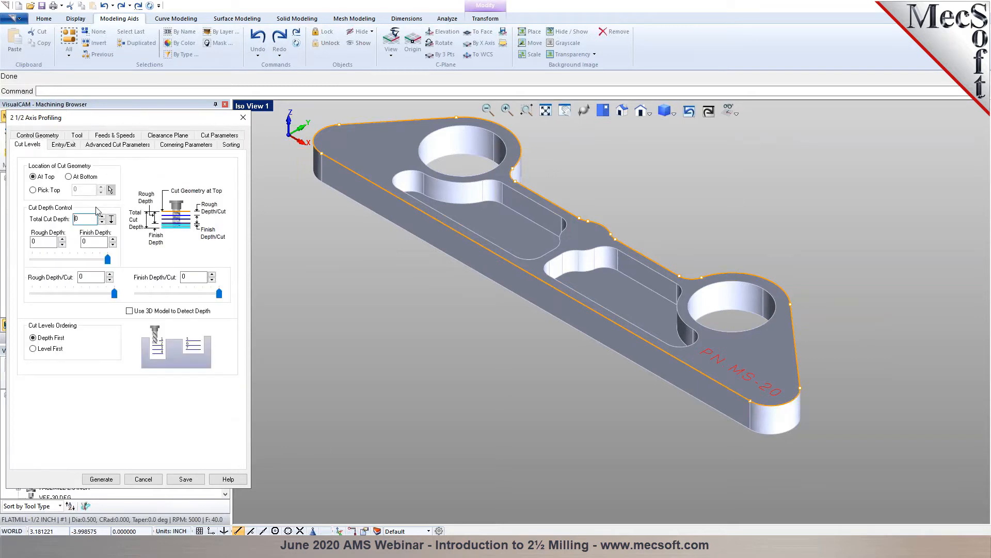
left_click(111, 220)
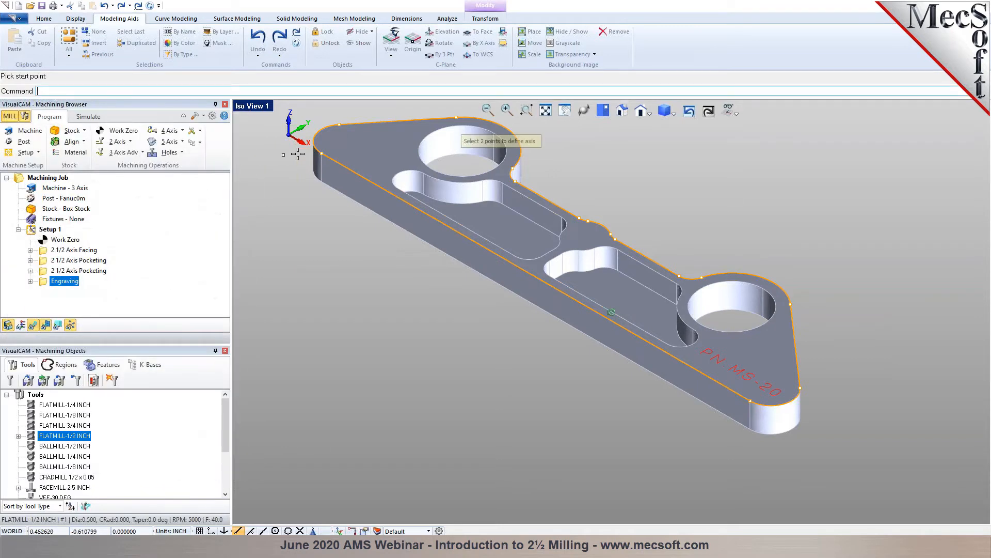
left_click(320, 153)
left_click(318, 182)
- Set the rough depth per cut to about 0.299, keep the default entry and exit motions, and generate the profiling toolpath
left_click_drag(116, 294, 67, 296)
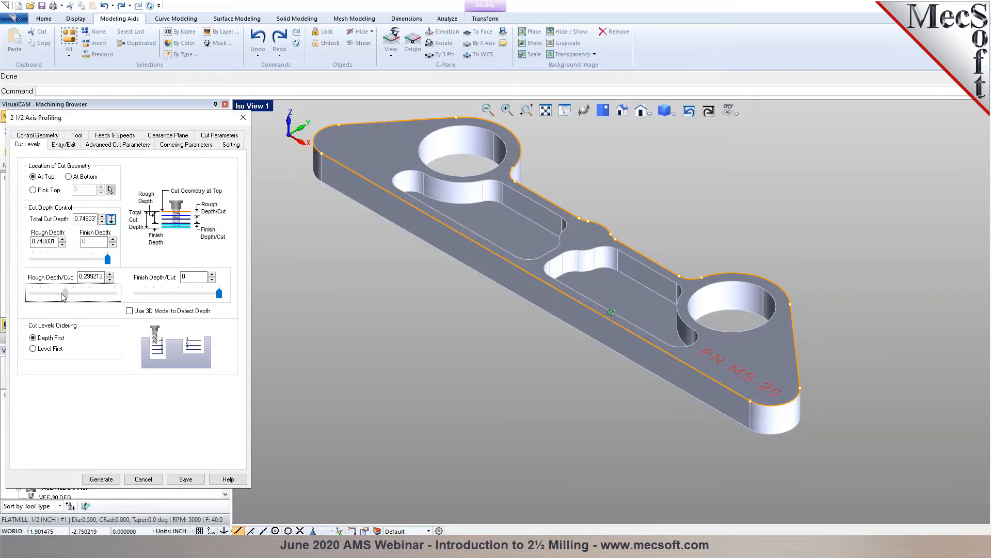
left_click(63, 144)
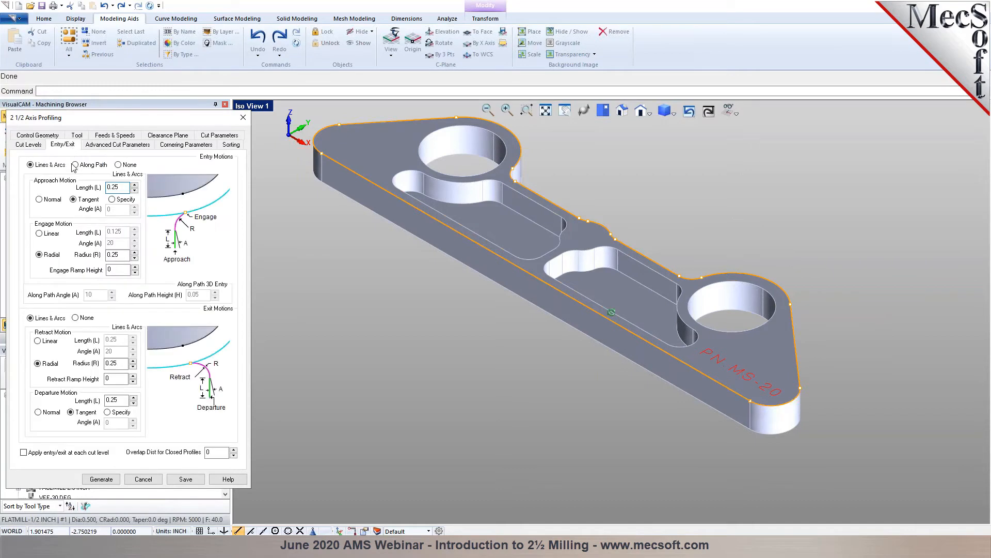
left_click(90, 480)
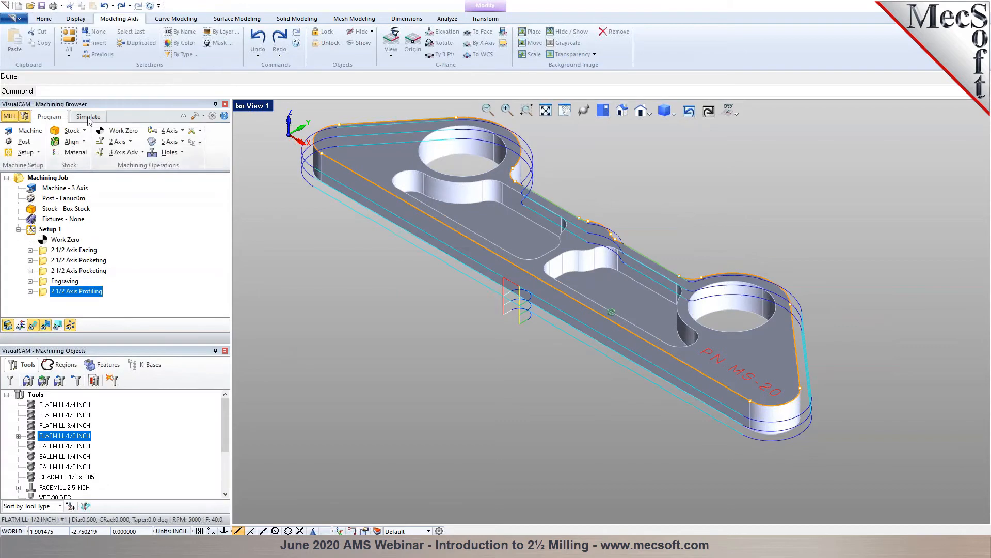
- Simulate the 2 1/2 Axis Profiling operation and inspect the cut stock around the bracket's outer wall
left_click(89, 118)
left_click(86, 142)
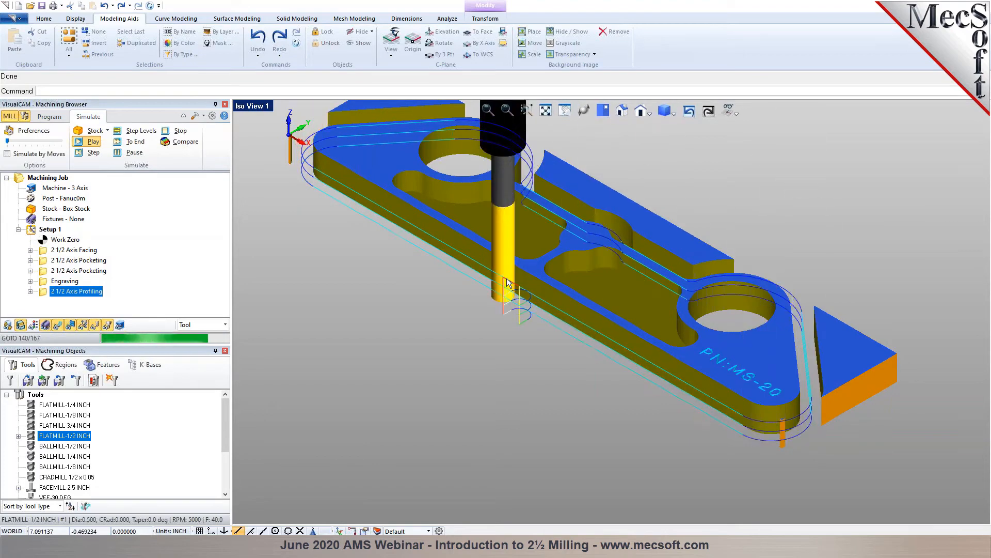
mouse_move(493, 301)
middle_mouse_down()
mouse_move(502, 318)
mouse_move(498, 305)
mouse_move(491, 311)
middle_mouse_up()
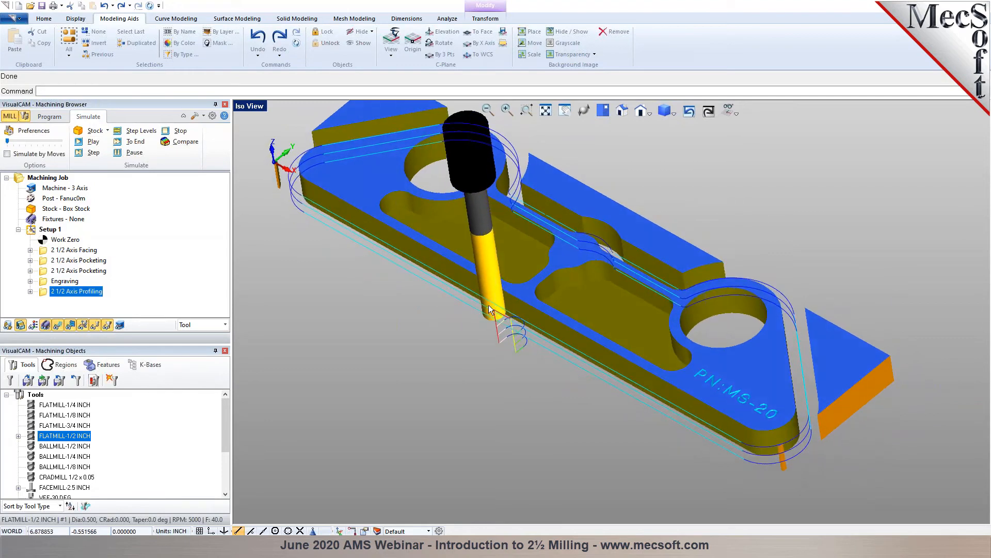
left_click(42, 117)
middle_click_drag(705, 320, 716, 315)
scroll(689, 331, "down", 3)
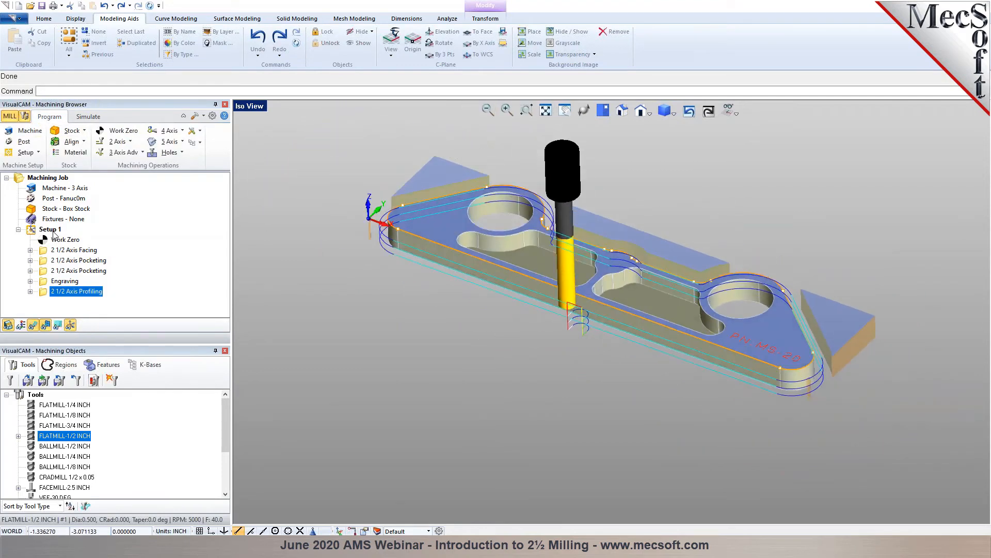
- Review the machining operations information for Setup 1, including tools, cut feeds and machine times
left_click(55, 232)
right_click(54, 233)
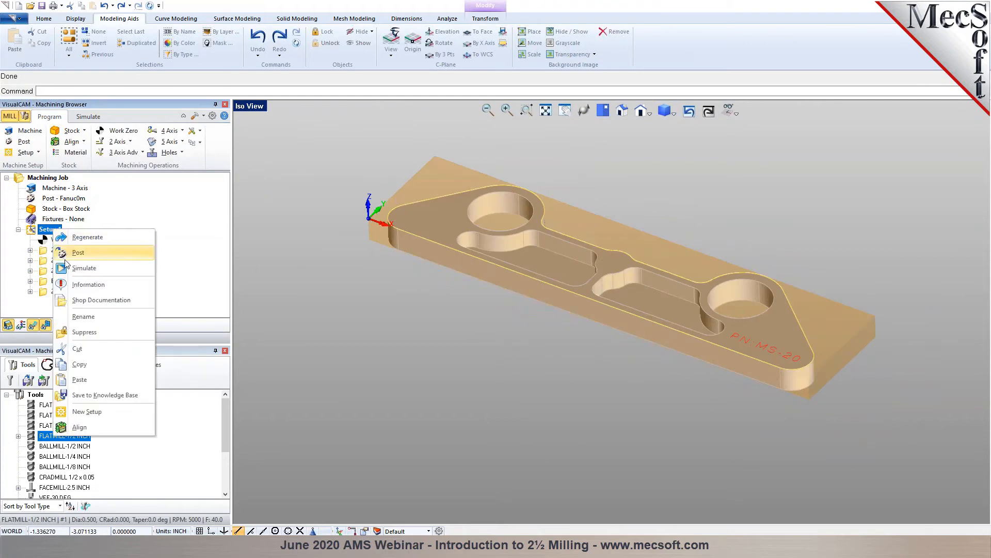
left_click(69, 285)
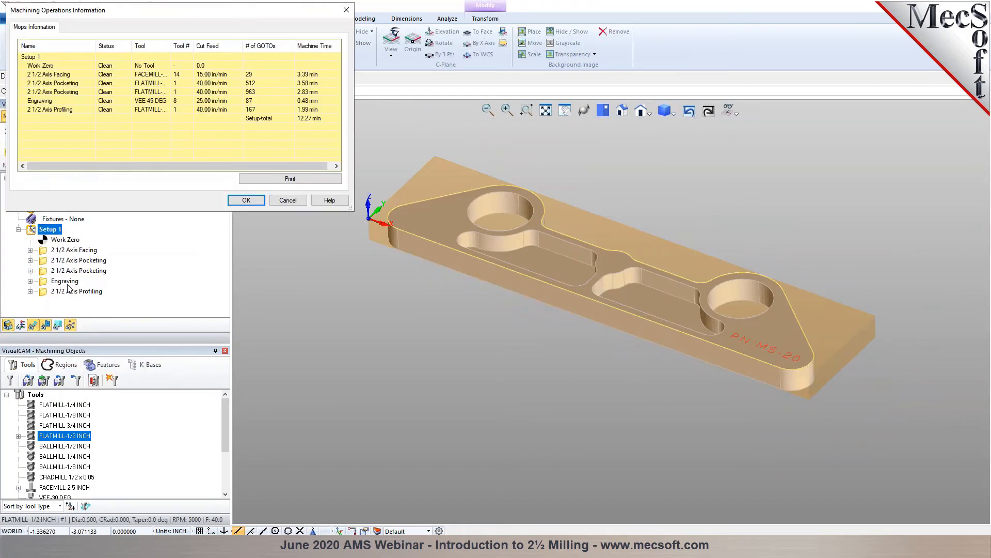
left_click(260, 205)
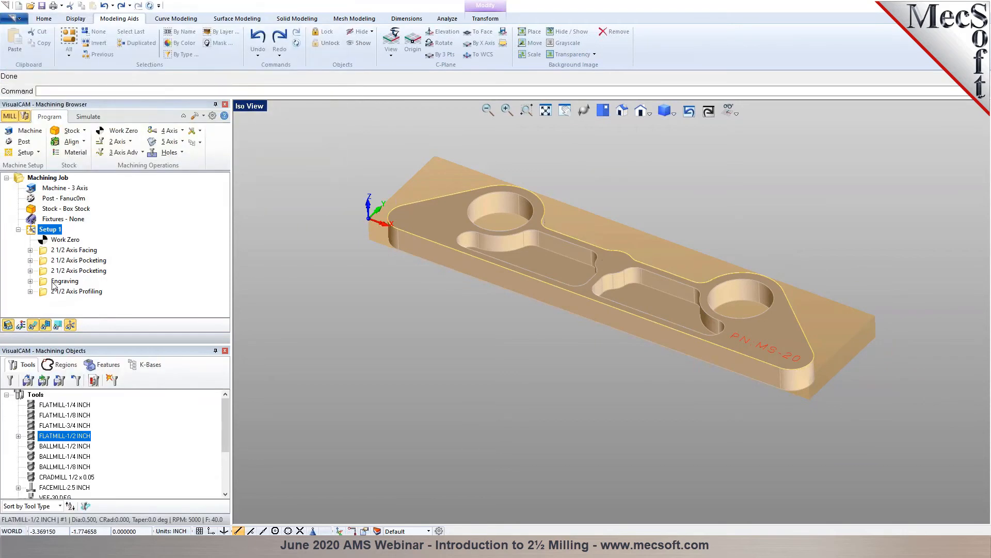
- Move the Engraving operation directly after 2 1/2 Axis Facing in Setup 1, ahead of both pocketing operations
left_click(57, 282)
left_click_drag(44, 286, 51, 258)
- Generate shop documentation for Setup 1 with output template Template2, saved to the Desktop as RD Bracket.htm
left_click(48, 230)
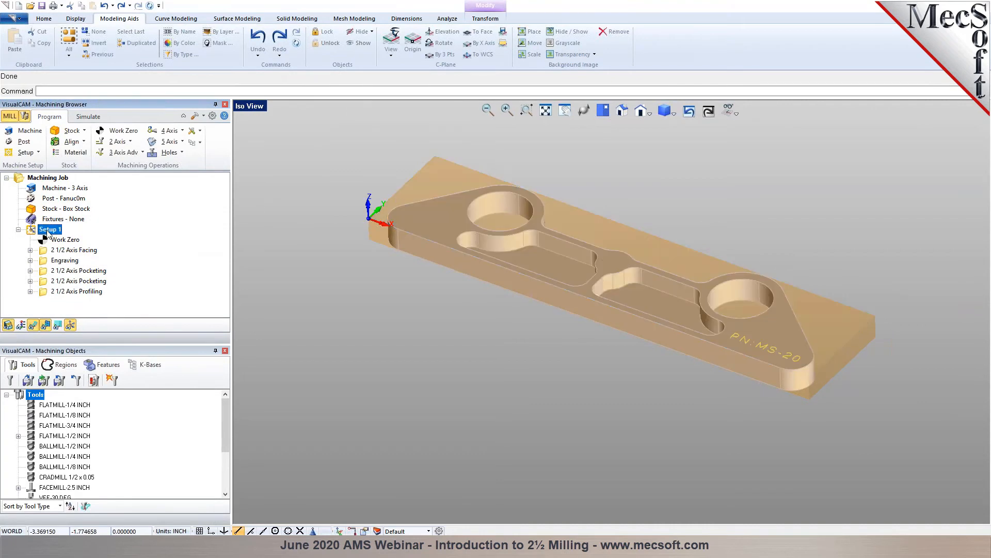
right_click(48, 232)
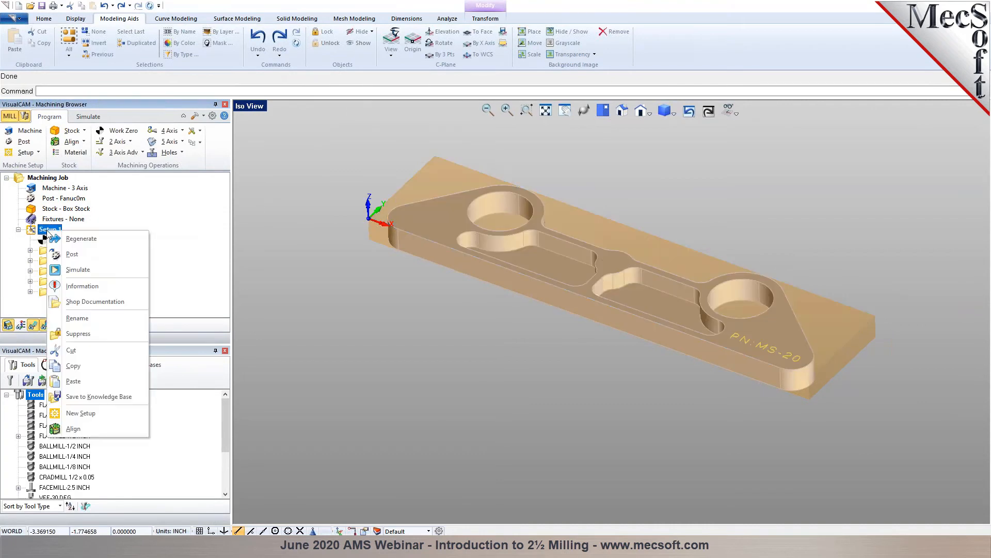
left_click(94, 300)
left_click(552, 364)
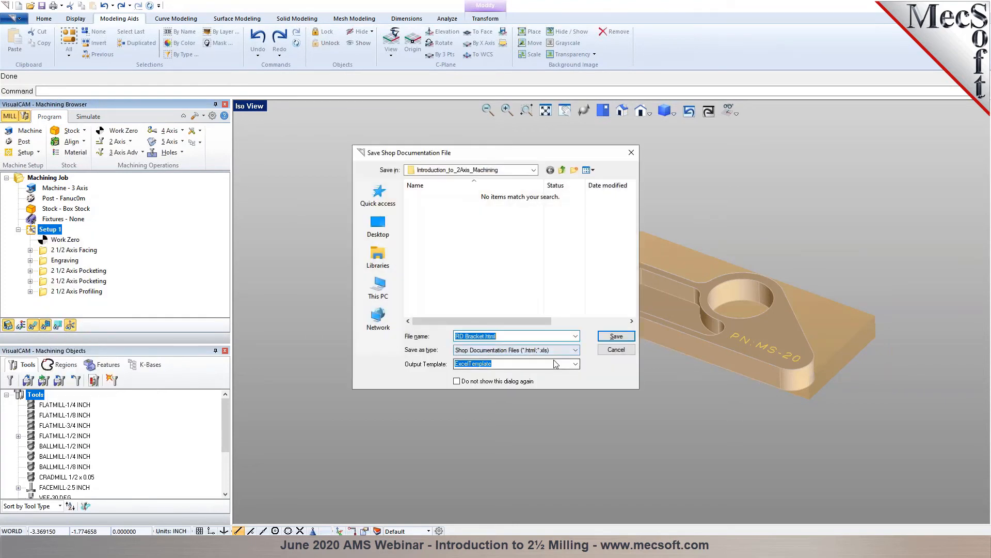
left_click(379, 226)
left_click(576, 365)
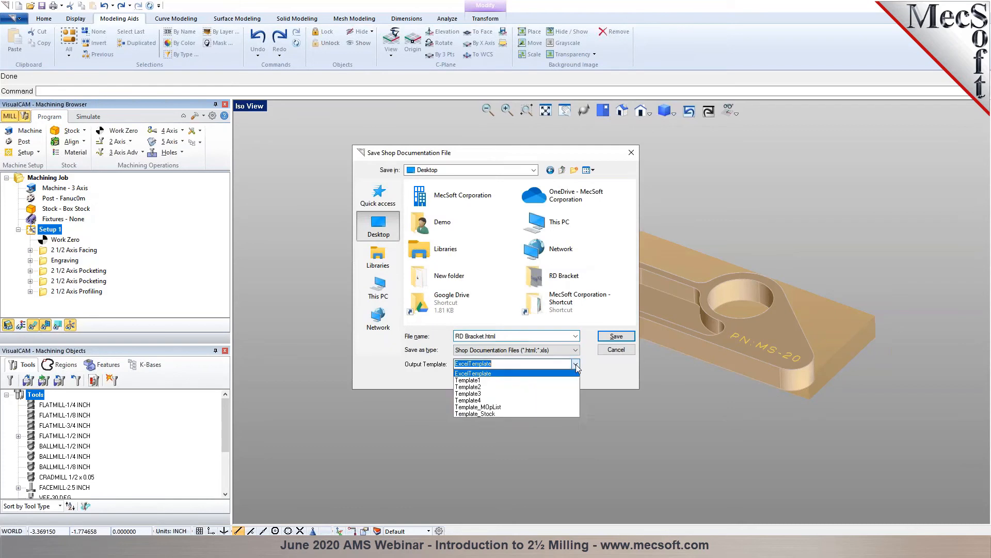
left_click(566, 387)
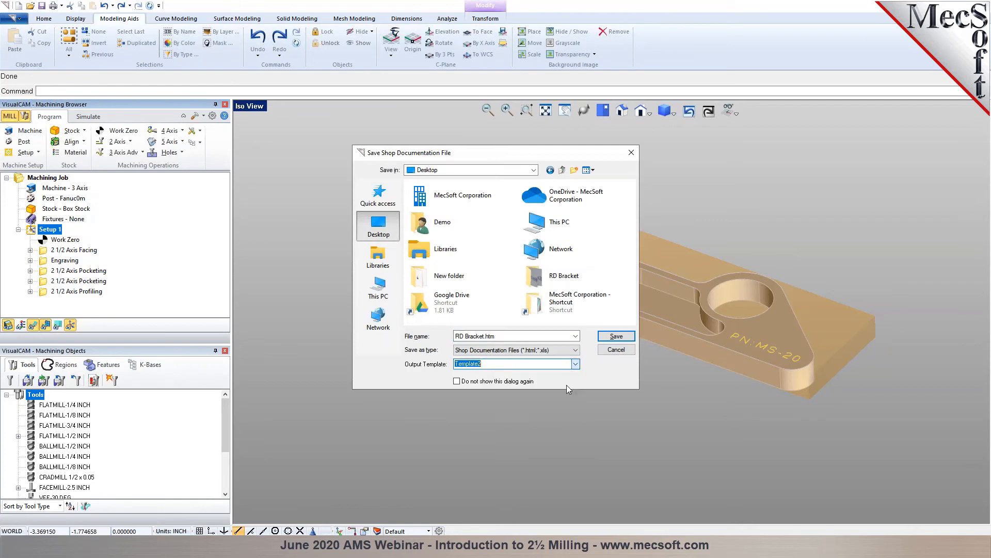
left_click(616, 337)
left_click(513, 274)
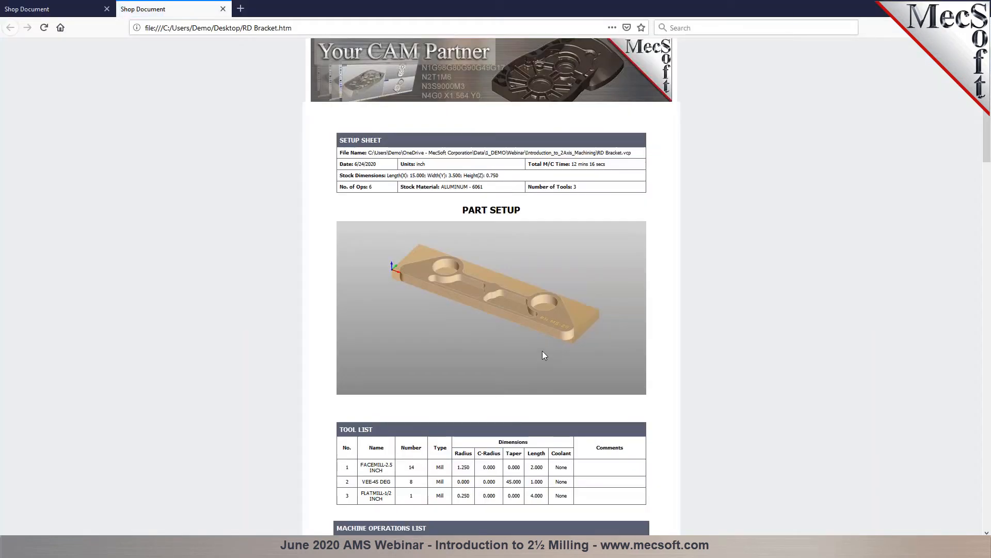
- Review the setup sheet, tool list and machine operations list in the shop document, and return to VisualCAM
scroll(542, 355, "down", 2)
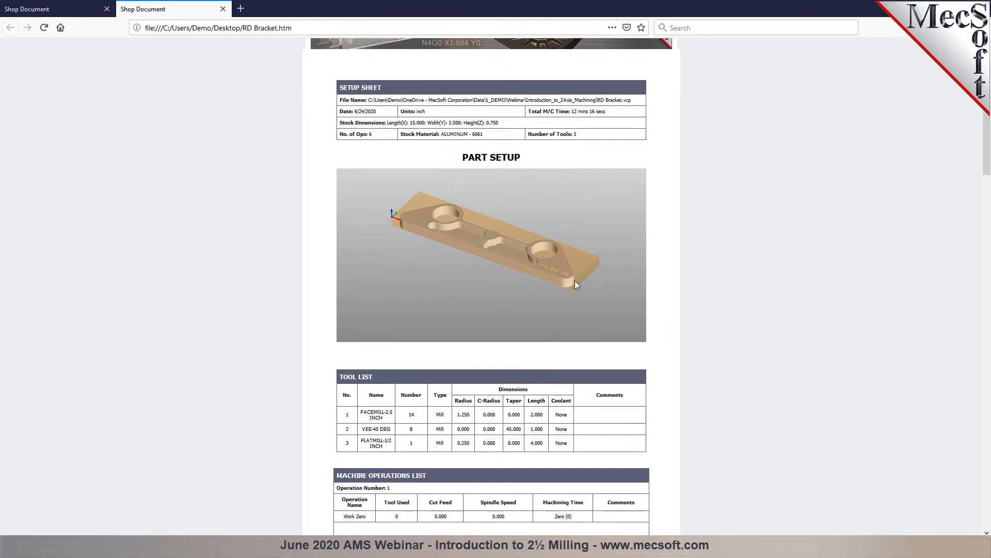
scroll(611, 306, "down", 10)
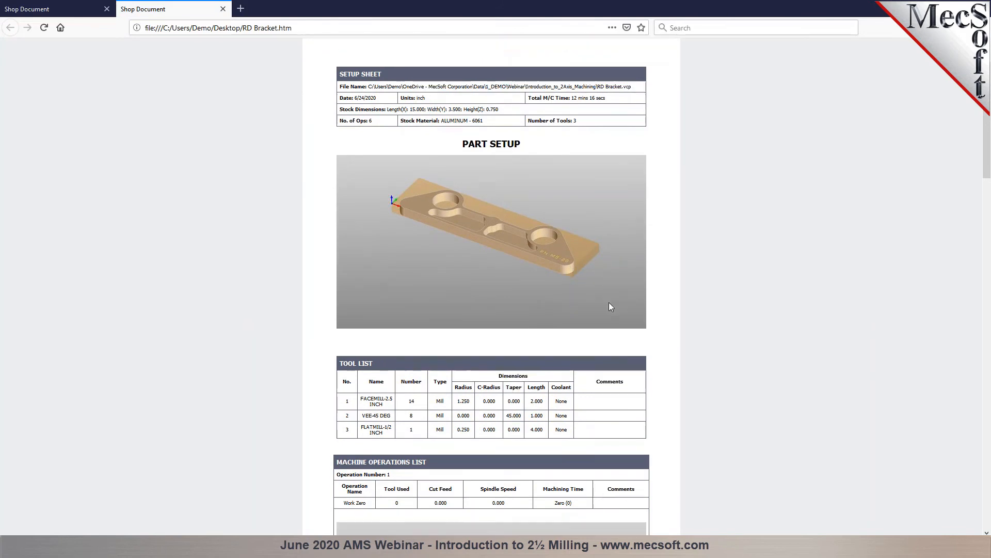
scroll(610, 304, "down", 15)
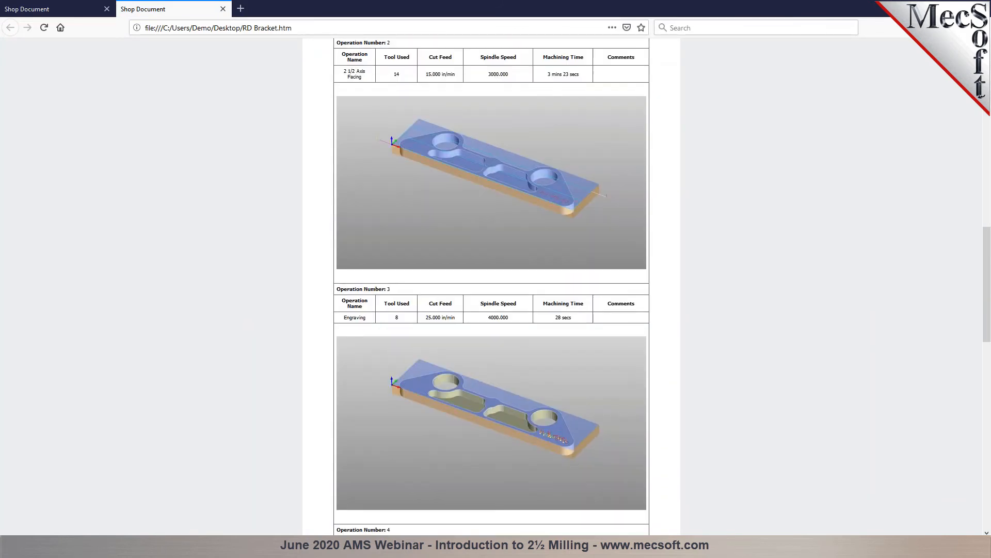
scroll(610, 307, "down", 3)
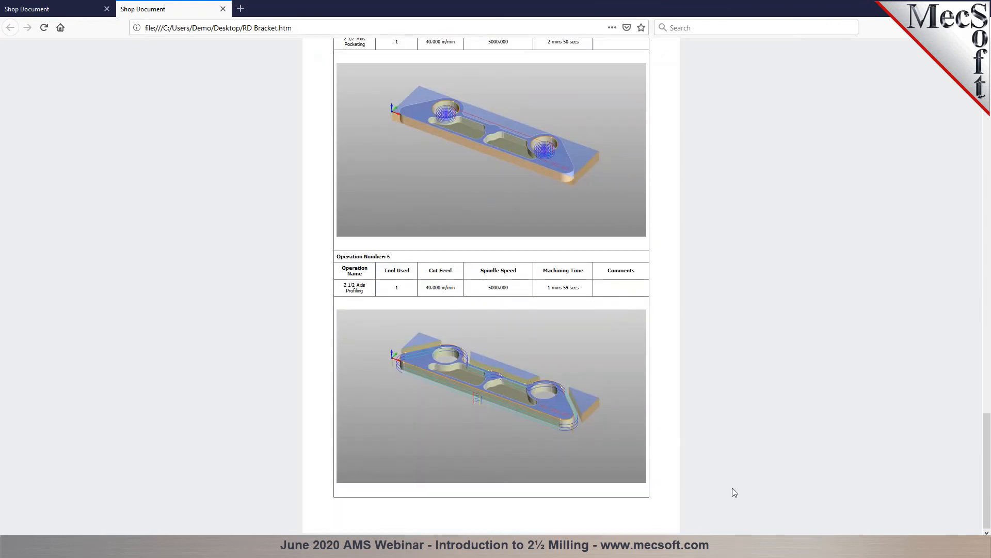
mouse_move(752, 548)
left_click(723, 524)
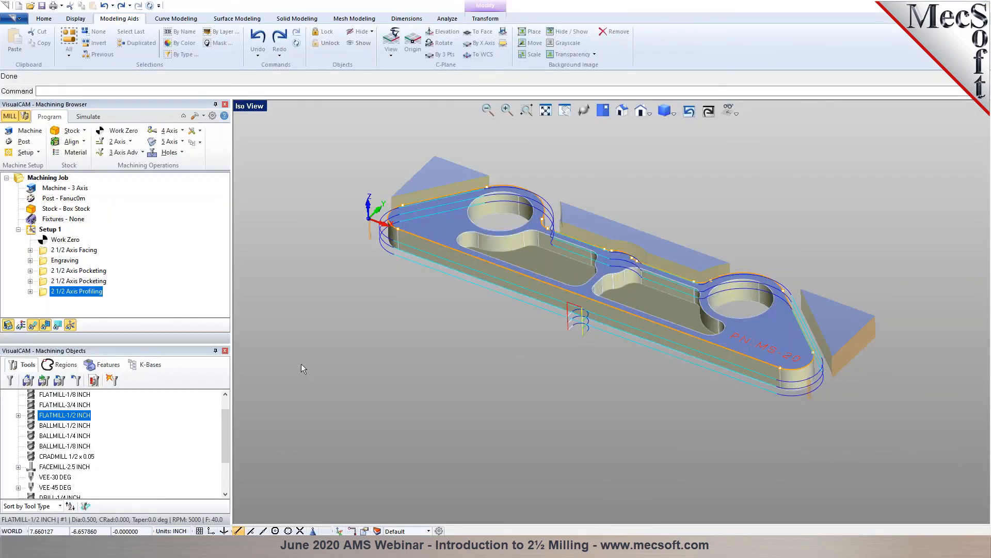
- Post-process Setup 1 to the G-code file RD Bracket_Setup 1.nc
left_click(51, 229)
right_click(55, 230)
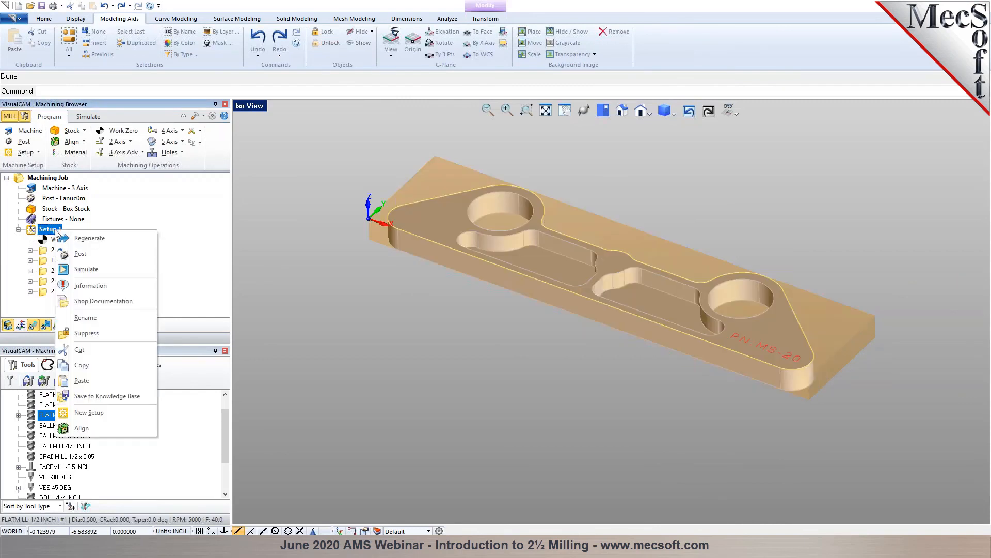
left_click(66, 253)
left_click(600, 336)
left_click(518, 274)
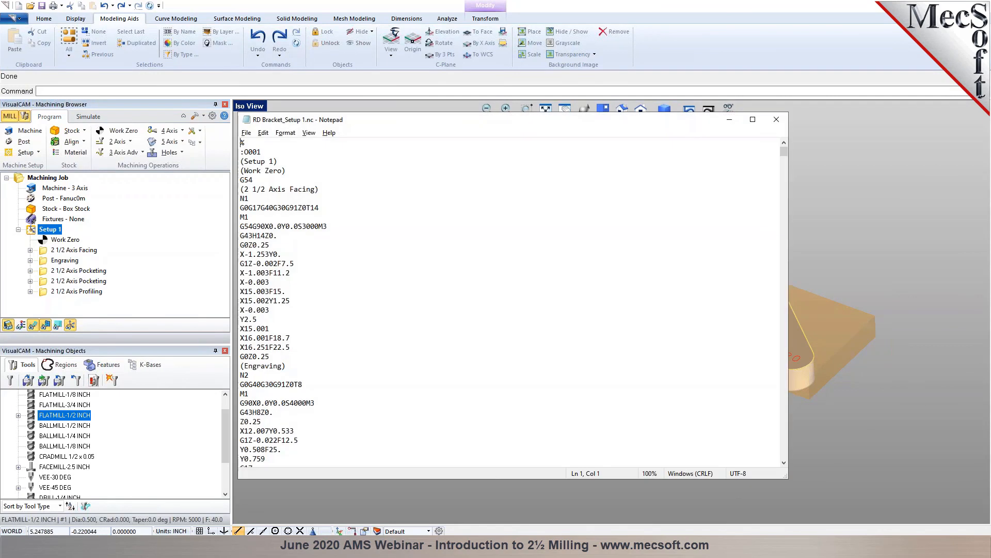